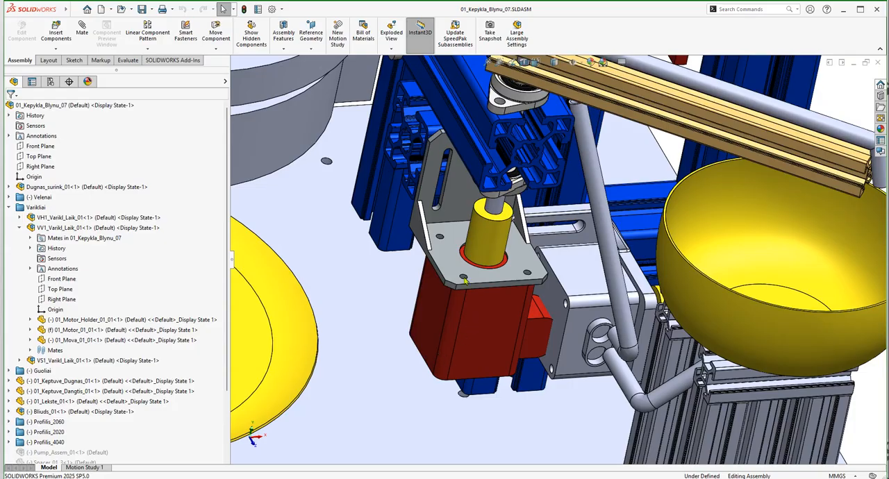
Open the VV1_Varikl_Laik_01 motor subassembly from the Varikliai folder in its own window.
click(495, 240)
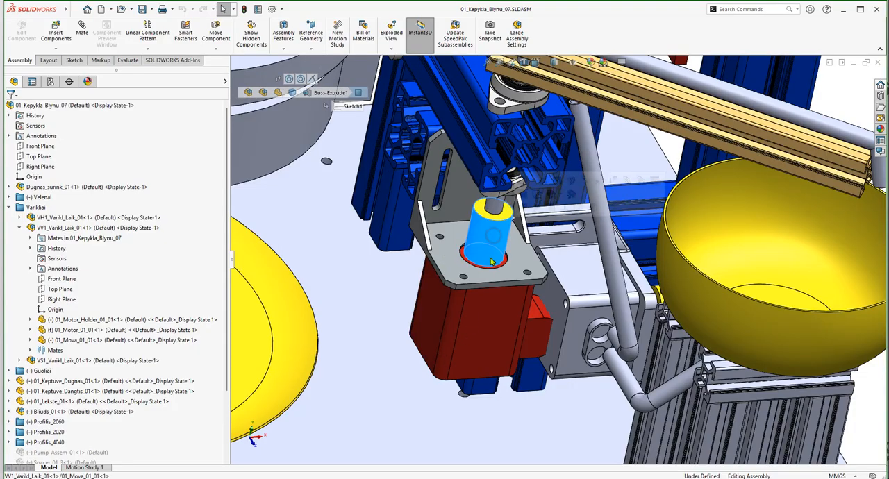
click(478, 314)
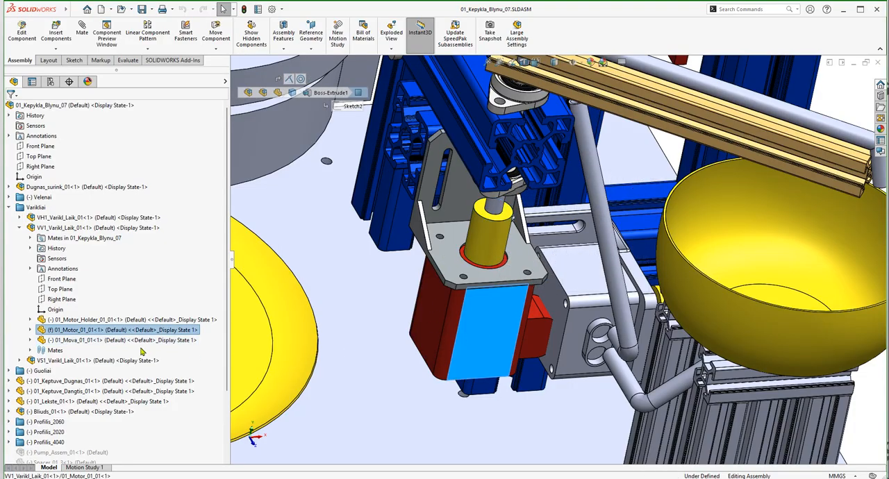
click(68, 330)
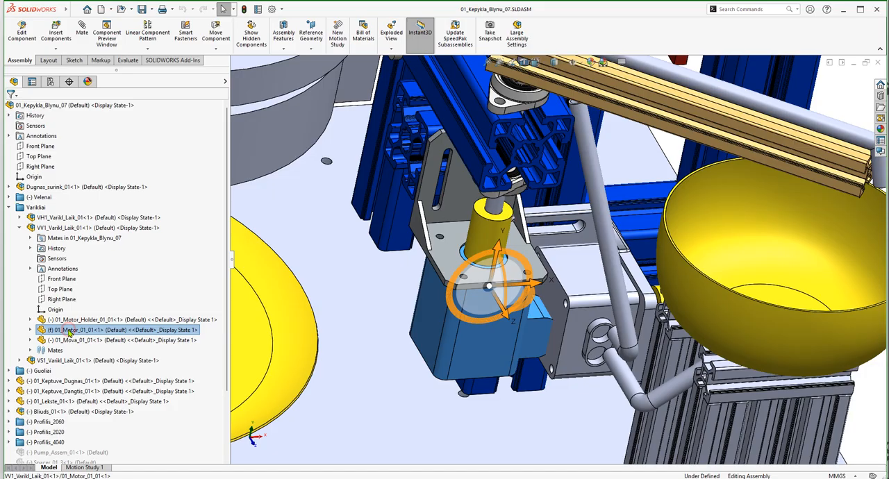
click(50, 231)
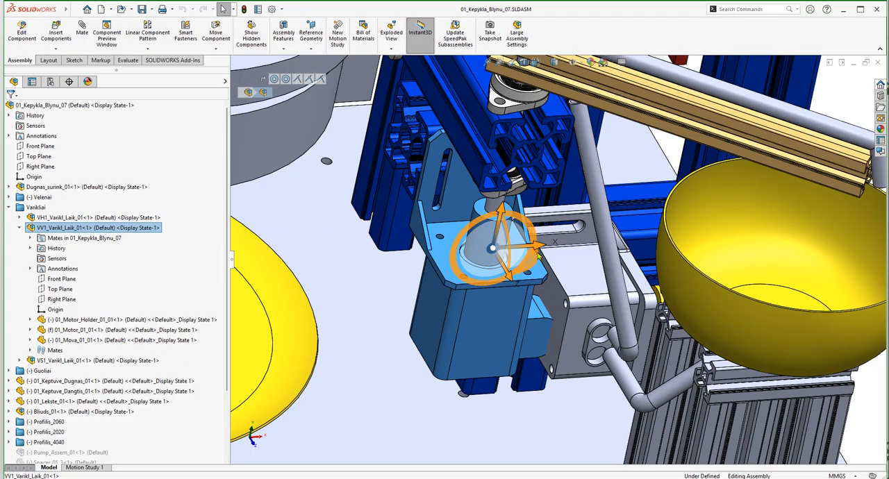
right_click(65, 231)
click(89, 119)
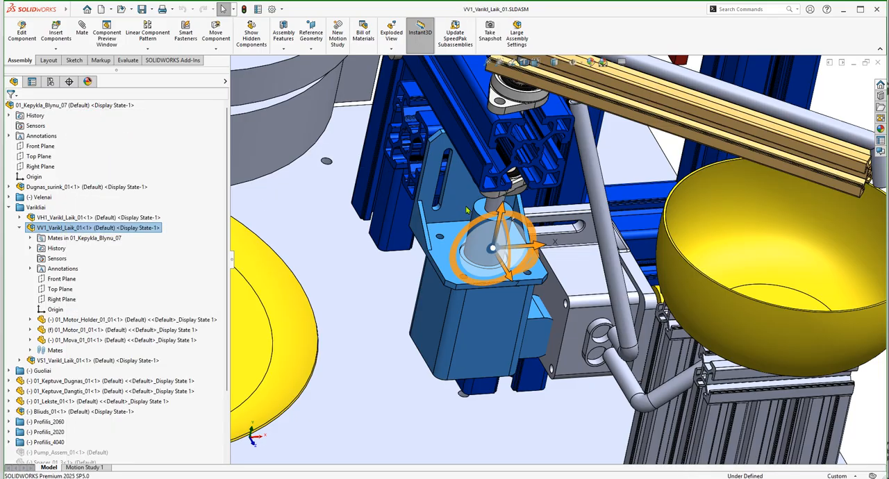
Examine the subassembly and identify its motor holder, motor and Mova coupling components.
scroll(533, 261, down, 2)
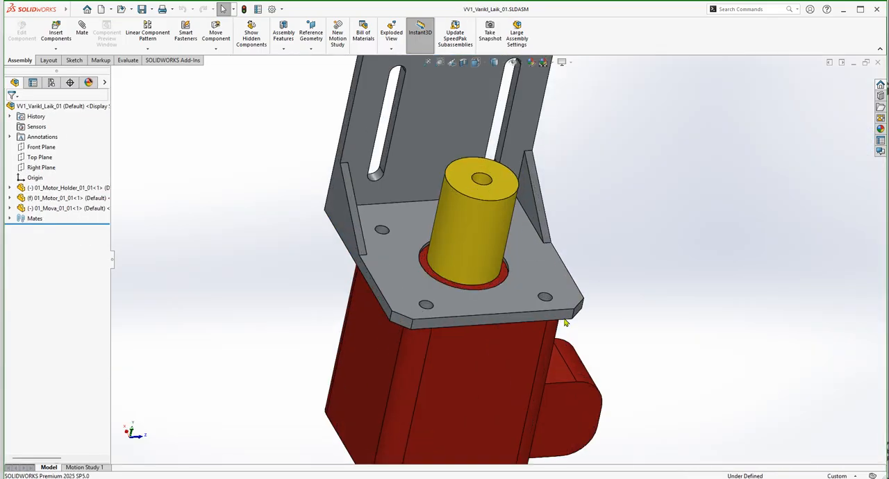
scroll(567, 323, up, 3)
middle_drag(574, 327, 617, 294)
click(34, 188)
click(42, 198)
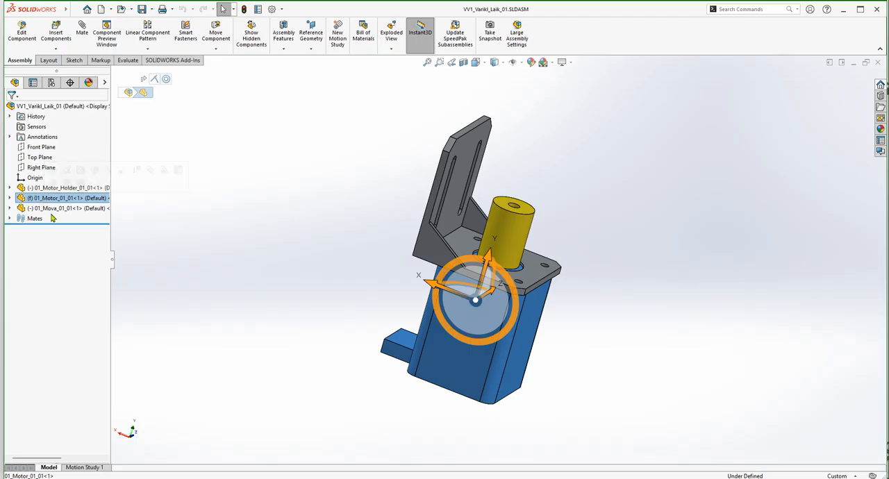
click(50, 208)
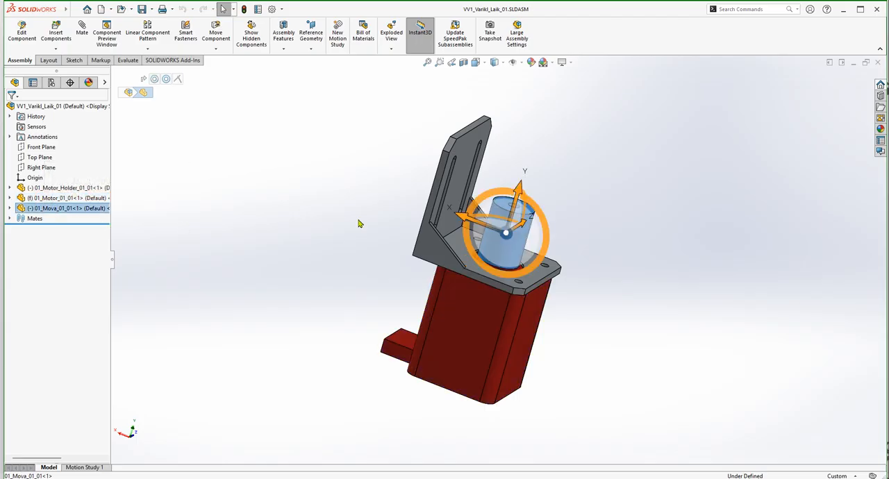
click(686, 227)
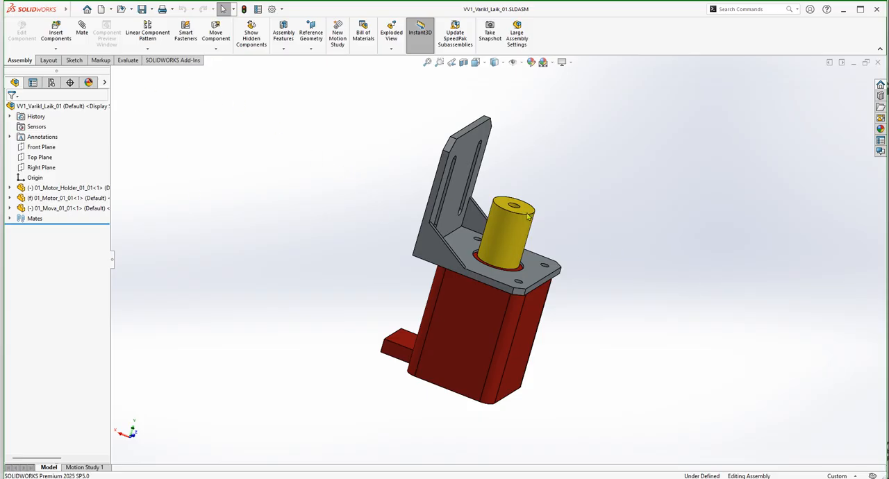
Create a drawing from the VV1_Varikl_Laik_01 assembly on a standard A4 (ISO) sheet.
click(63, 106)
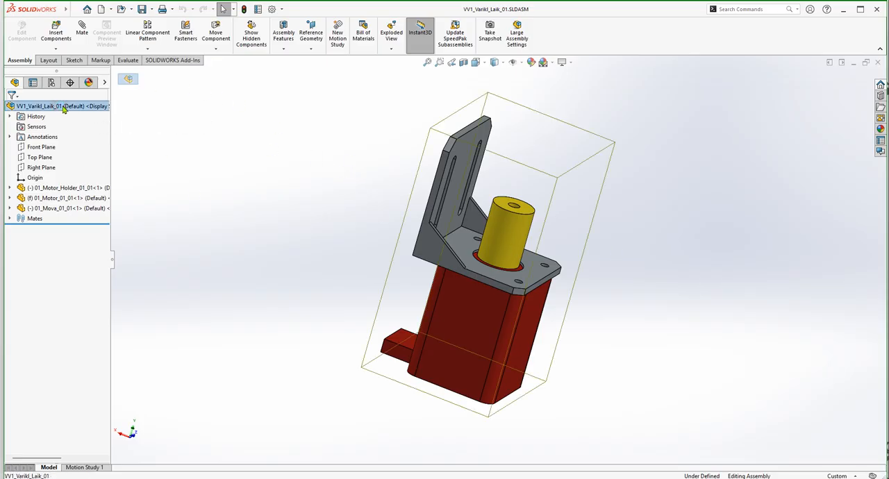
click(111, 9)
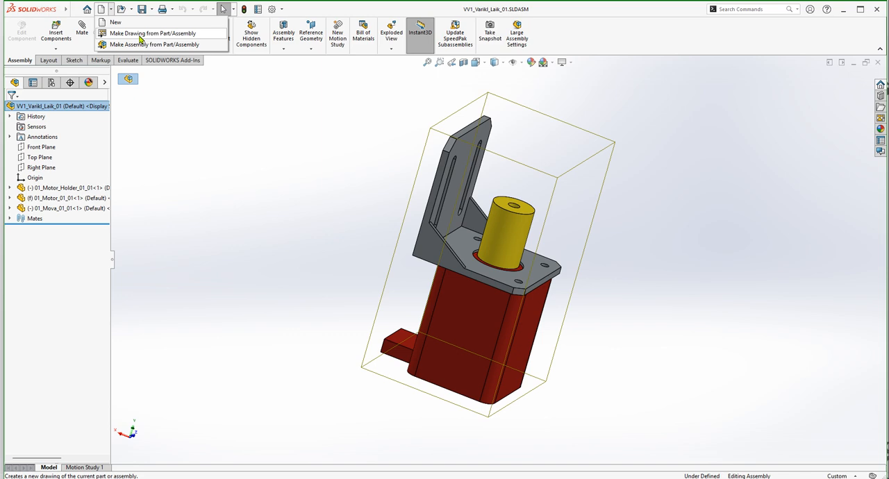
click(140, 36)
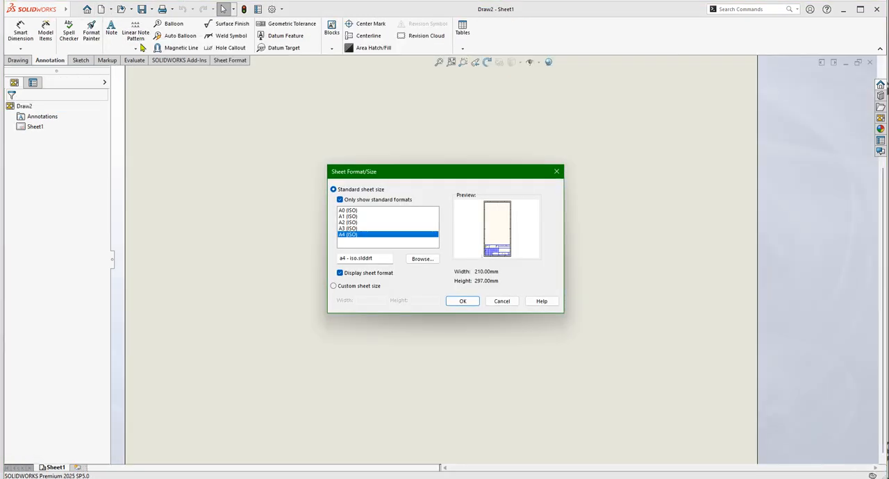
drag(447, 176, 433, 157)
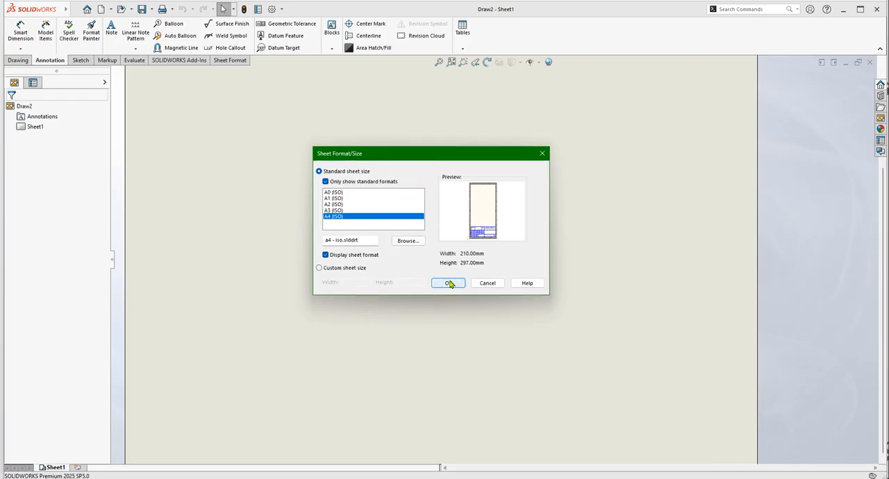
click(449, 283)
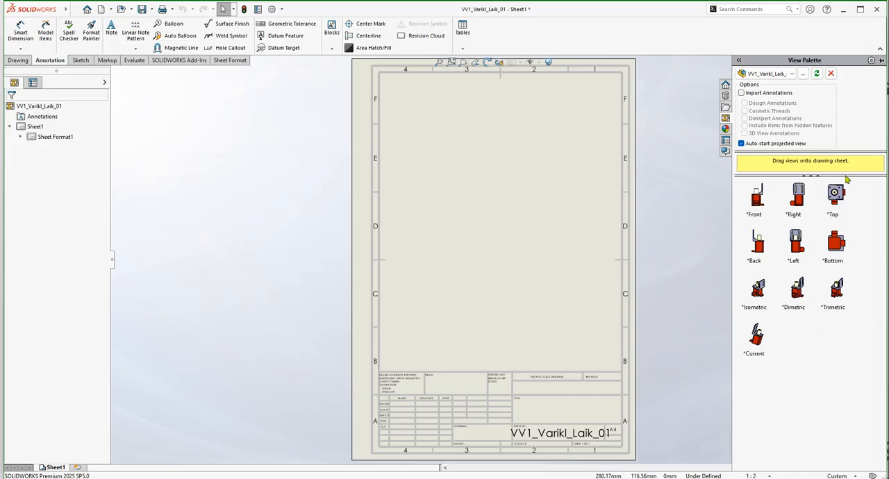
Place the Front view in the upper left of the sheet with projected views to its right and below it.
click(755, 201)
mouse_move(757, 201)
mouse_down()
mouse_move(608, 201)
mouse_move(425, 173)
mouse_move(442, 164)
mouse_move(437, 152)
mouse_up()
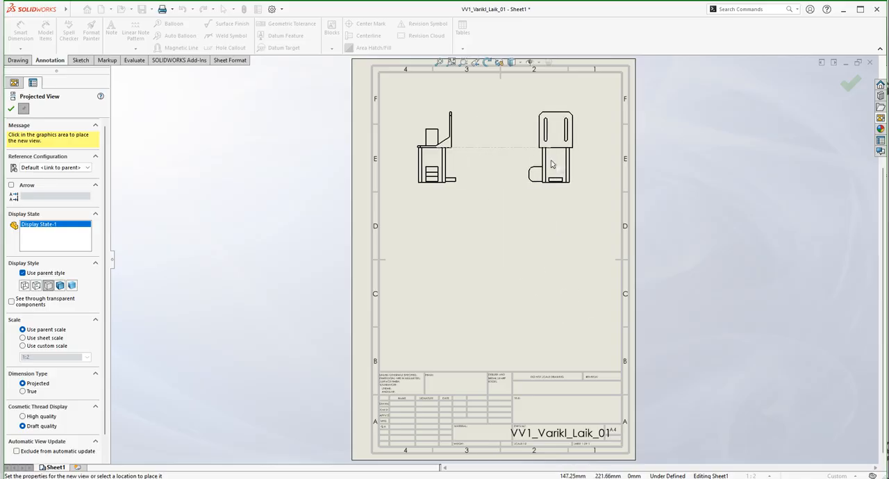
click(552, 160)
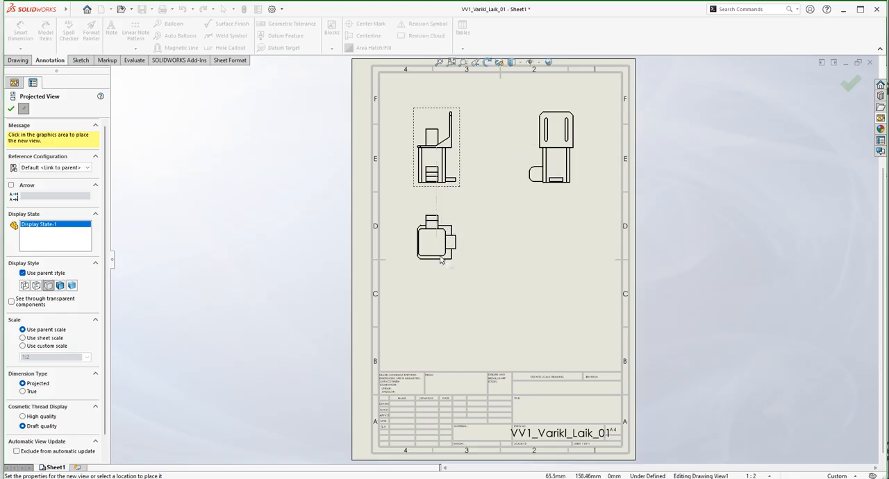
click(440, 308)
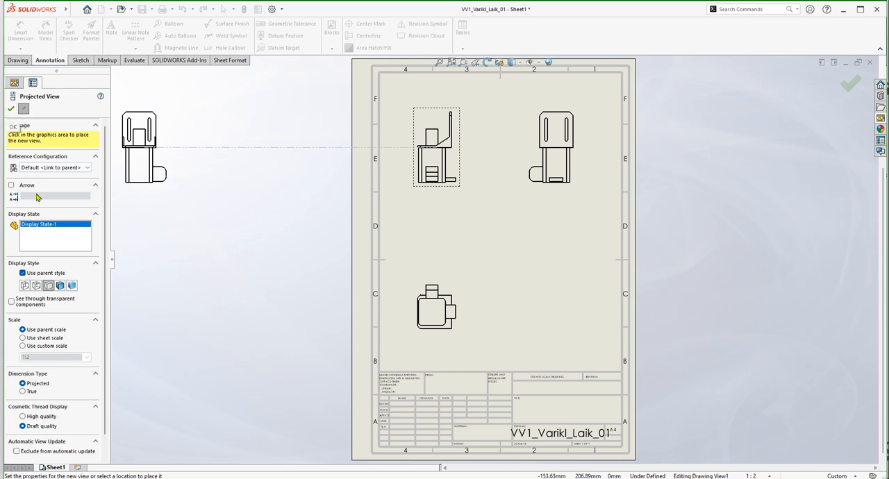
Add an isometric projected view diagonally below the front view, displayed with hidden lines visible.
drag(105, 293, 109, 341)
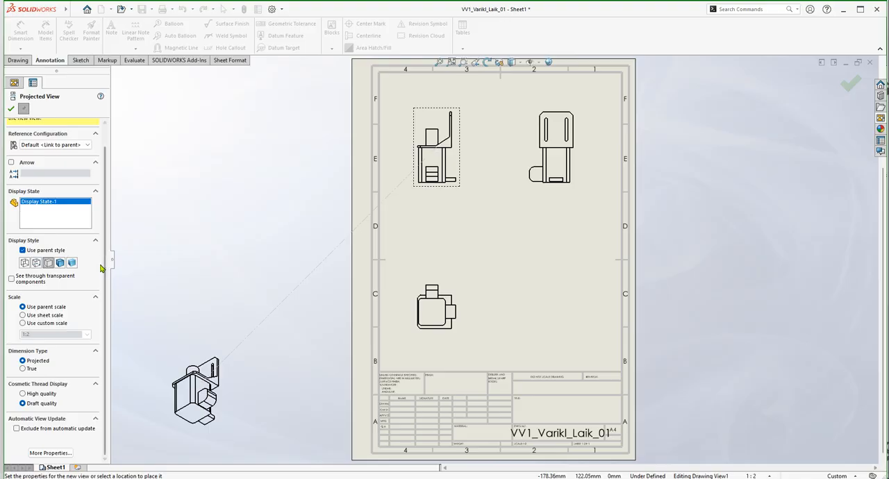
drag(109, 264, 124, 218)
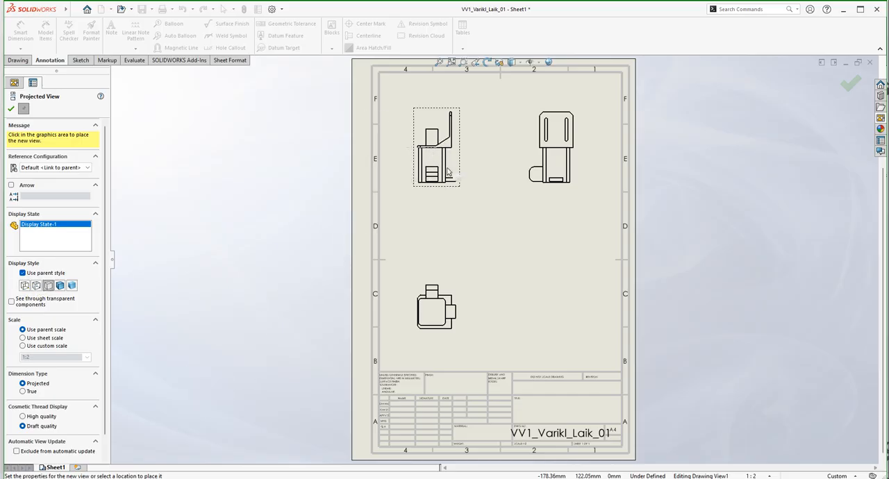
click(35, 286)
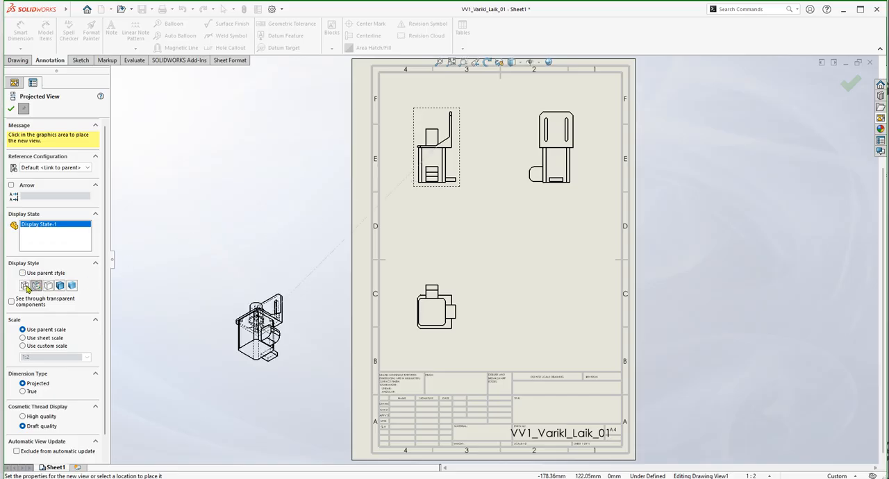
click(26, 287)
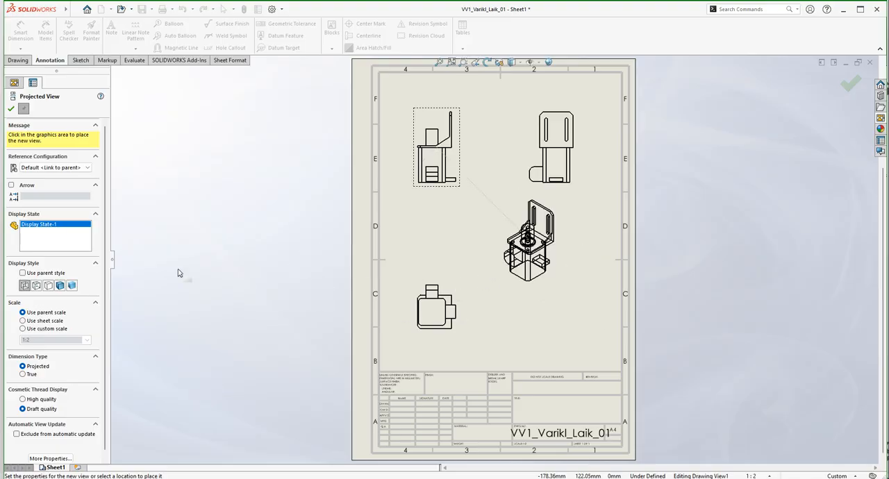
click(36, 286)
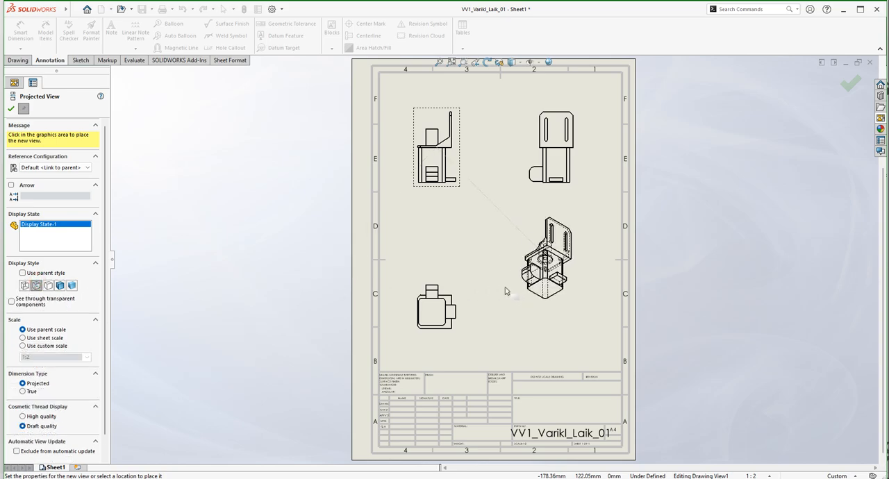
scroll(549, 270, down, 4)
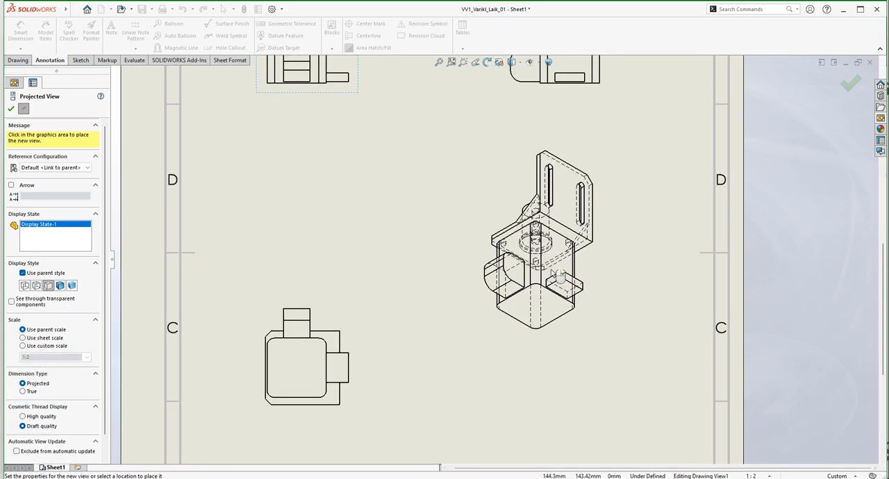
scroll(559, 276, down, 2)
scroll(542, 250, up, 6)
scroll(525, 220, up, 2)
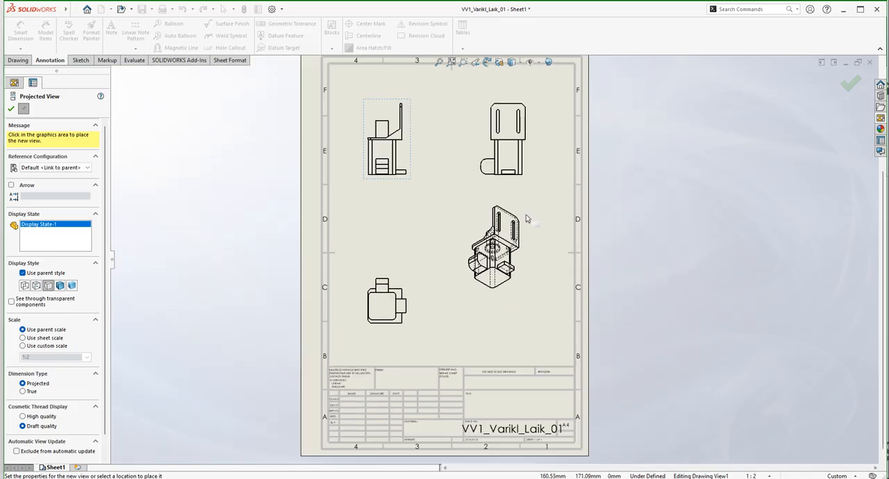
scroll(512, 280, down, 1)
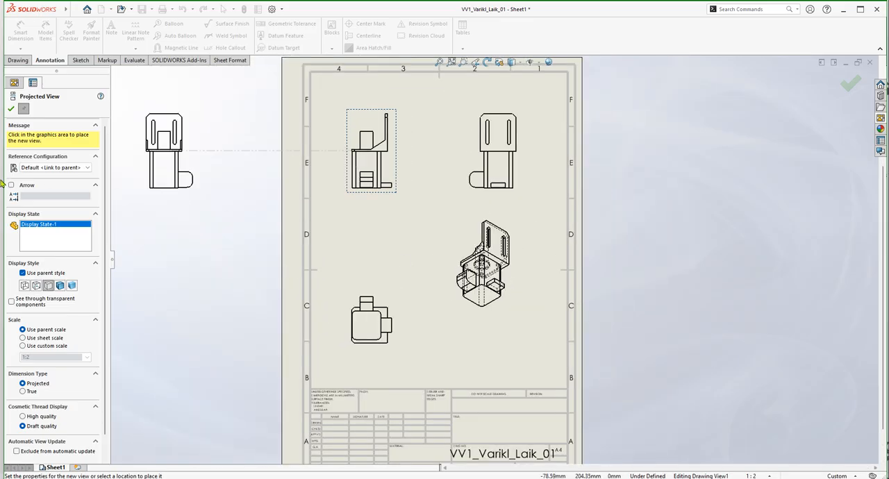
key(Escape)
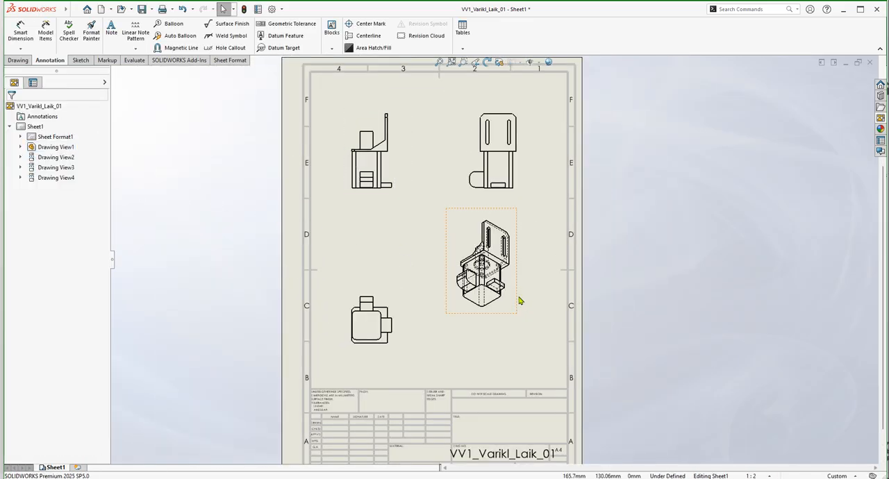
Remove the isometric view and the two other projected views from the sheet.
key(ctrl+z)
click(456, 331)
key(Delete)
click(510, 207)
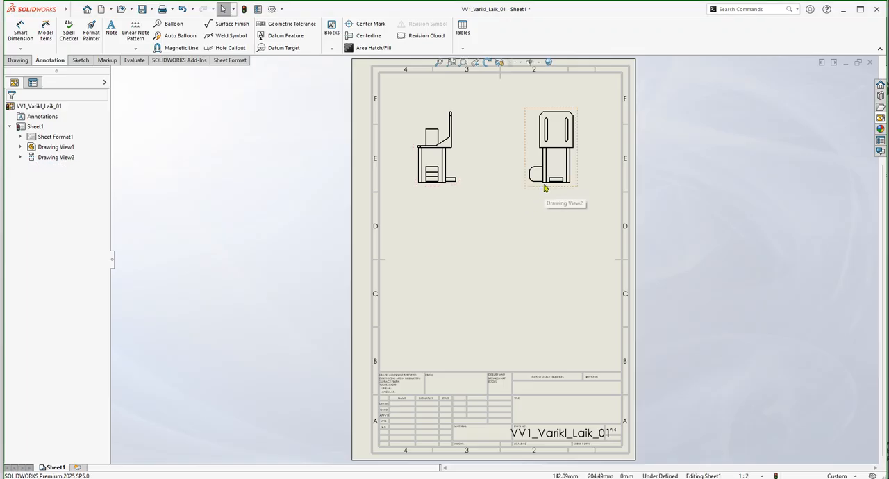
click(550, 184)
key(Delete)
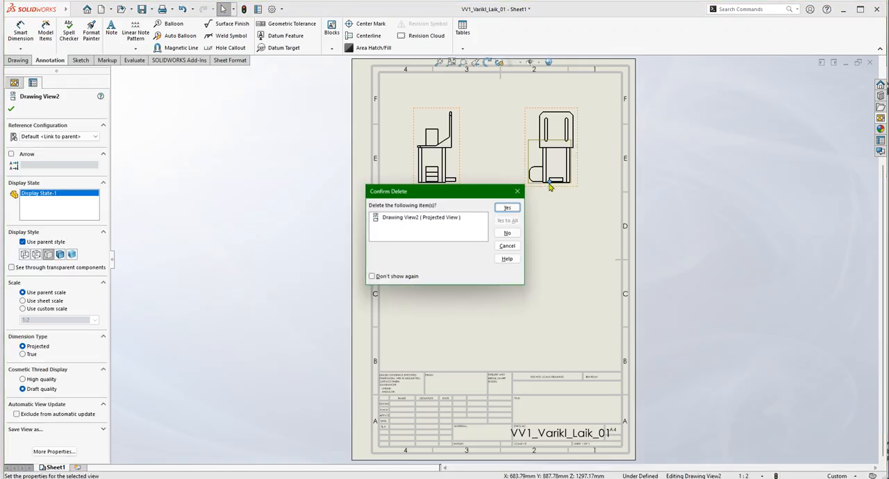
click(508, 207)
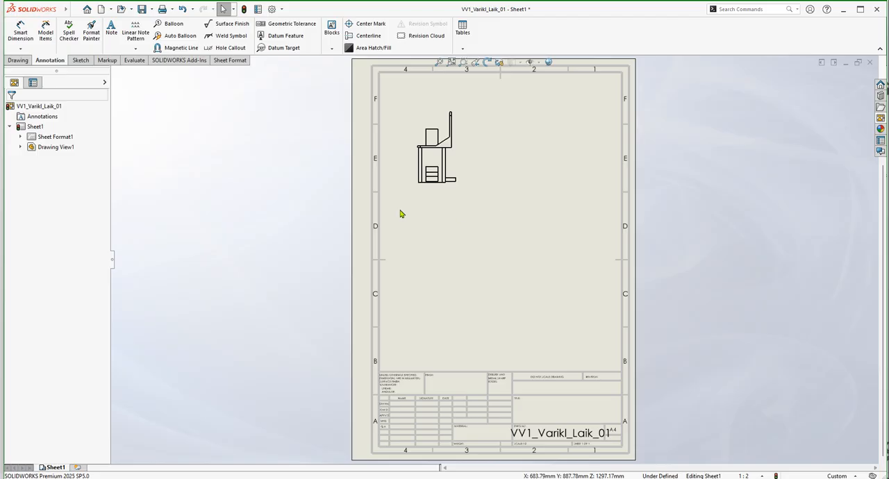
Insert a Front model view of VV1_Varikl_Laik_01 right of the existing view, with projected views below it and to its right.
click(455, 187)
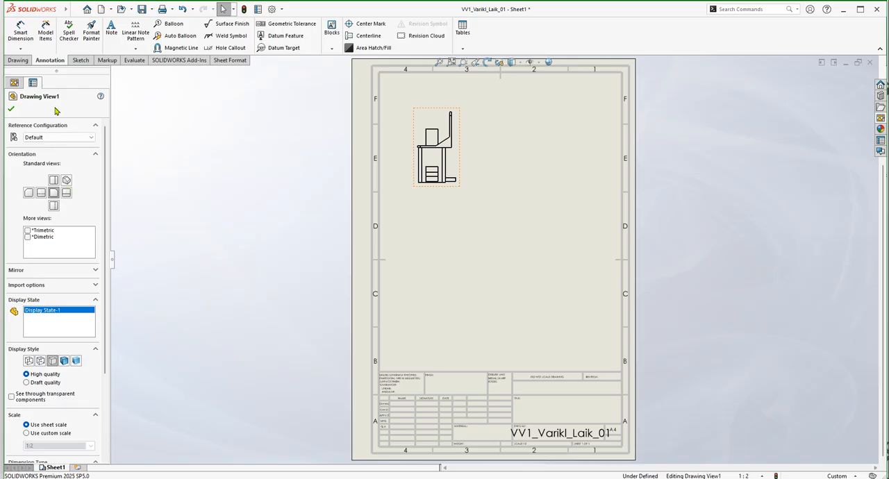
click(18, 60)
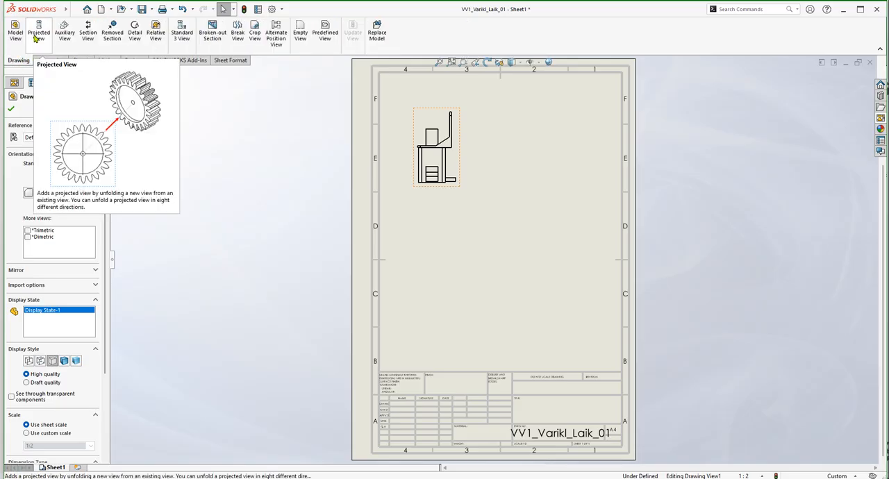
click(14, 31)
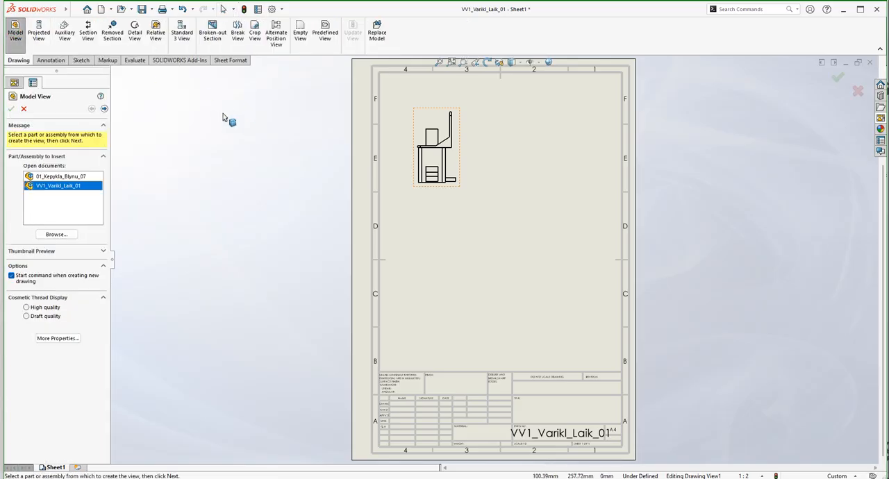
click(451, 190)
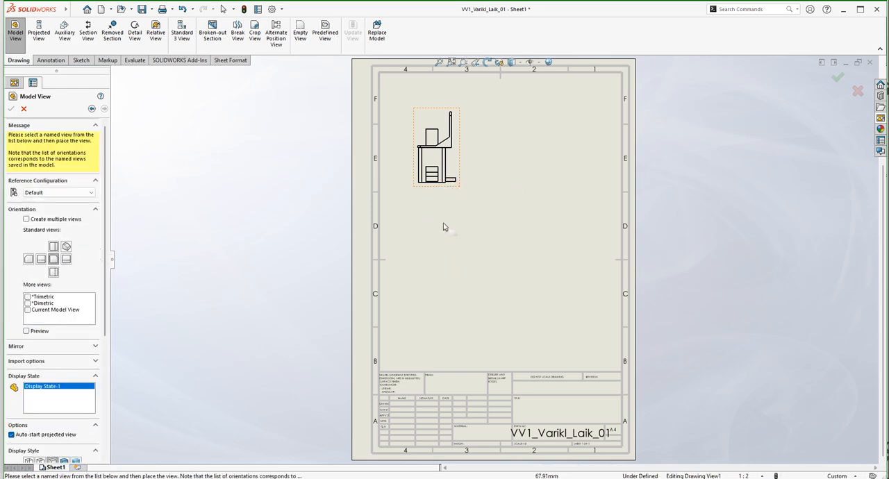
click(559, 151)
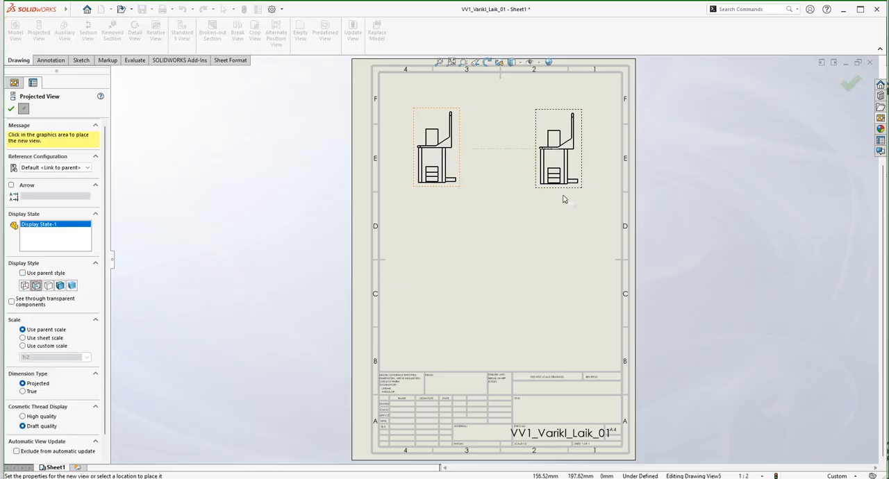
click(556, 273)
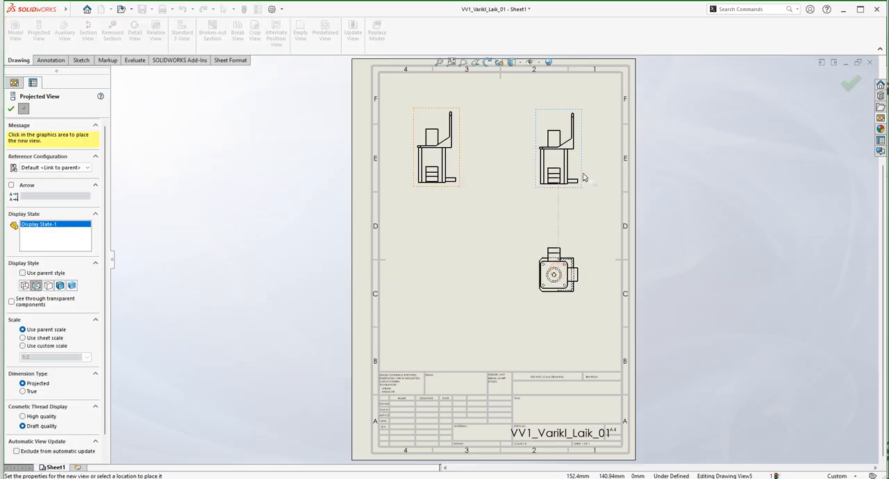
click(657, 161)
key(Escape)
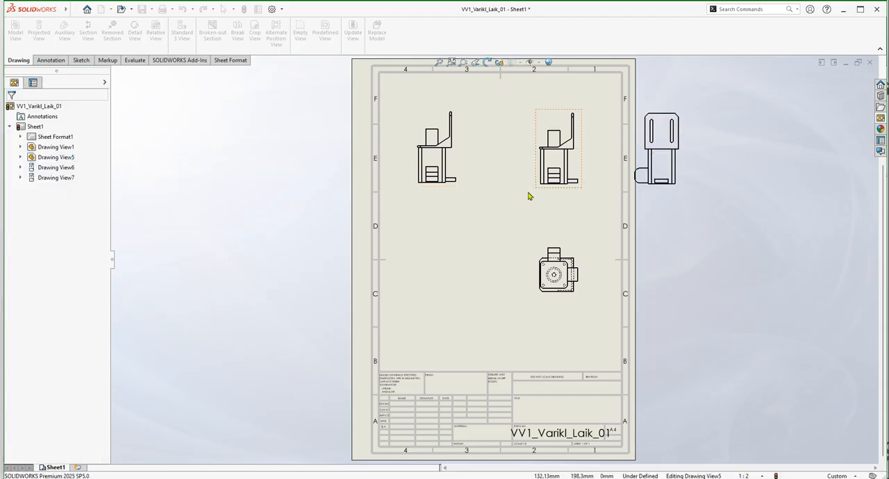
Delete the original front view and move the new front view with its projections left onto the sheet.
key(Delete)
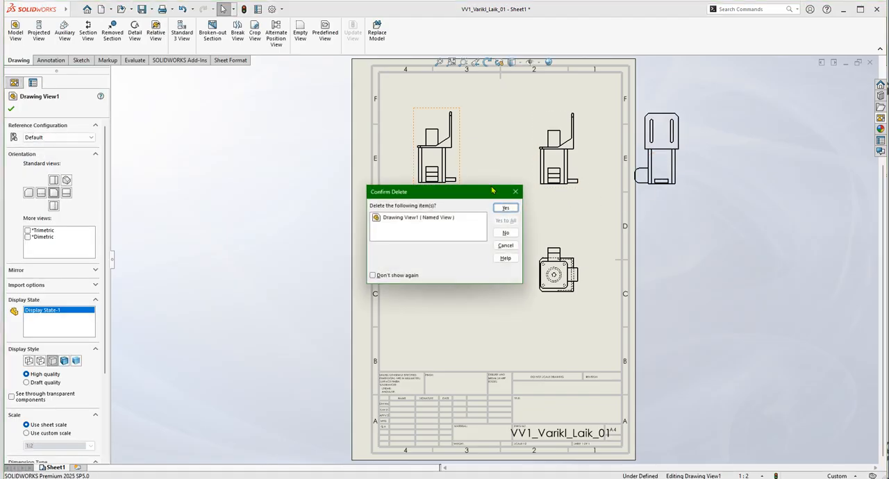
click(508, 205)
drag(500, 86, 736, 331)
mouse_move(556, 191)
mouse_down()
mouse_move(430, 197)
mouse_move(440, 200)
mouse_up()
click(494, 309)
Examine the projected view below the front view, checking which motor features are shown as hidden lines.
scroll(456, 279, down, 8)
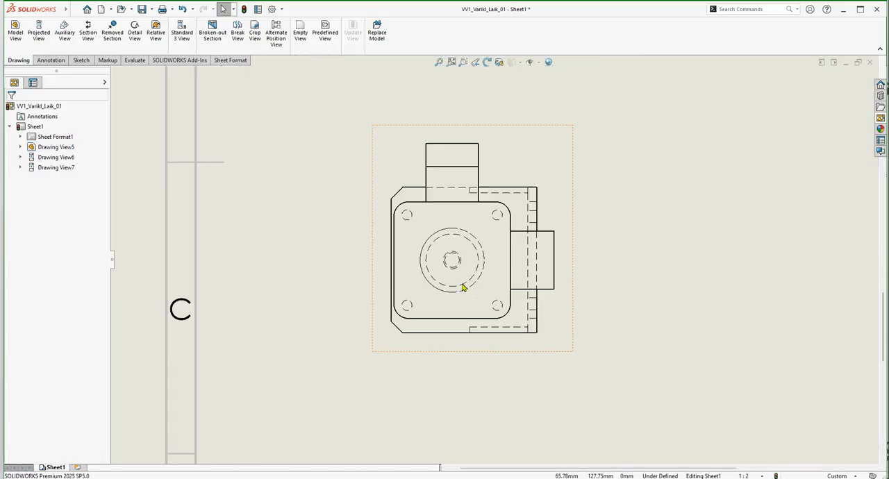
scroll(475, 280, down, 4)
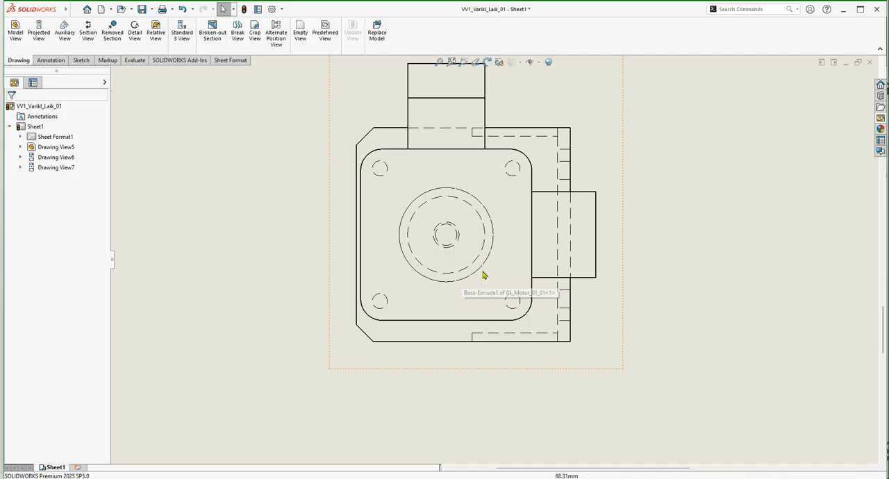
scroll(466, 269, down, 2)
scroll(512, 282, up, 10)
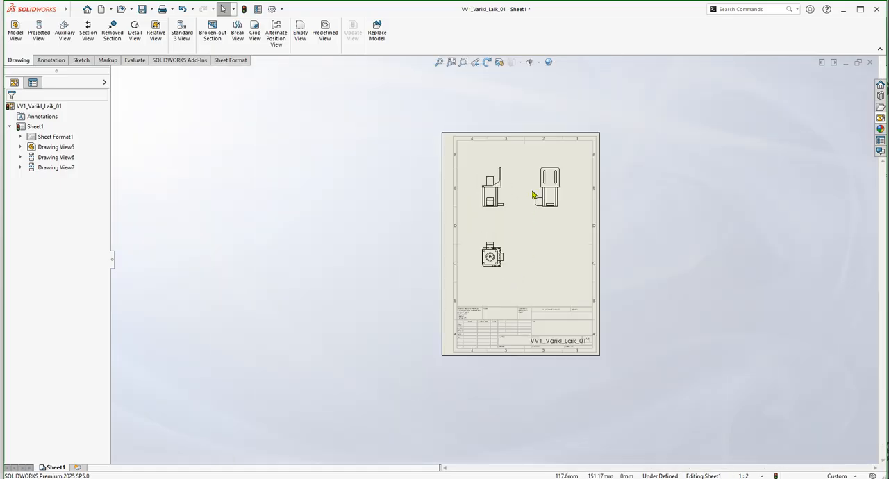
scroll(534, 218, down, 4)
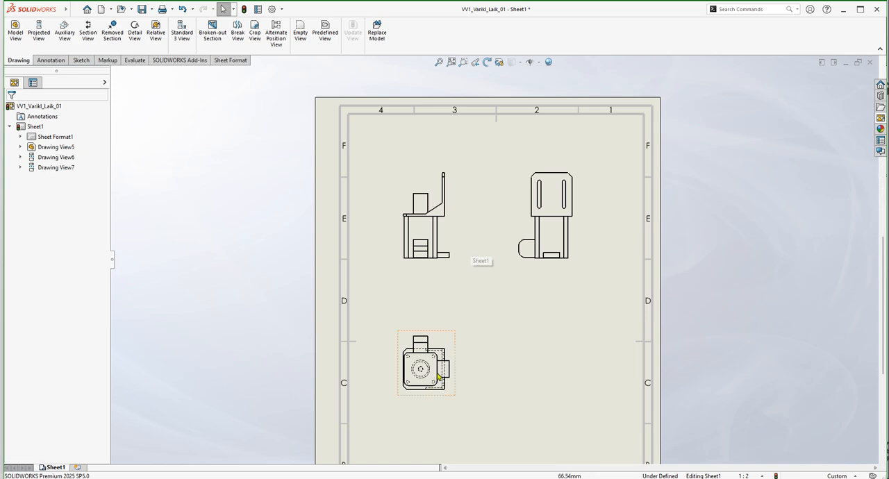
scroll(434, 381, down, 8)
scroll(424, 317, up, 10)
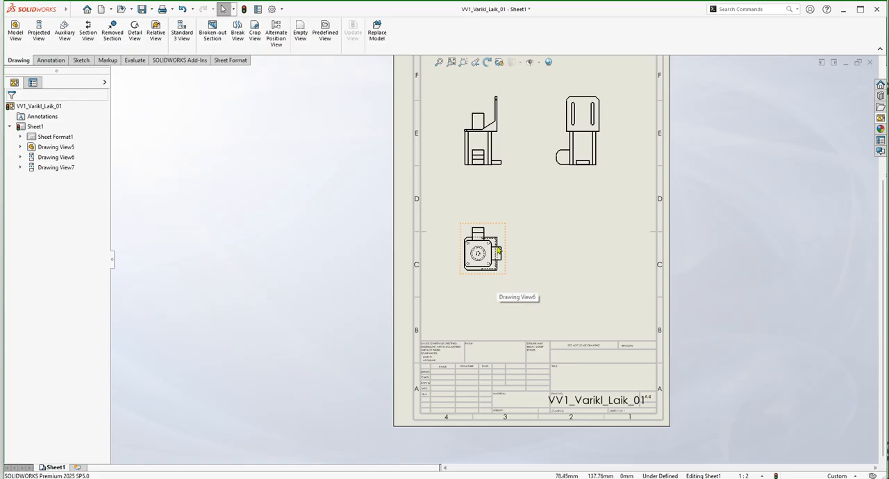
scroll(494, 238, down, 5)
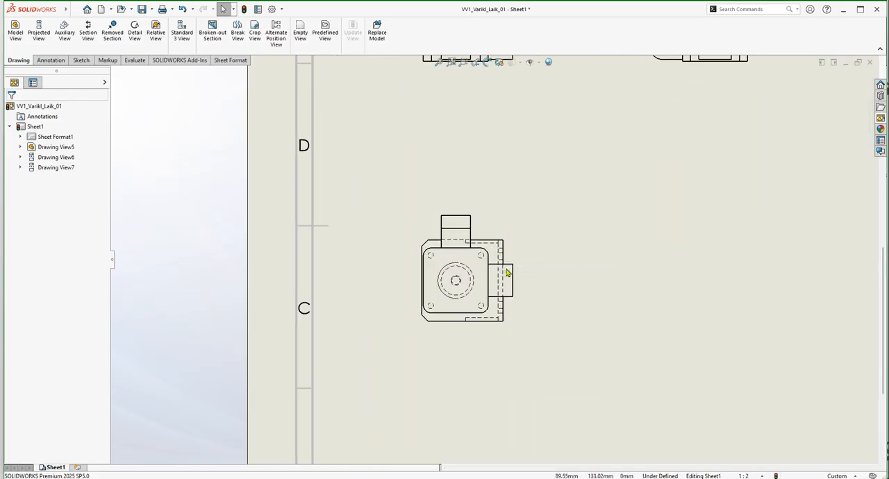
scroll(518, 268, up, 5)
click(502, 247)
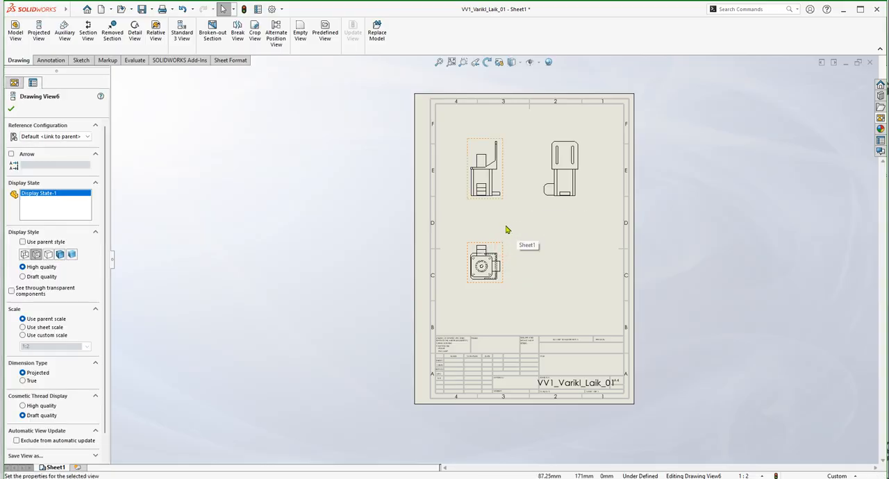
scroll(495, 267, down, 2)
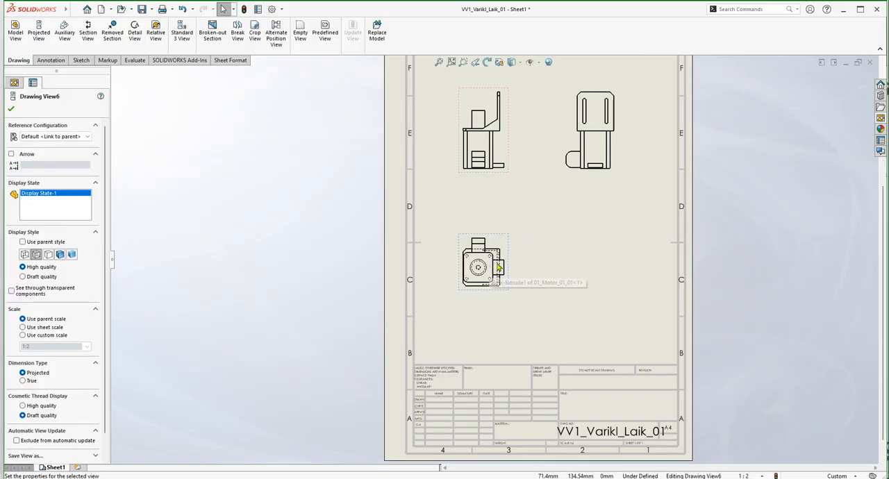
scroll(520, 110, up, 2)
click(526, 135)
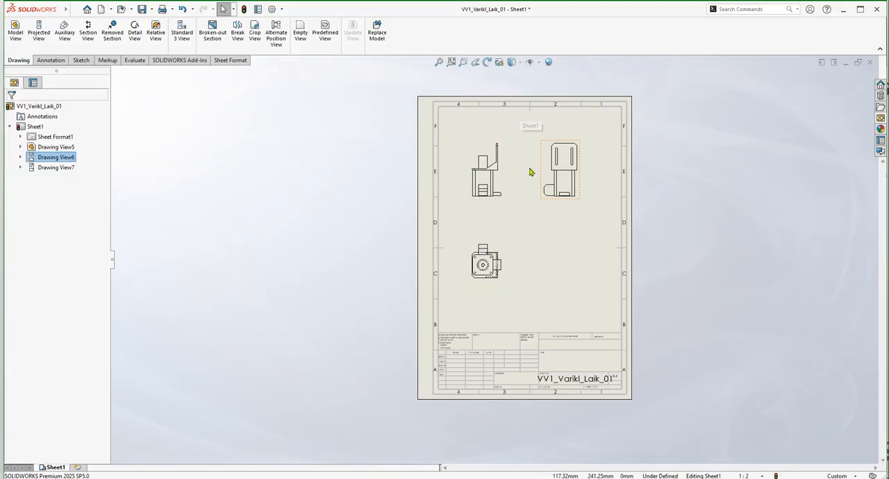
Compare the front view with the view below it to check from which side the motor is projected.
scroll(532, 204, down, 1)
scroll(533, 204, down, 3)
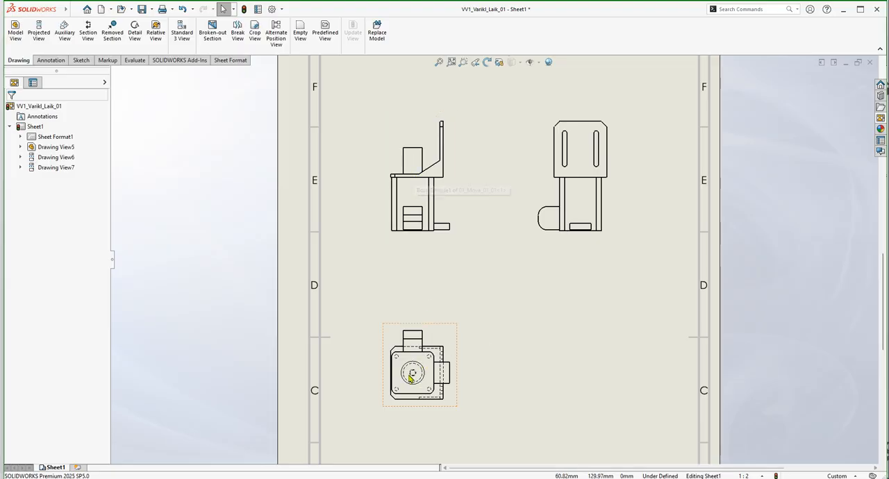
scroll(409, 378, down, 8)
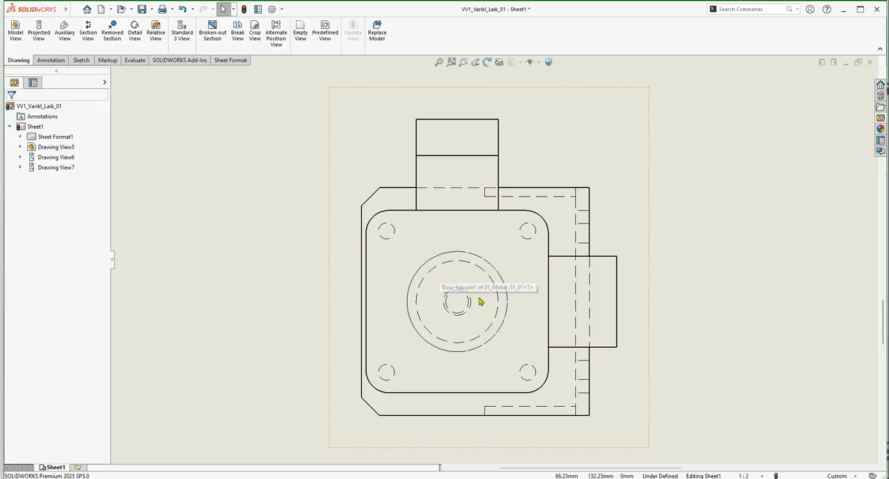
scroll(477, 301, up, 8)
scroll(475, 87, down, 3)
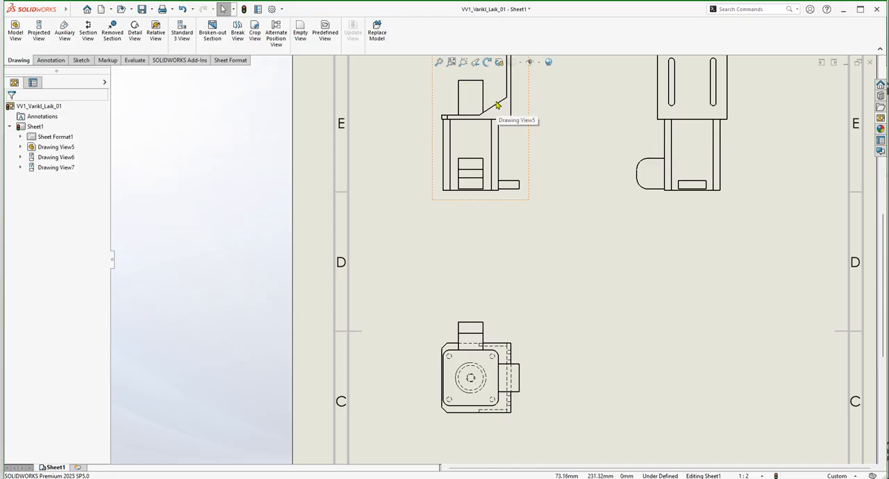
key(f)
scroll(479, 187, down, 6)
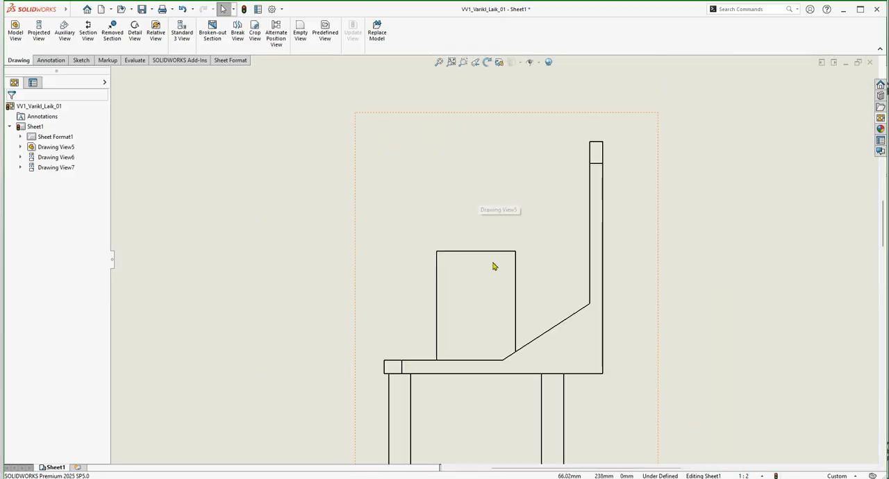
scroll(502, 264, up, 6)
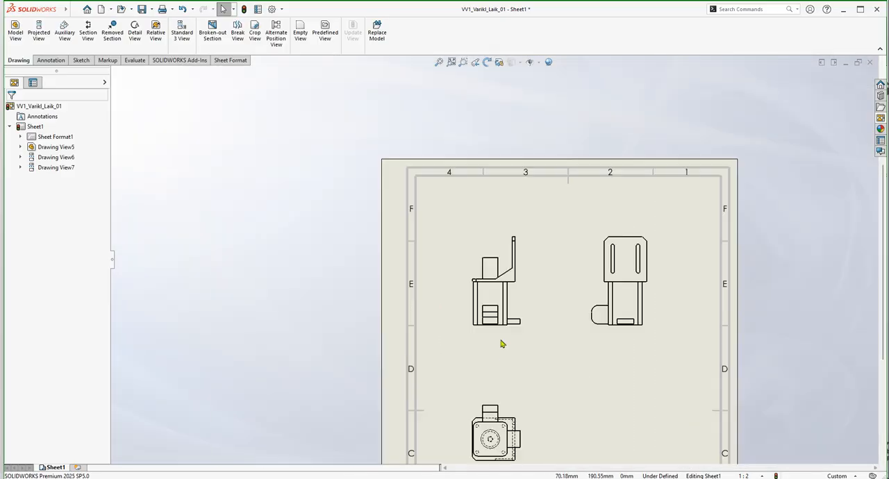
scroll(498, 413, down, 5)
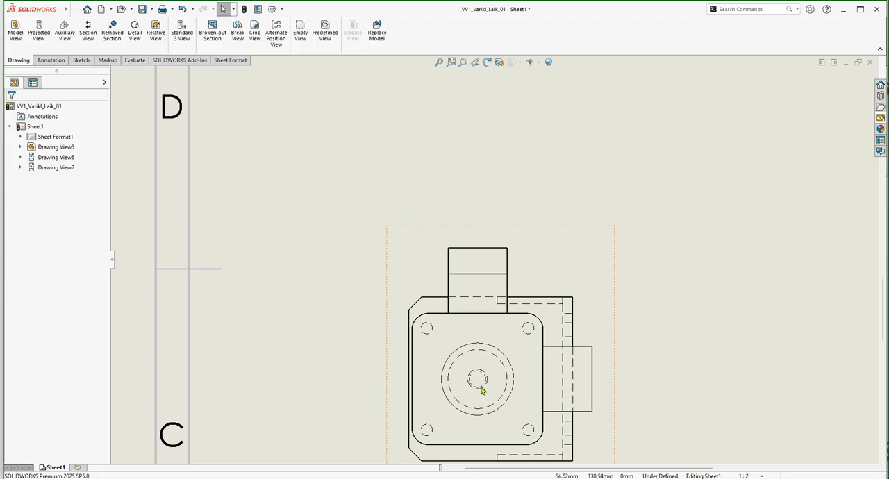
scroll(480, 362, down, 3)
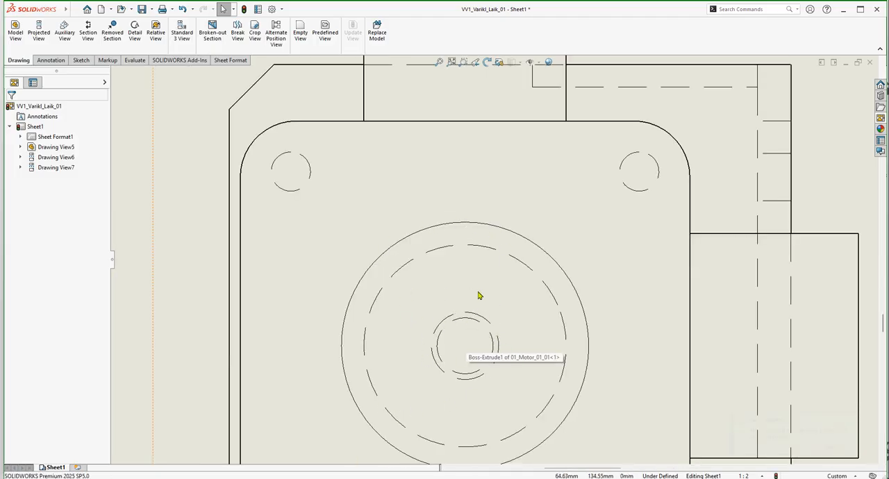
scroll(482, 298, up, 3)
scroll(484, 318, up, 4)
scroll(567, 161, down, 3)
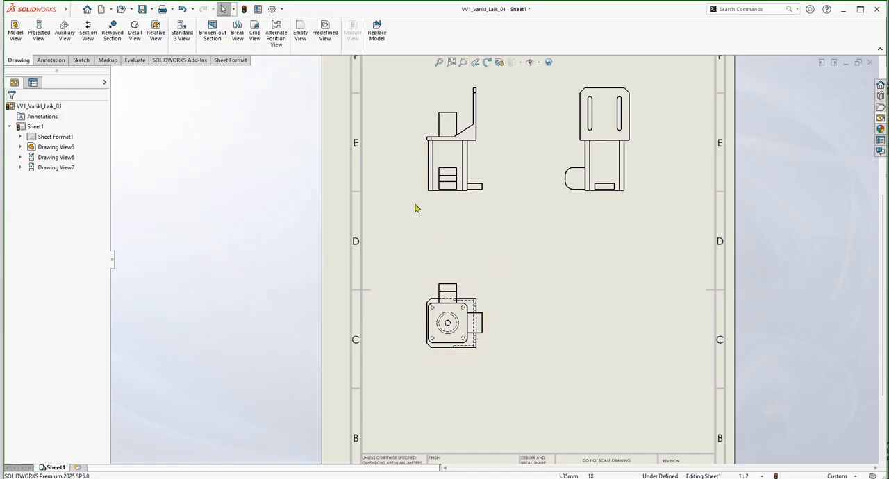
Change Sheet1's projection type to First angle with the A4 (ISO) sheet format and apply the changes.
click(396, 246)
key(f)
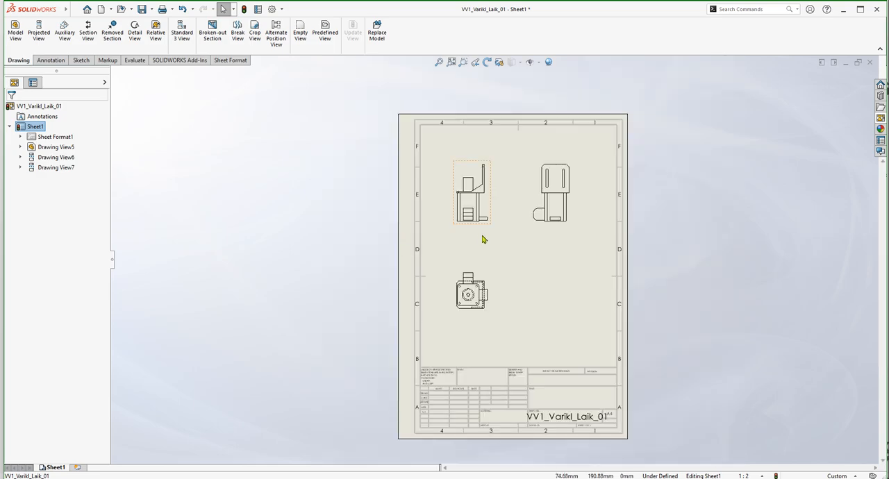
scroll(473, 360, down, 6)
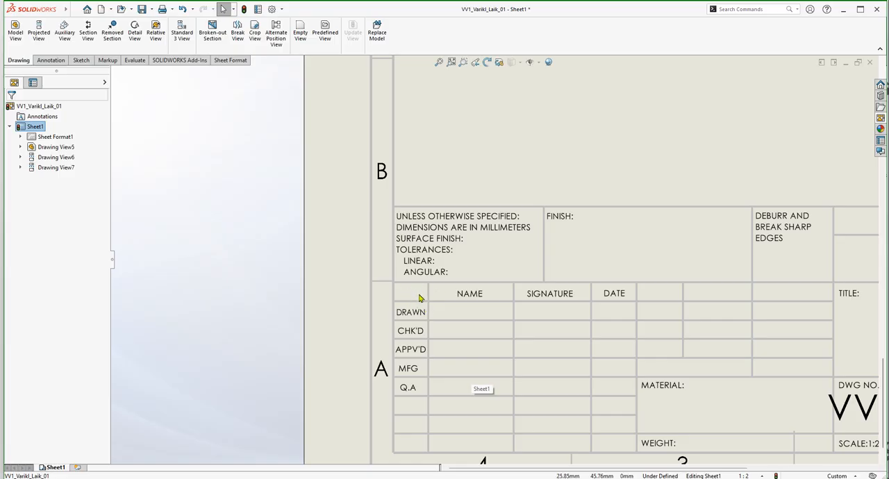
scroll(425, 299, up, 5)
scroll(525, 174, down, 3)
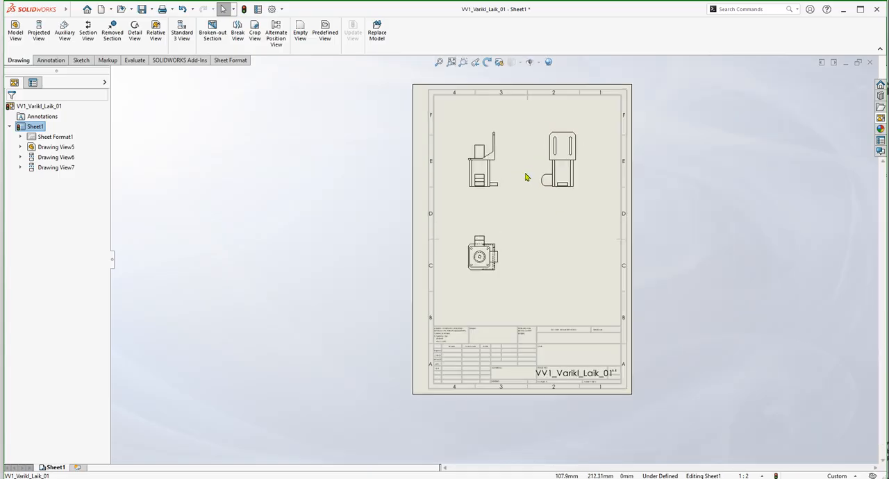
scroll(538, 207, down, 1)
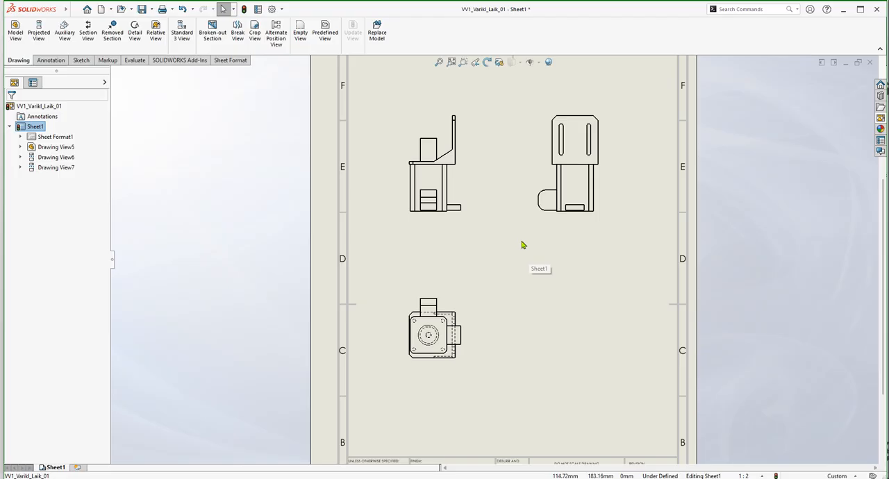
right_click(23, 131)
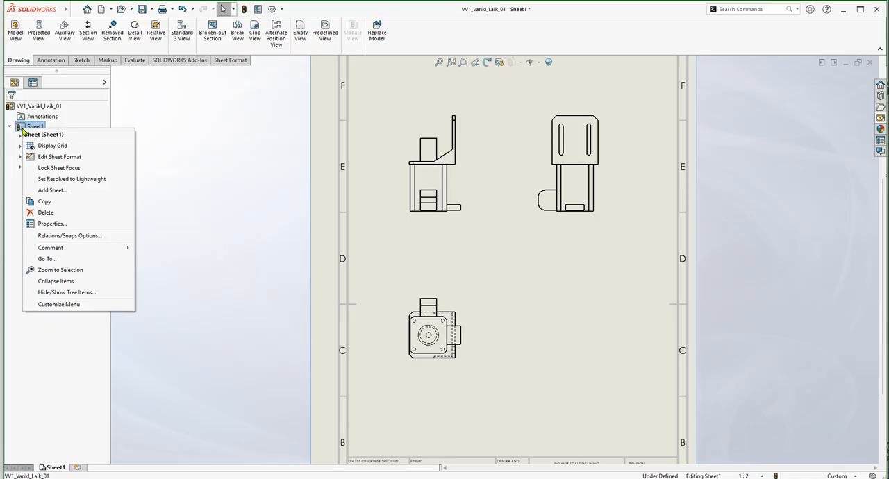
click(42, 223)
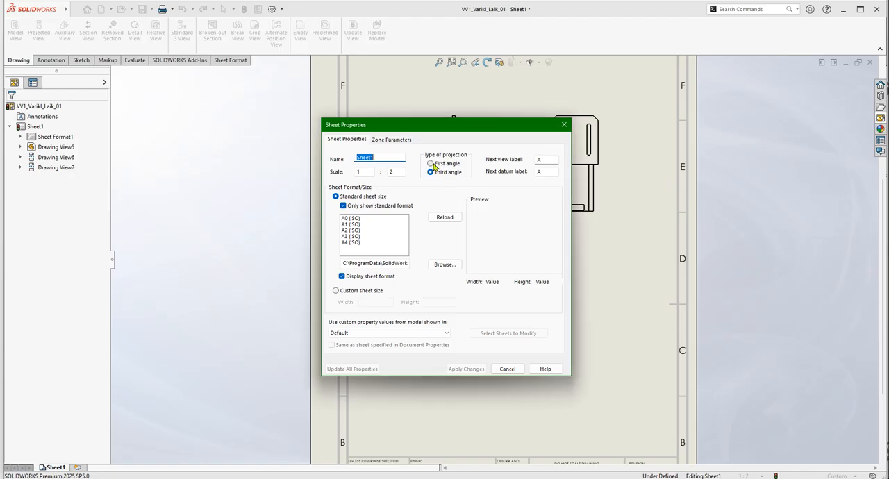
click(431, 163)
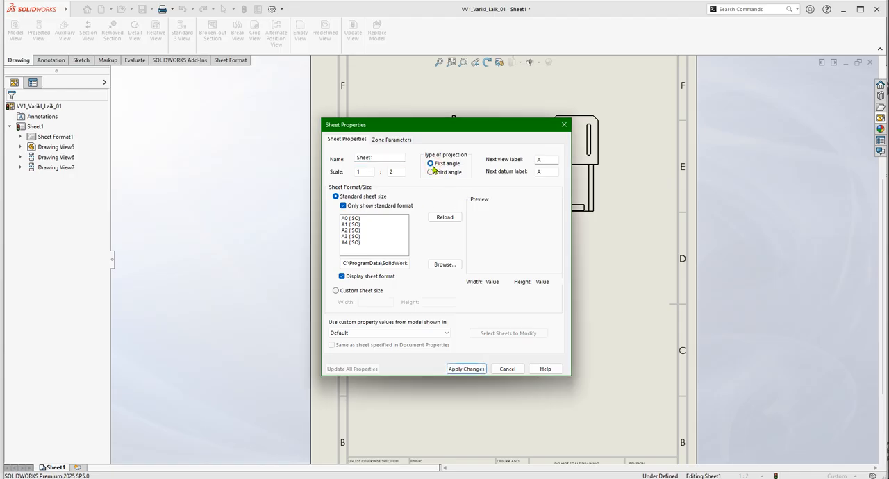
click(357, 244)
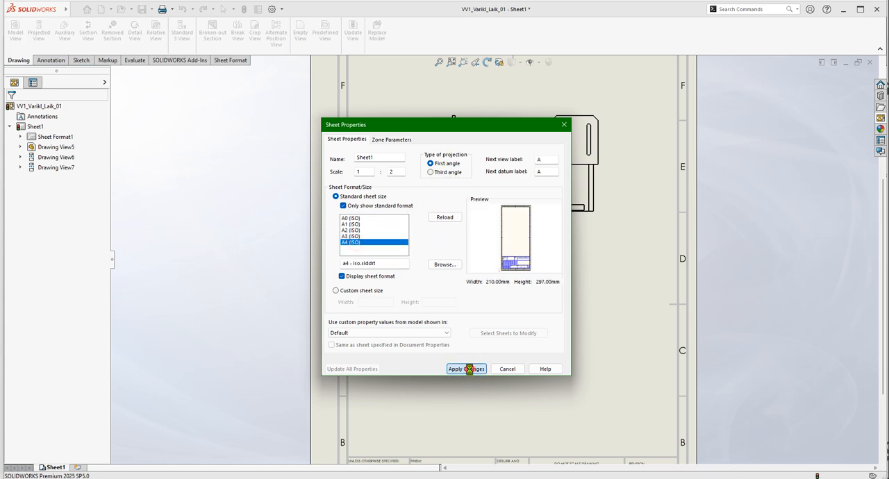
click(466, 369)
Inspect the projected views below and beside the front view for the first-angle arrangement.
scroll(437, 326, up, 5)
scroll(442, 329, down, 3)
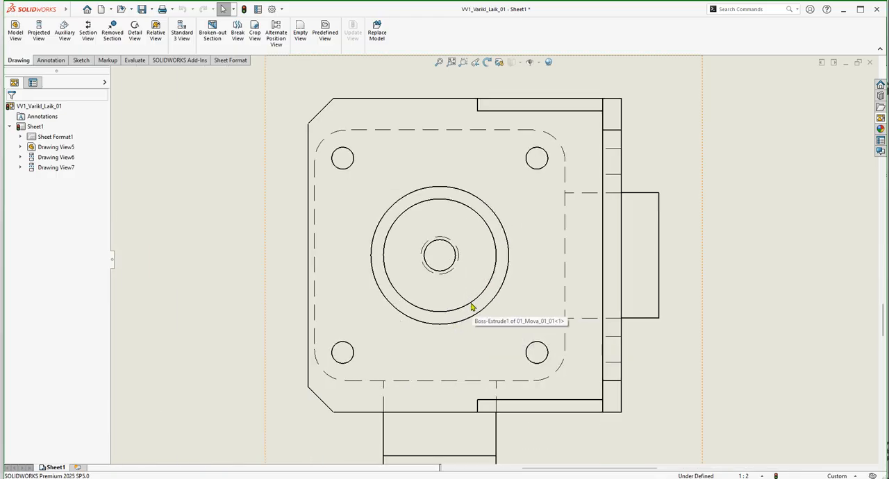
scroll(566, 249, up, 8)
scroll(548, 189, down, 5)
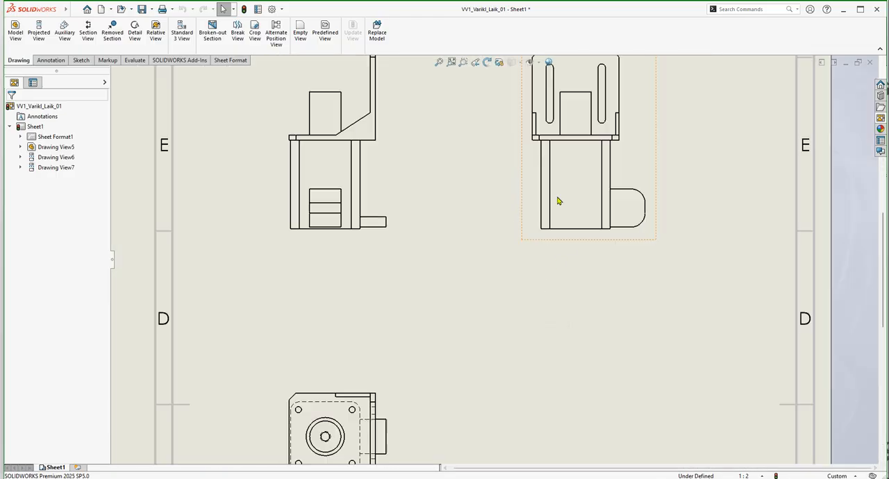
Create a top-level bill of materials from the front view using the bom-standard template.
scroll(549, 233, up, 3)
scroll(550, 235, up, 2)
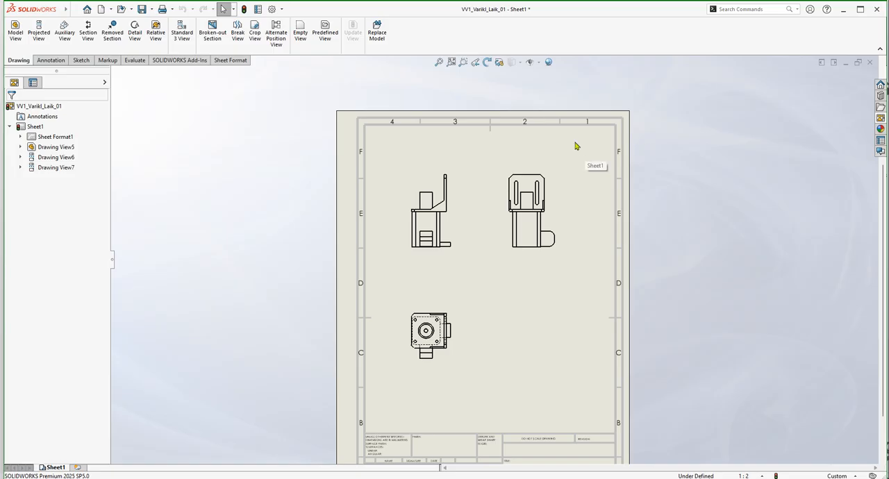
click(55, 62)
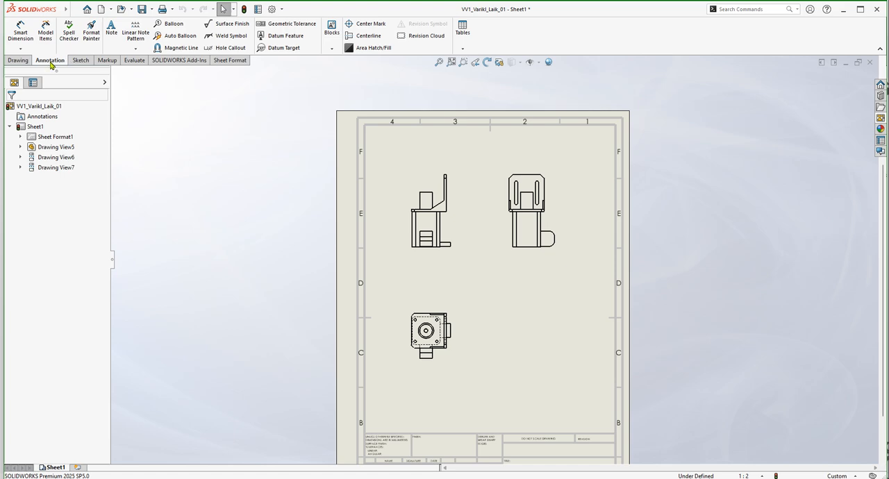
click(460, 49)
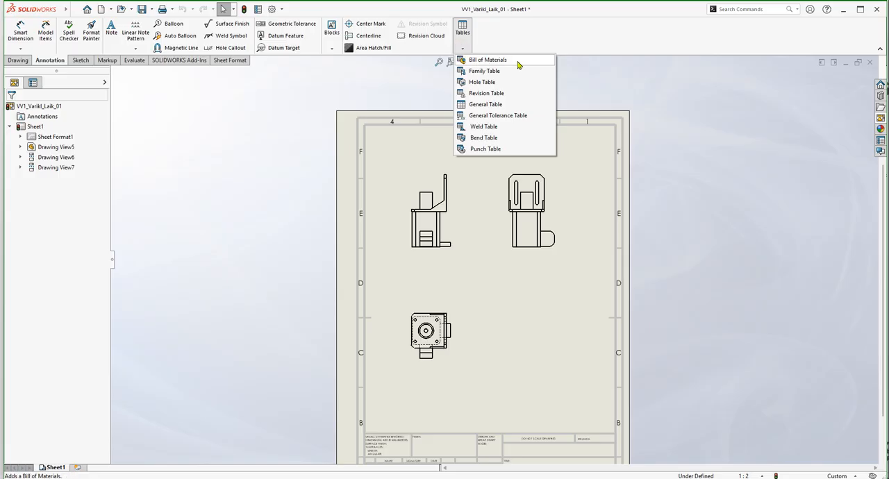
click(517, 61)
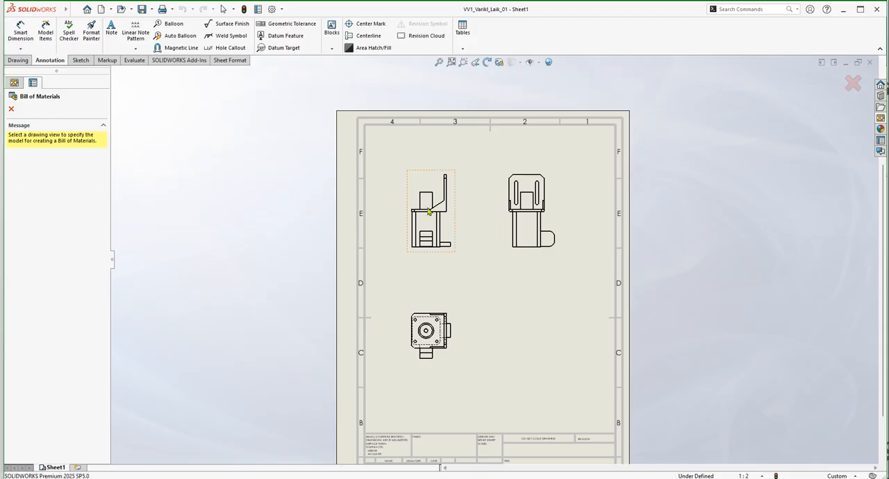
click(440, 256)
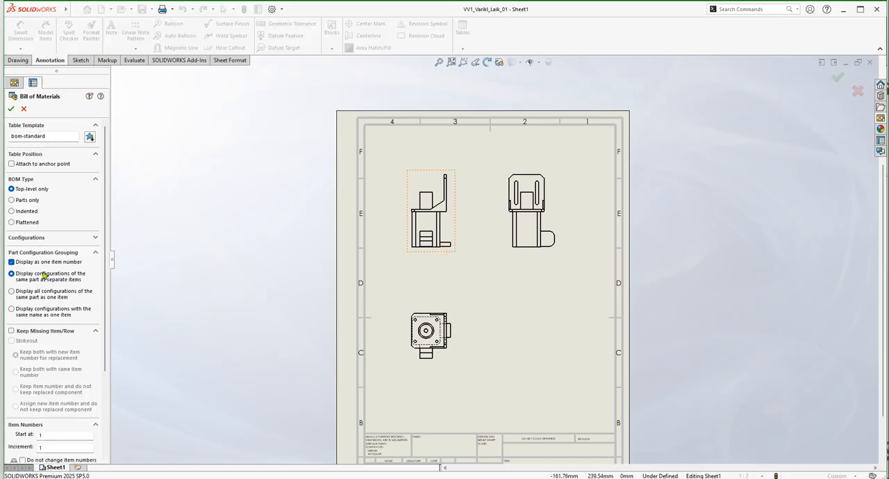
drag(111, 233, 106, 186)
click(12, 111)
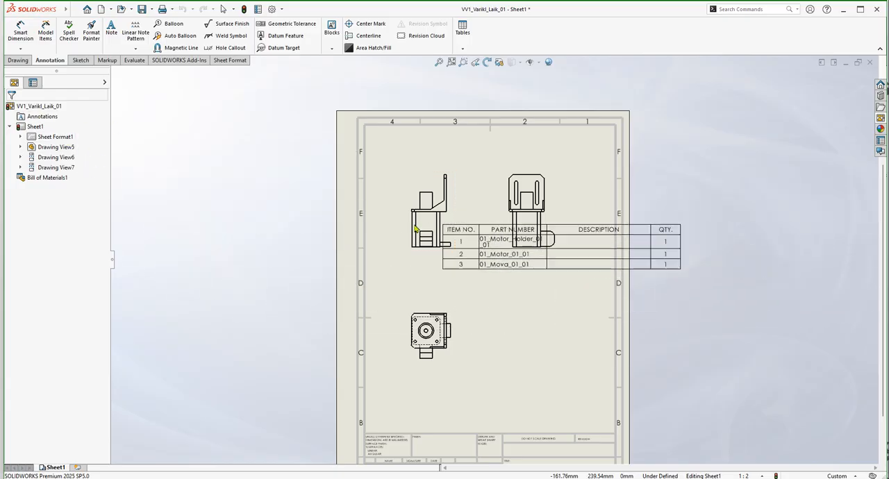
Place the bill of materials table in the empty space beside the sheet, outside its border.
click(364, 323)
key(z)
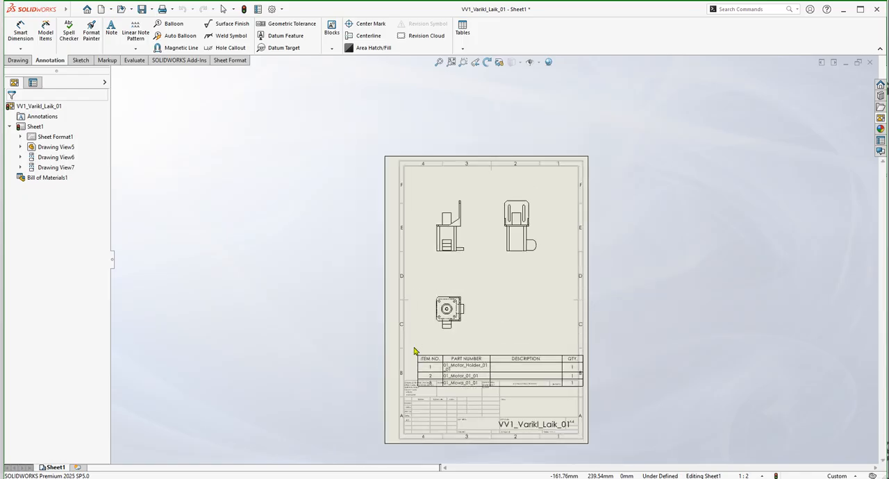
click(413, 347)
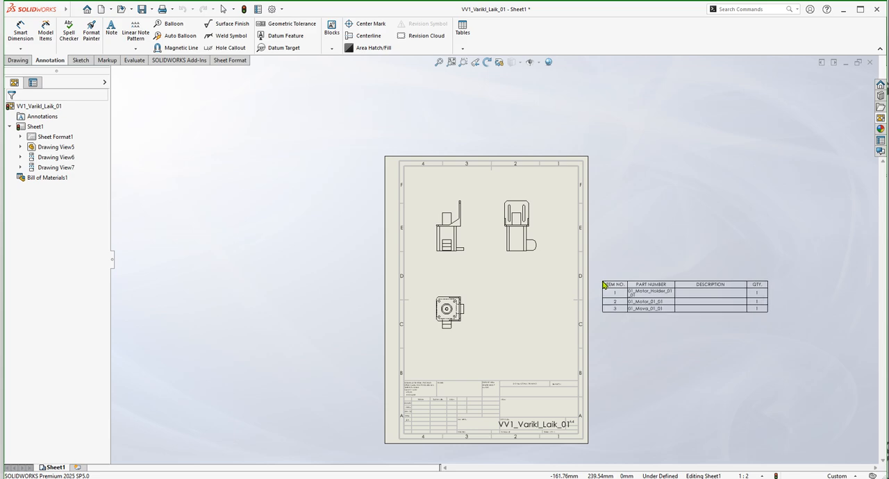
click(603, 285)
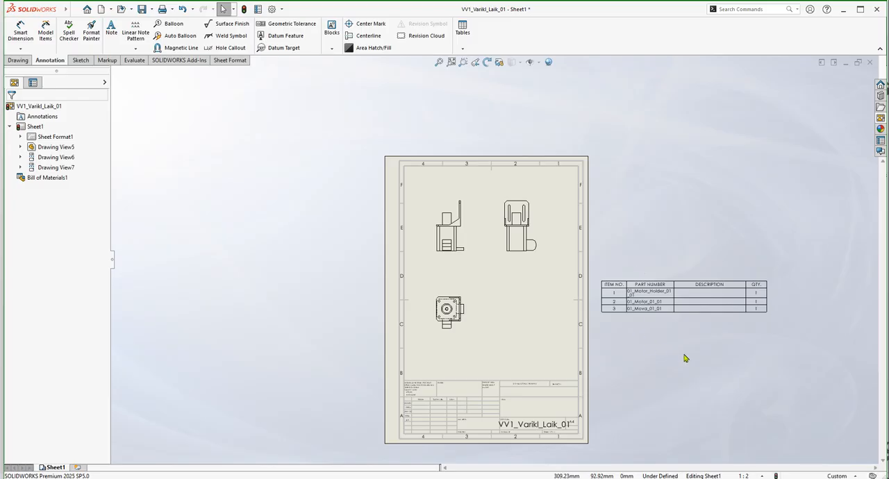
Examine the bill of materials' item numbers, part numbers and table properties, and compare the listed parts with the views.
scroll(716, 308, down, 2)
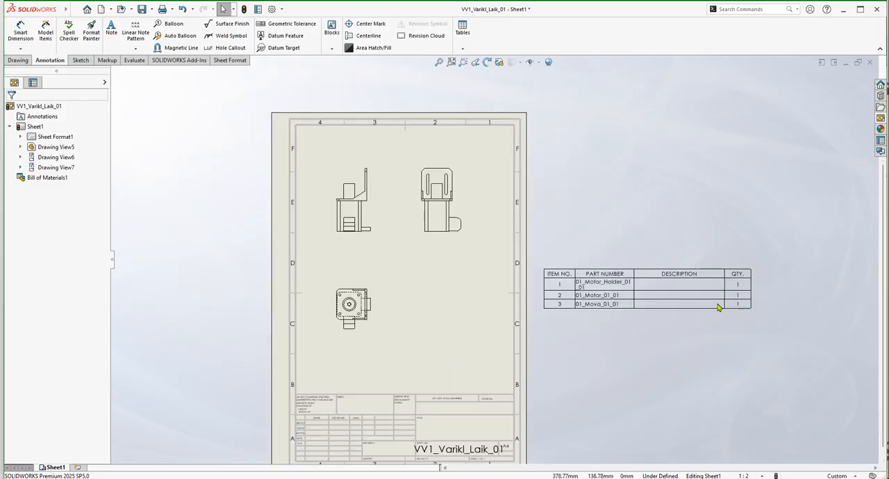
scroll(705, 313, down, 1)
scroll(682, 301, down, 1)
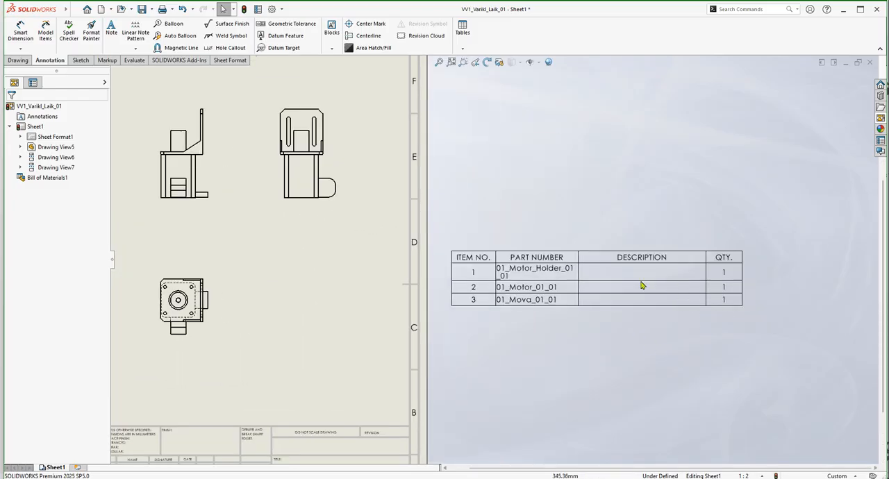
click(464, 257)
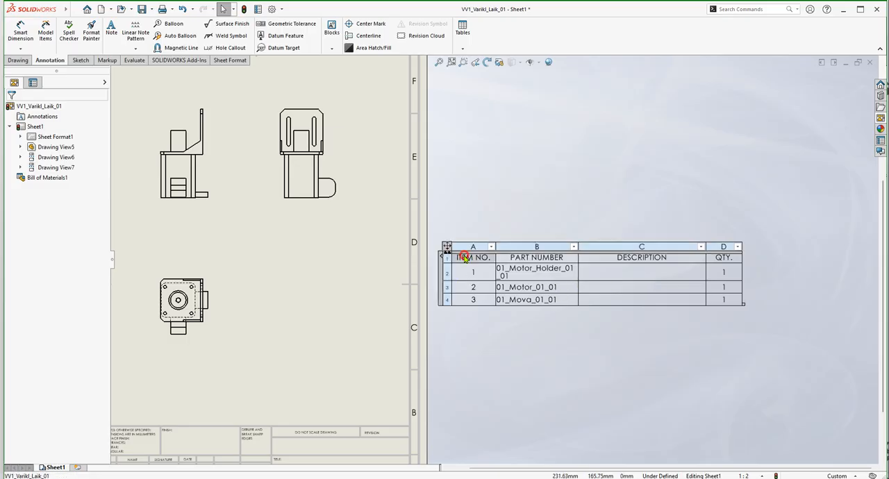
click(446, 247)
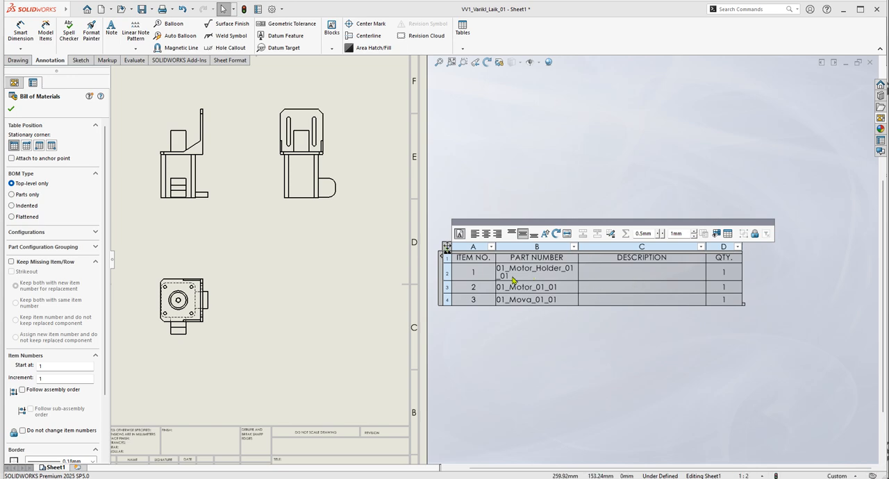
click(557, 185)
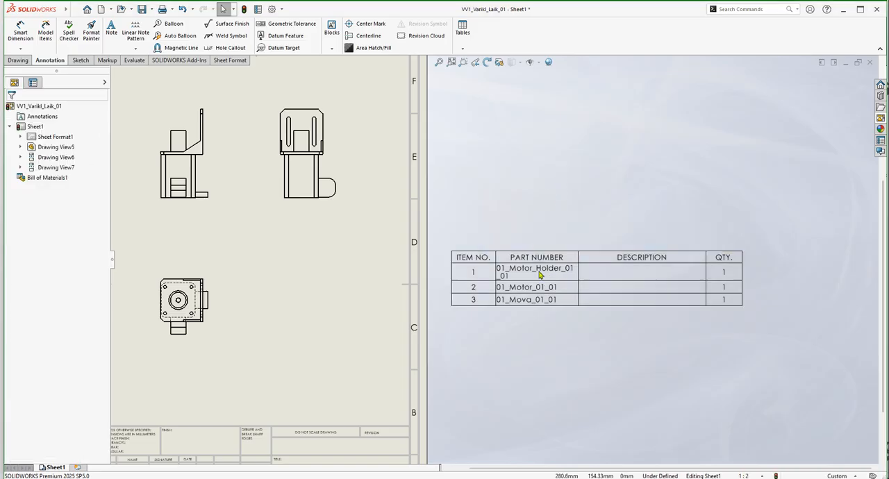
scroll(505, 301, up, 1)
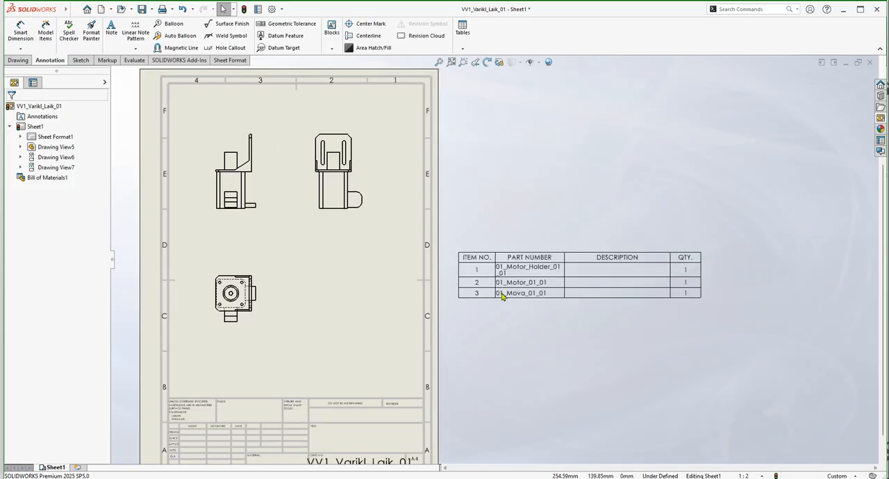
scroll(535, 292, up, 2)
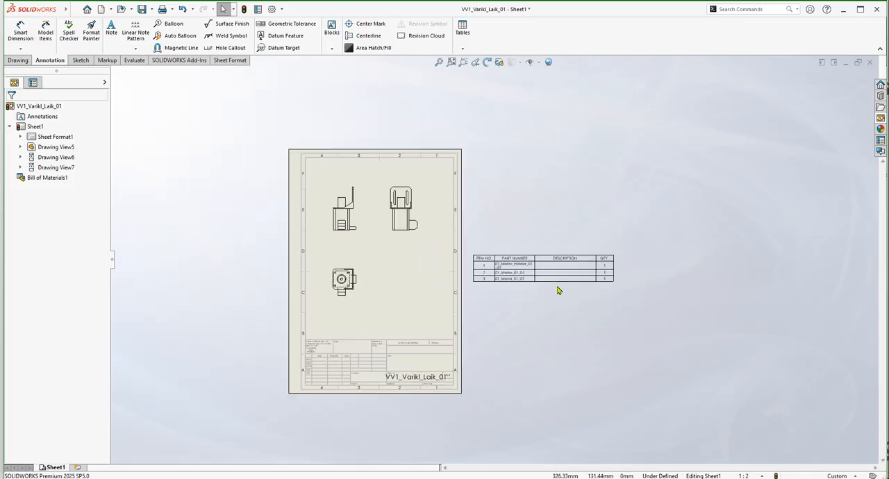
scroll(357, 245, down, 1)
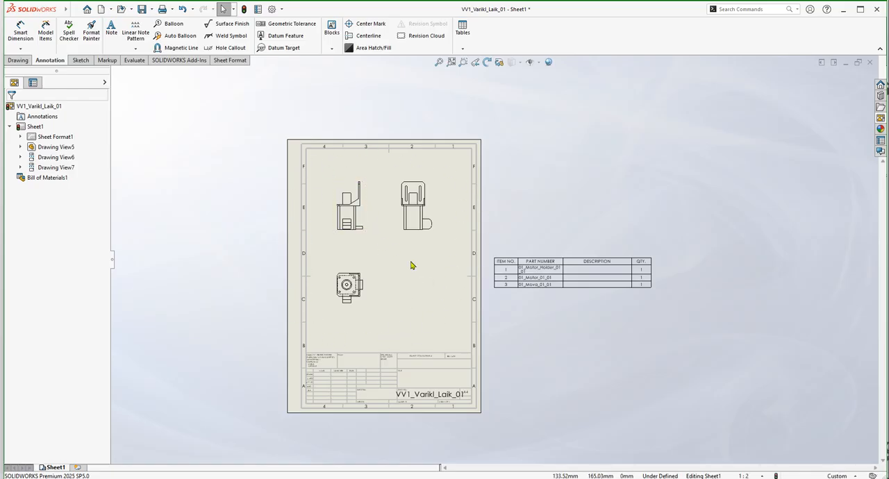
scroll(380, 243, down, 2)
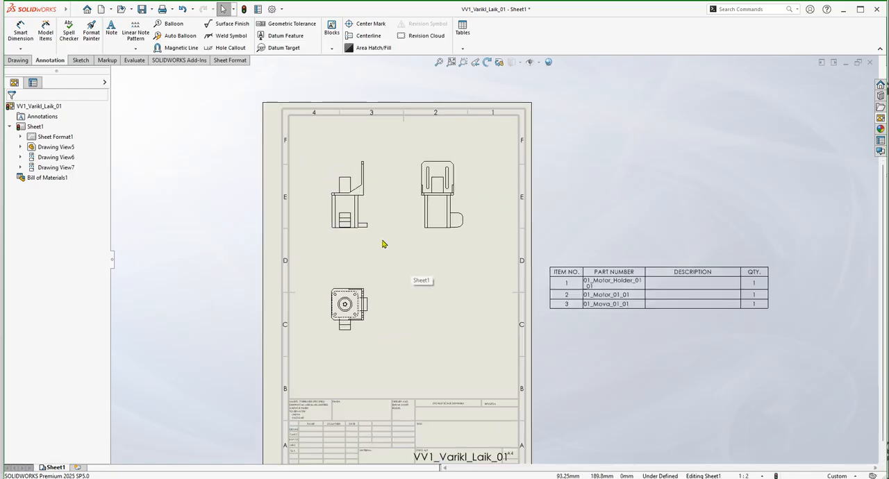
scroll(384, 245, down, 1)
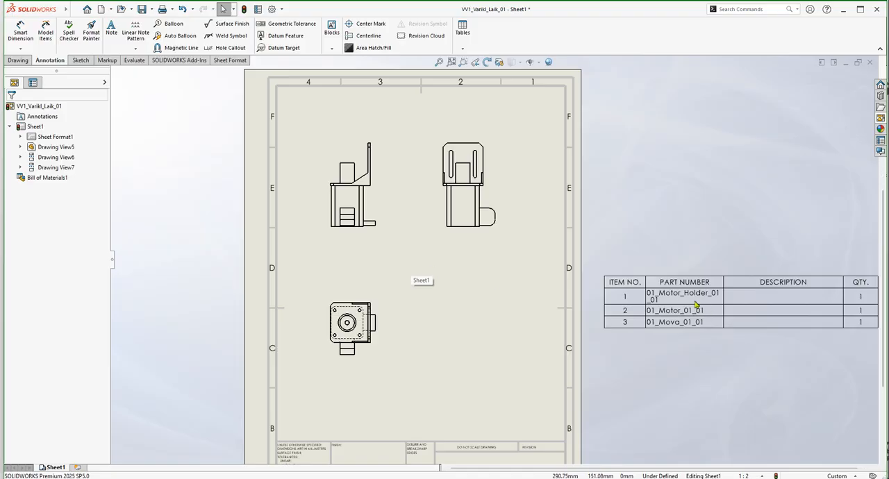
scroll(708, 310, down, 1)
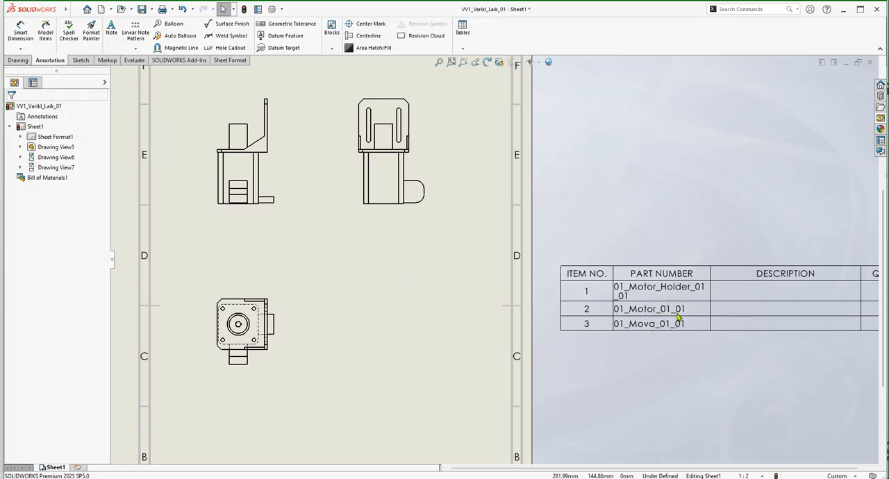
Auto-balloon the front view with circular item-number balloons in a square layout, ignoring multiple instances, with magnetic lines and leaders attached to edges.
scroll(674, 321, up, 2)
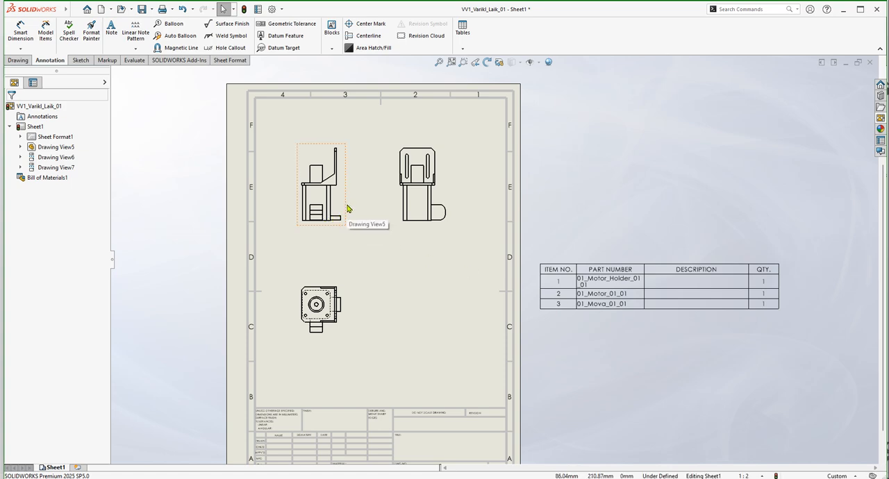
click(180, 36)
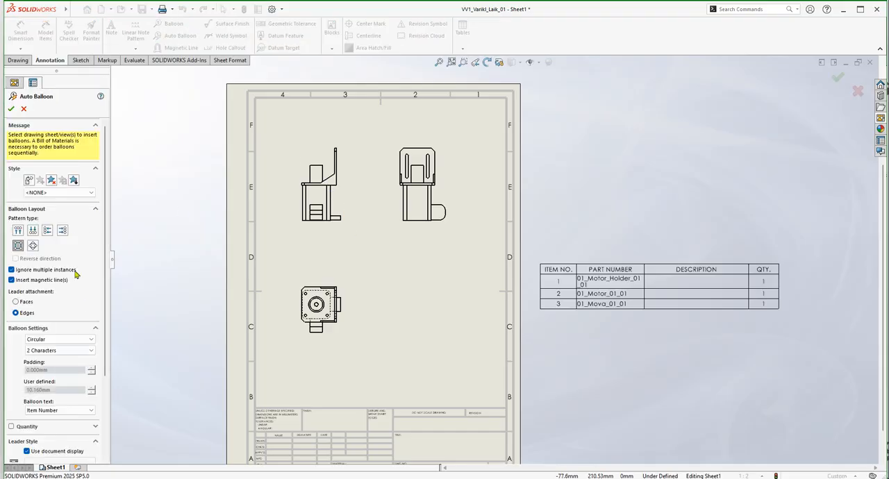
drag(105, 279, 109, 292)
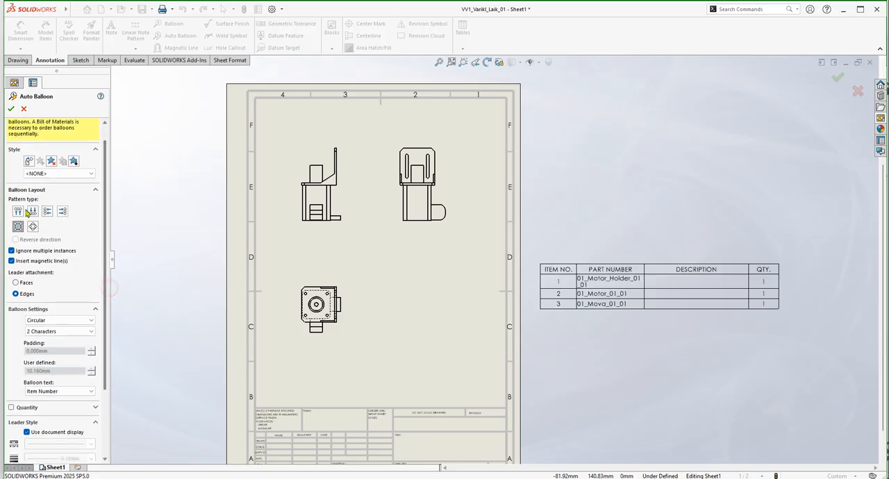
click(62, 213)
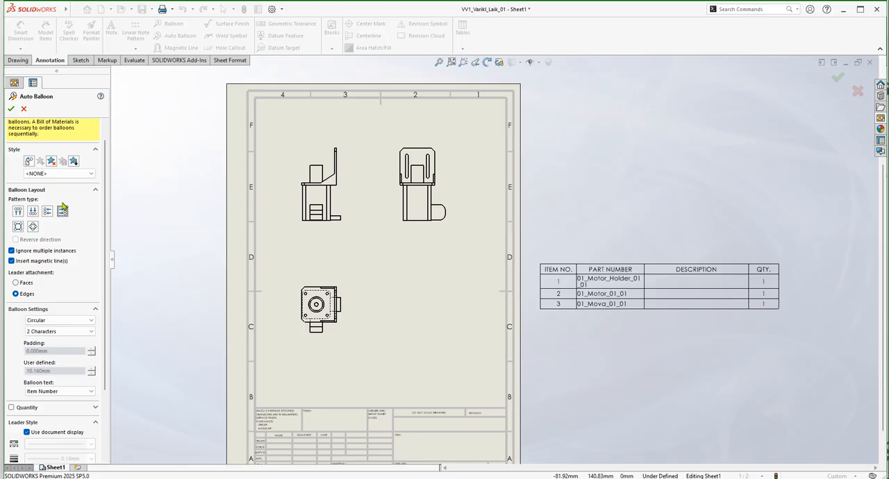
click(18, 227)
click(63, 212)
click(17, 283)
click(16, 293)
click(11, 109)
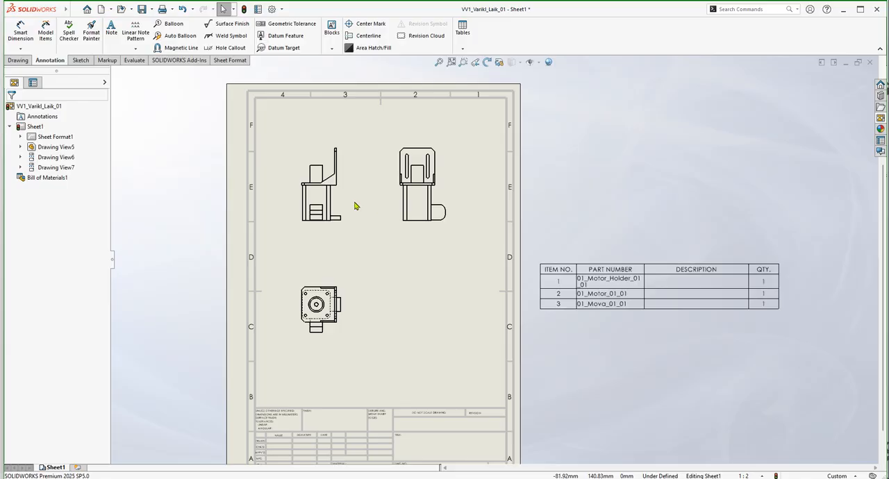
click(341, 200)
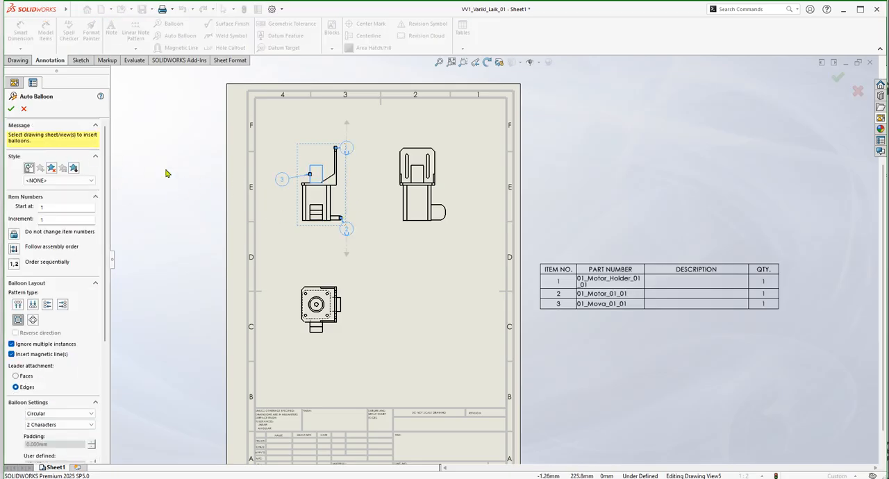
click(10, 112)
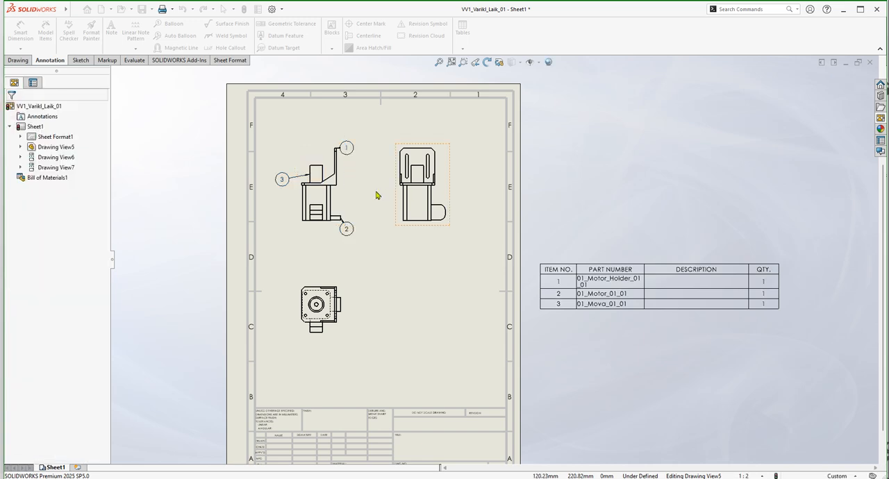
Inspect the front view's balloons and where their leaders attach, especially balloon 2 and its magnetic line.
scroll(341, 188, down, 3)
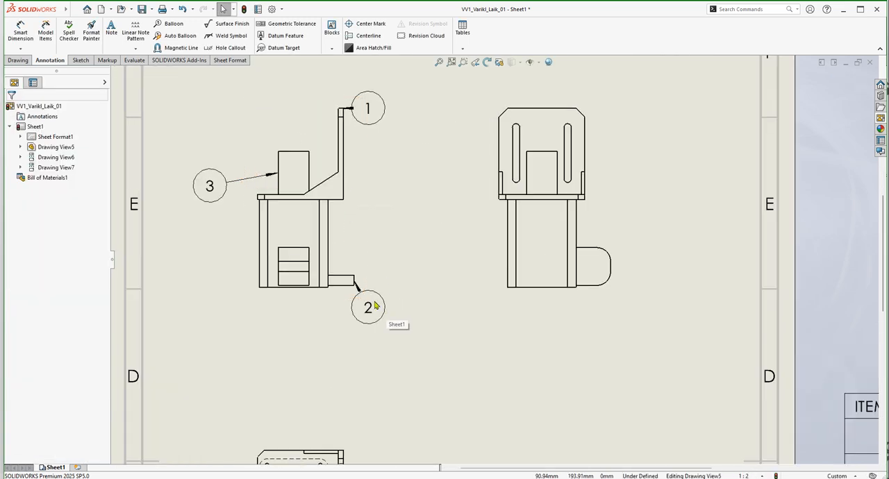
scroll(369, 294, down, 5)
scroll(369, 268, down, 2)
scroll(375, 271, up, 6)
scroll(500, 153, up, 4)
scroll(507, 183, down, 4)
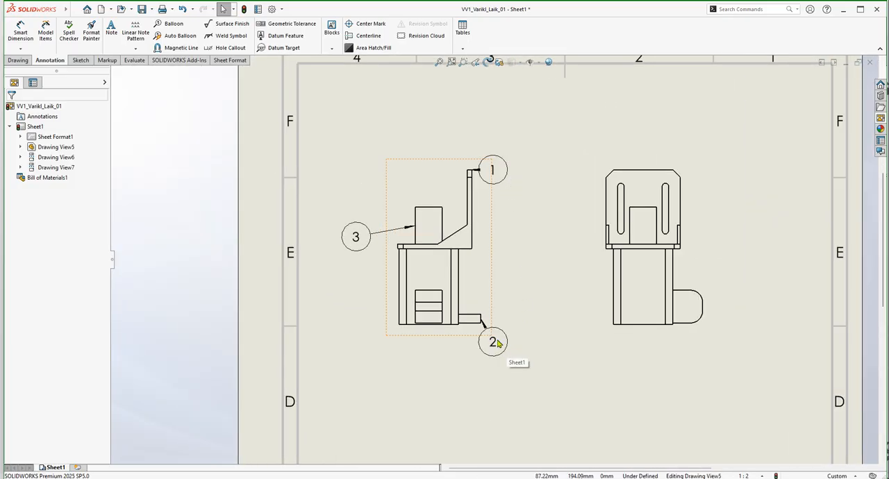
drag(495, 346, 493, 343)
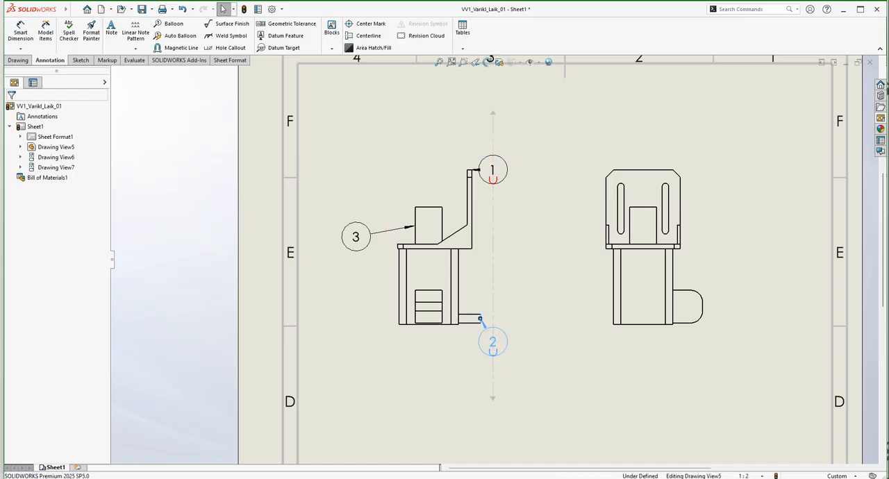
click(579, 329)
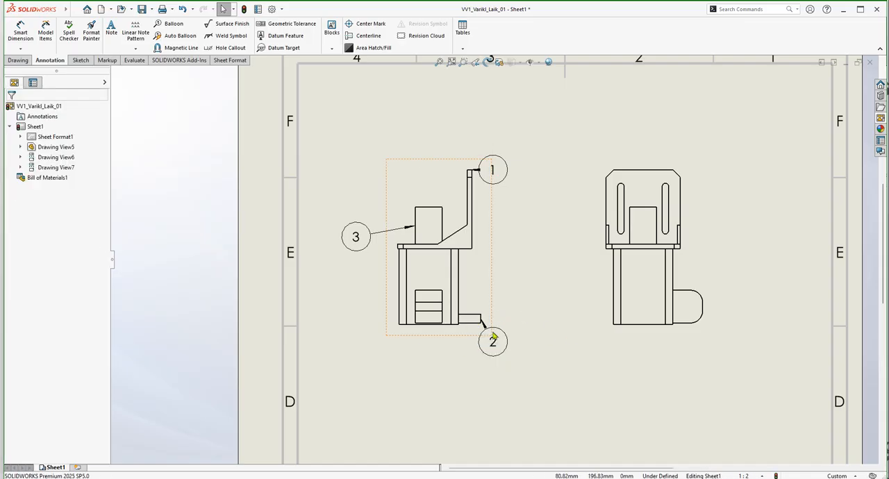
Reattach balloon 2's leader to the front face of the motor body in the front view.
scroll(488, 337, down, 5)
click(533, 343)
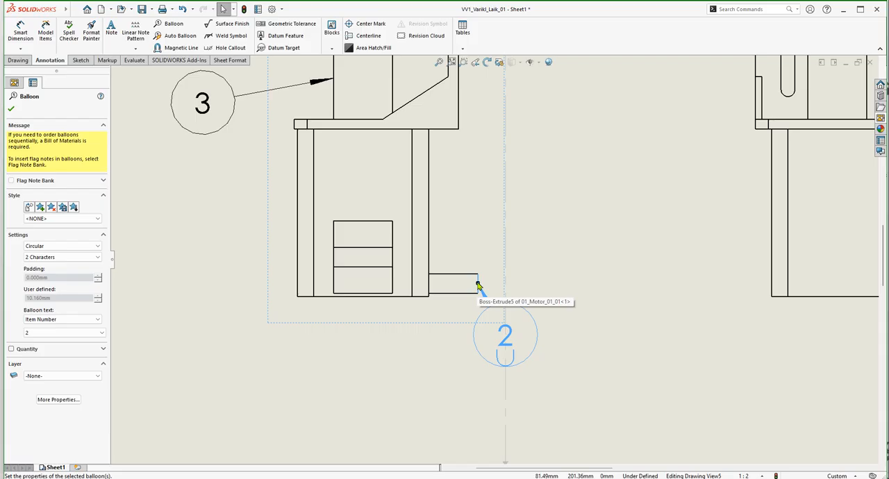
drag(478, 284, 382, 189)
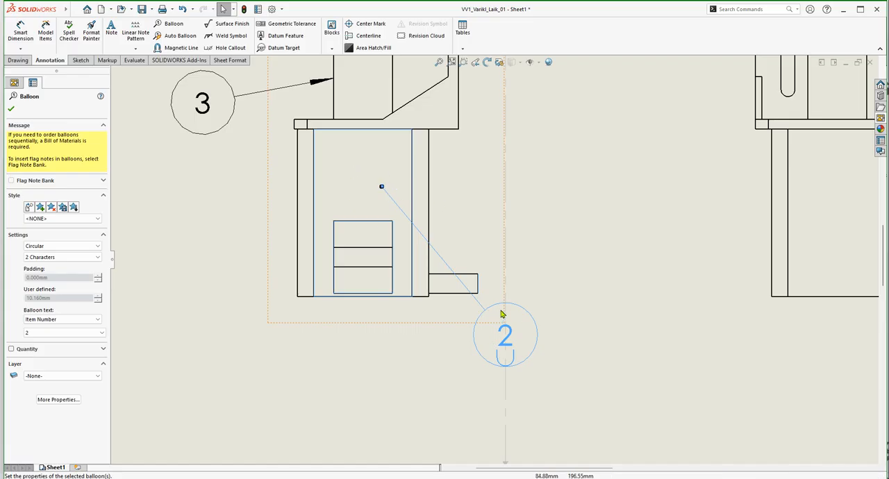
Reattach balloon 1's leader to the side face of the motor holder bracket in the front view.
scroll(381, 230, up, 5)
scroll(502, 176, down, 4)
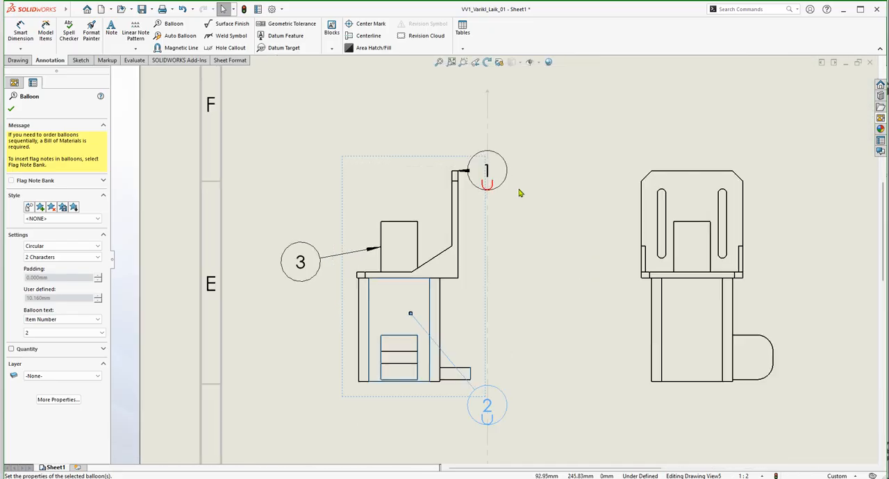
click(500, 175)
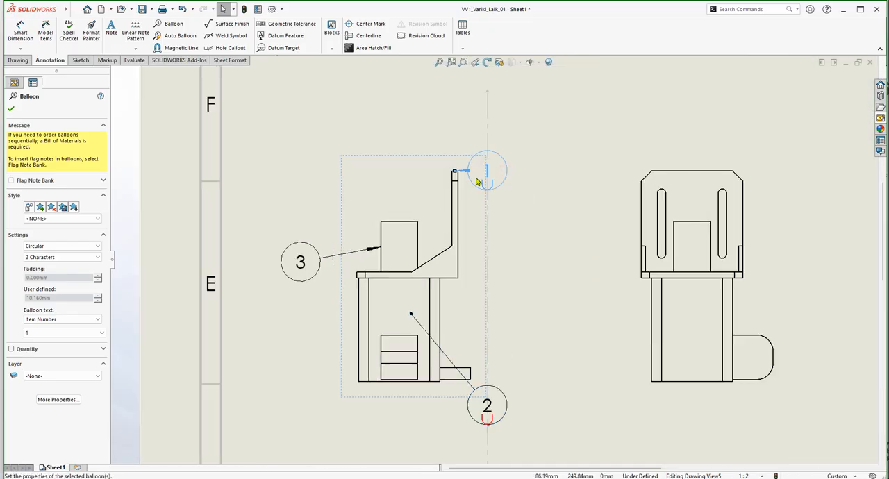
mouse_move(455, 174)
mouse_down()
mouse_move(461, 254)
mouse_move(444, 269)
mouse_up()
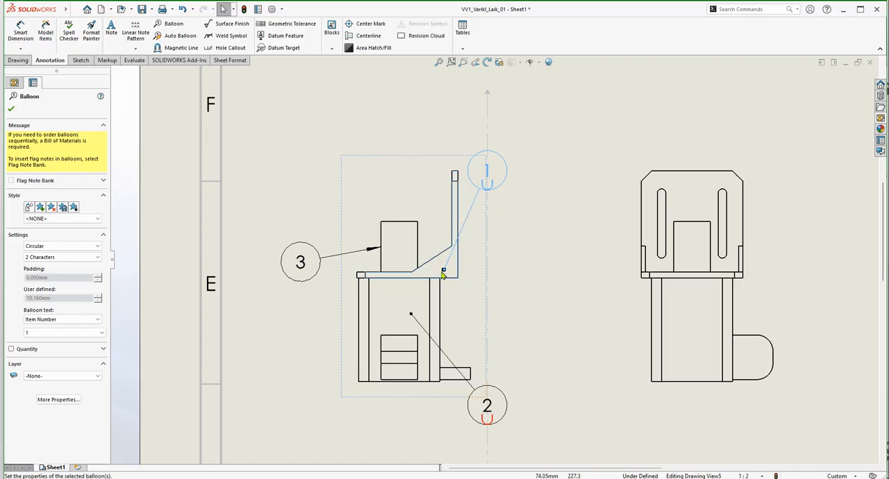
Reattach balloon 3's leader to the front face of the block above the motor body in the front view.
click(545, 288)
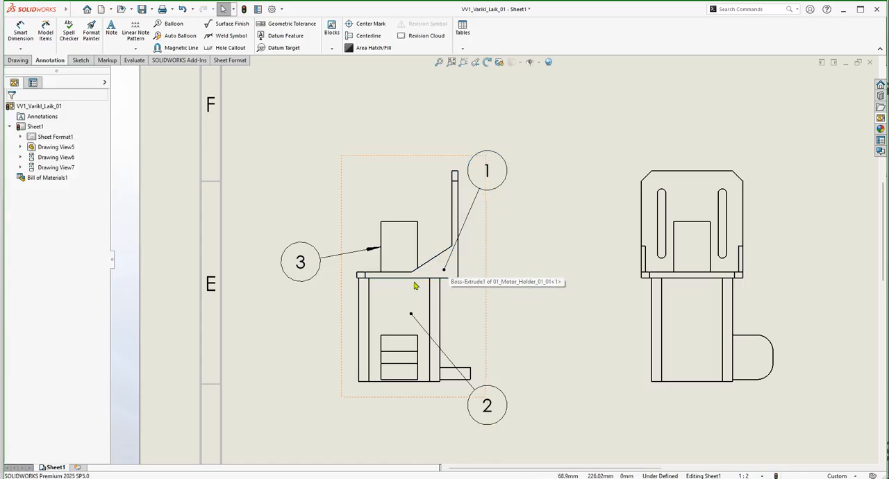
click(302, 272)
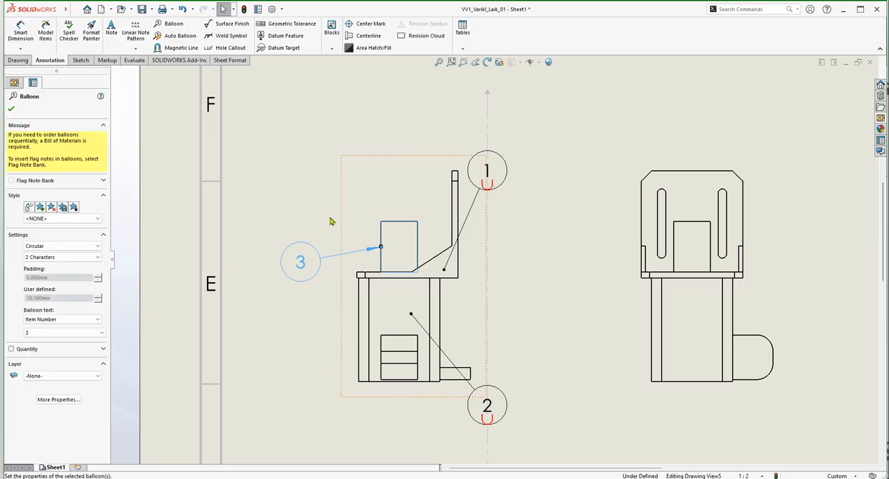
drag(382, 248, 383, 260)
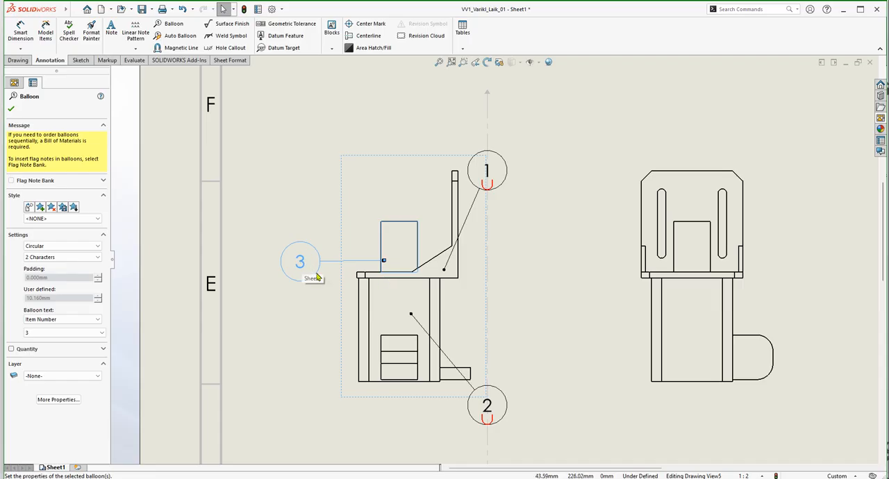
click(268, 341)
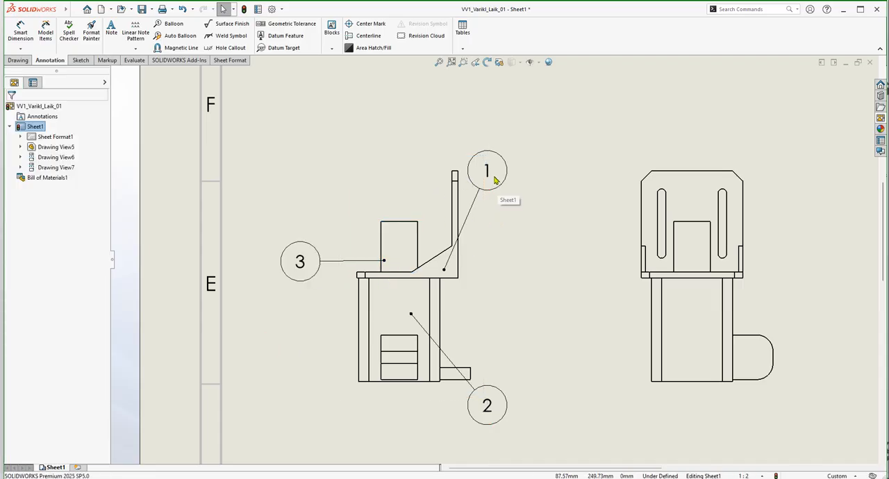
Examine the Auto Balloon options for replacing or resequencing the front view's existing balloons.
click(301, 268)
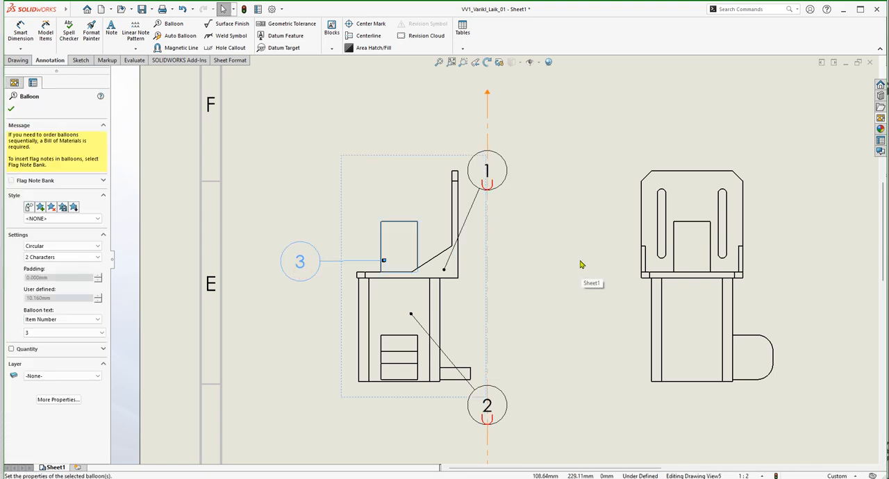
click(555, 254)
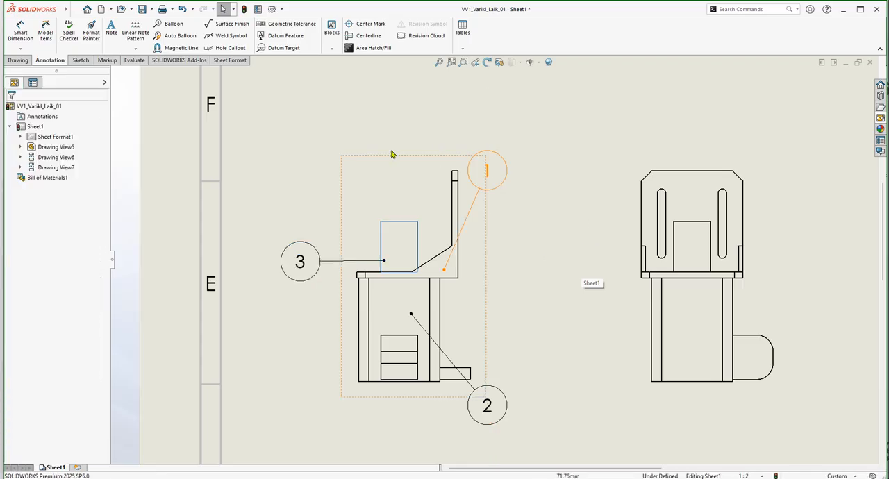
key(f)
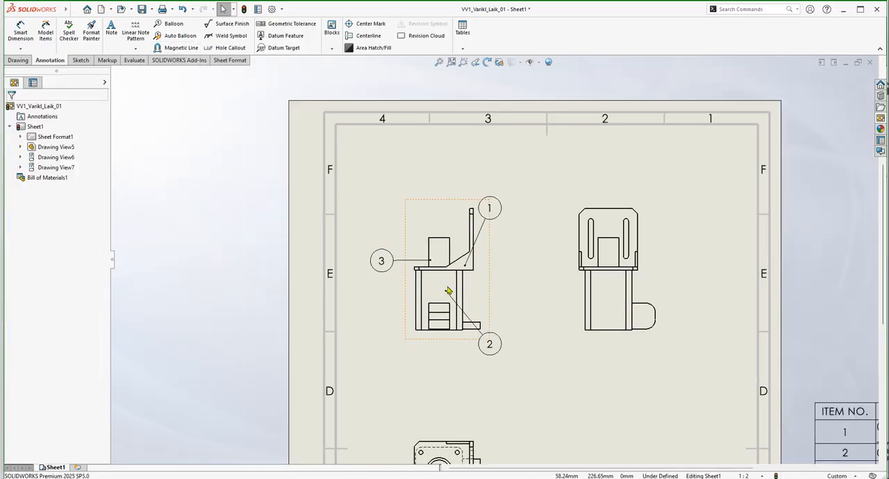
scroll(556, 300, down, 4)
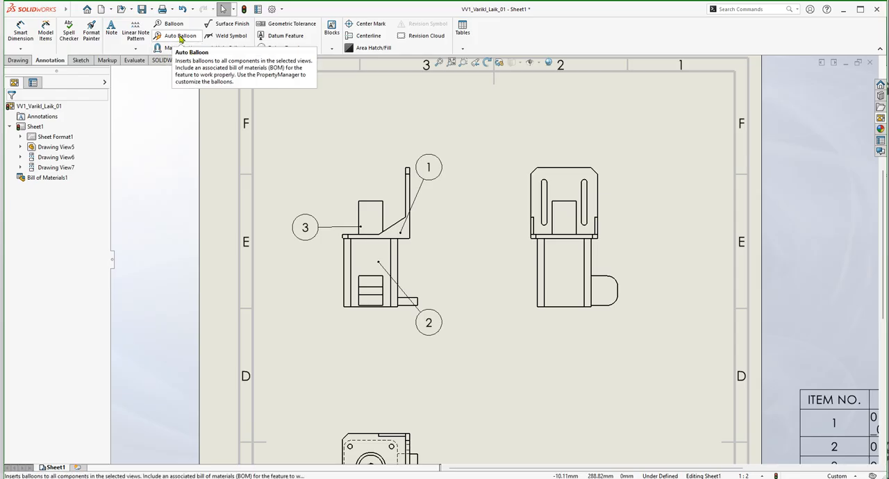
click(180, 36)
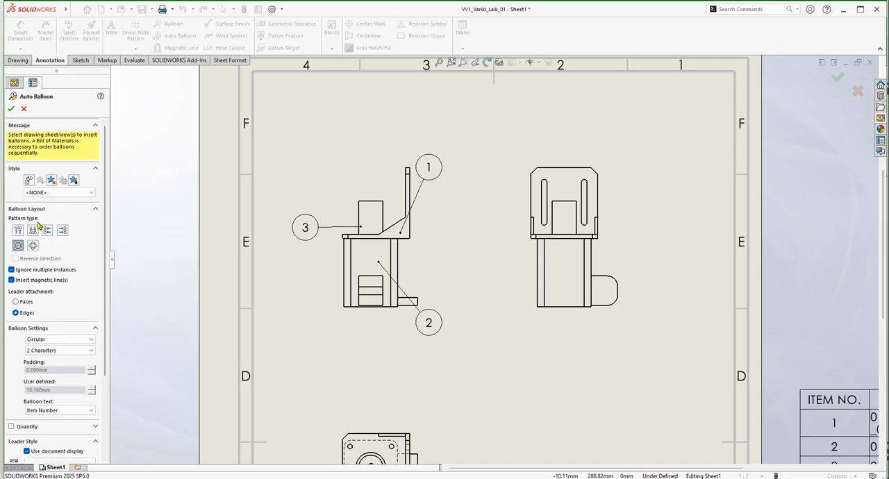
click(426, 243)
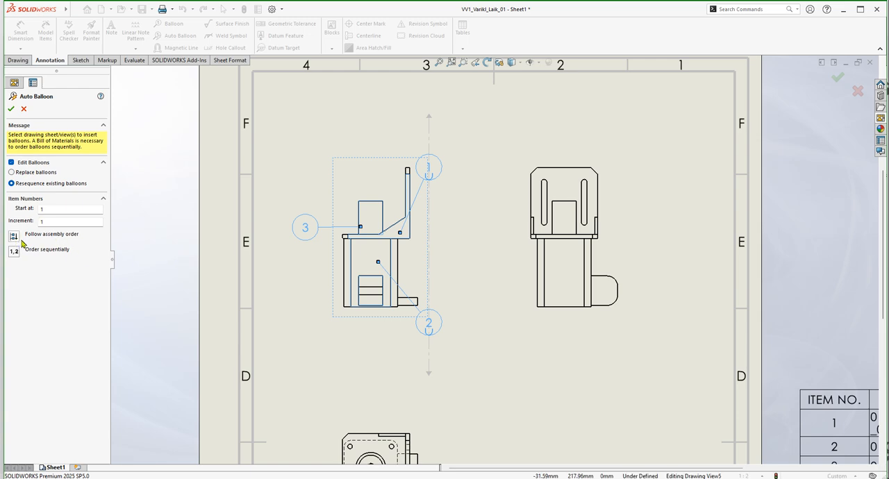
key(Escape)
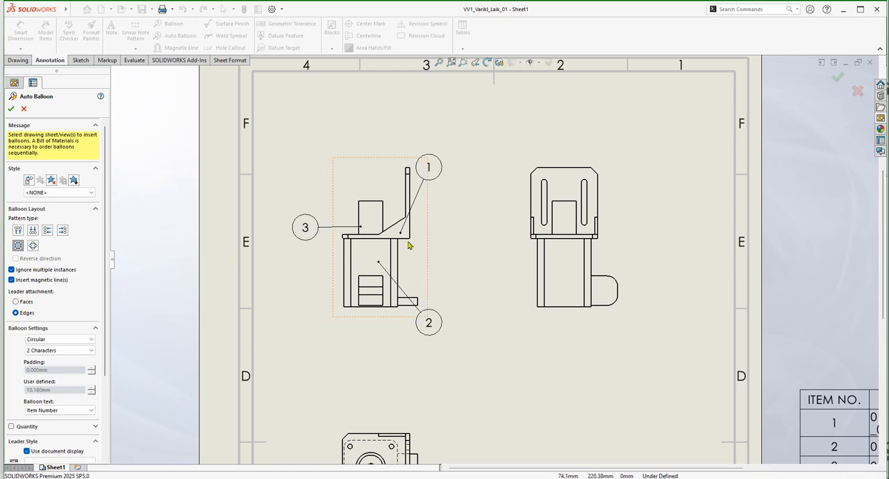
Preview auto balloons on the side view in a top layout, with magnetic lines and multiple instances not ignored.
click(19, 229)
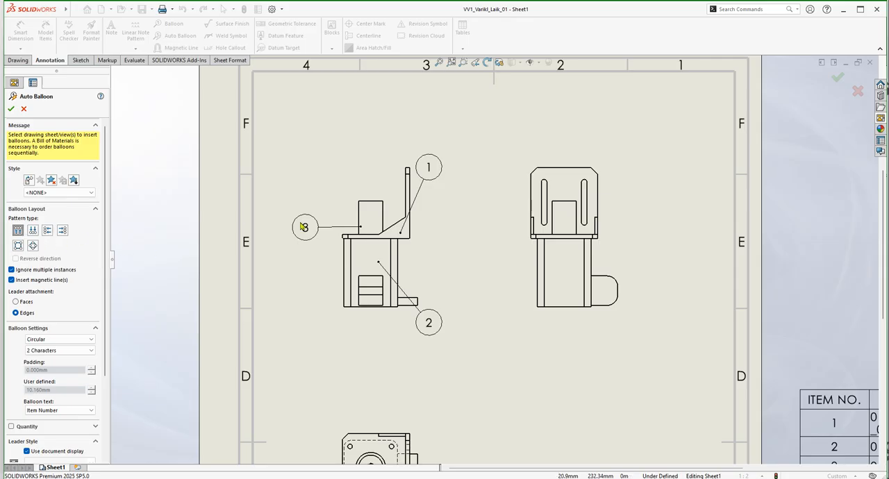
click(518, 316)
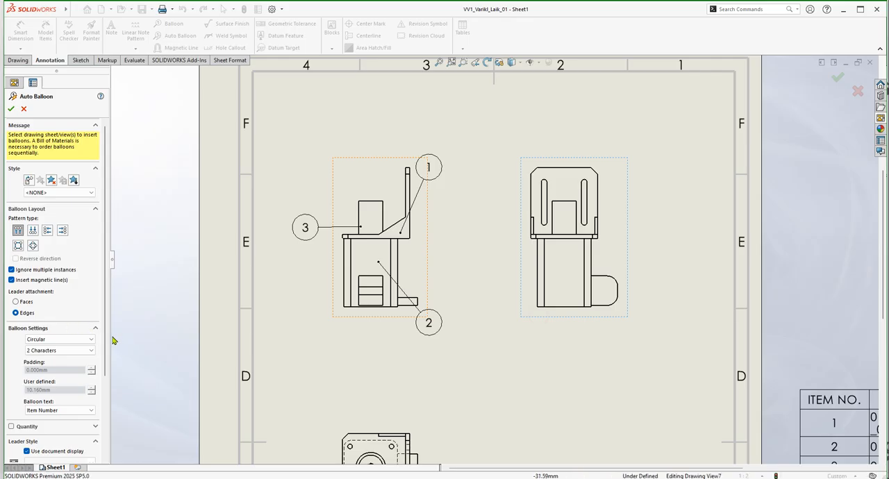
mouse_move(109, 339)
mouse_down()
mouse_move(110, 347)
mouse_move(107, 324)
mouse_up()
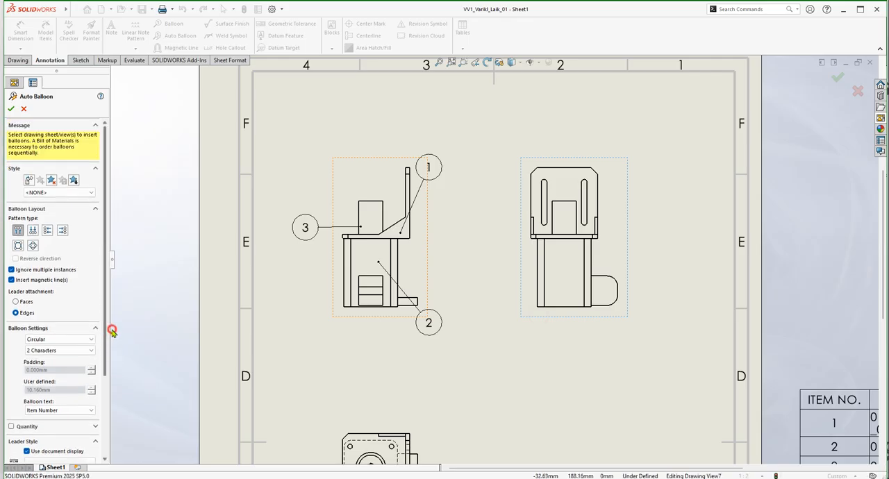
click(11, 270)
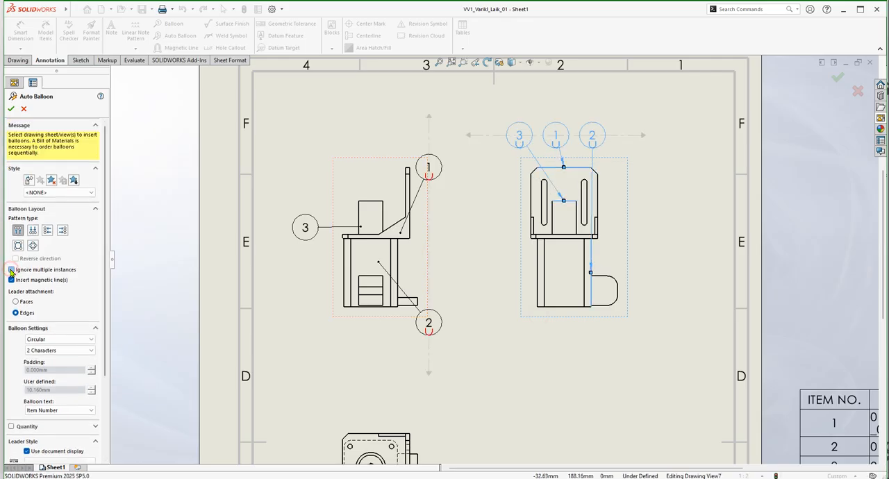
Try the bottom, left, right, square and circular balloon layouts on the side view.
click(33, 231)
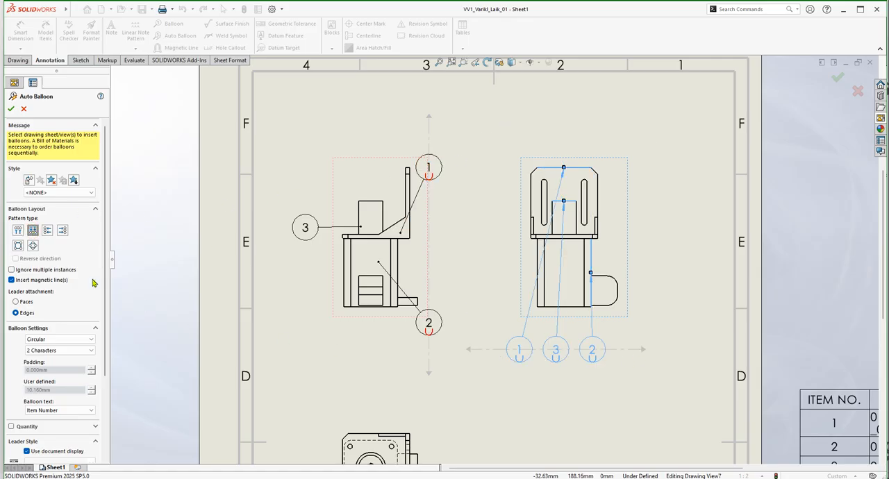
click(47, 230)
click(62, 231)
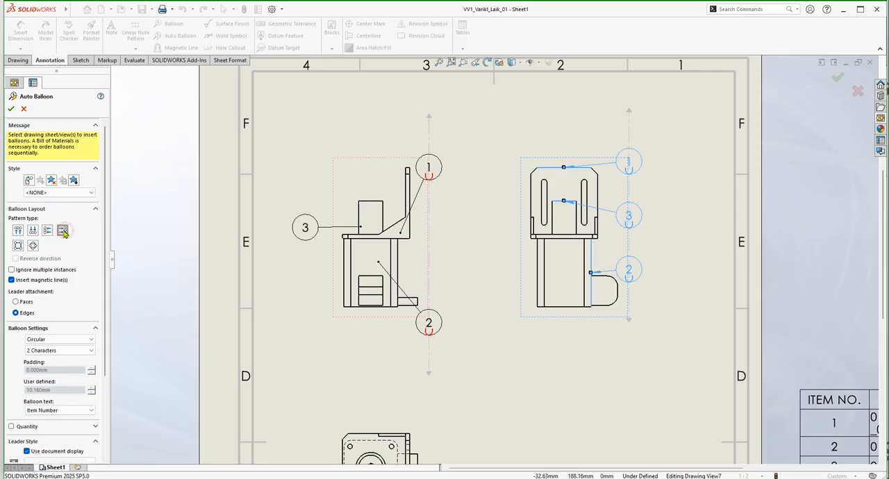
click(18, 245)
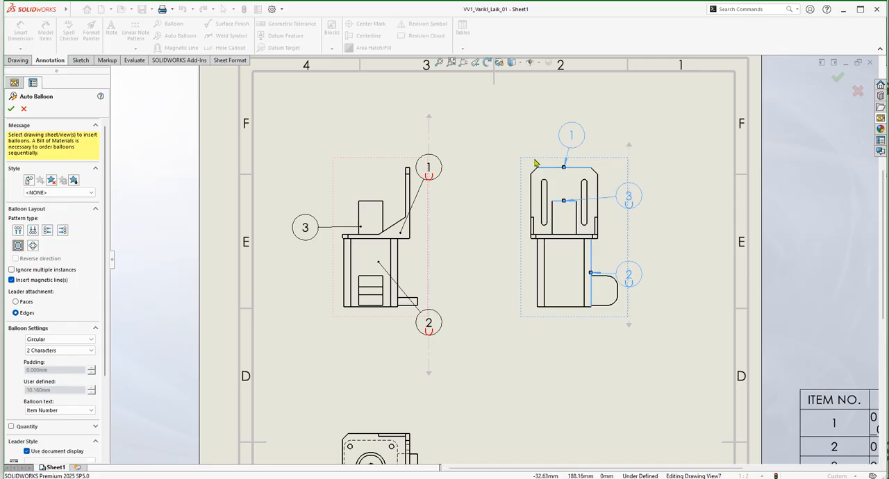
click(32, 246)
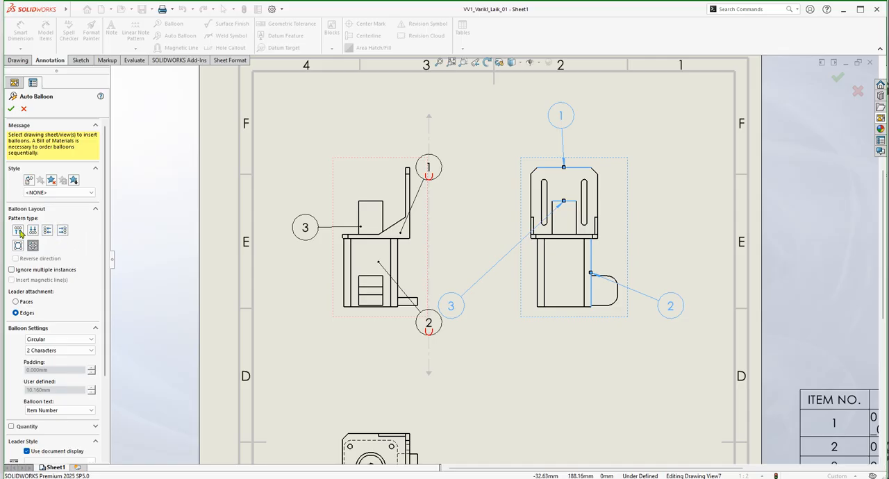
Insert circular item-number balloons in the right layout on the side view, with magnetic lines, edge-attached leaders and multiple instances not ignored.
click(62, 231)
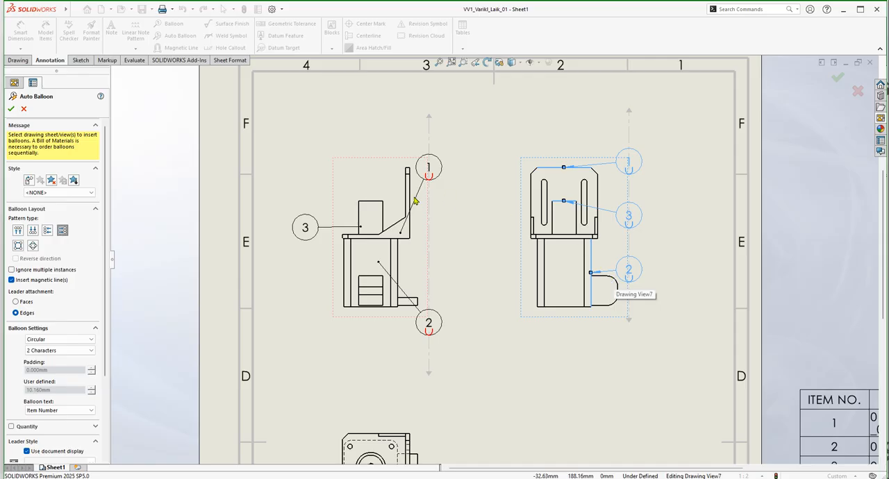
click(12, 269)
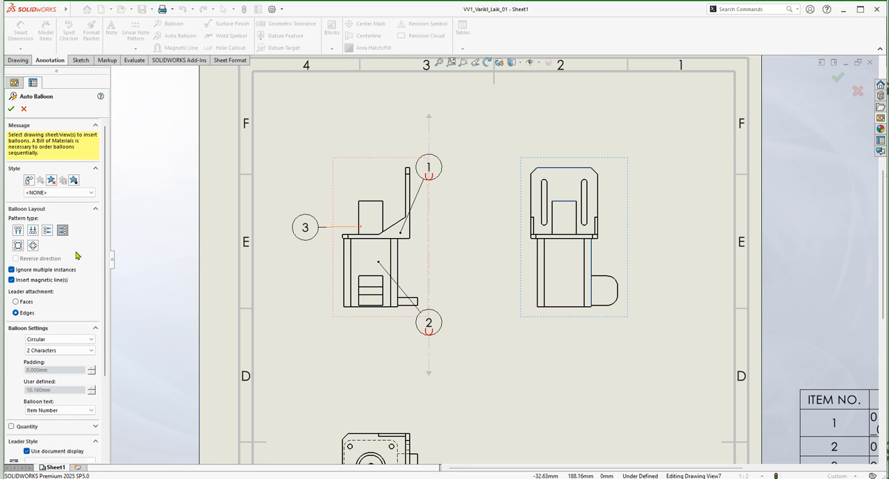
click(11, 270)
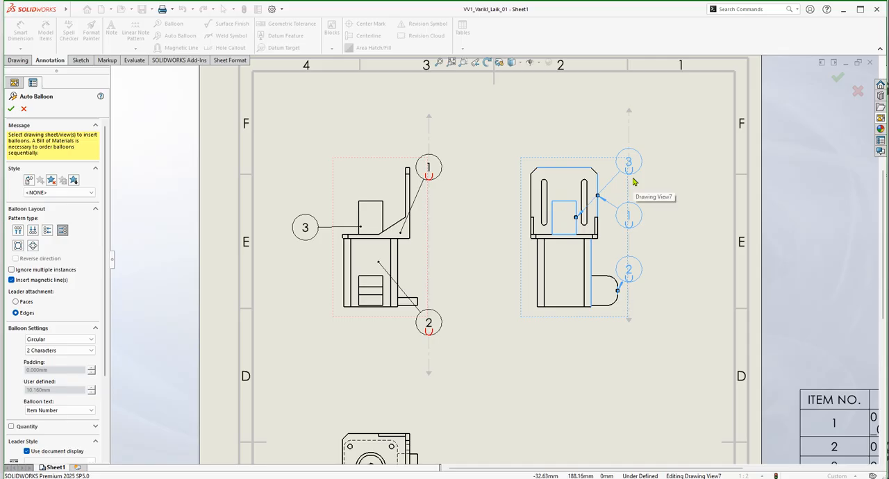
click(11, 108)
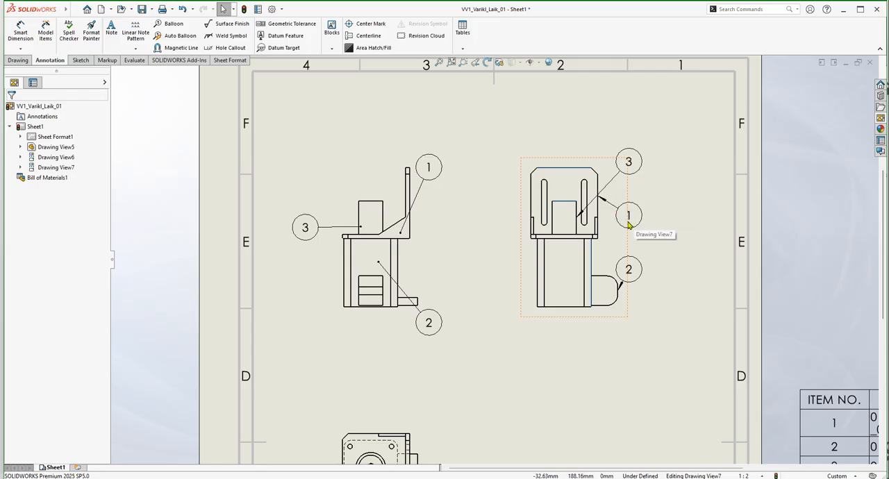
Try to pull balloon 1 off the side view's magnetic line.
click(632, 221)
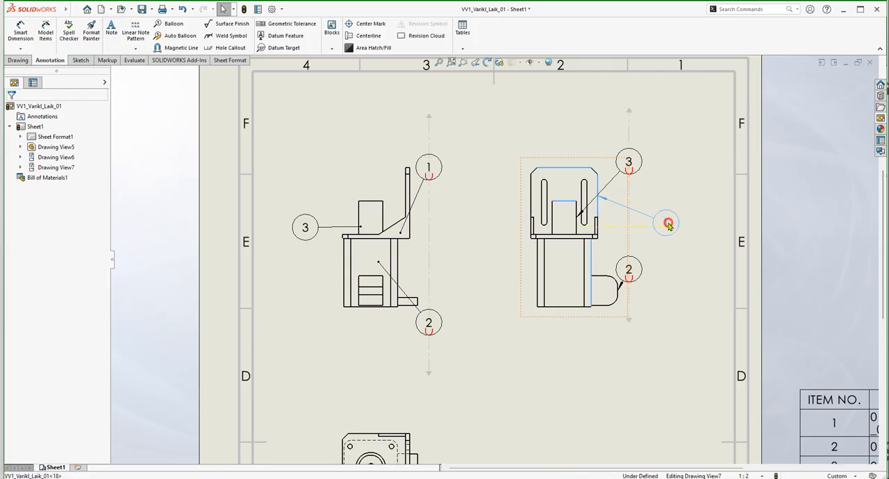
click(681, 214)
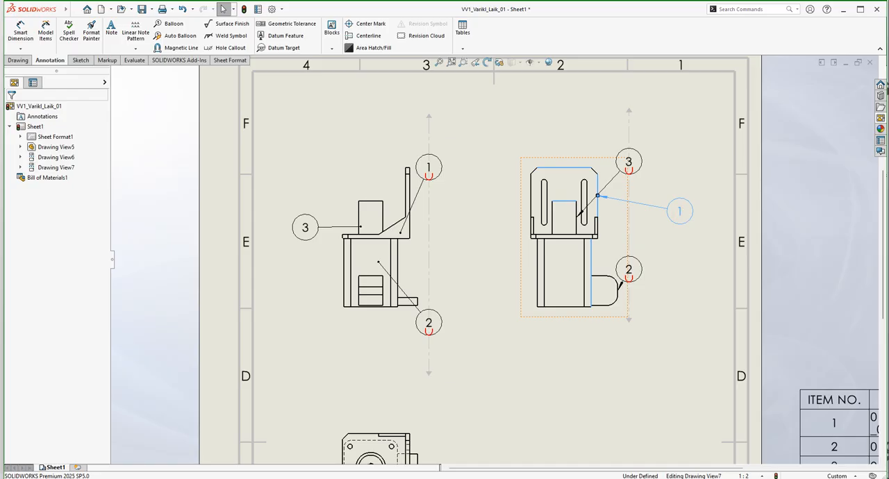
click(596, 335)
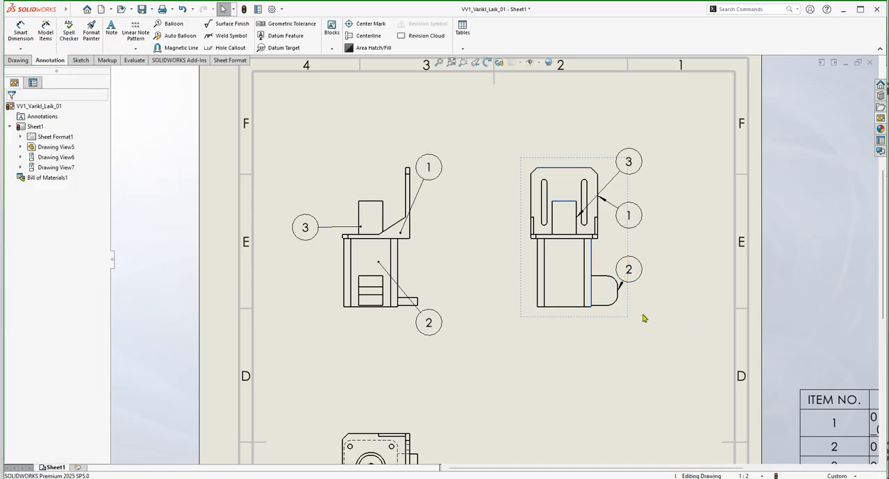
Shift the side view's magnetic line with its balloons farther from the view and reorder them along it as 1, 3, 2.
click(639, 273)
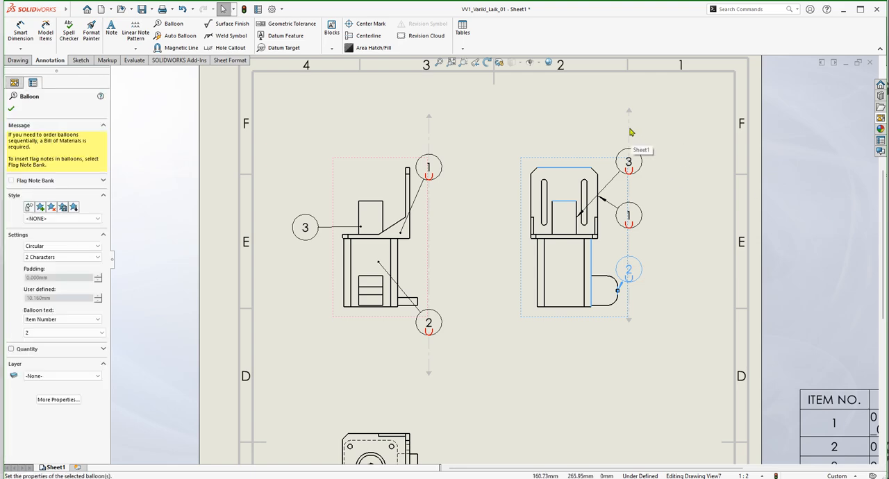
drag(631, 132, 665, 122)
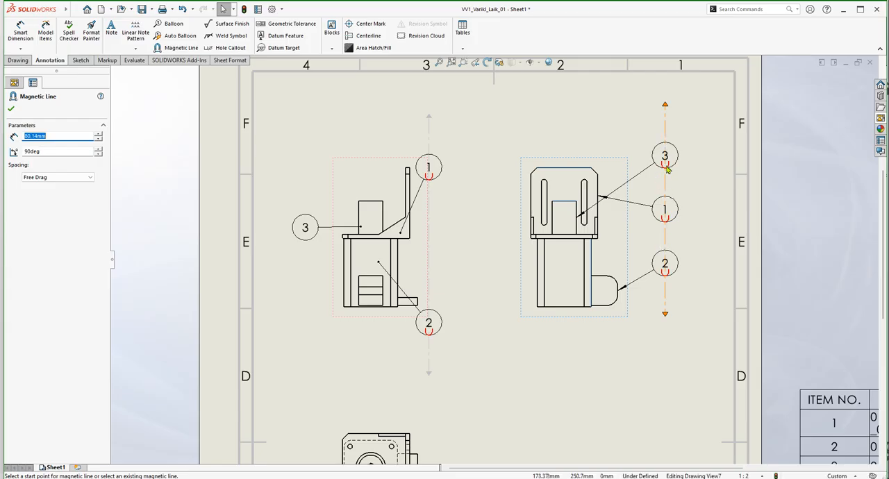
drag(664, 155, 666, 239)
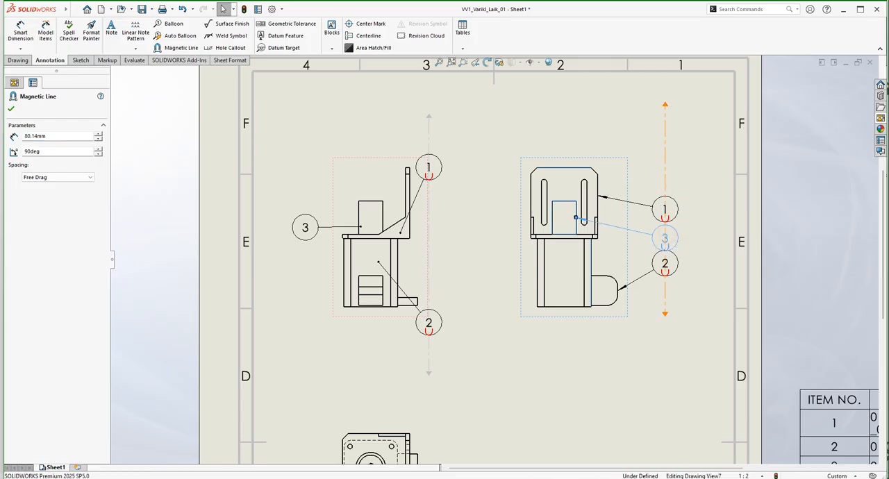
click(429, 168)
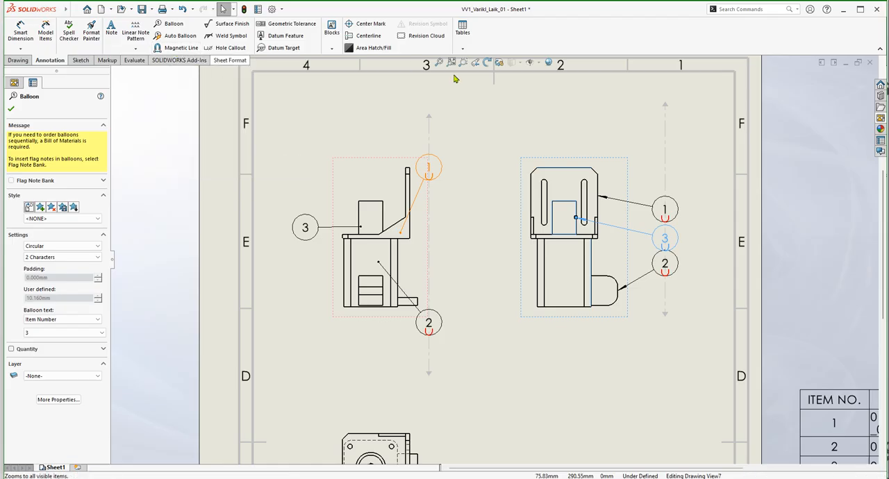
drag(672, 208, 665, 161)
drag(664, 239, 665, 211)
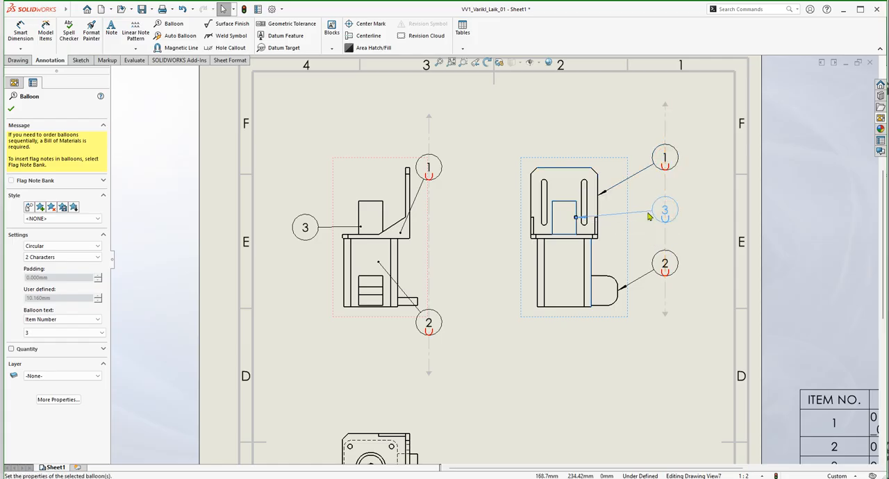
drag(667, 265, 667, 260)
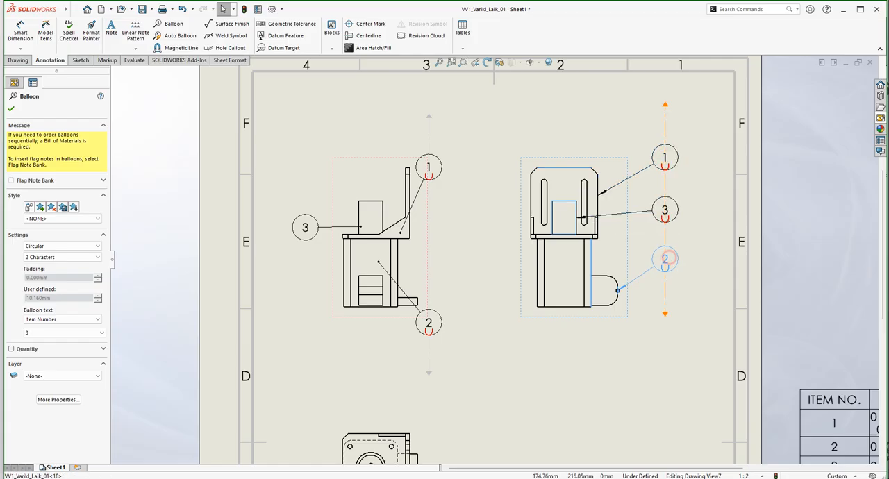
key(Escape)
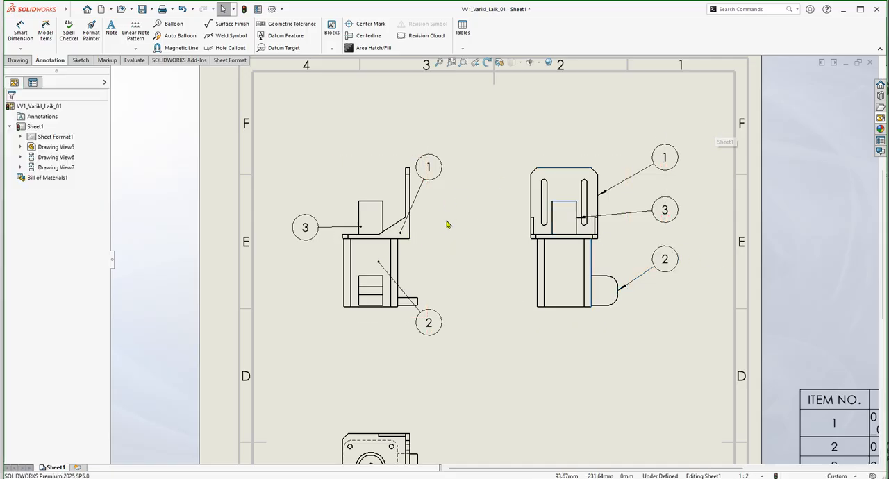
Delete all three balloons and the magnetic line from the side view.
drag(696, 122, 639, 314)
key(Delete)
Attach balloon 3 of the front view to its magnetic line, between balloons 1 and 2.
click(428, 243)
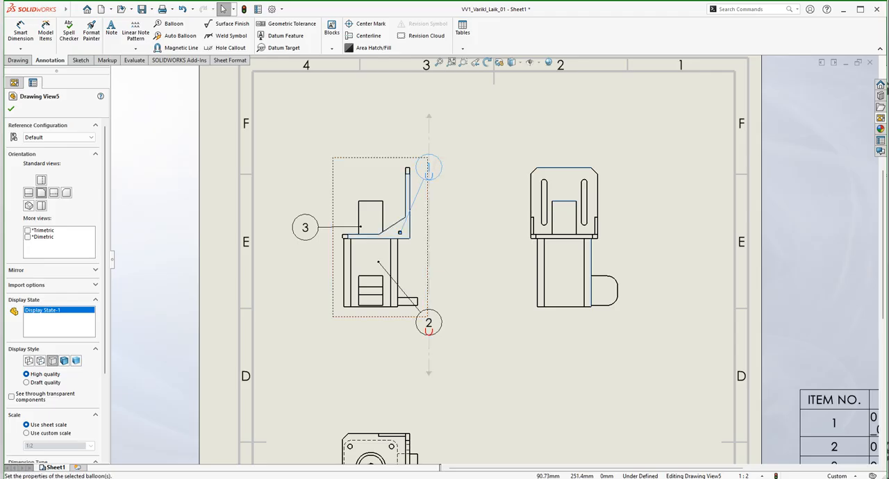
click(466, 235)
click(304, 229)
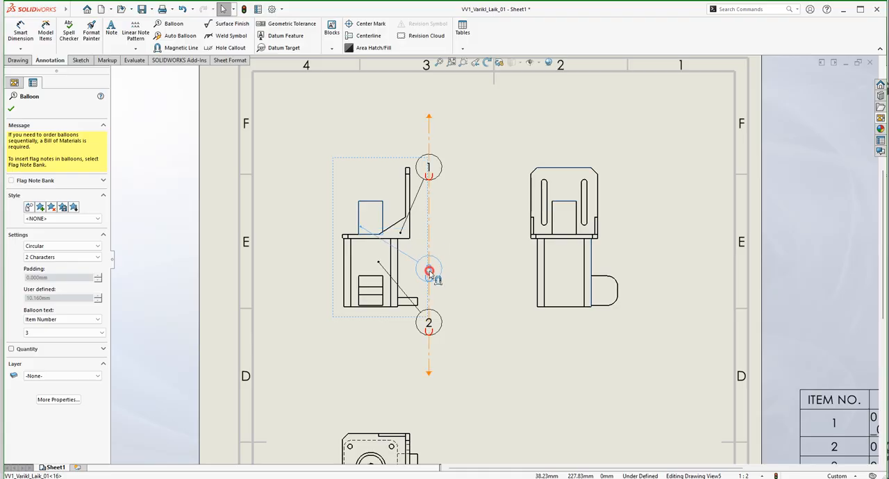
click(434, 267)
key(Escape)
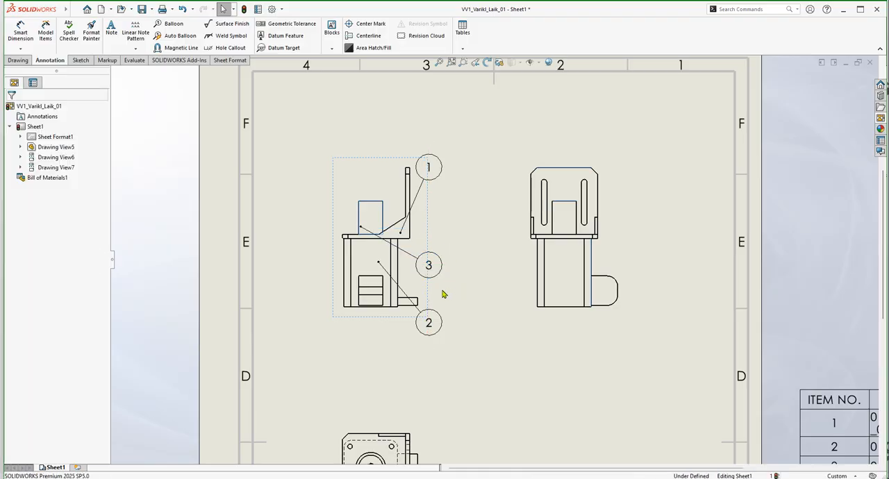
Nudge the front view slightly up the sheet and shift its magnetic line with the balloons farther from the view.
drag(429, 294, 438, 283)
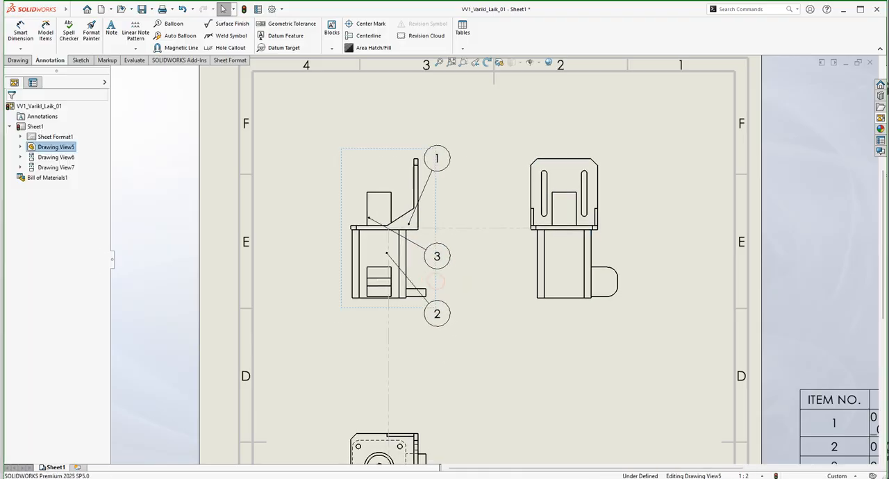
click(447, 260)
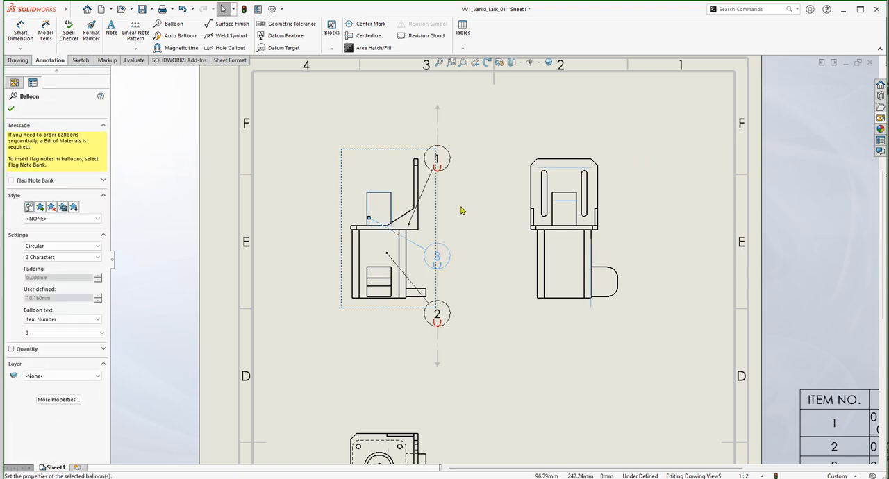
drag(437, 341, 478, 333)
click(478, 333)
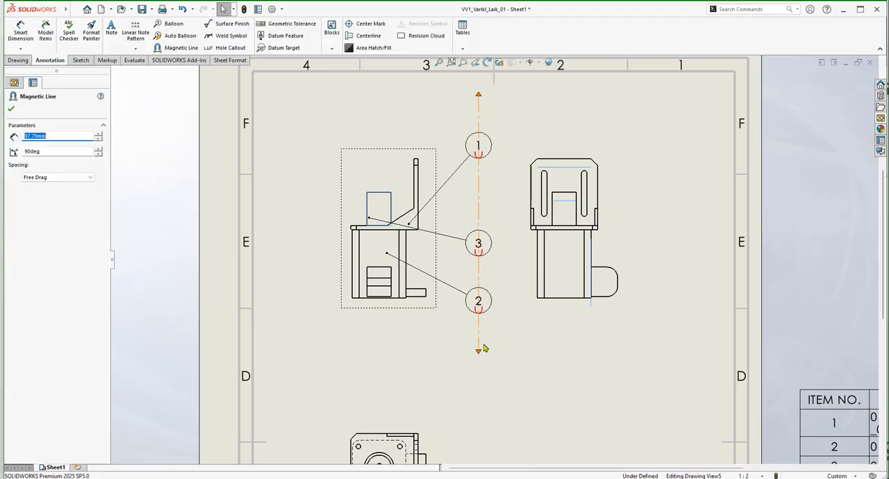
key(Escape)
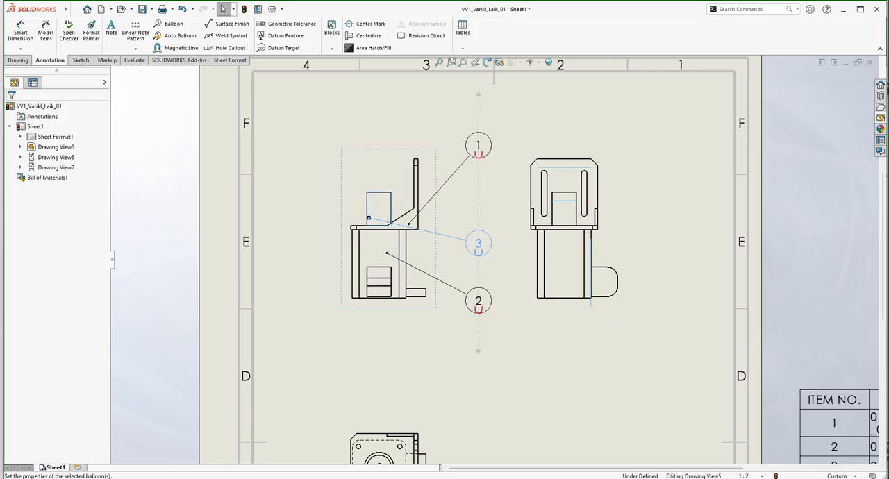
Reorder the front view's balloons along the magnetic line as 3, 1, 2 from top to bottom and space them evenly.
click(478, 243)
drag(474, 145, 487, 182)
key(Escape)
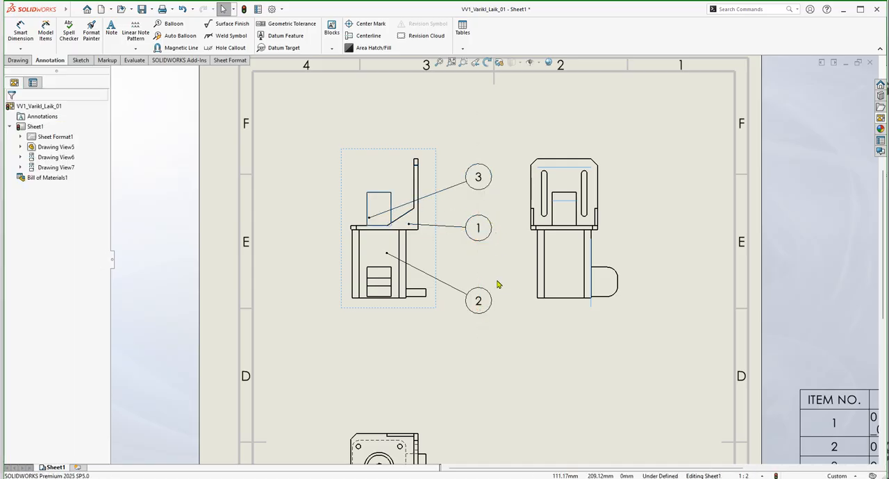
mouse_move(482, 229)
mouse_down()
mouse_move(482, 251)
mouse_move(478, 238)
mouse_up()
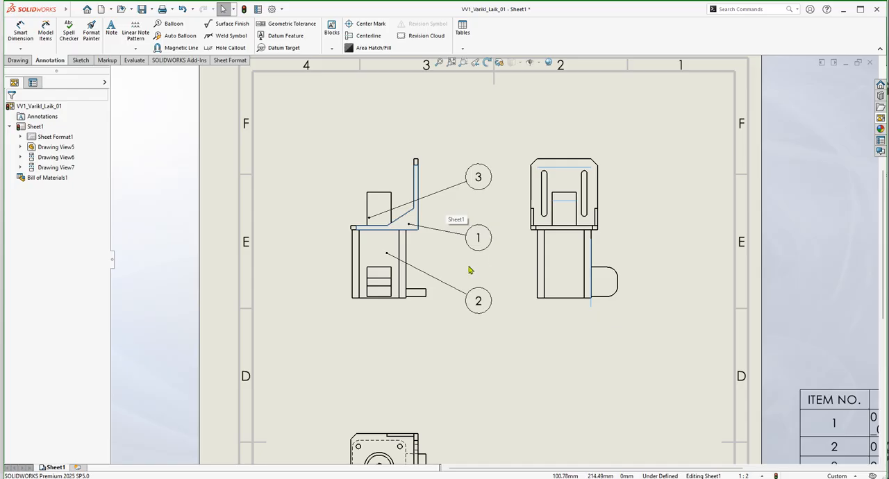
Move the bill of materials table up beside the rightmost view, overlapping the sheet's edge.
click(796, 292)
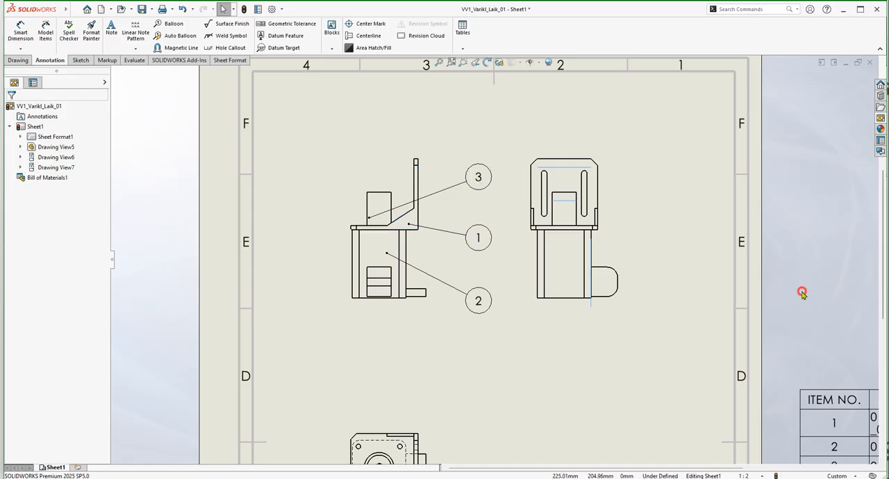
scroll(776, 330, up, 1)
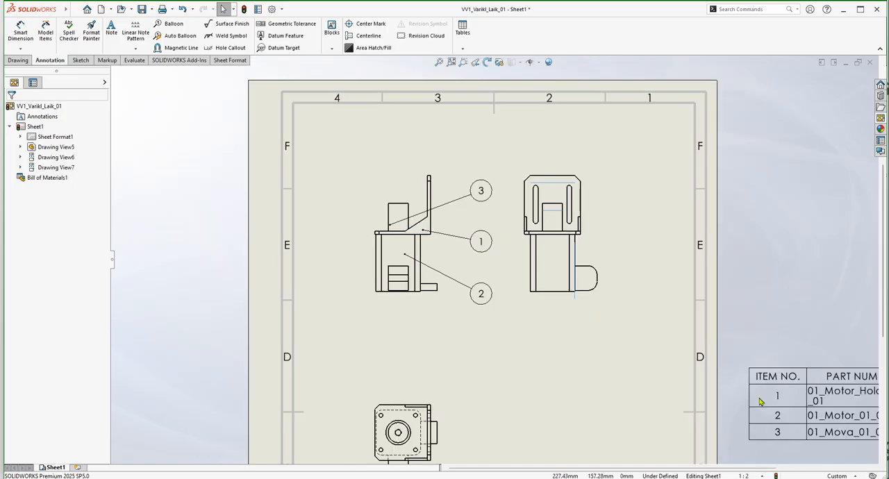
click(773, 387)
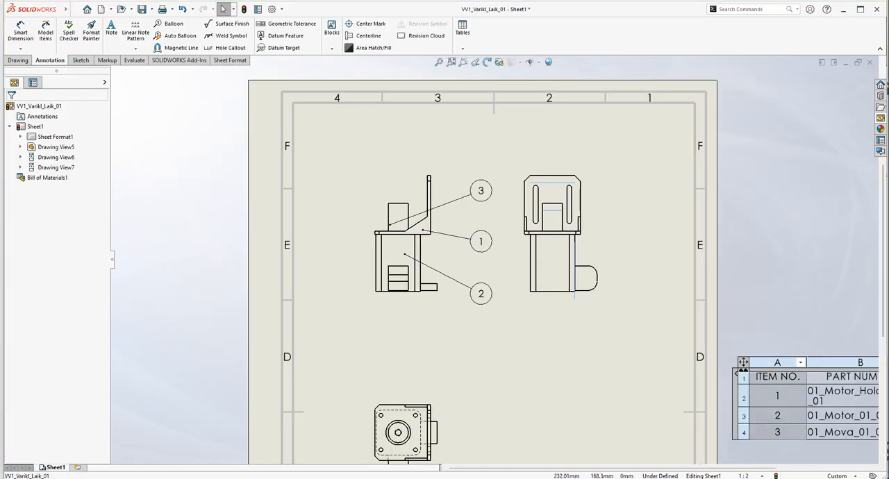
drag(743, 362, 658, 230)
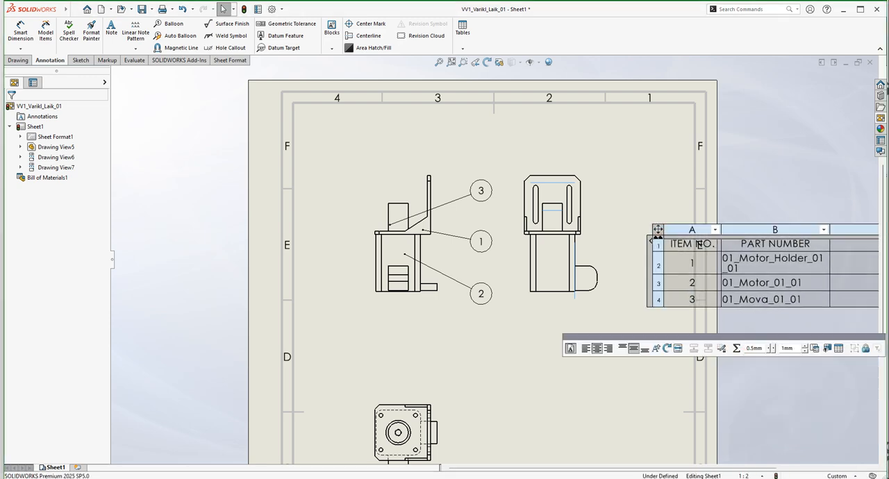
click(753, 160)
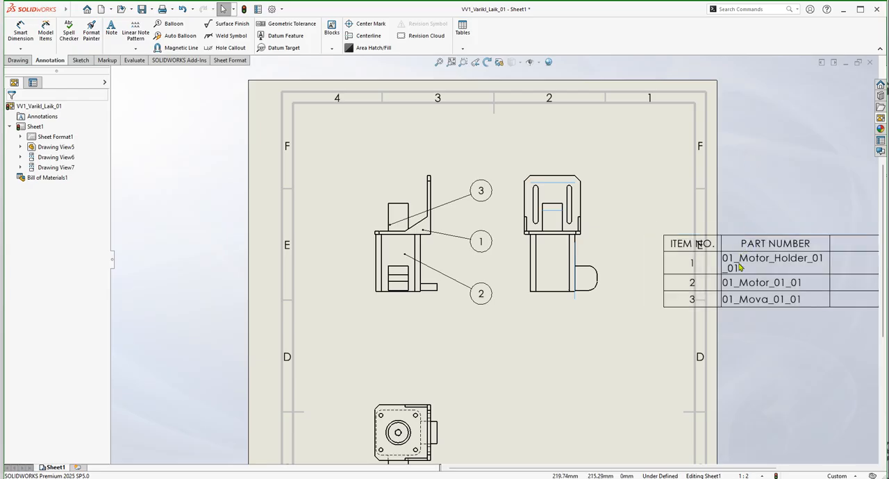
Move the 01_Mova_01_01 row above 01_Motor_01_01 in the bill of materials to make it item 2.
click(740, 267)
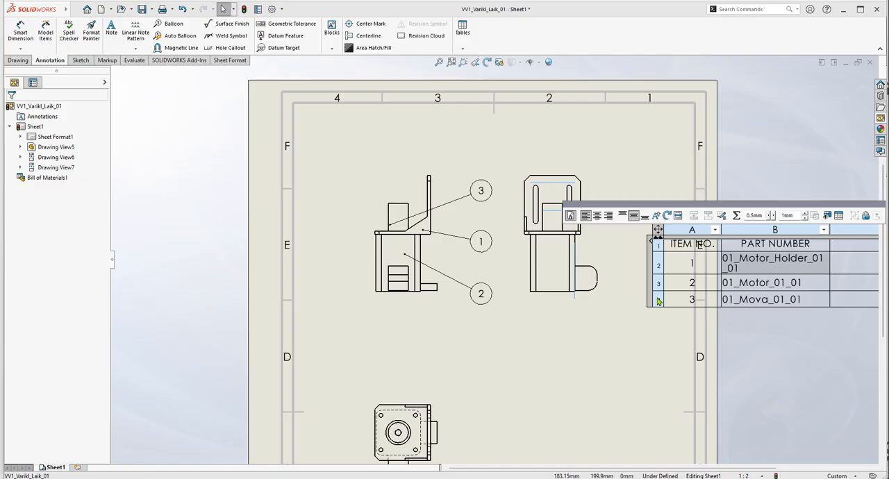
click(659, 301)
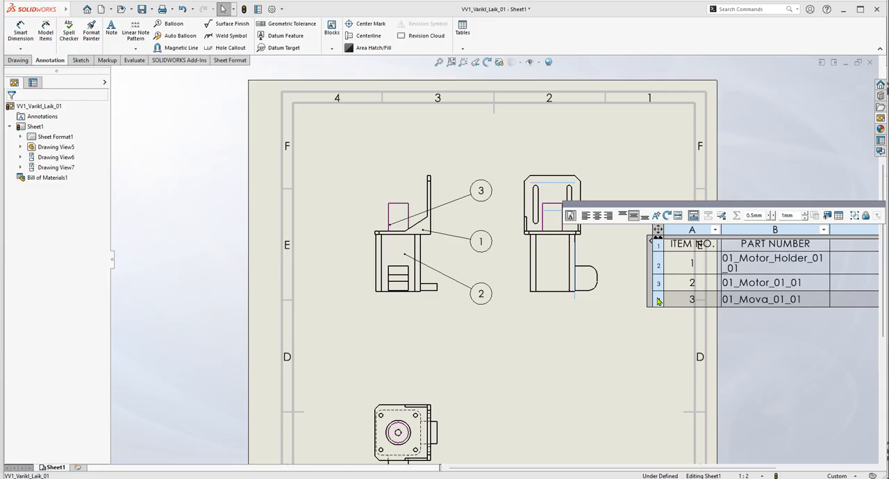
click(658, 300)
mouse_move(658, 301)
mouse_down()
mouse_move(659, 248)
mouse_move(657, 300)
mouse_move(661, 262)
mouse_up()
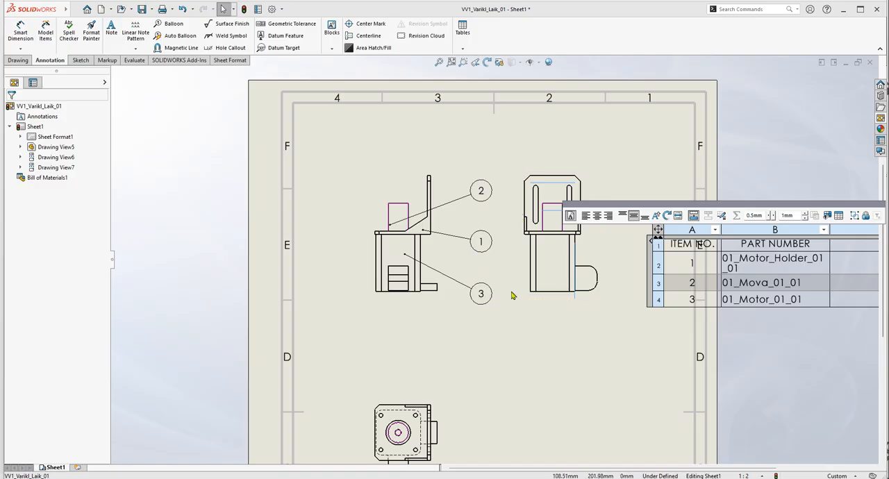
Move the 01_Motor_01_01 row back above 01_Mova_01_01 in the bill of materials.
click(659, 302)
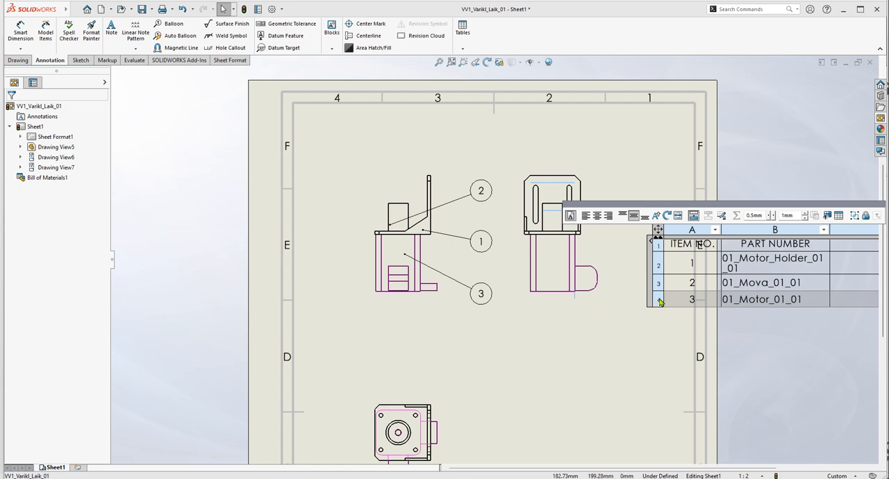
click(658, 283)
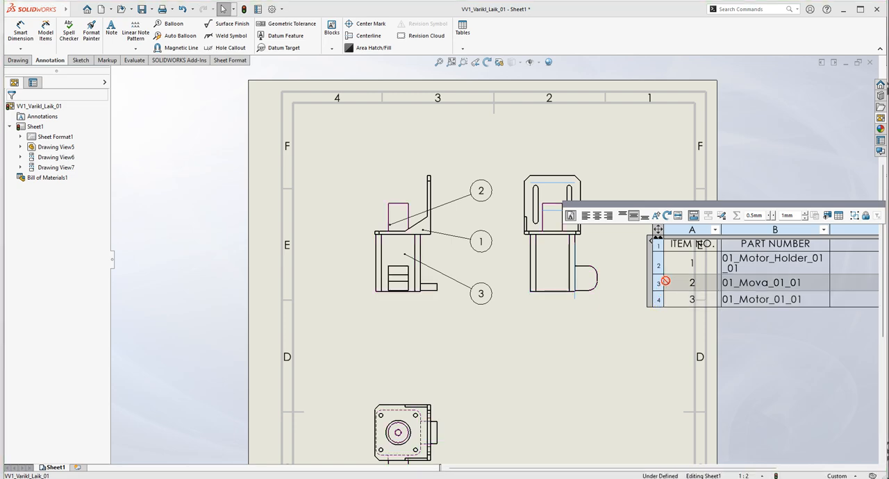
click(660, 266)
drag(668, 266, 668, 265)
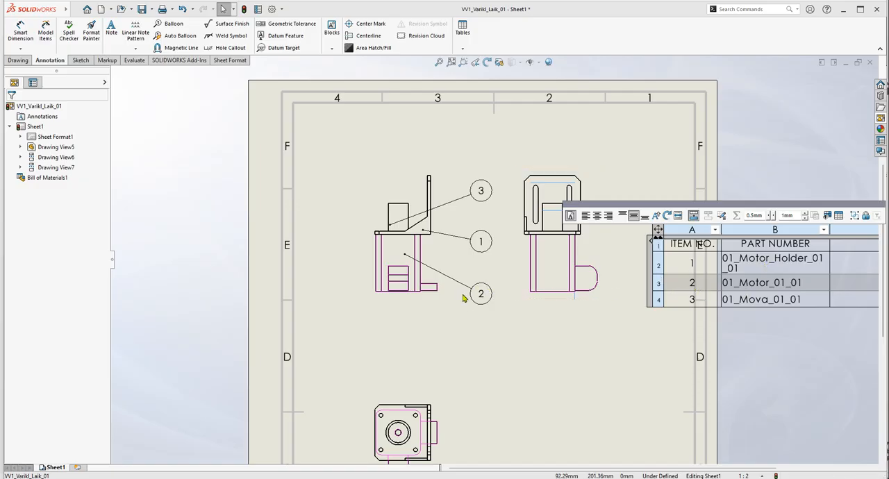
mouse_move(659, 283)
mouse_down()
mouse_move(659, 245)
mouse_move(682, 246)
mouse_move(658, 242)
mouse_move(658, 283)
mouse_up()
click(760, 128)
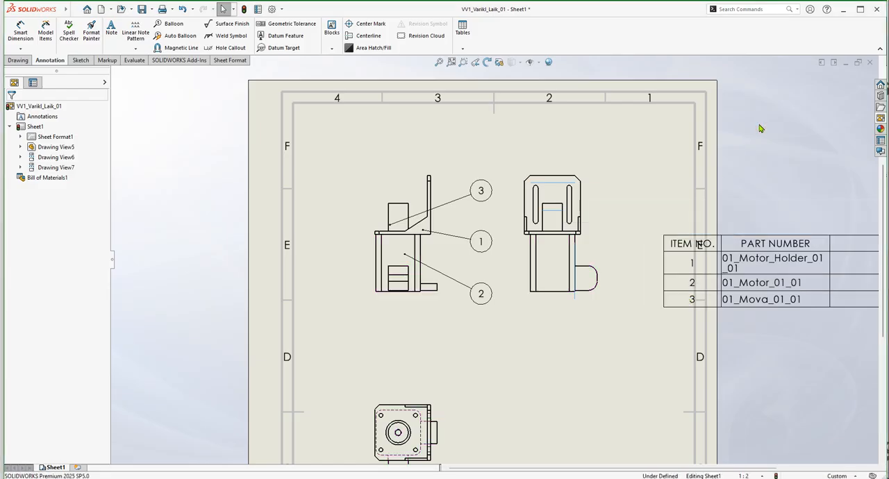
Change the item number of the motor's balloon in the front view to 1.
click(485, 243)
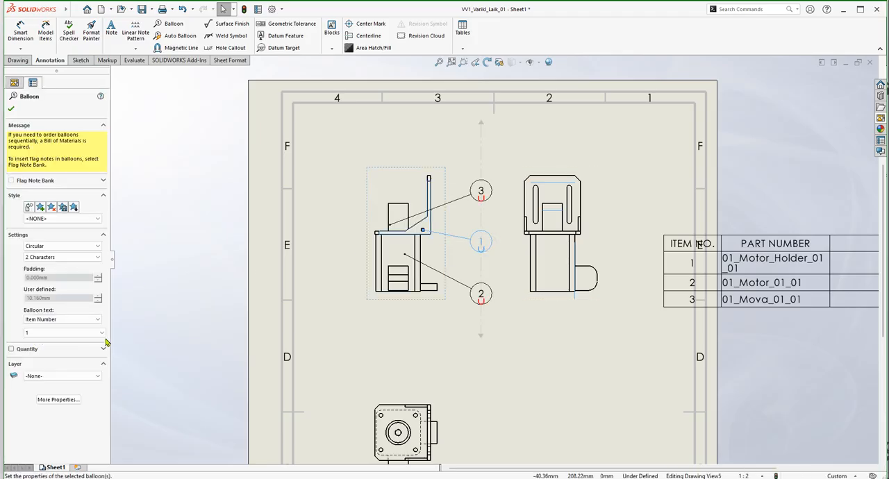
click(103, 334)
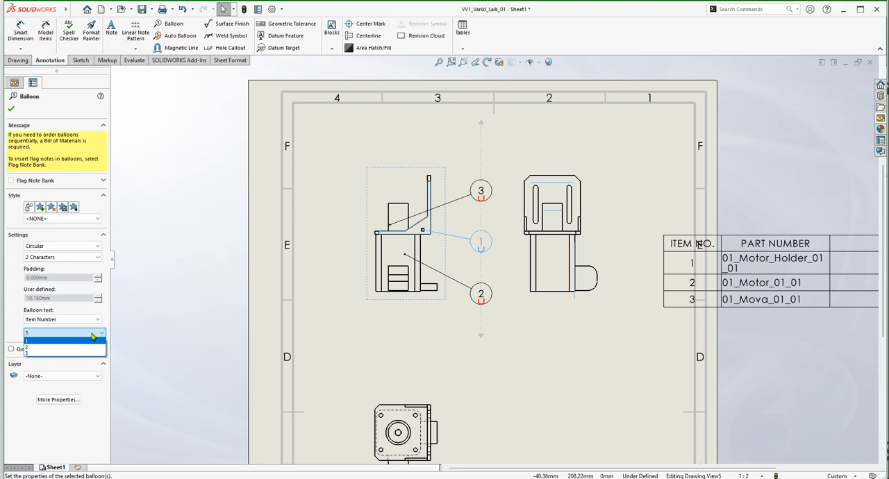
click(489, 300)
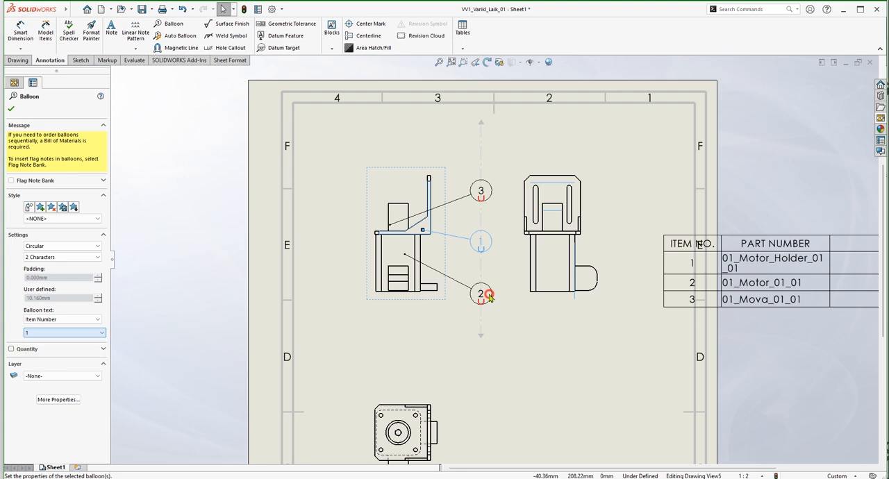
click(485, 295)
click(59, 334)
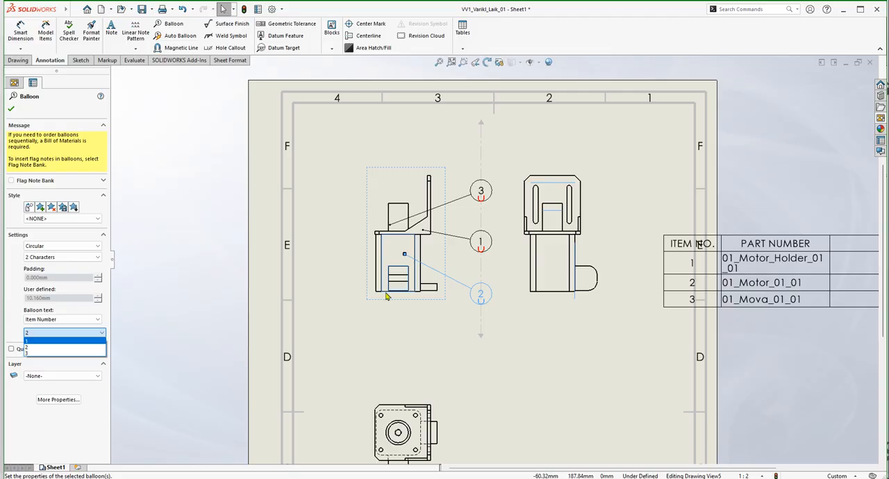
click(42, 341)
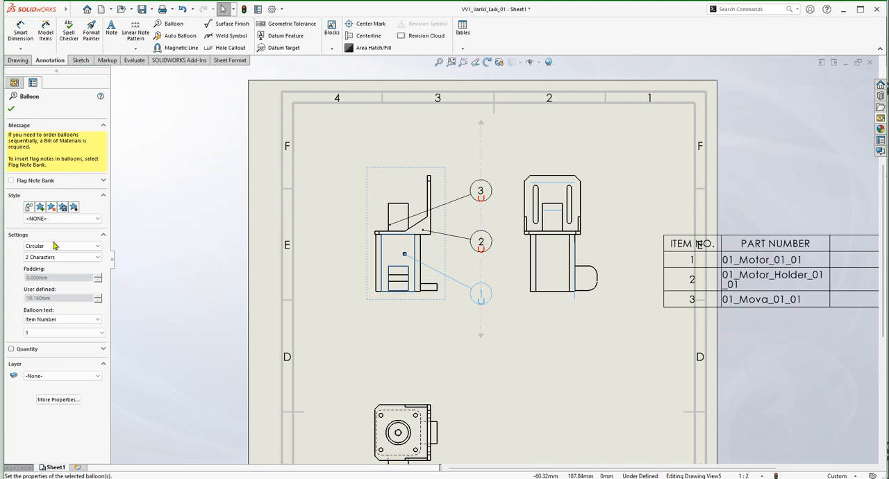
click(13, 108)
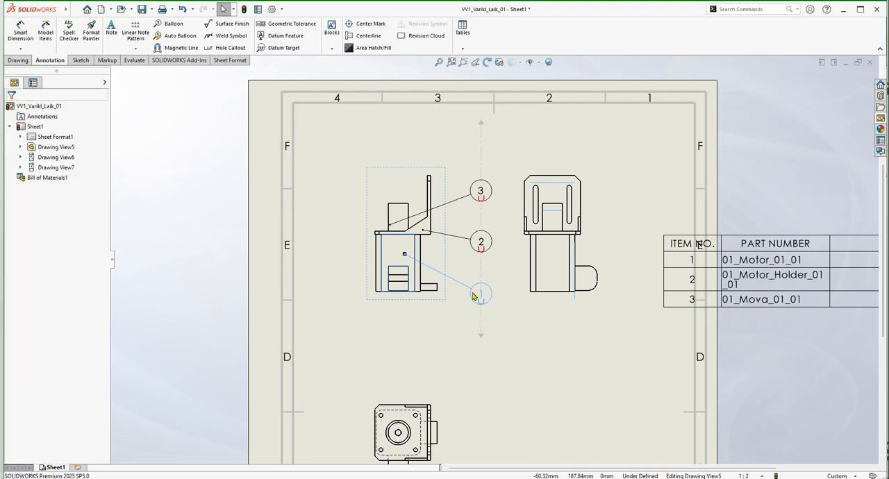
click(526, 336)
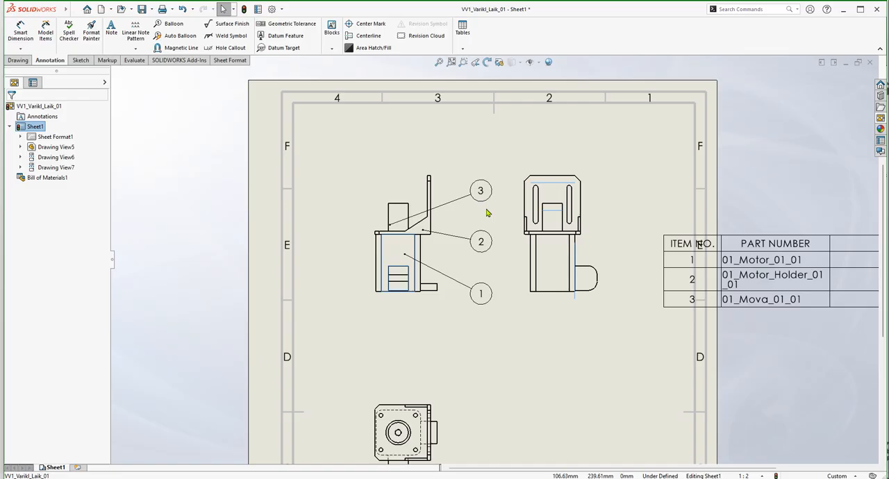
scroll(565, 354, up, 3)
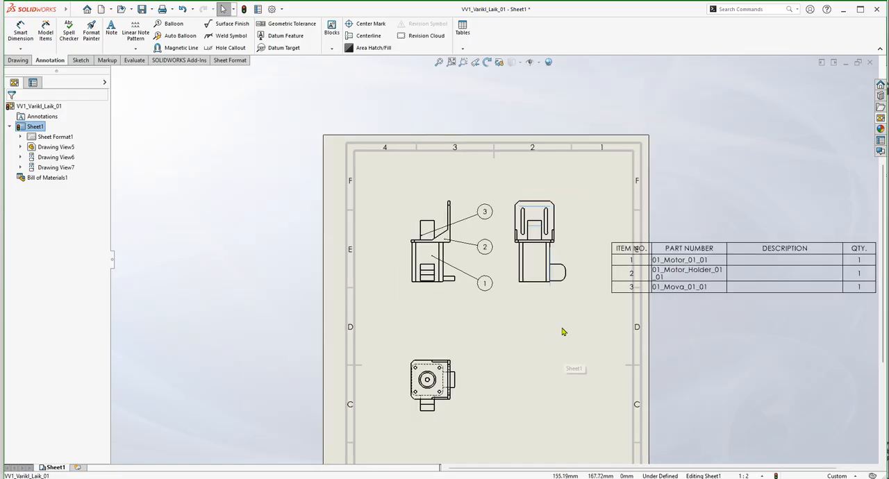
scroll(563, 331, down, 2)
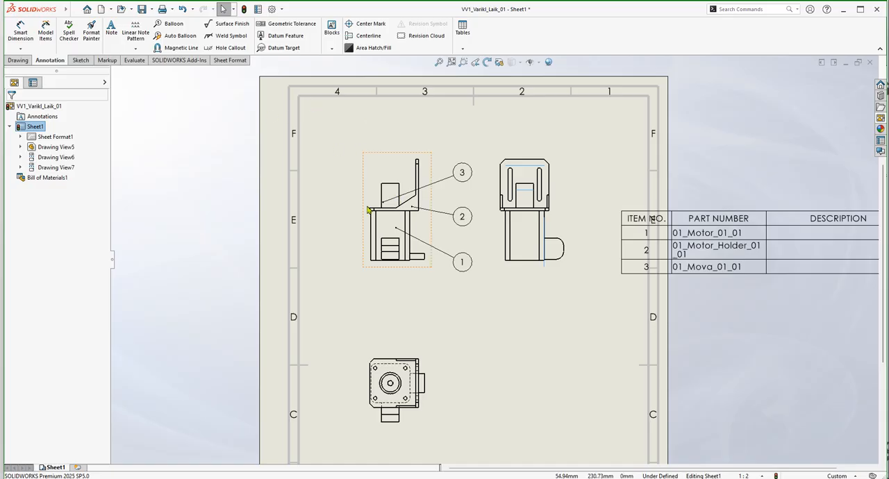
scroll(458, 251, up, 2)
scroll(462, 255, down, 5)
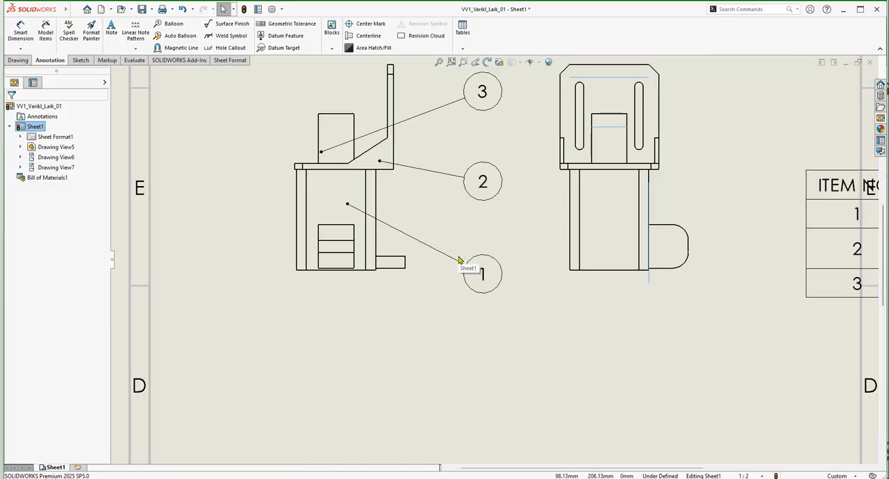
scroll(458, 268, up, 3)
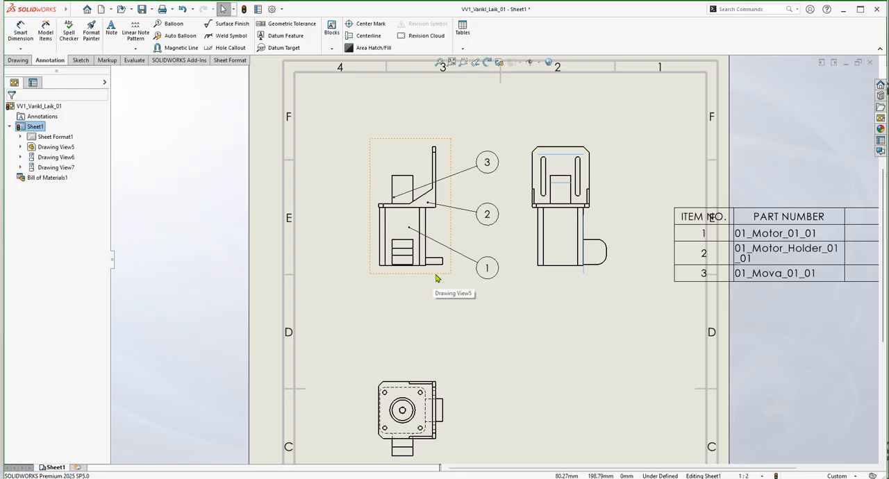
click(368, 24)
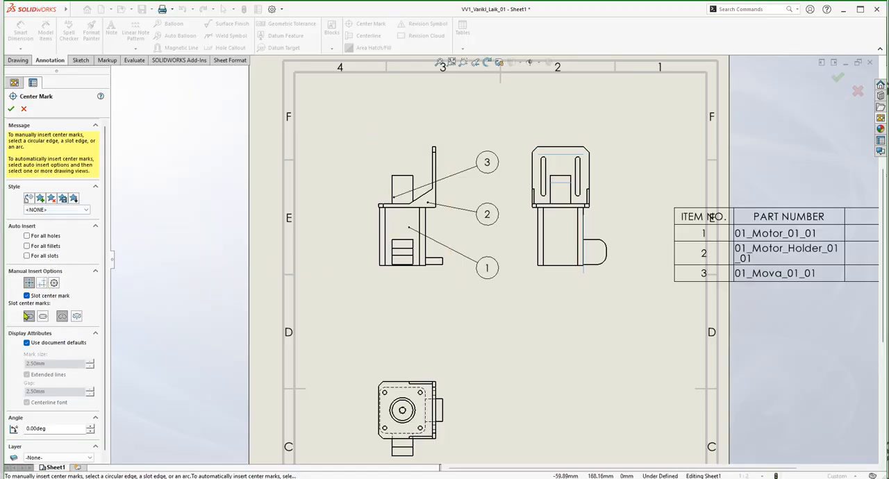
click(43, 236)
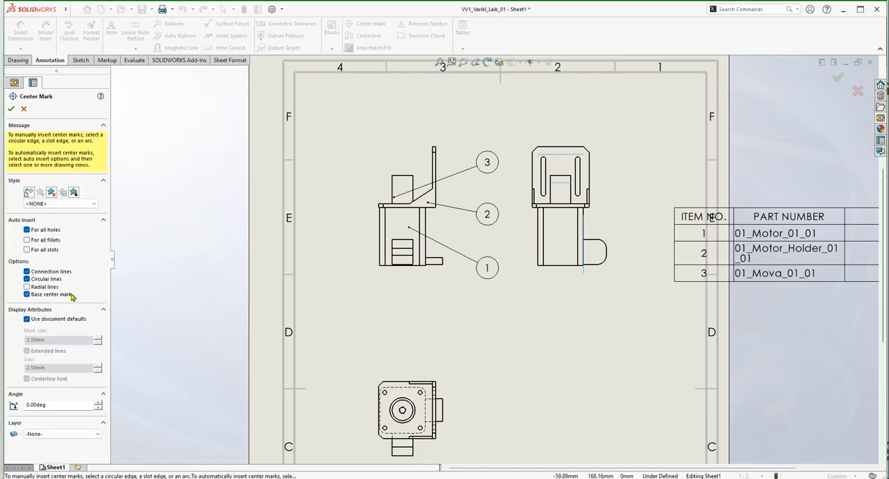
click(26, 240)
click(27, 250)
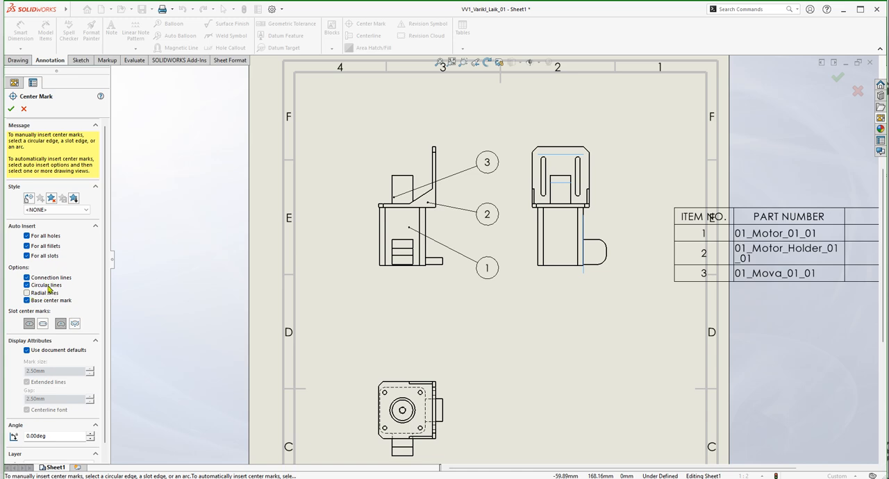
click(43, 324)
click(31, 325)
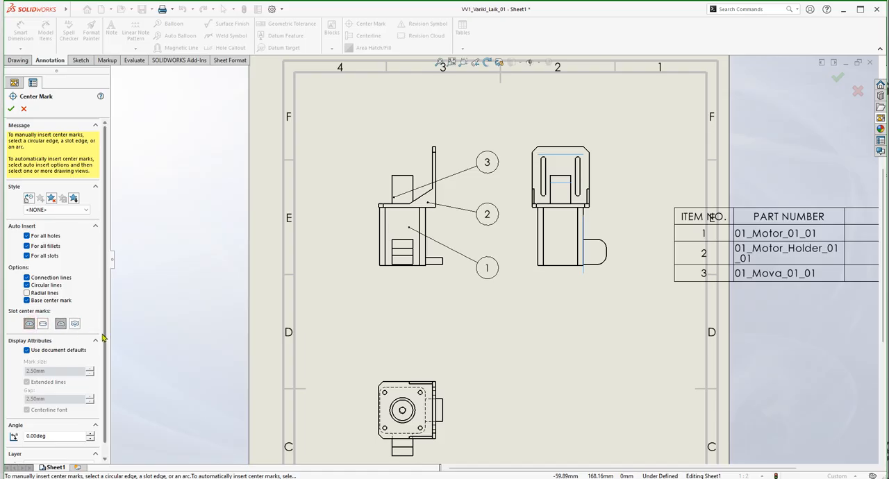
drag(105, 338, 106, 364)
click(43, 311)
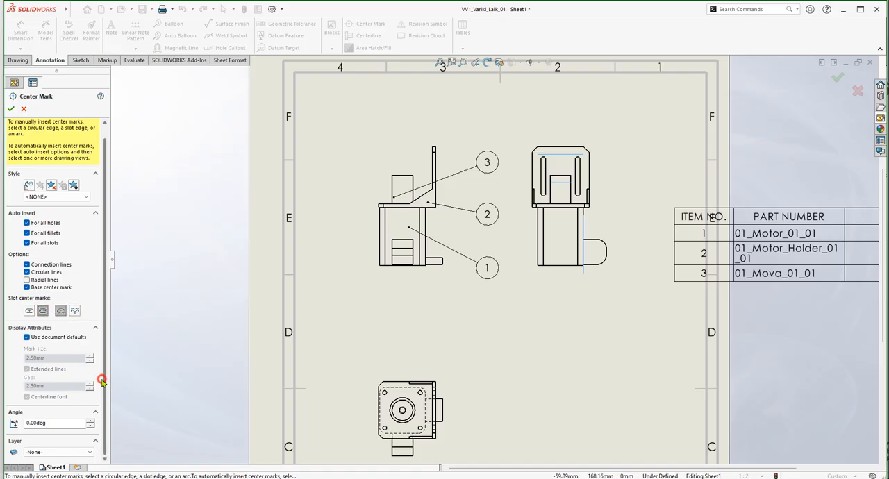
drag(102, 382, 106, 341)
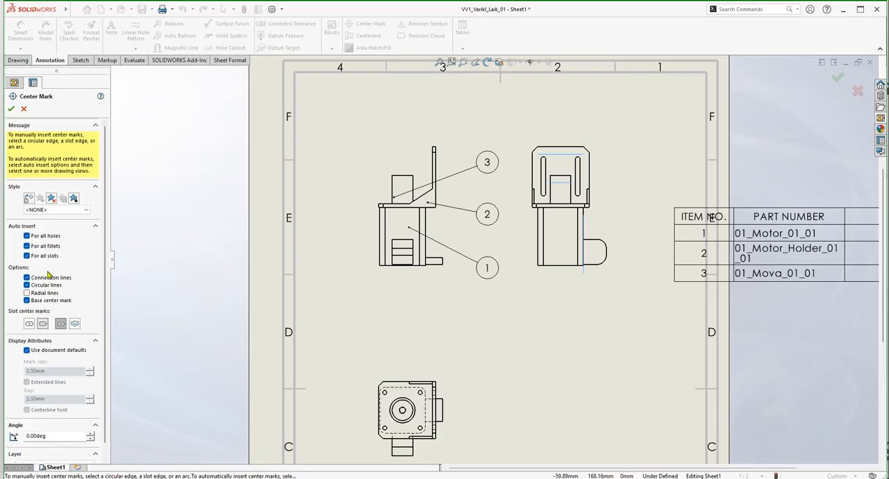
click(11, 109)
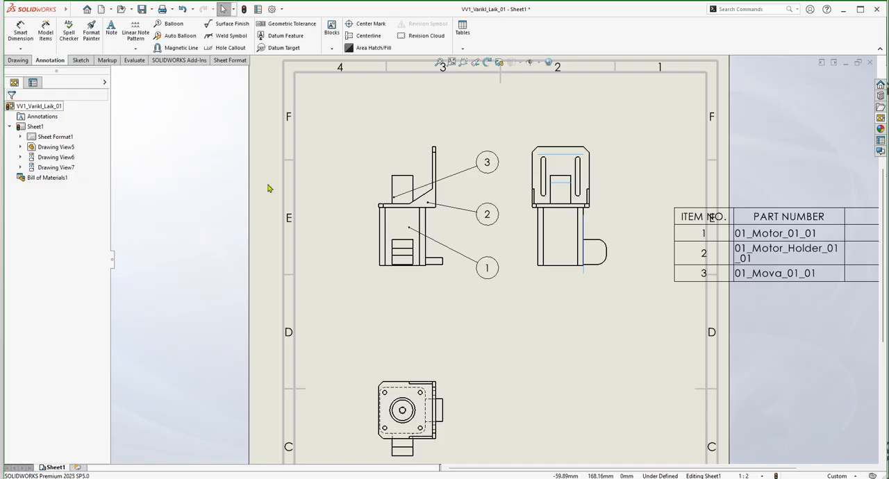
scroll(430, 202, down, 4)
click(484, 251)
scroll(490, 257, up, 4)
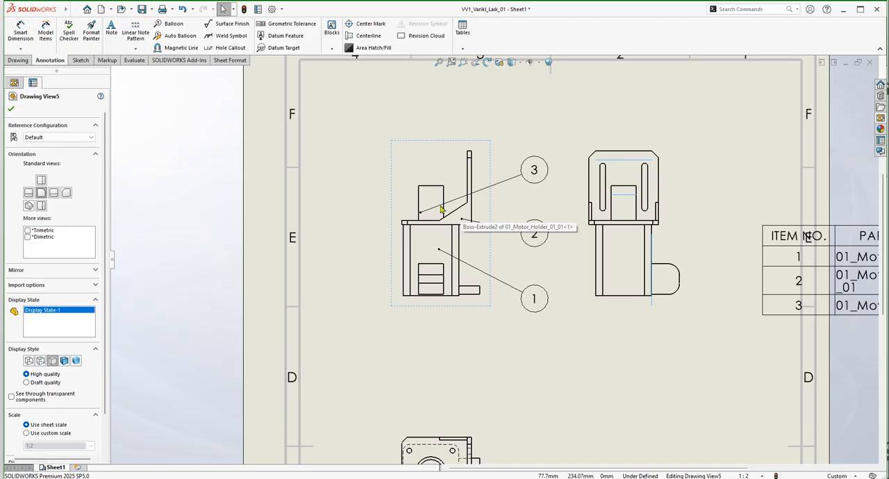
key(Escape)
key(Escape)
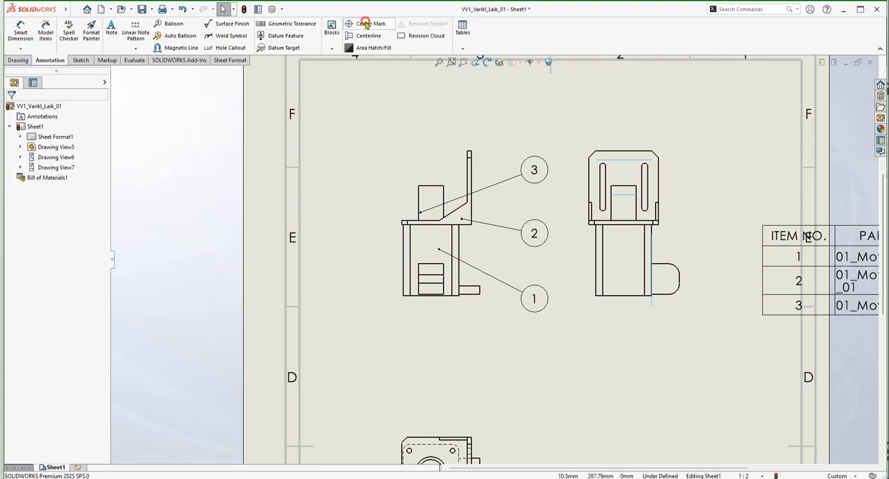
Add center marks for all holes, fillets and slots in the side view, marking straight slots at their ends.
click(369, 28)
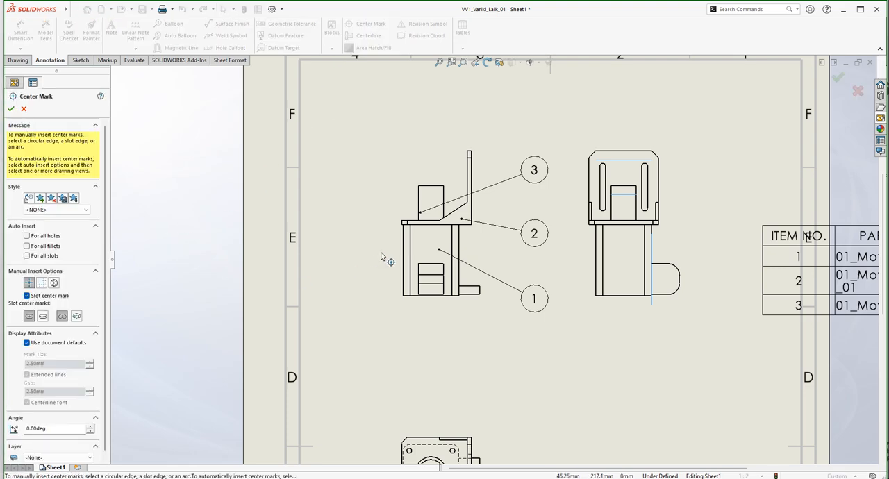
click(44, 236)
click(45, 245)
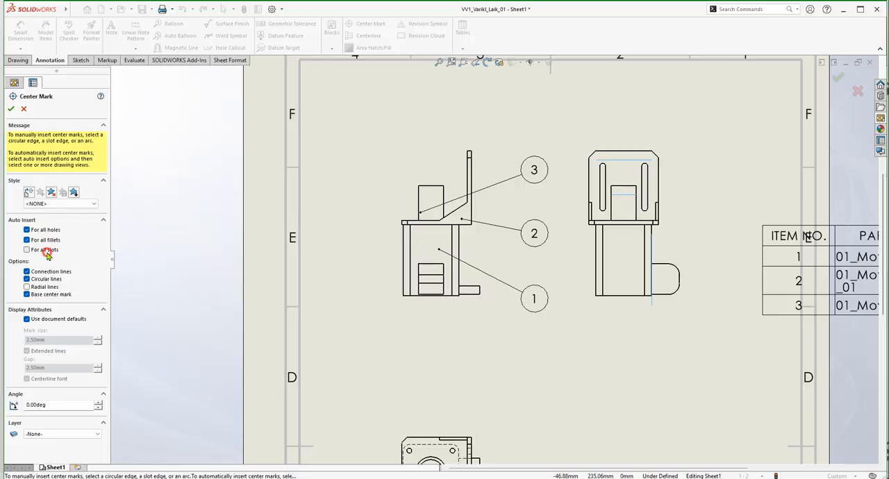
click(48, 256)
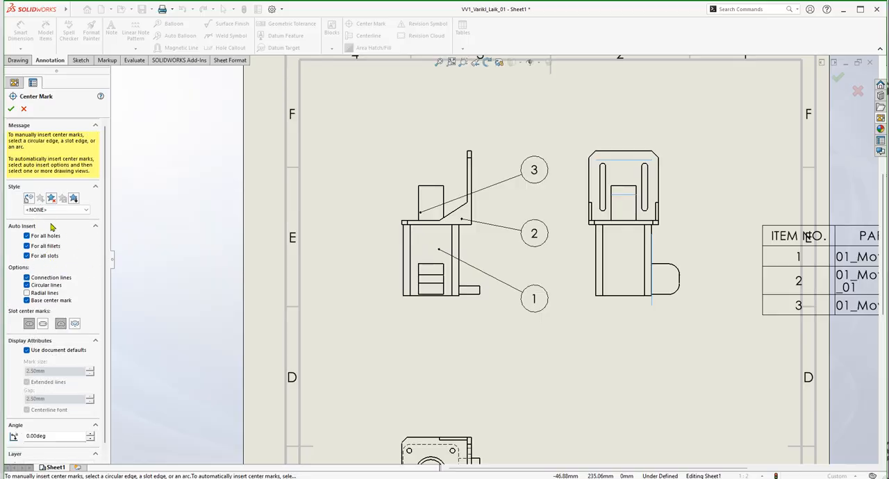
click(42, 324)
click(689, 231)
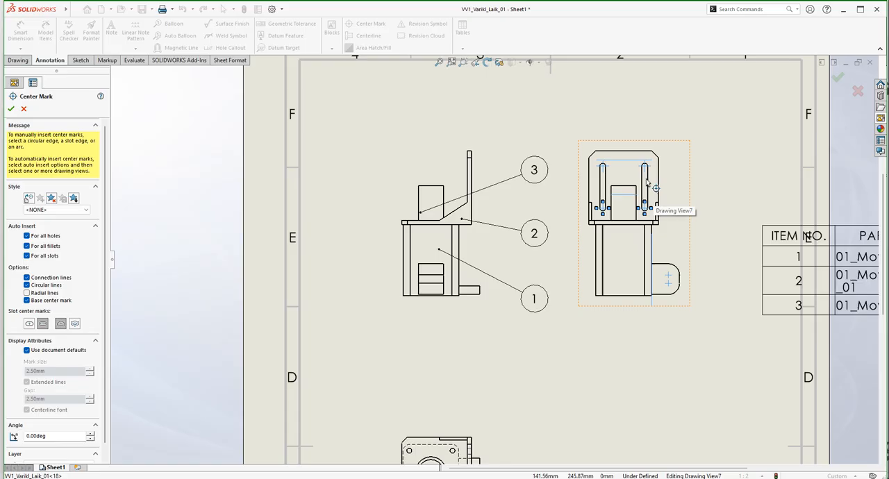
click(11, 109)
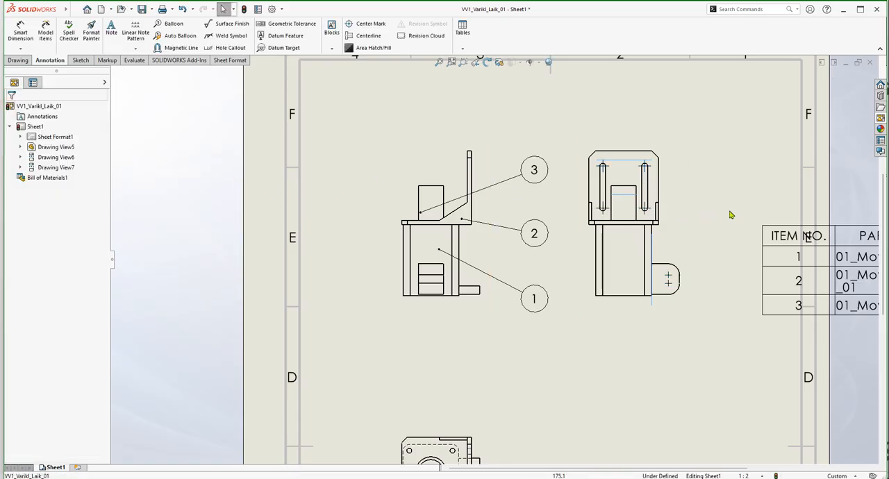
Examine the slot center marks in the side view and the holes and circular edges in the top view.
scroll(672, 239, up, 3)
scroll(587, 272, down, 10)
scroll(445, 270, down, 2)
scroll(487, 248, up, 6)
scroll(469, 285, down, 7)
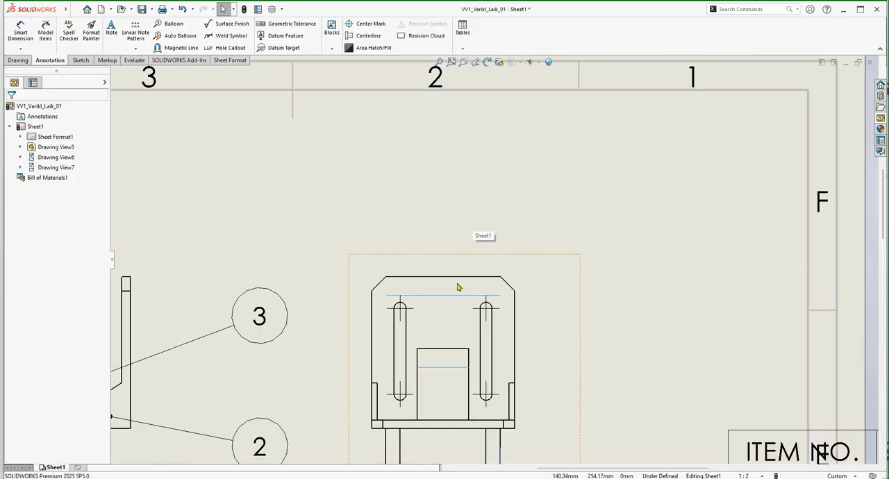
scroll(438, 368, up, 3)
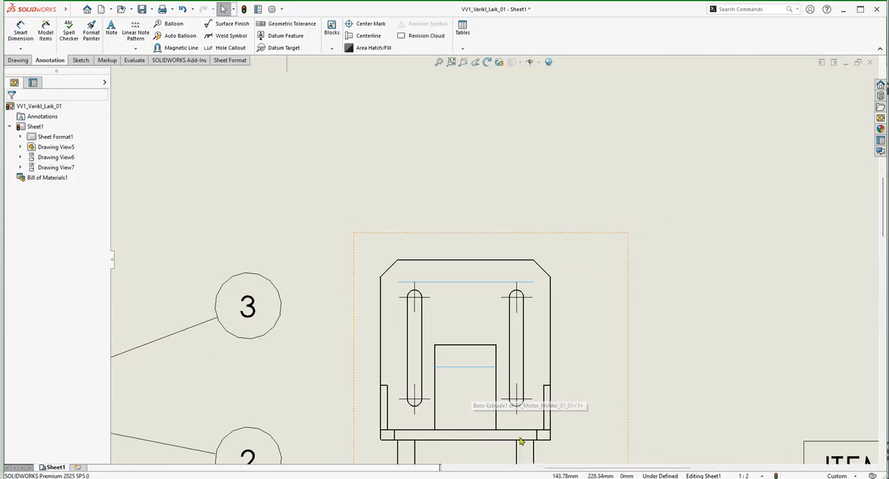
scroll(598, 266, up, 2)
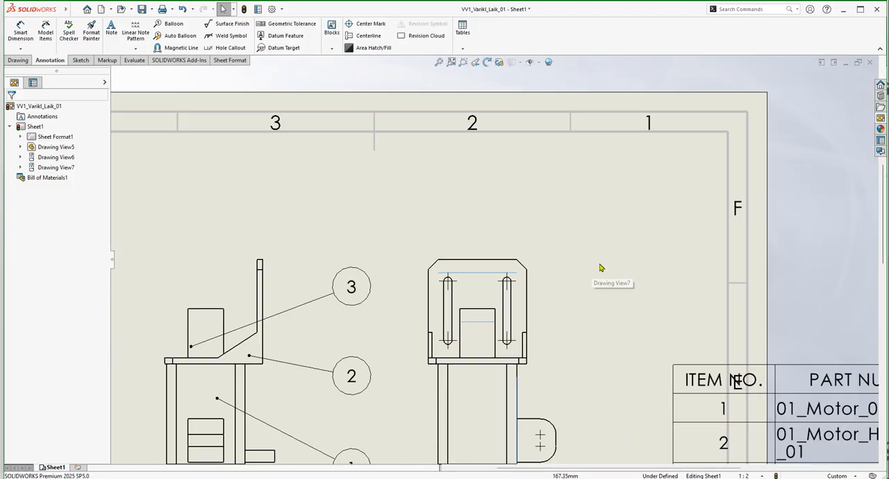
scroll(556, 302, up, 2)
scroll(424, 359, up, 2)
scroll(439, 408, down, 2)
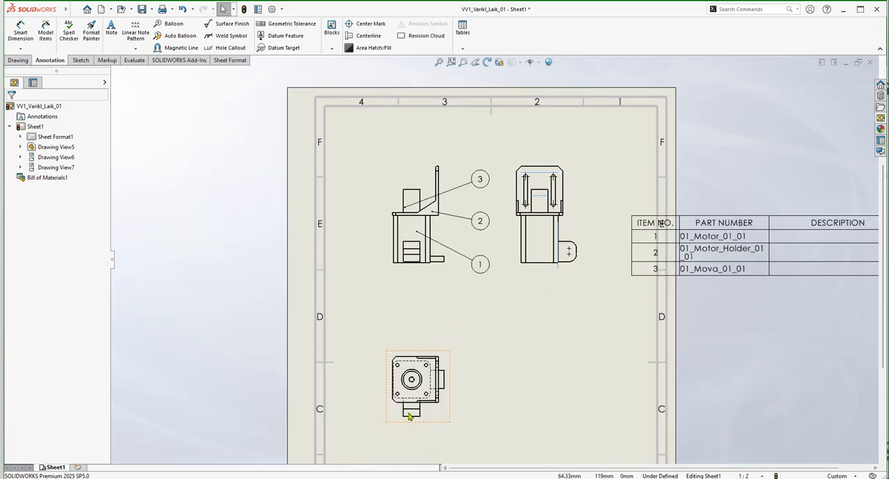
scroll(439, 408, down, 5)
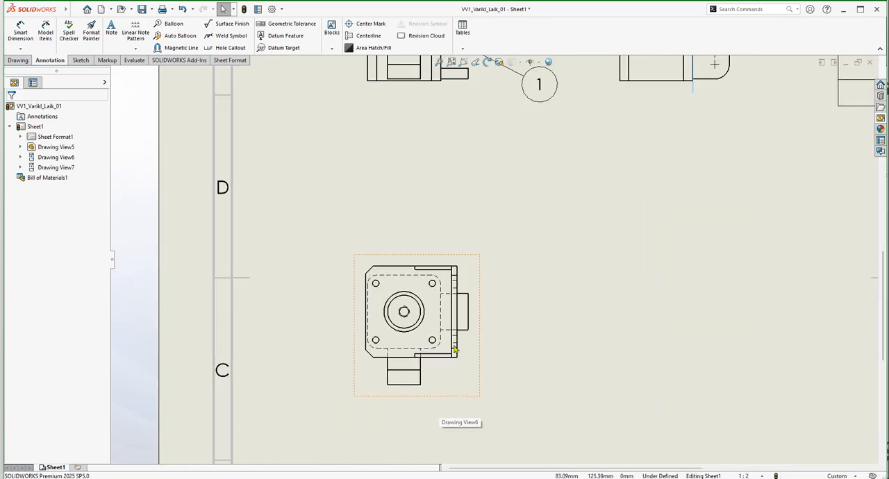
scroll(437, 292, down, 3)
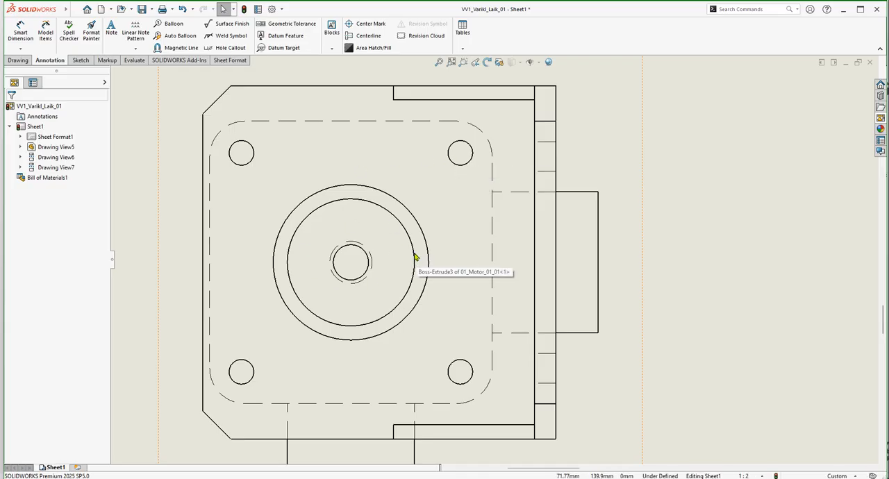
scroll(425, 259, up, 3)
scroll(420, 260, up, 4)
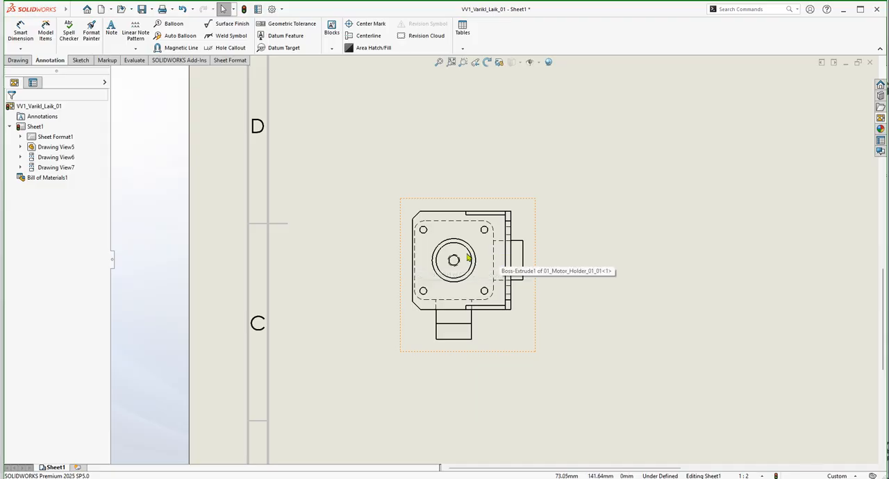
Add center marks for all holes, fillets and slots in the top view, keeping connection lines, circular lines and base center mark enabled.
click(371, 23)
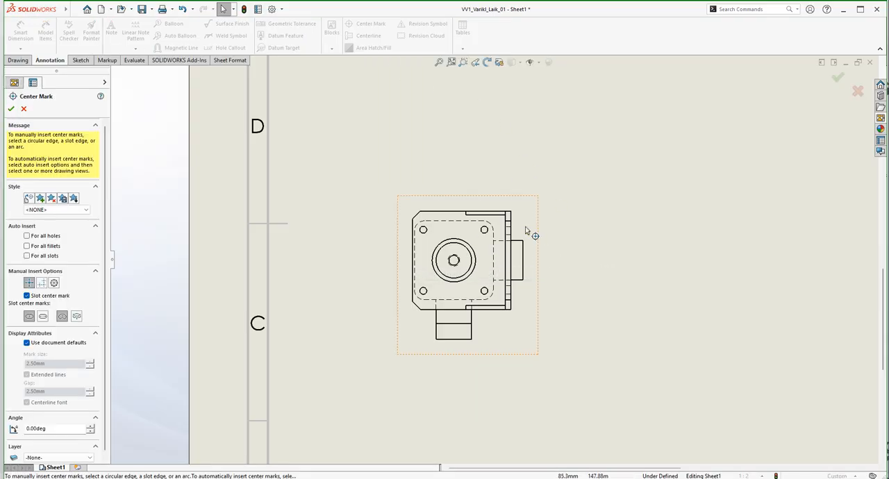
click(29, 236)
click(28, 239)
click(26, 250)
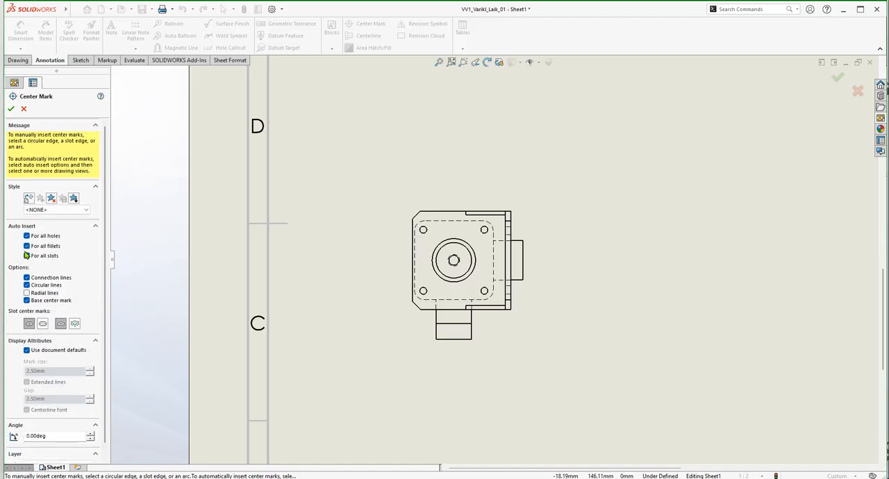
click(532, 250)
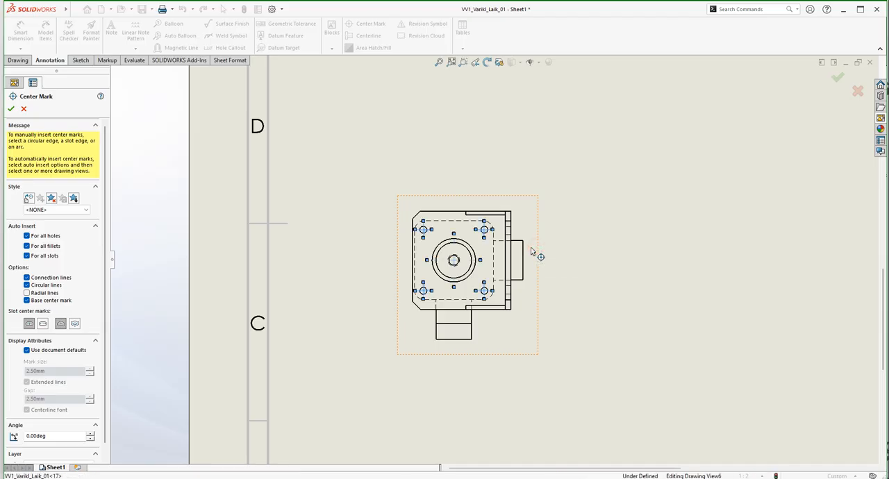
scroll(464, 265, down, 5)
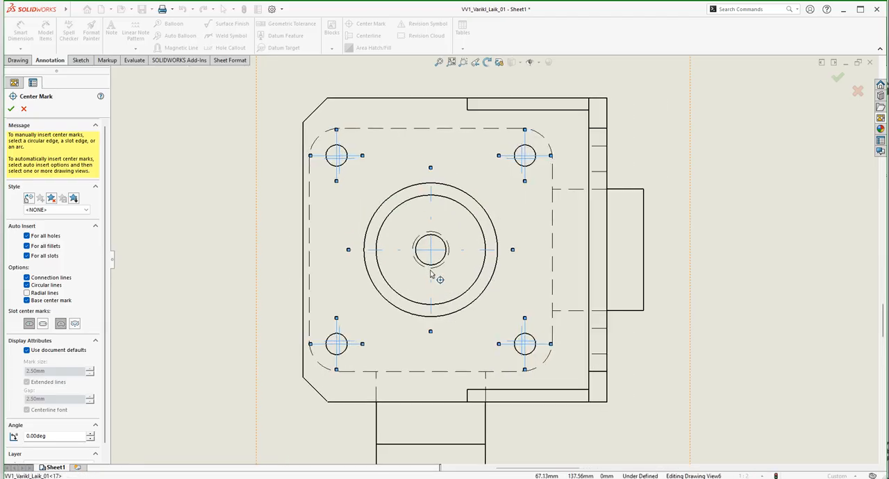
scroll(430, 275, down, 2)
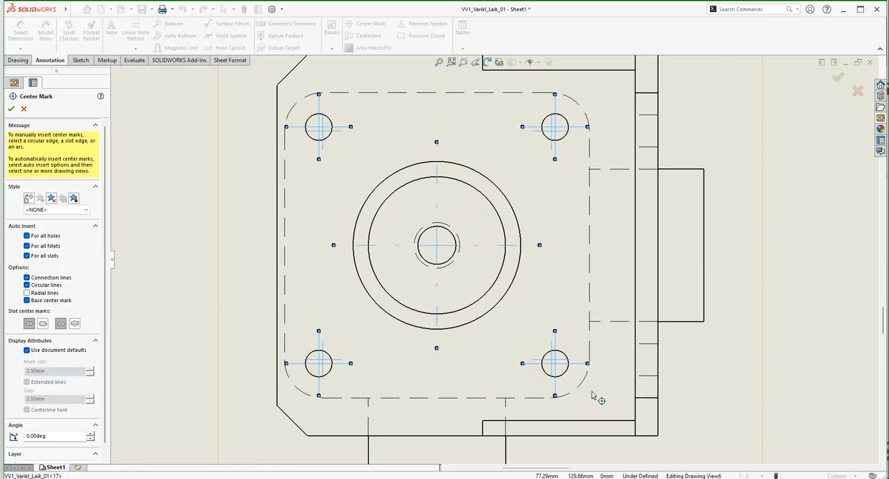
scroll(573, 384, down, 3)
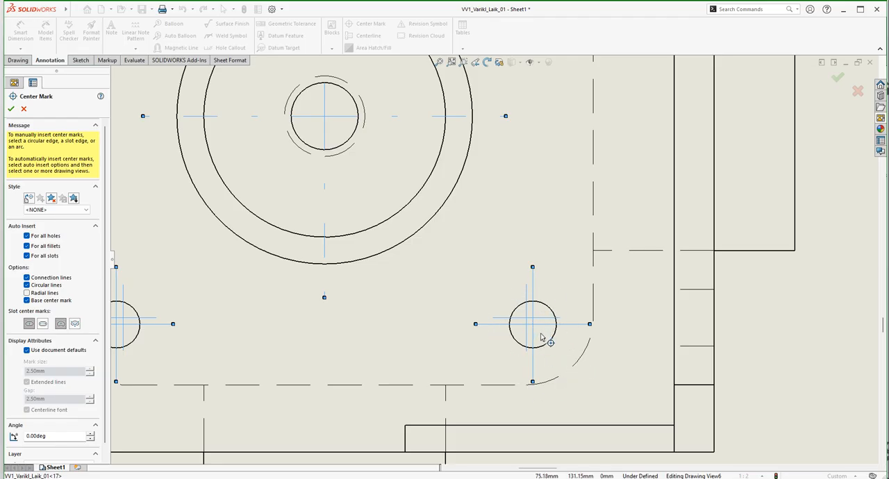
scroll(514, 288, up, 5)
scroll(511, 288, down, 3)
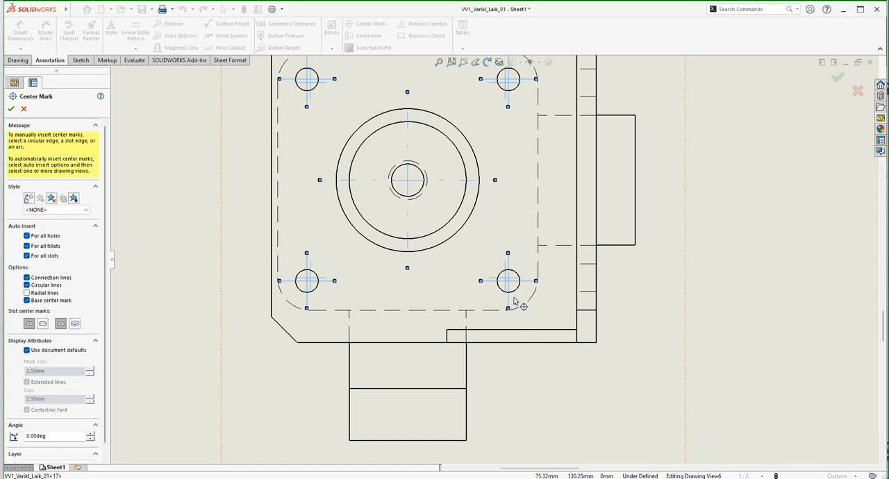
scroll(545, 290, up, 3)
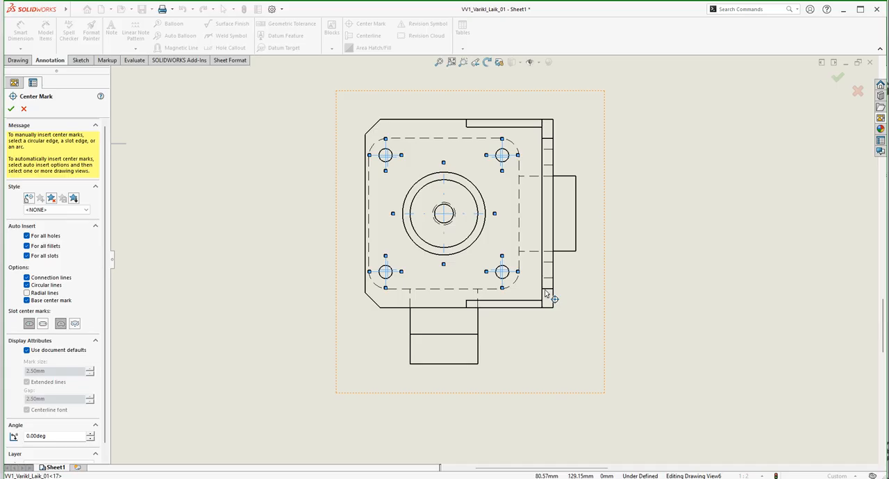
scroll(559, 301, up, 3)
scroll(518, 263, down, 3)
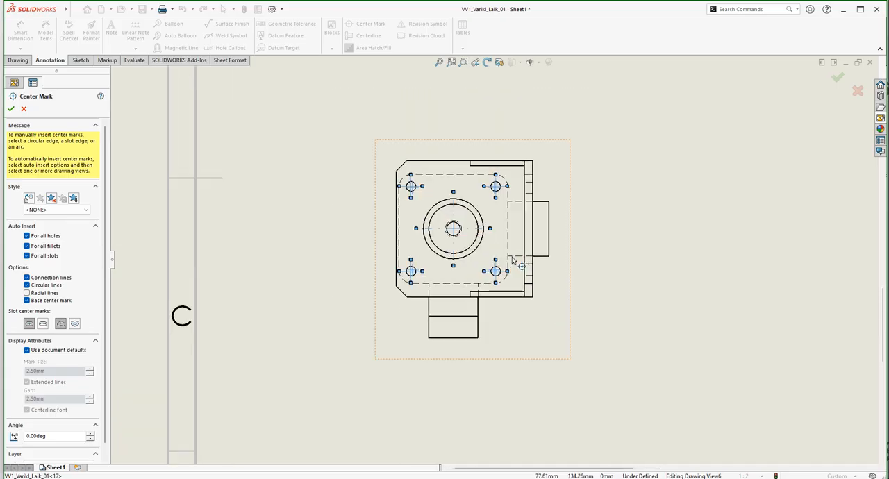
click(11, 109)
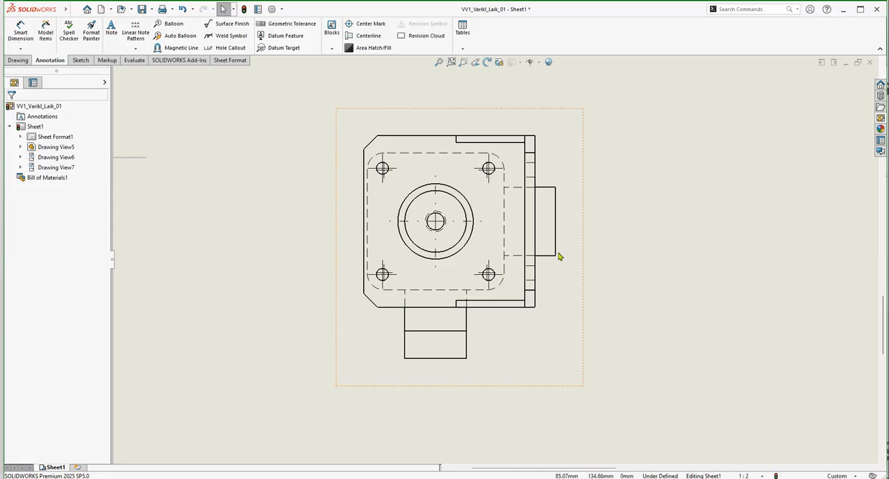
scroll(562, 258, down, 1)
scroll(491, 246, up, 3)
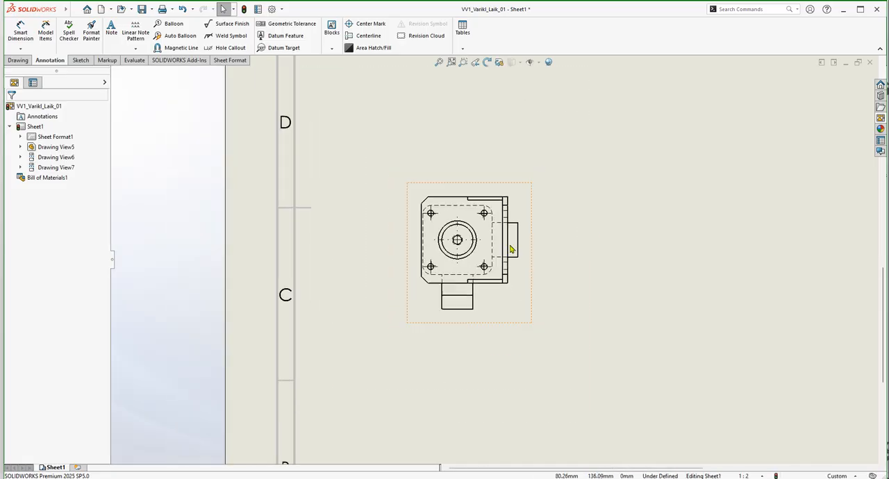
scroll(556, 220, down, 3)
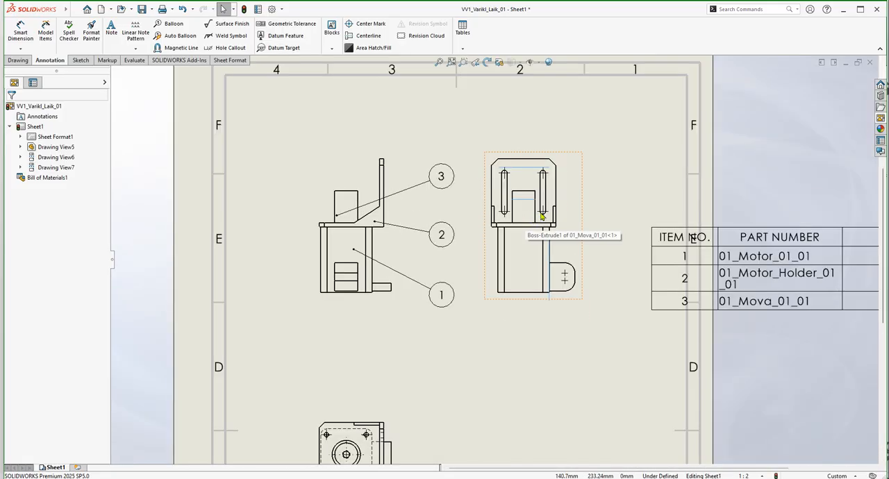
scroll(539, 215, down, 2)
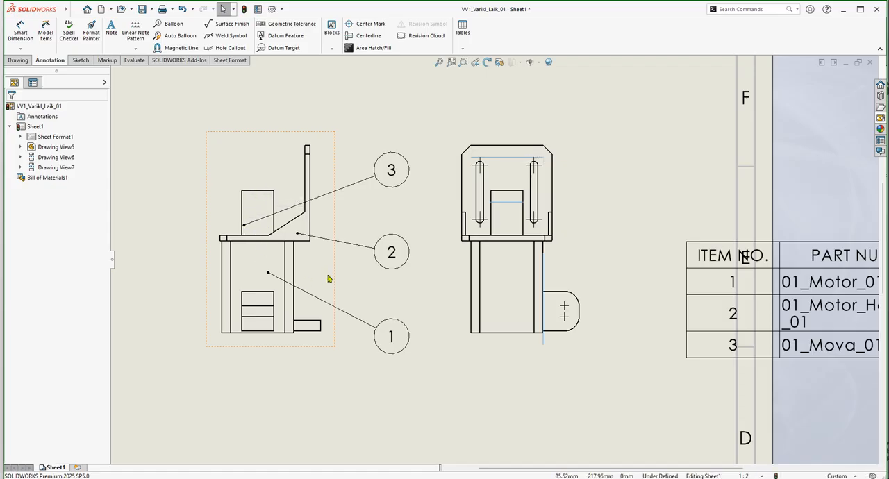
Extend the top view's central center mark horizontally past both sides of the part outline and downward to the plate's lower edge.
scroll(327, 282, up, 3)
scroll(448, 333, down, 5)
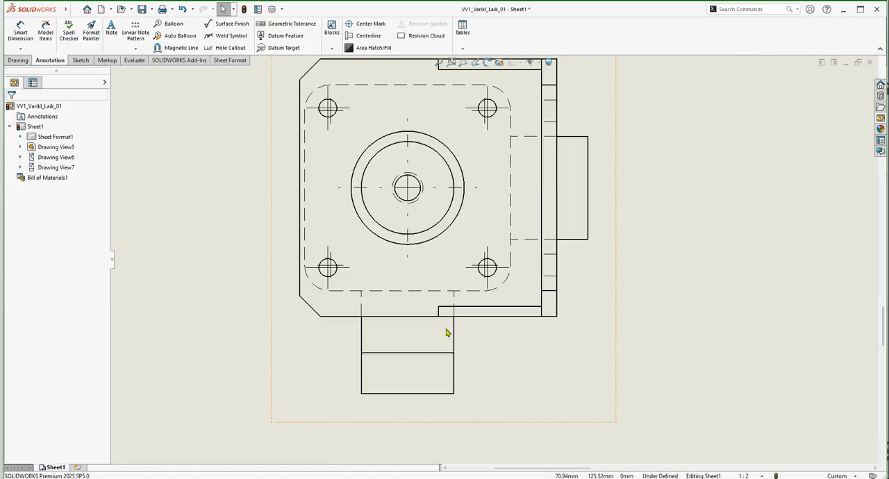
scroll(420, 119, up, 2)
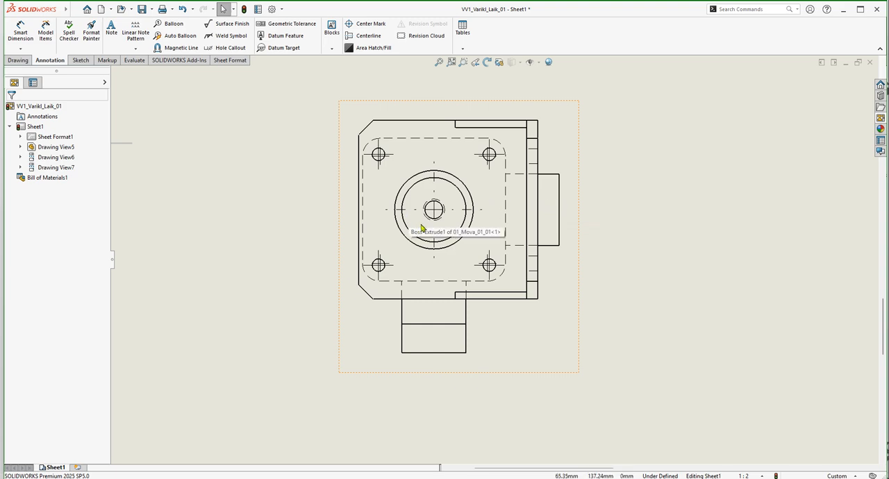
key(ctrl+s)
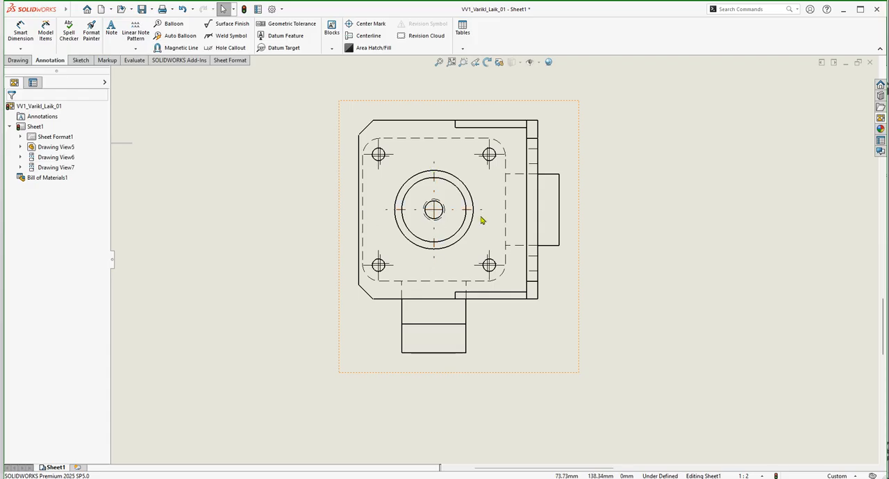
scroll(483, 218, down, 3)
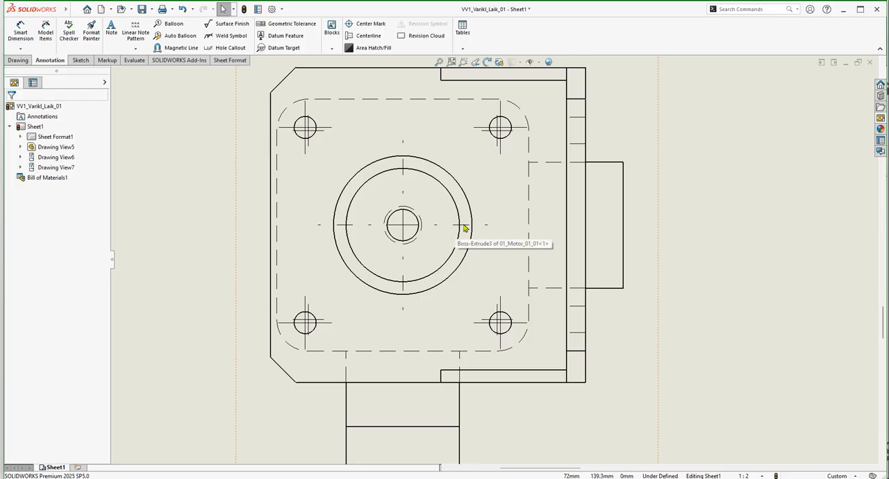
click(464, 226)
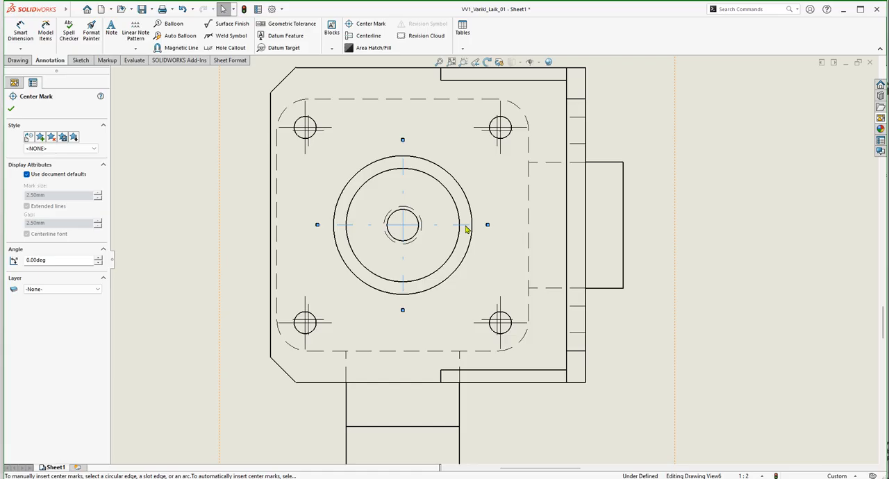
drag(488, 224, 637, 225)
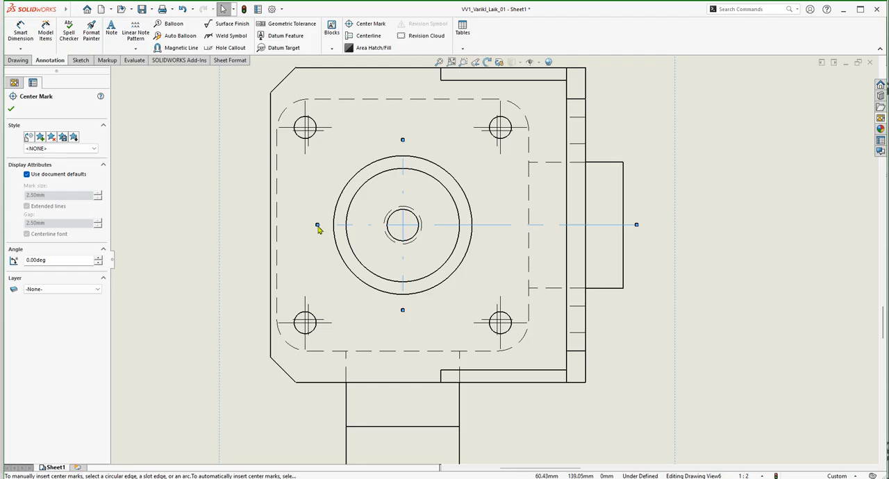
drag(317, 225, 261, 225)
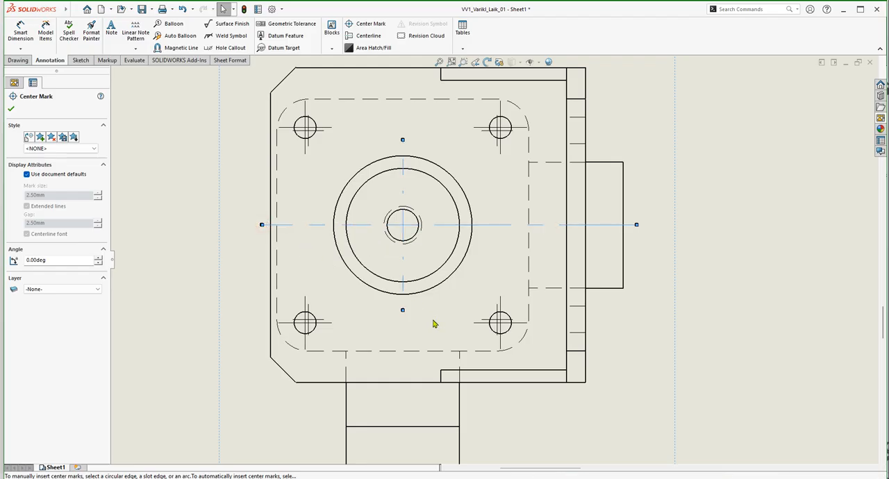
drag(403, 311, 402, 384)
scroll(437, 205, up, 2)
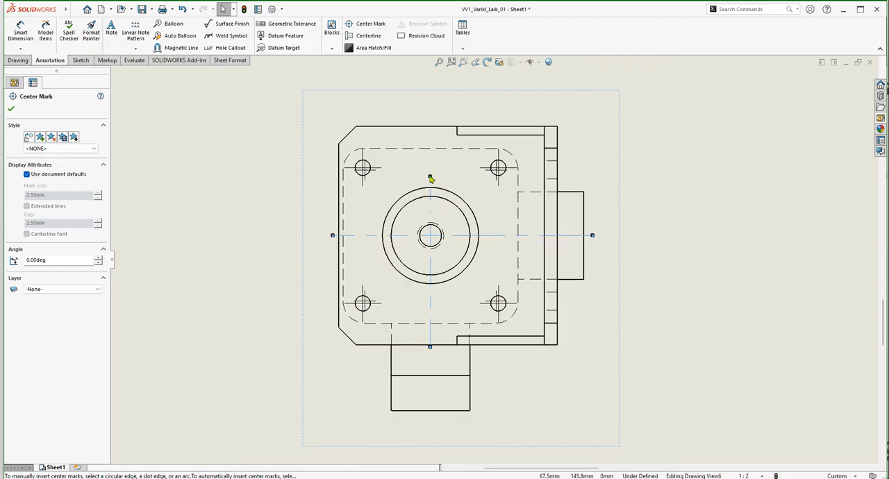
Extend the central center mark's vertical line past the upper edge of the motor holder in the top view.
click(434, 116)
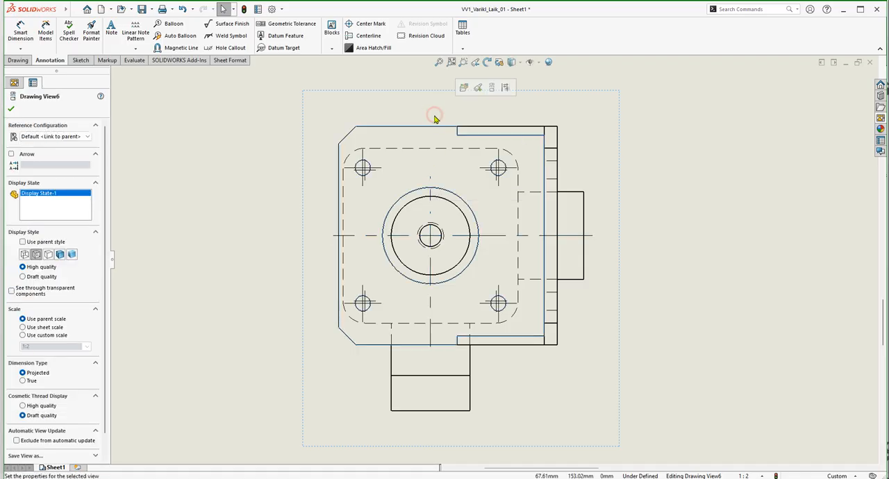
click(767, 182)
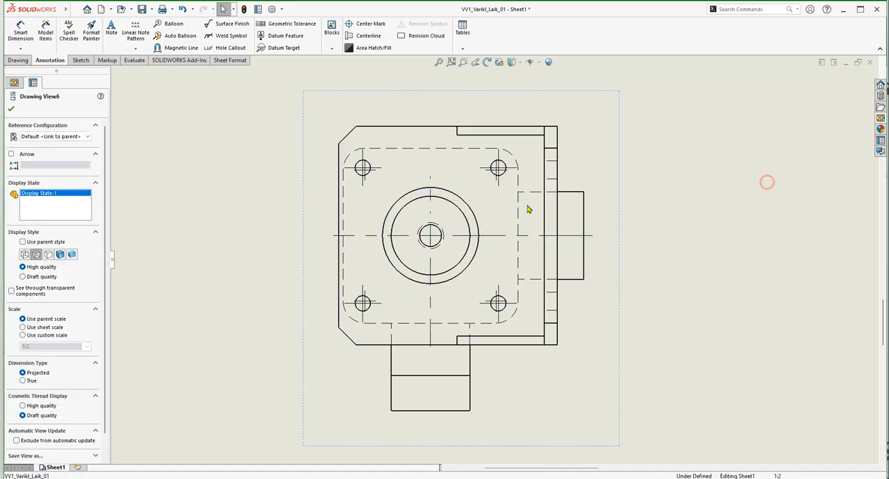
click(429, 202)
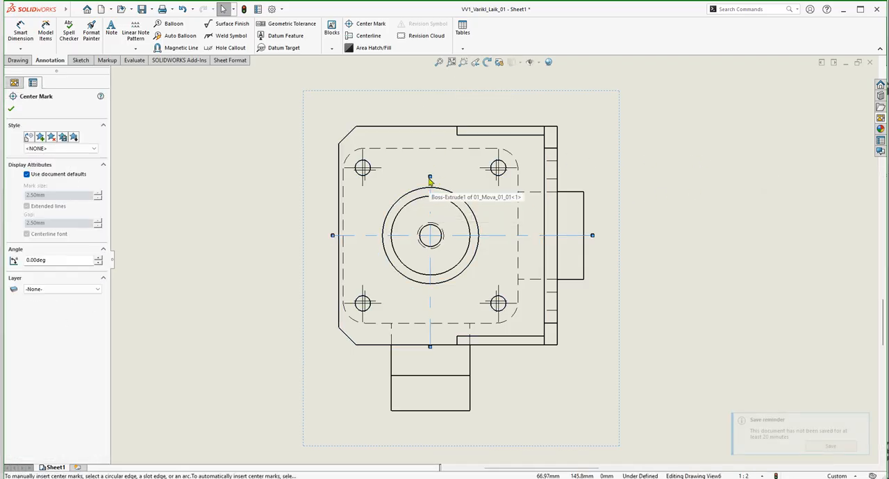
drag(430, 178, 428, 114)
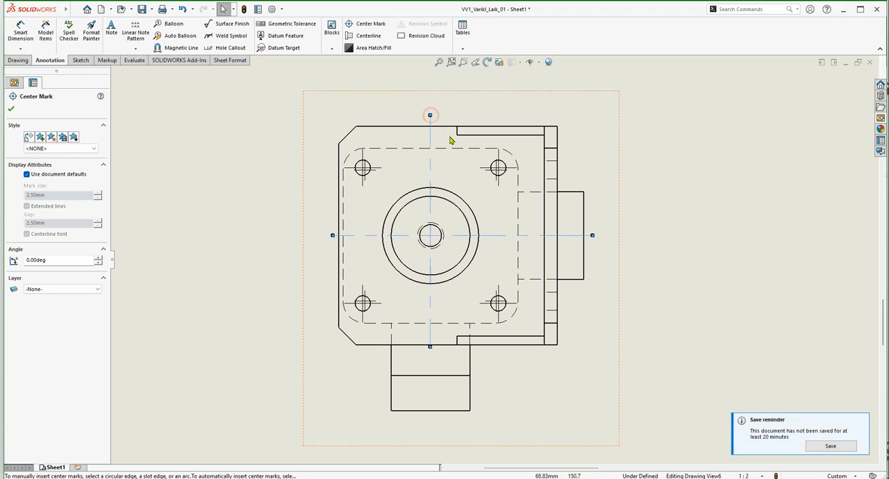
click(645, 160)
scroll(559, 265, up, 1)
scroll(548, 261, up, 1)
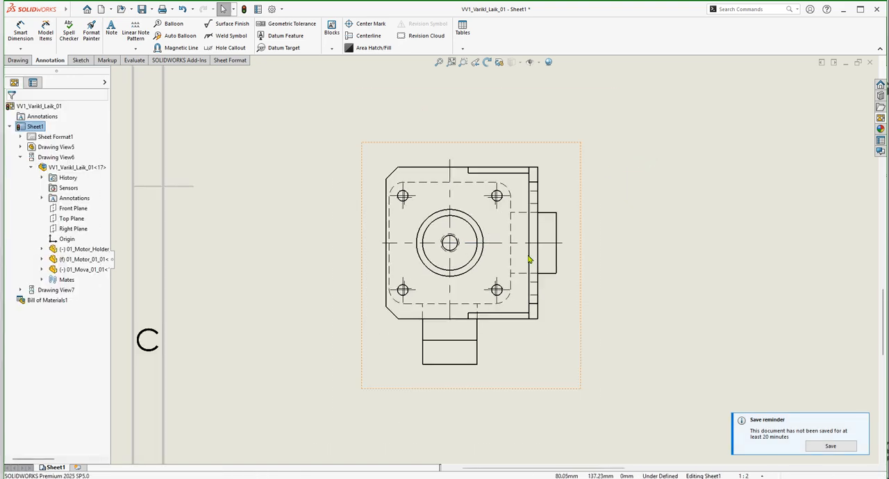
scroll(488, 222, down, 1)
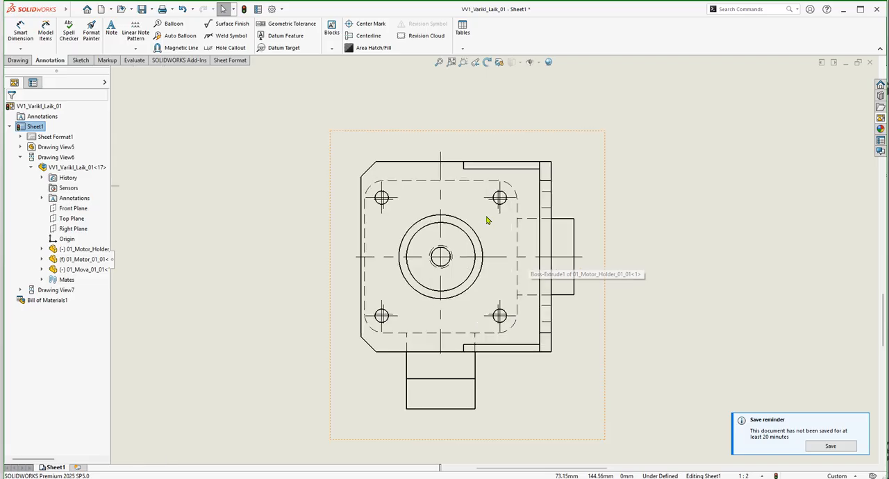
scroll(486, 227, up, 1)
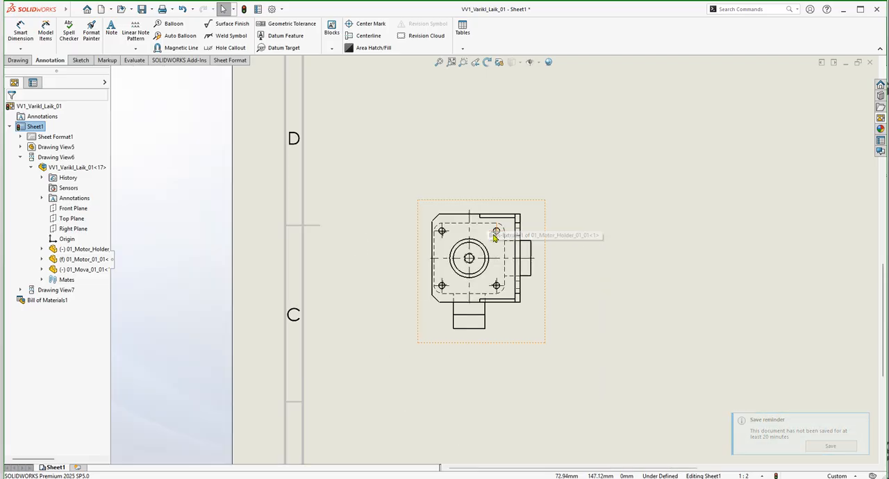
Insert centerlines automatically for the whole side view.
scroll(552, 240, up, 3)
scroll(576, 160, down, 1)
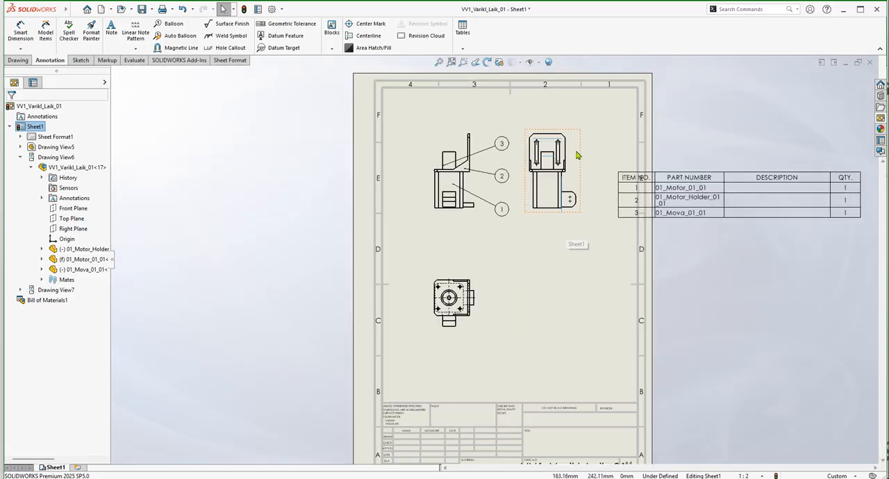
scroll(553, 189, down, 2)
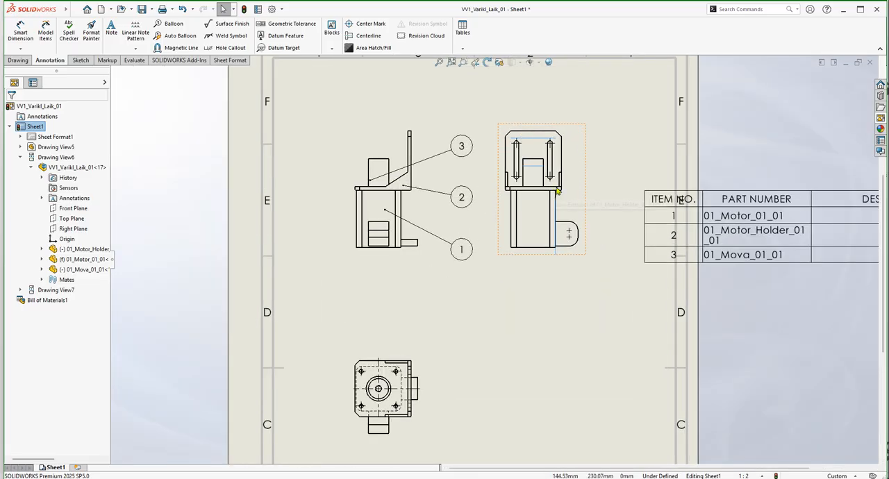
scroll(570, 182, down, 1)
scroll(578, 186, down, 1)
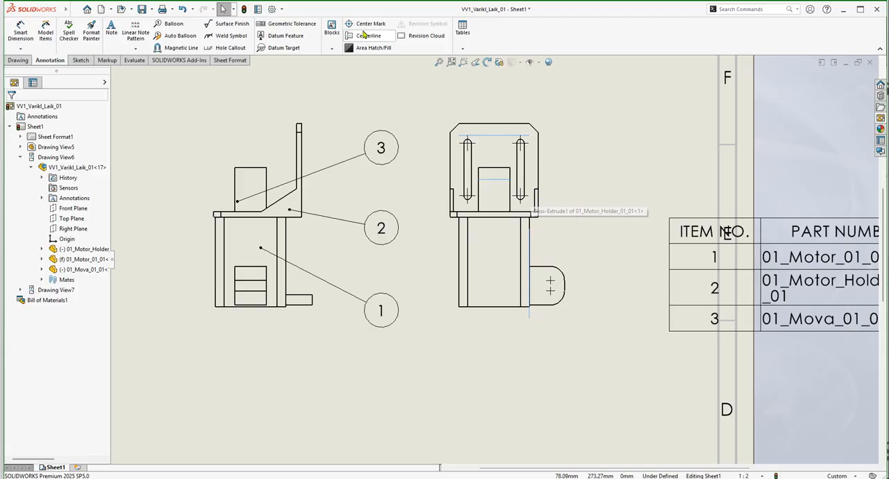
click(374, 38)
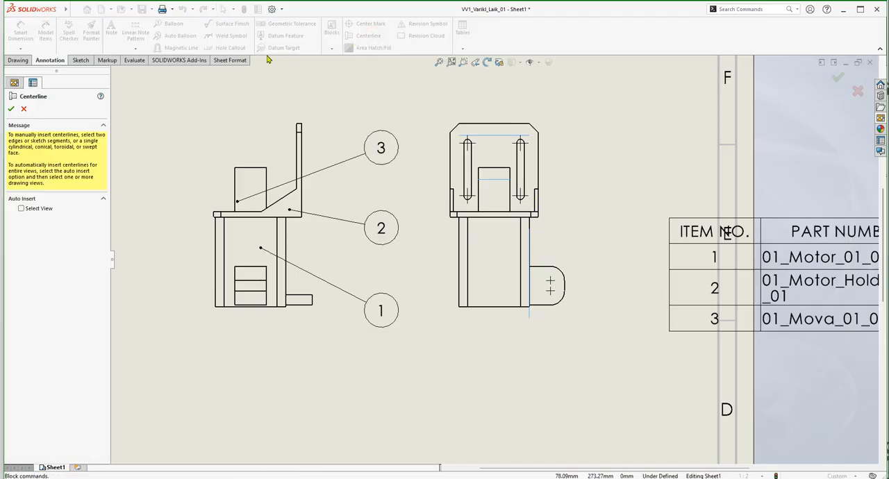
click(580, 234)
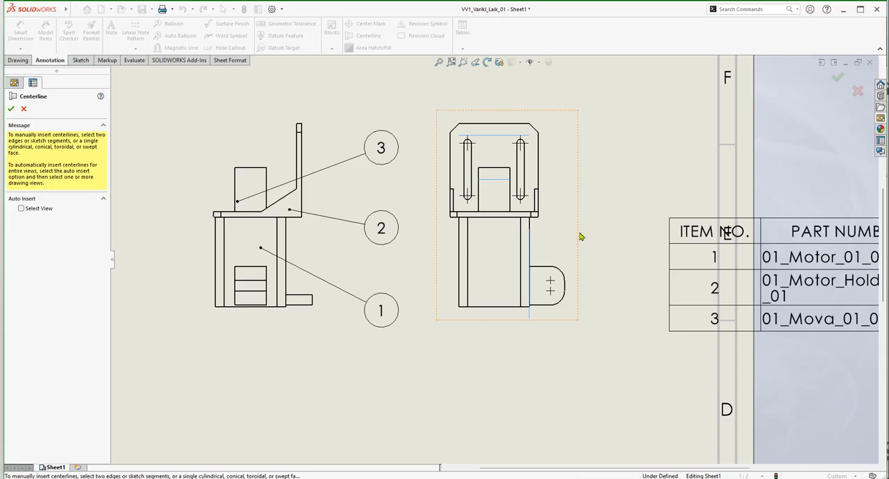
click(20, 208)
click(574, 232)
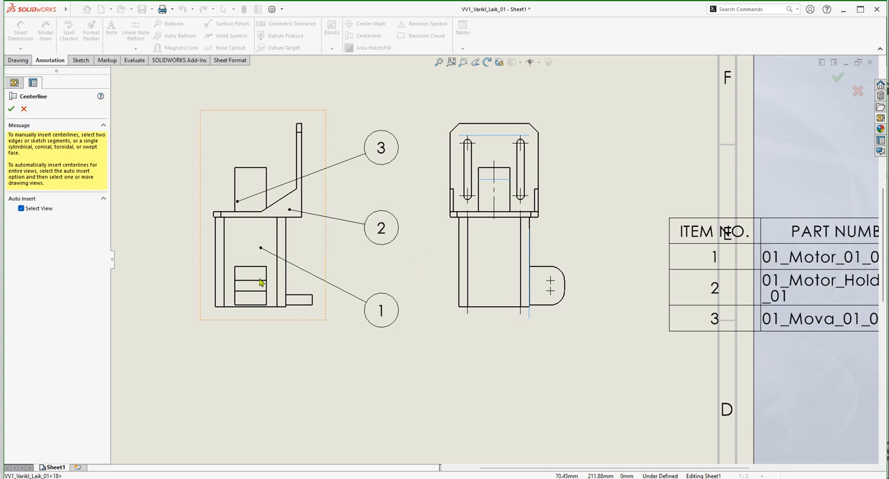
Insert centerlines automatically for the whole front view and finish the Centerline command.
click(201, 299)
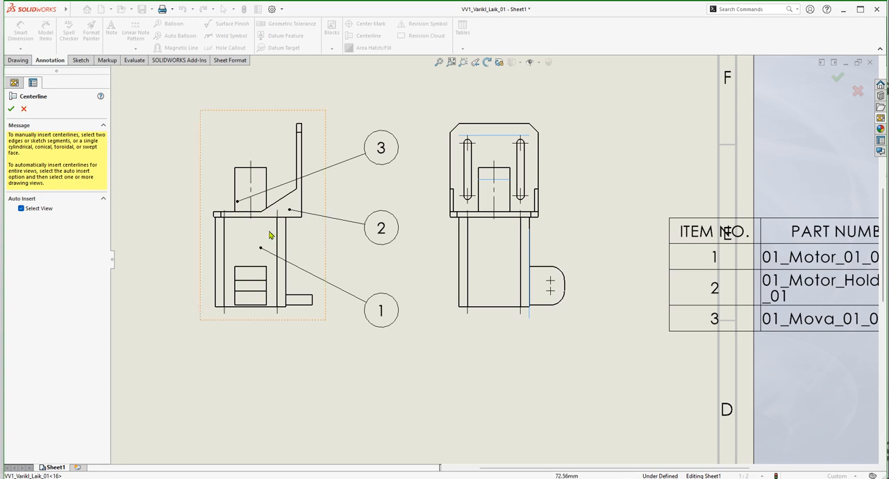
key(f)
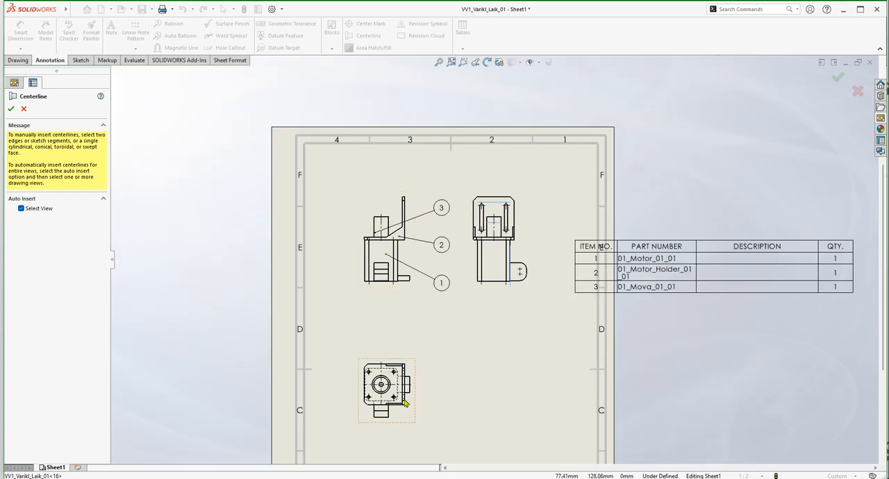
scroll(398, 400, up, 3)
key(f)
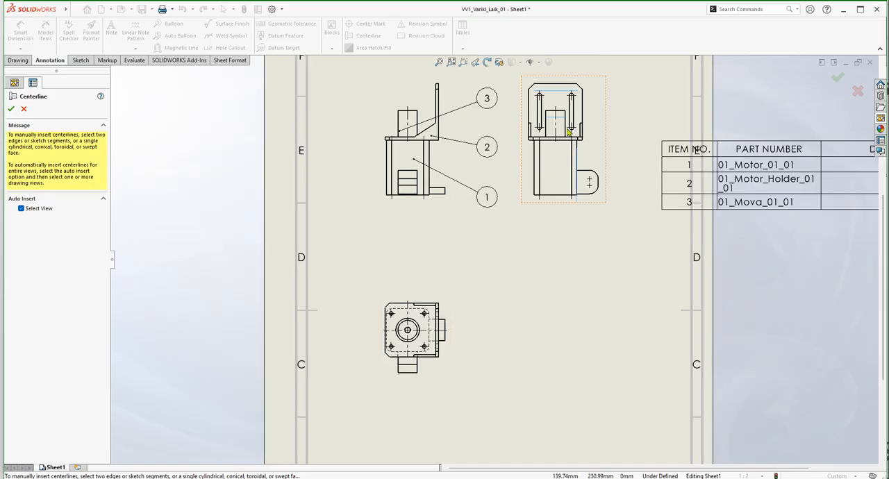
scroll(492, 205, up, 3)
scroll(492, 206, up, 2)
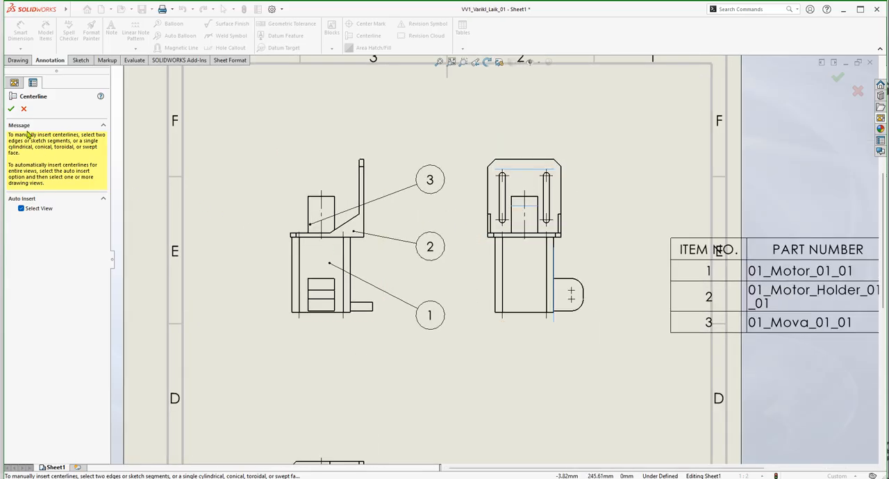
click(9, 109)
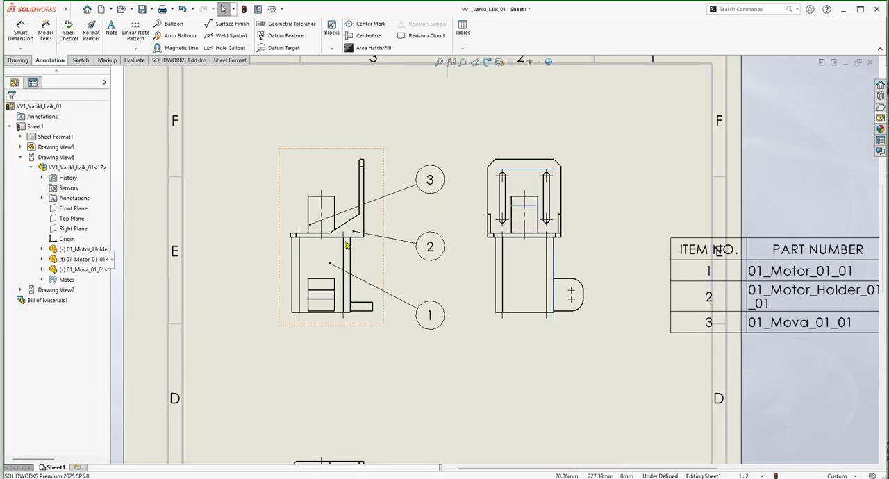
Extend the vertical centerline of the 01_Mova_01_01 part in the front view down past the motor's lower edge.
scroll(347, 245, up, 3)
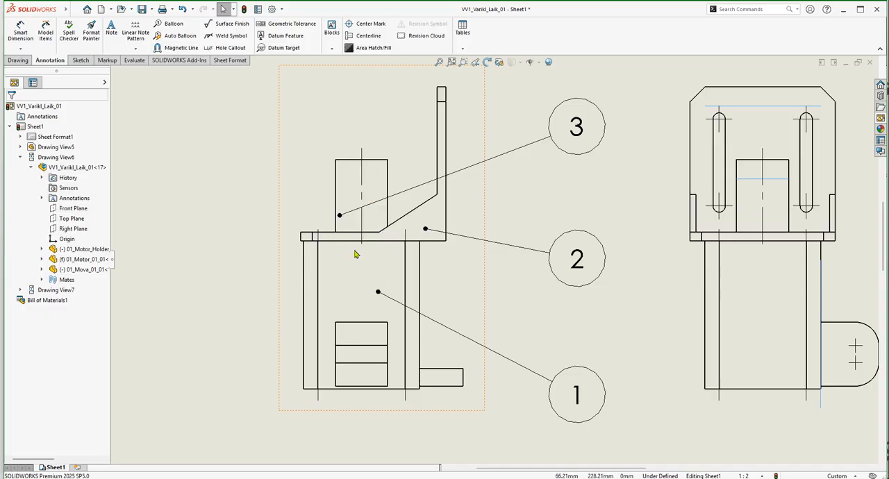
click(362, 194)
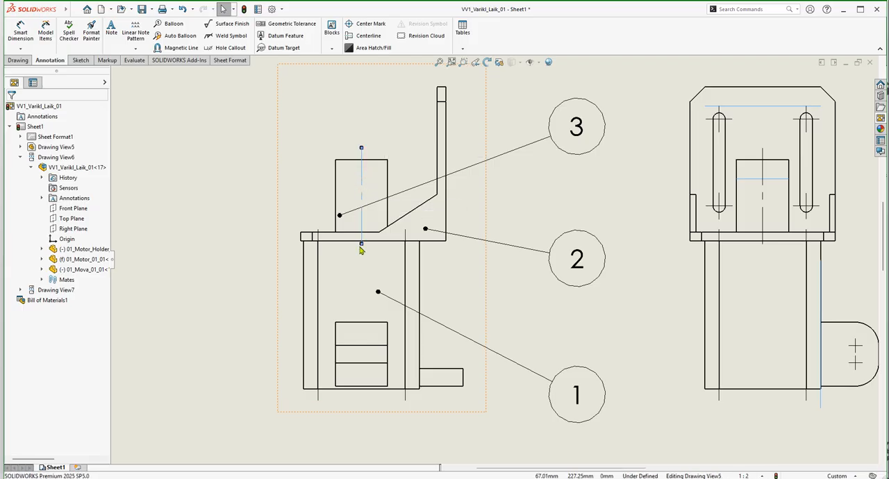
drag(361, 245, 361, 399)
click(381, 409)
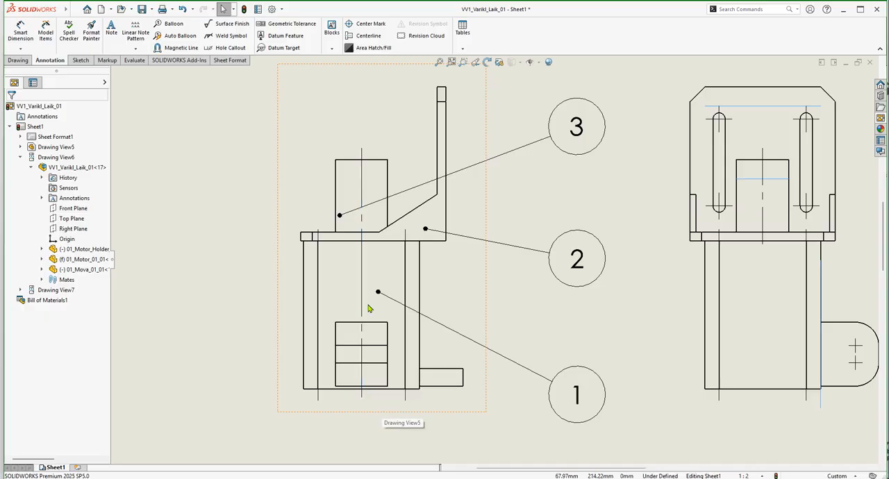
Delete the short vertical centerline through the 01_Mova_01_01 part in the side view.
scroll(361, 313, up, 3)
scroll(603, 266, down, 2)
scroll(603, 266, down, 1)
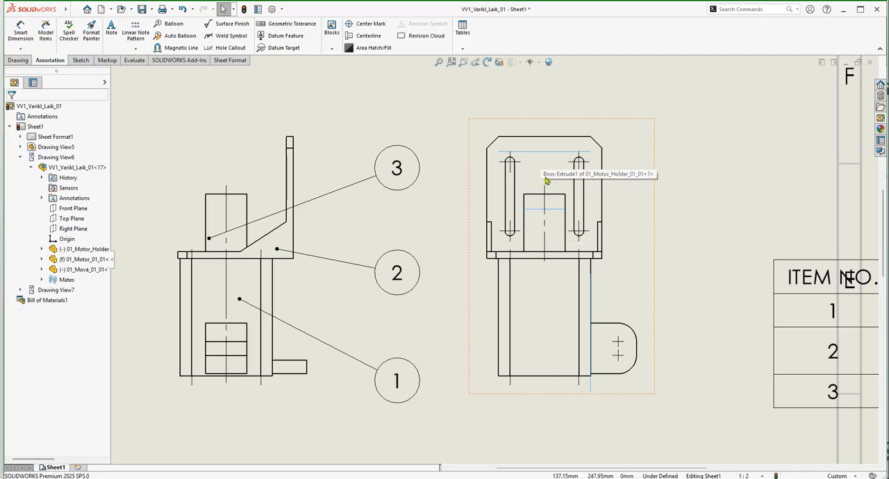
click(545, 226)
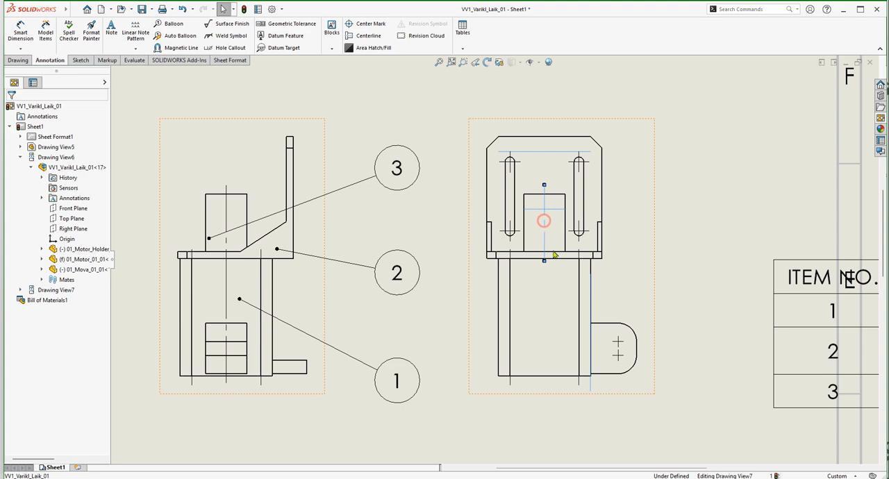
key(Delete)
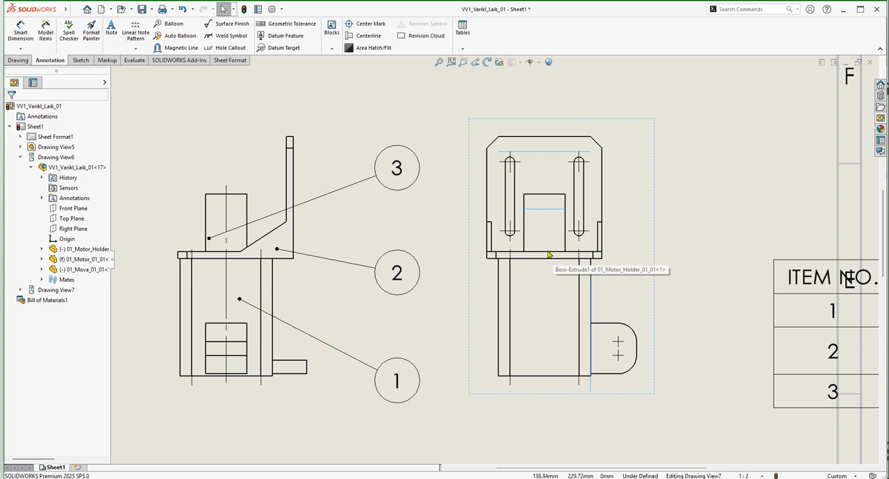
Insert a centerline midway between the motor holder's two outer vertical edges in the side view.
click(366, 36)
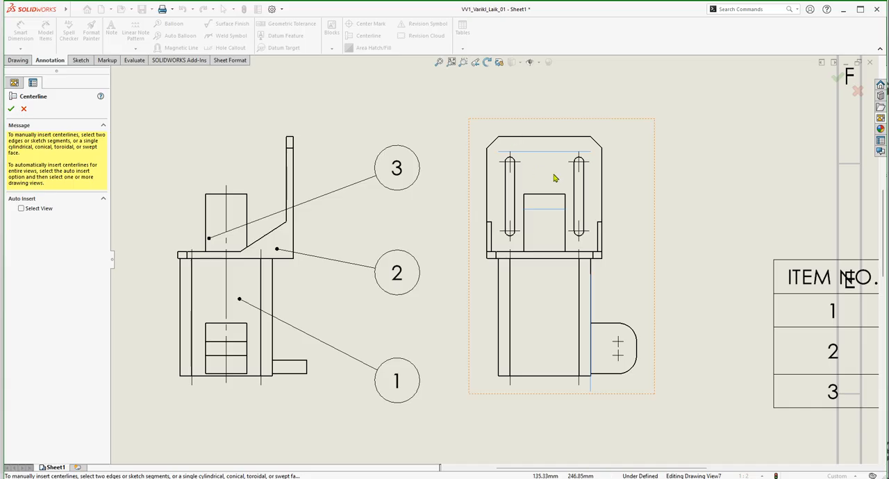
click(602, 185)
click(488, 189)
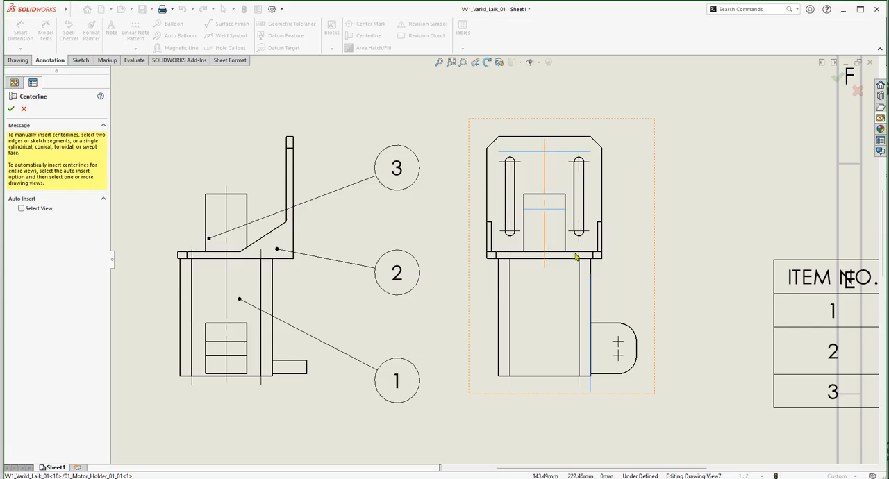
Insert a centerline between the motor body's two outer vertical edges in the side view and finish the Centerline command.
click(591, 299)
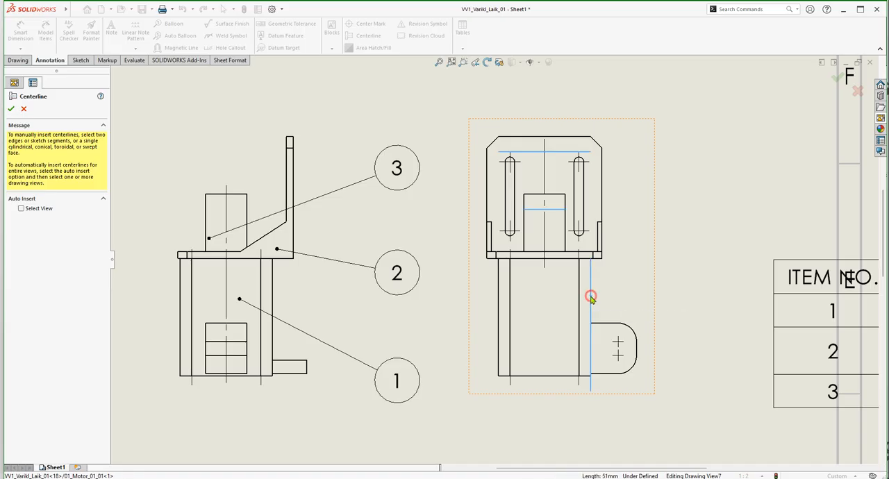
click(498, 303)
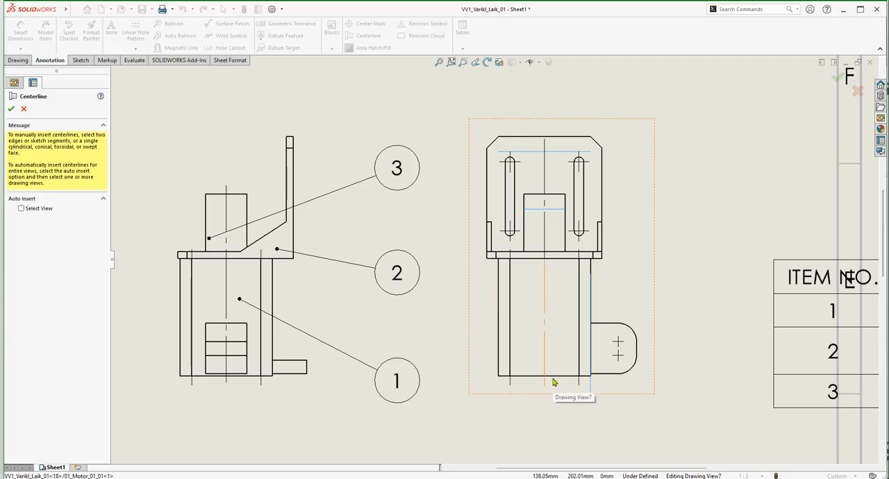
key(Escape)
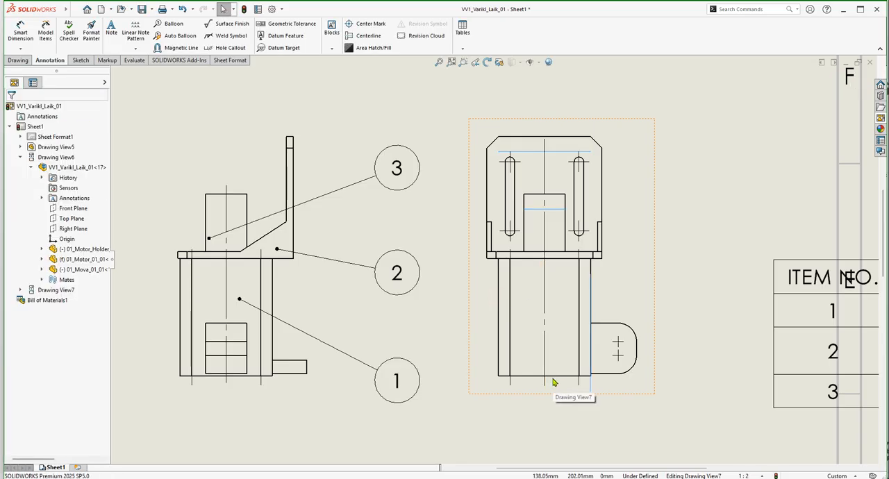
Delete the separate vertical centerline of the motor body in the side view.
scroll(546, 278, down, 1)
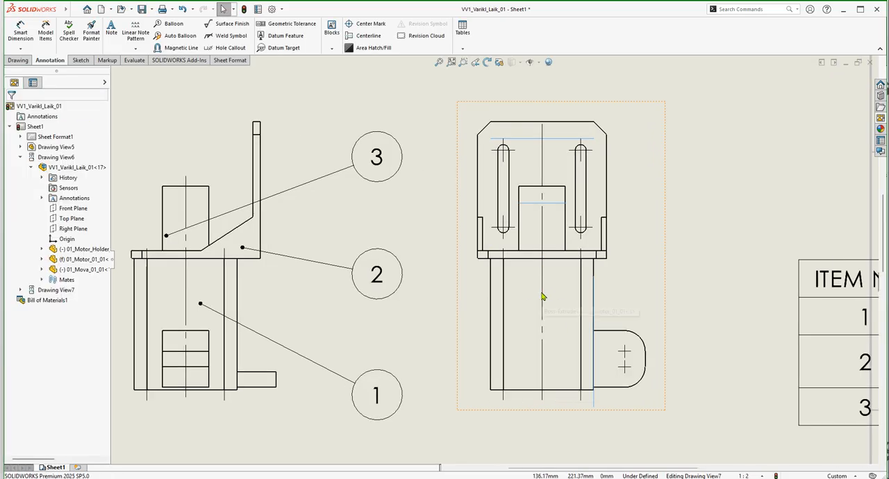
click(542, 297)
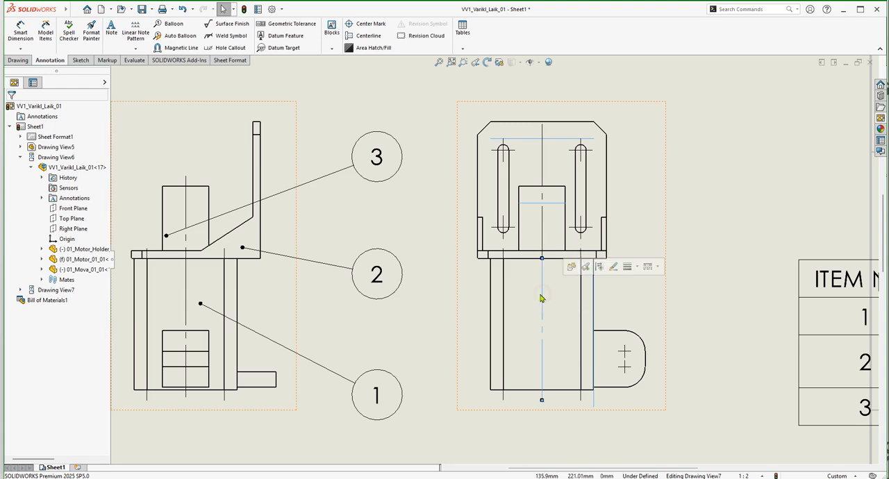
key(Delete)
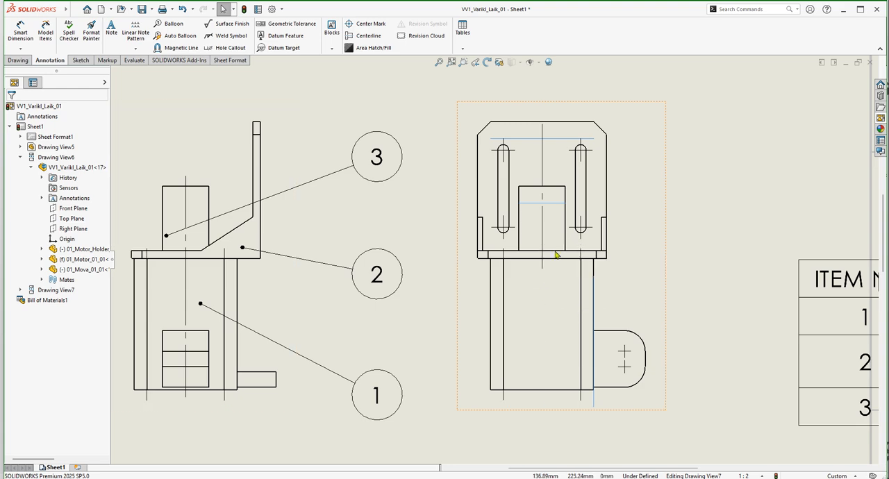
Extend the motor holder's vertical centerline in the side view past the motor's lower edge and above the holder's upper edge.
key(ctrl+z)
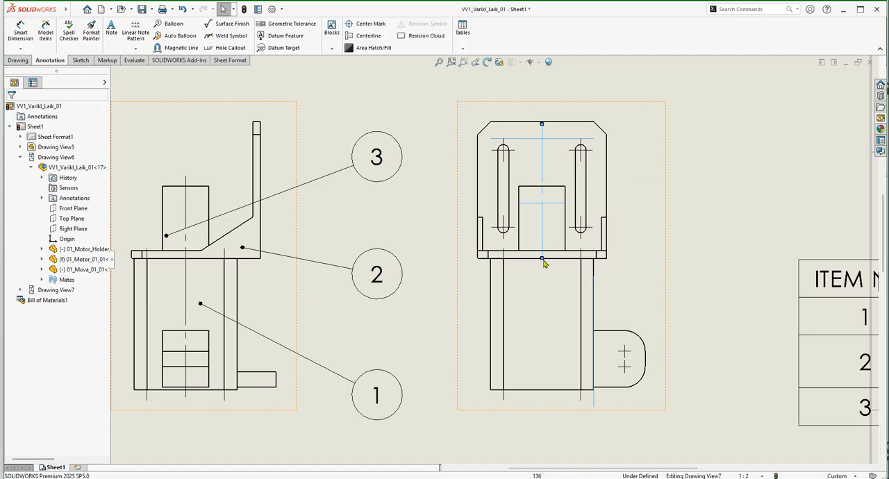
drag(542, 258, 547, 403)
click(564, 419)
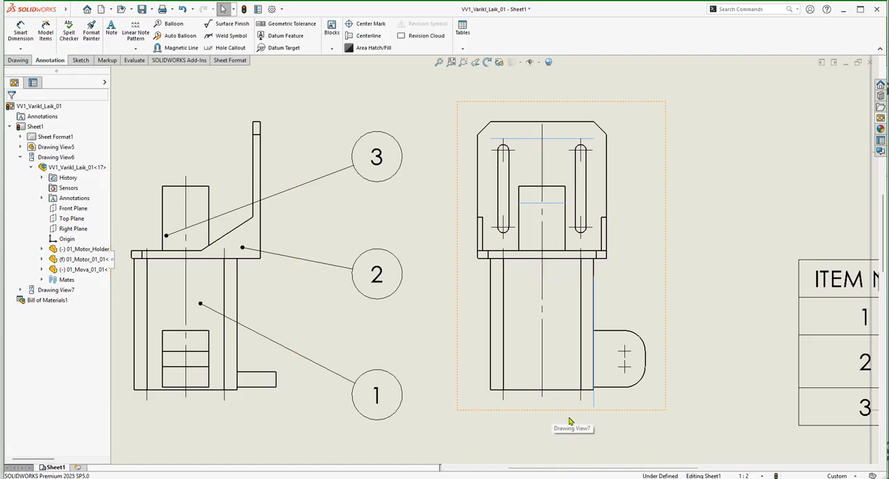
click(543, 146)
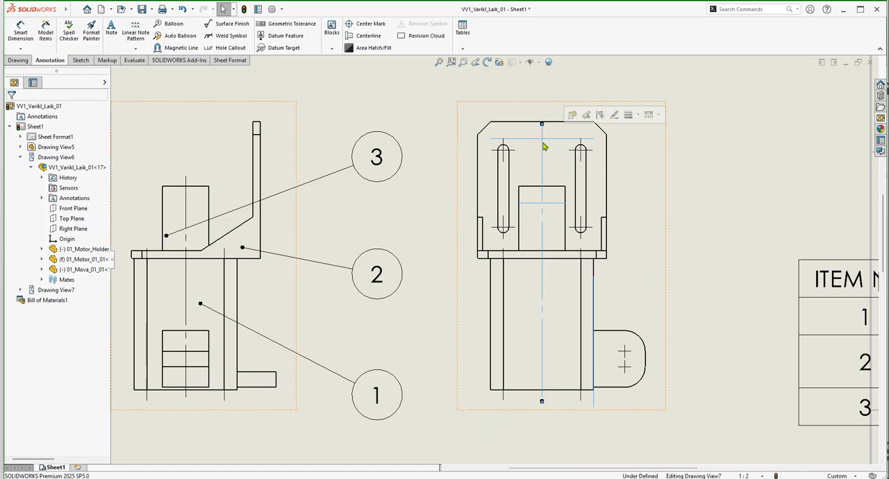
drag(542, 123, 543, 106)
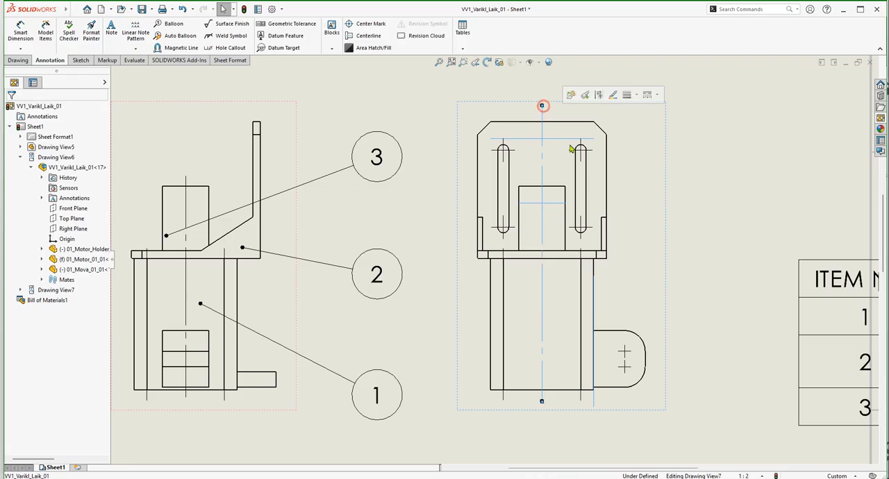
key(Escape)
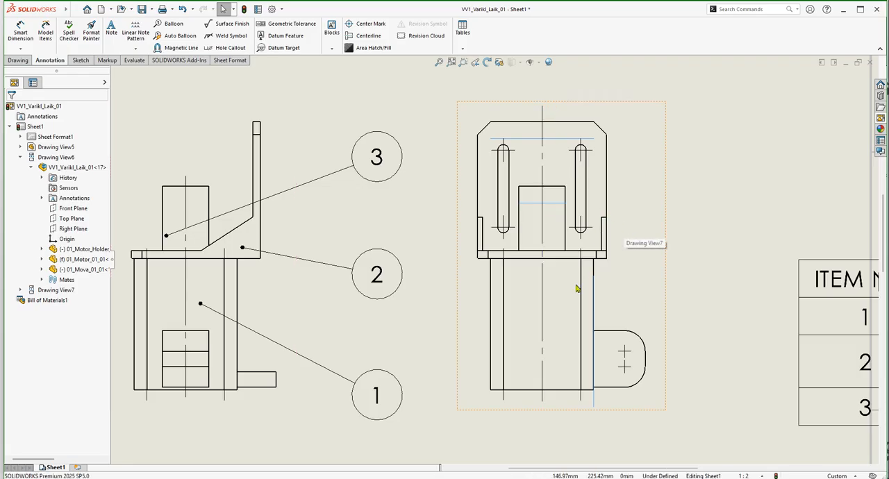
Extend the vertical line of the right slot's upper center mark down along the slot to its lower center mark.
scroll(590, 175, down, 4)
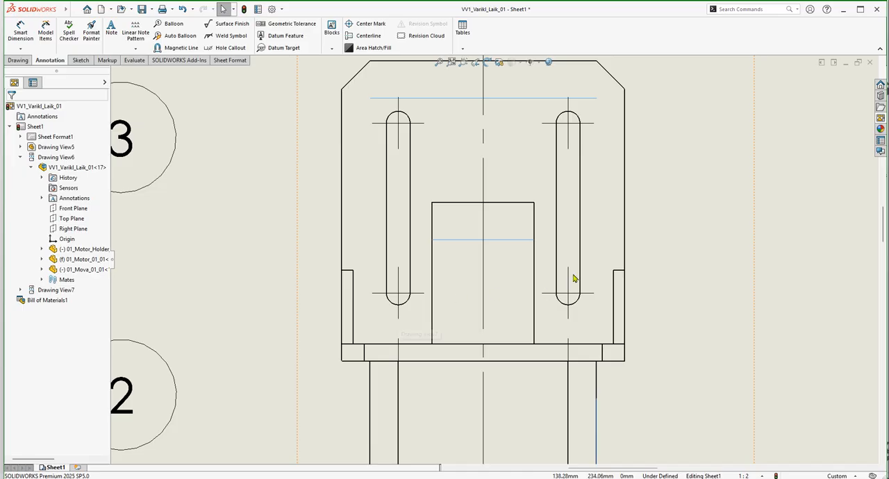
click(568, 143)
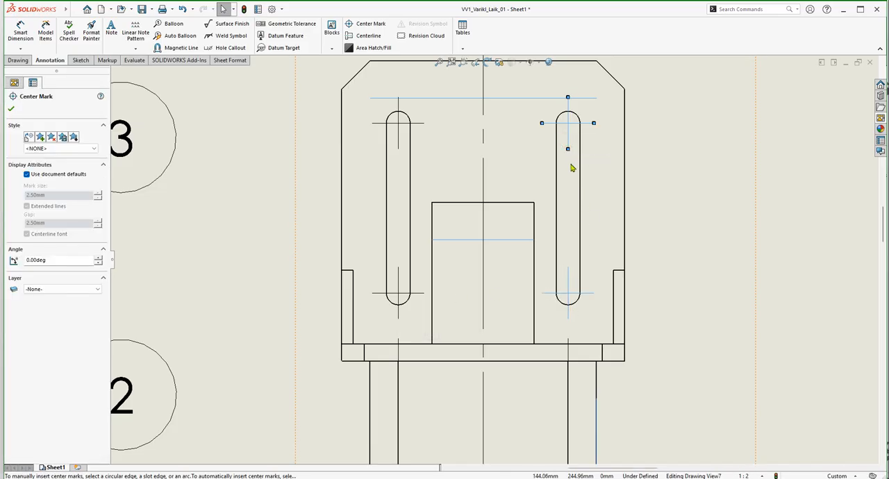
drag(569, 149, 568, 216)
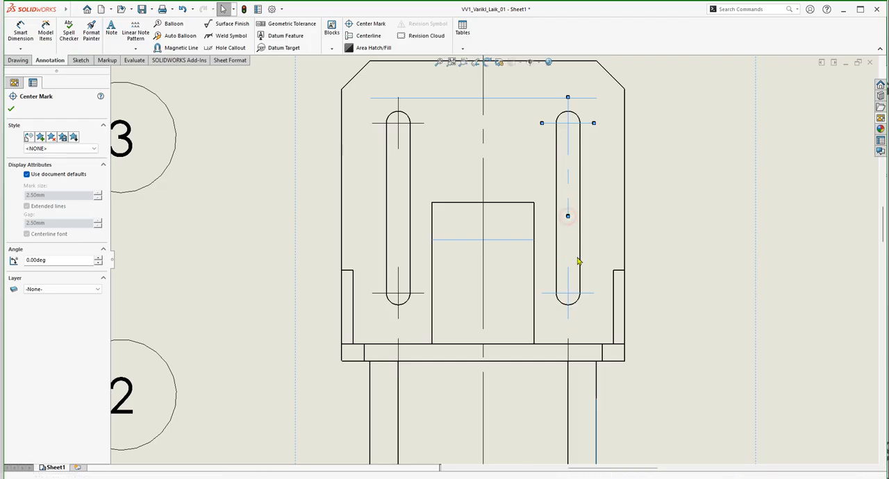
key(Escape)
click(568, 205)
drag(568, 205, 568, 277)
key(Escape)
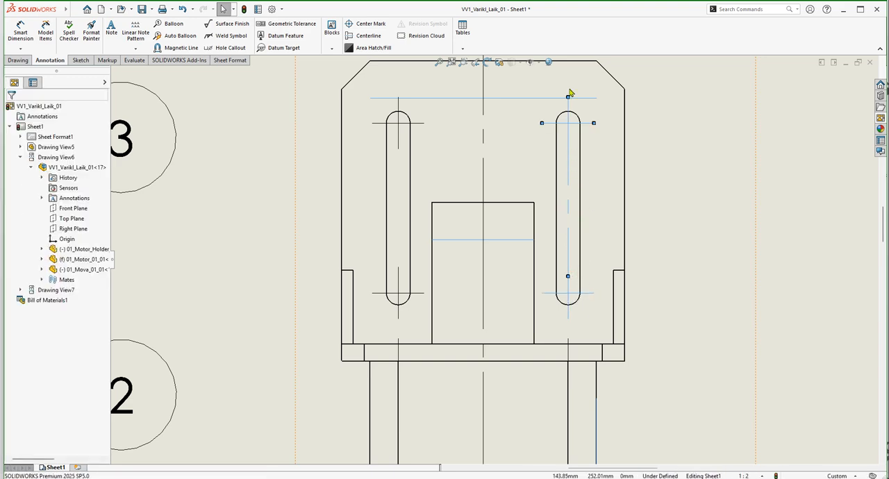
Extend the vertical line of the left slot's upper center mark down to the slot's lower center mark.
click(399, 142)
drag(399, 149, 399, 278)
key(Escape)
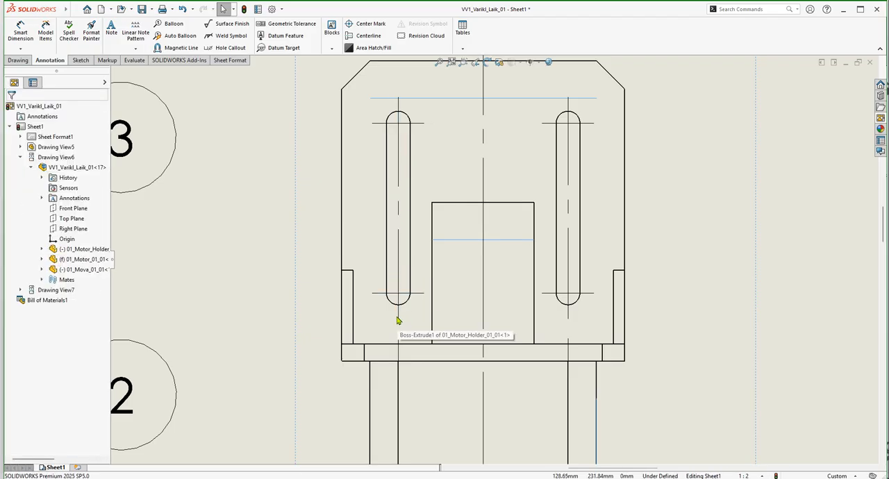
Delete the left slot's lower center mark and extend the upper mark's vertical line past the slot's lower end.
click(398, 319)
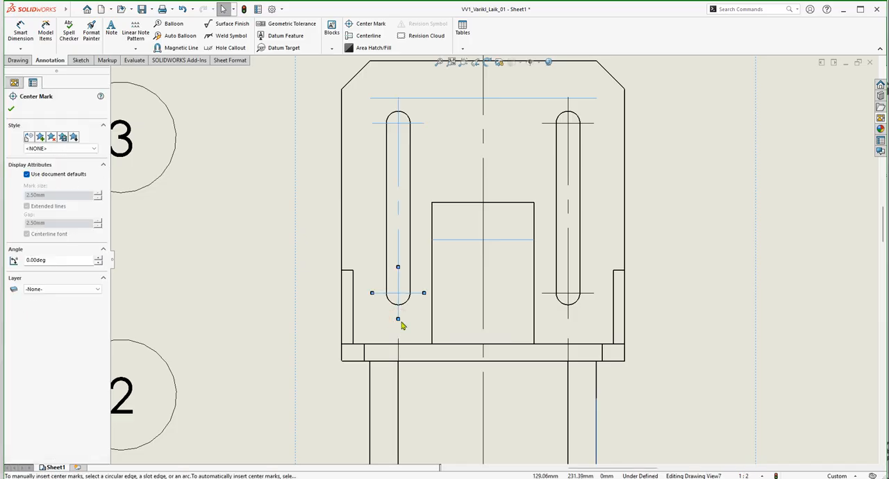
key(Escape)
click(401, 258)
drag(398, 278, 400, 321)
key(Escape)
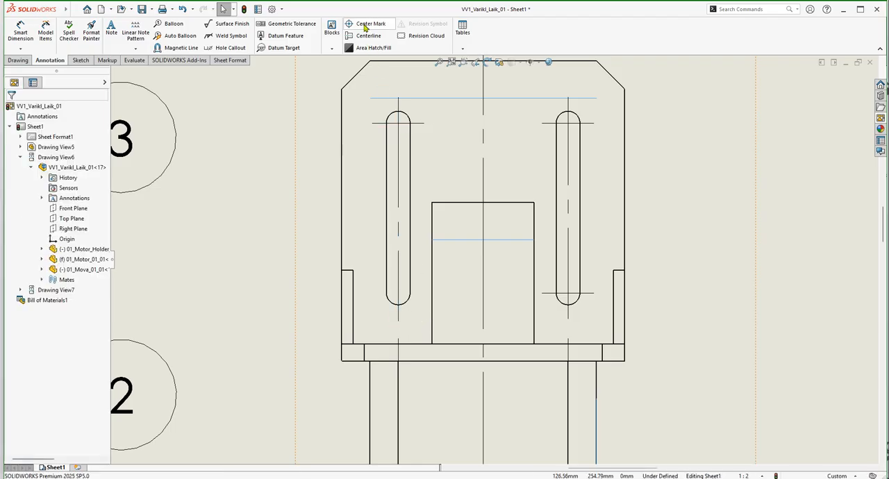
Try adding a center mark to the left slot, then automatic center marks for all holes and slots in the side view.
click(367, 25)
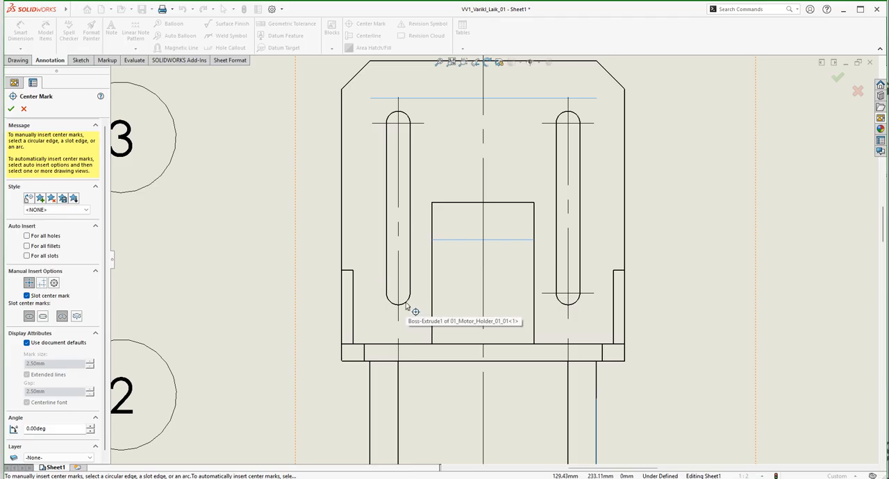
click(405, 305)
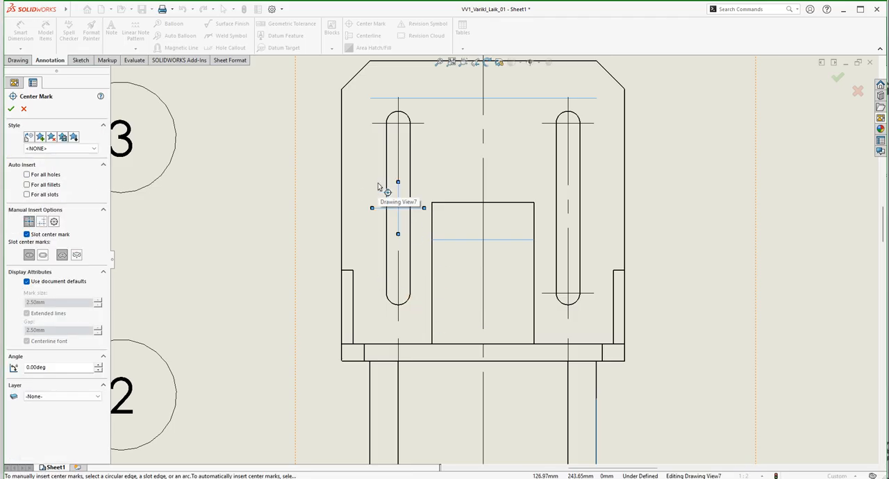
click(54, 221)
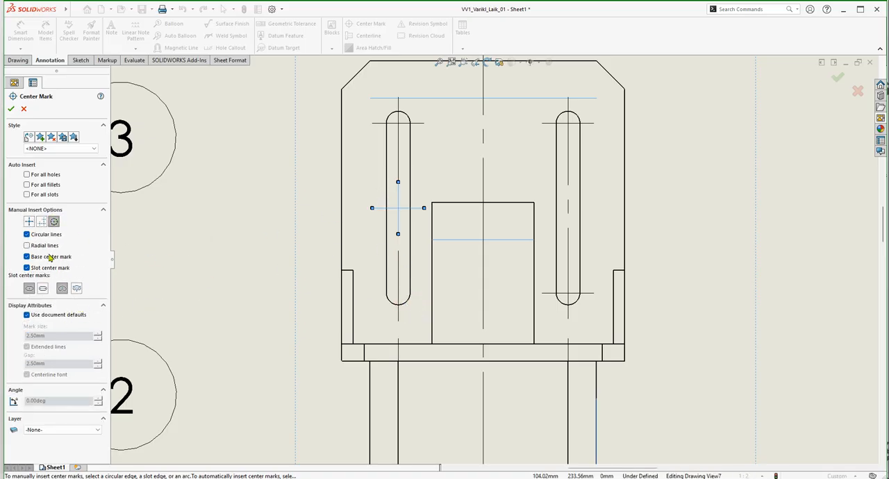
click(27, 175)
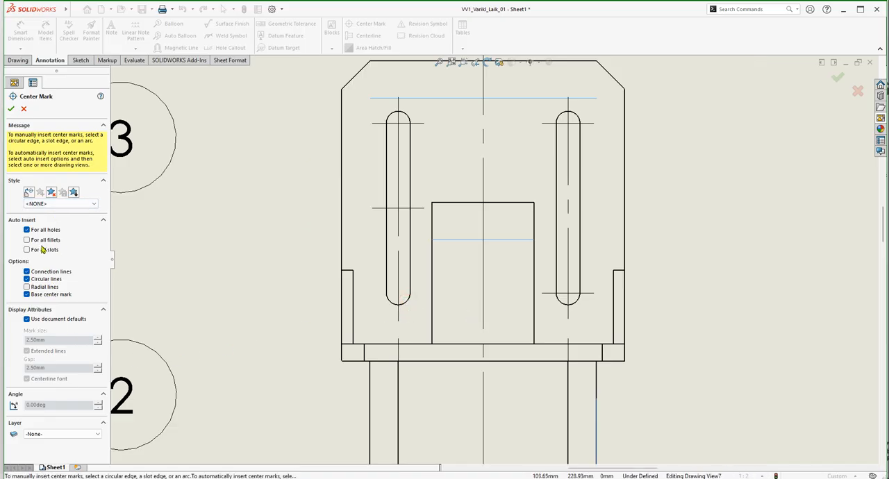
click(27, 250)
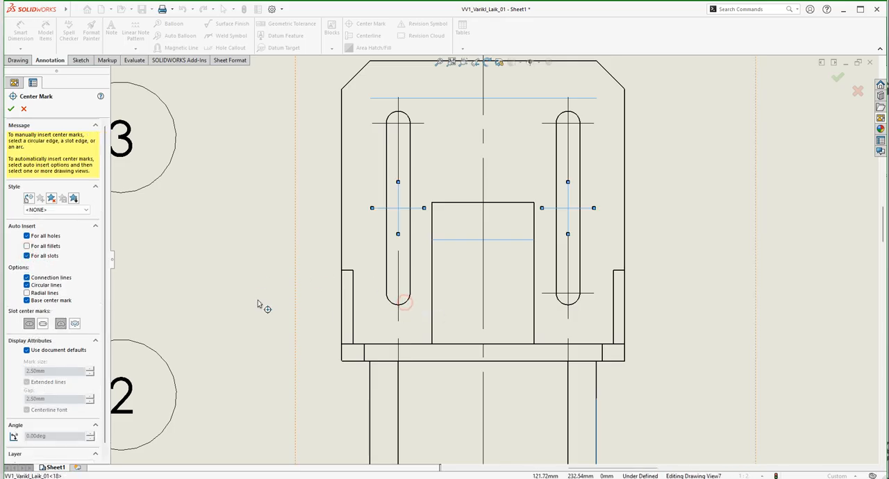
click(11, 110)
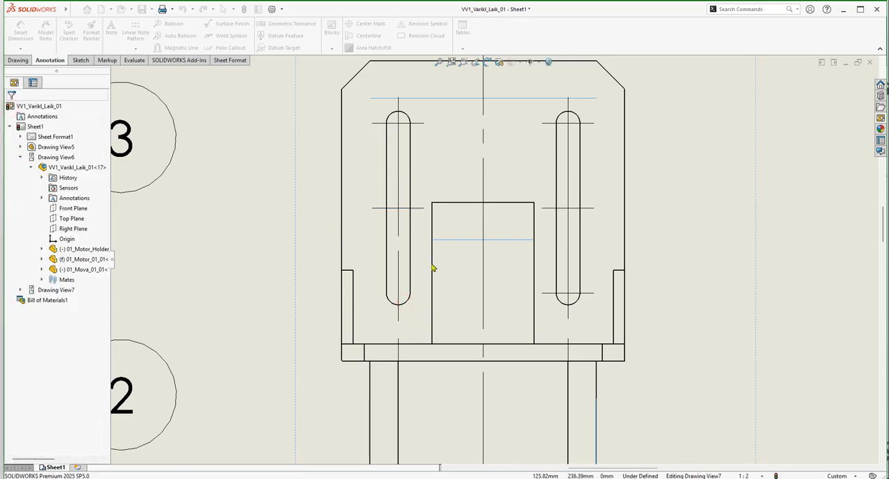
Delete the center marks at the middle of the left slot.
click(403, 207)
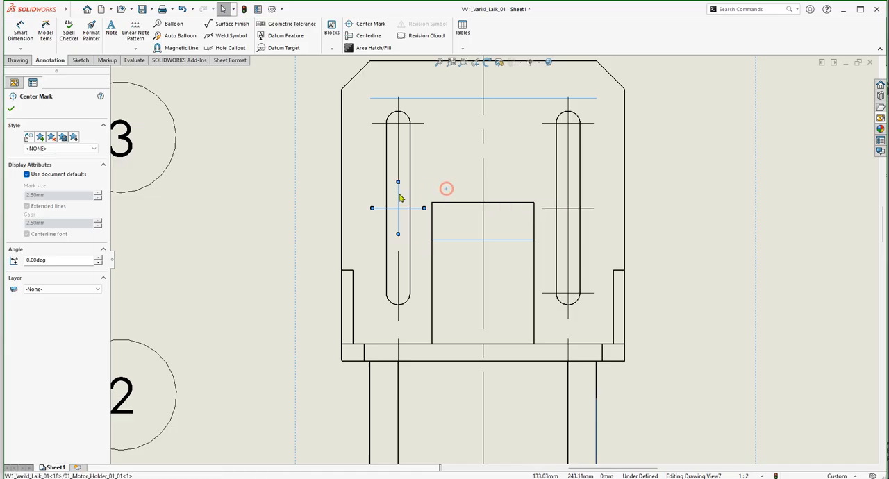
click(398, 200)
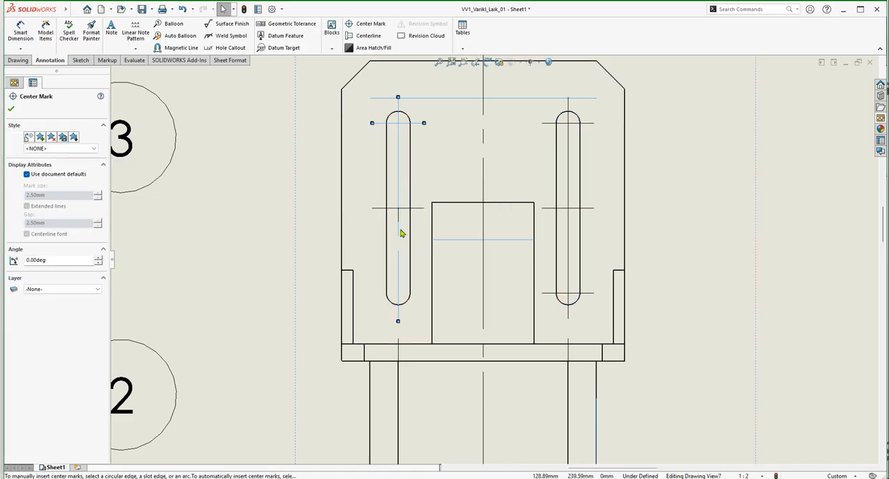
key(Delete)
click(398, 220)
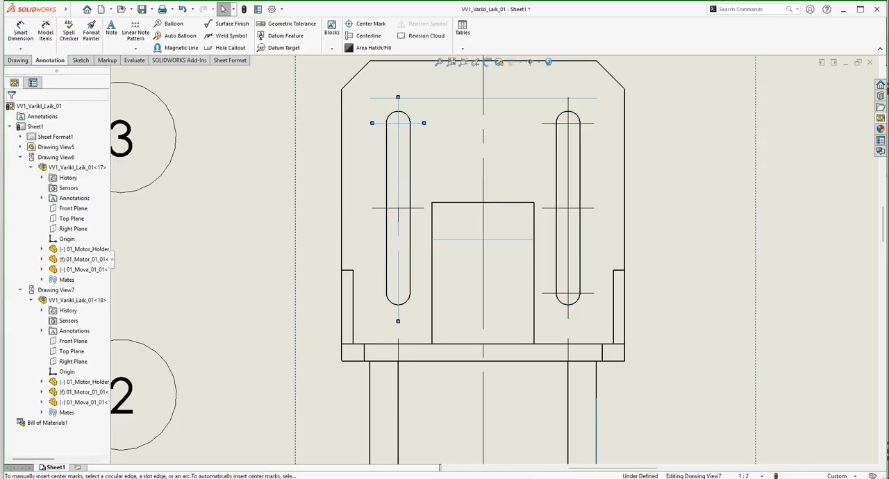
click(398, 221)
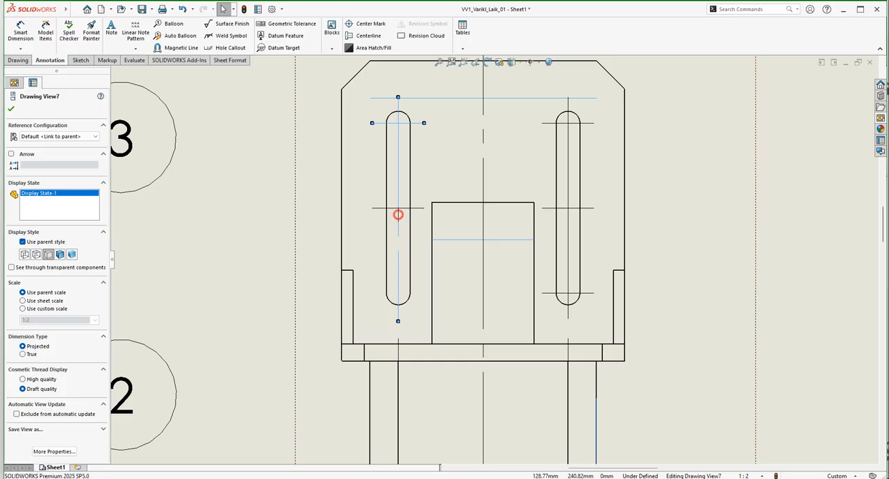
click(396, 213)
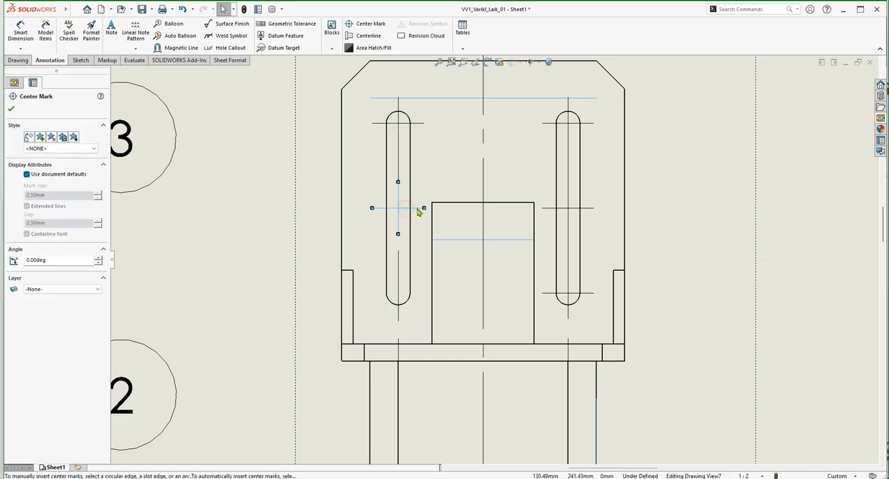
key(Escape)
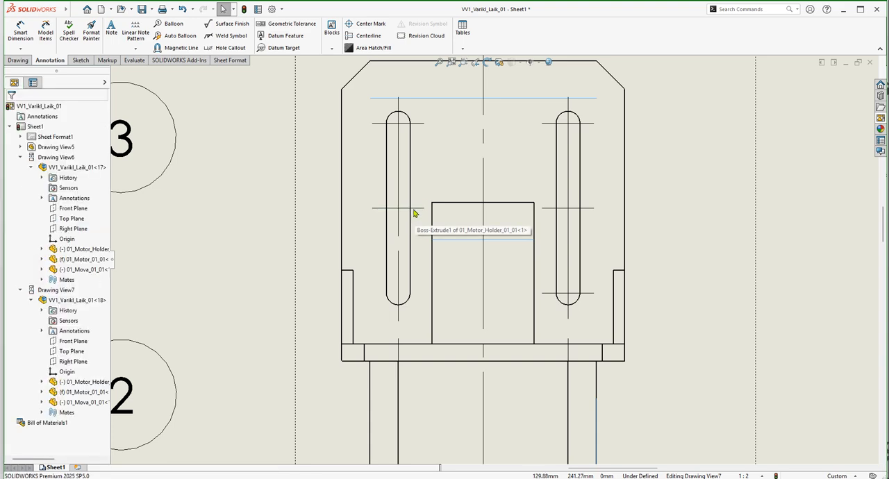
click(414, 211)
key(Escape)
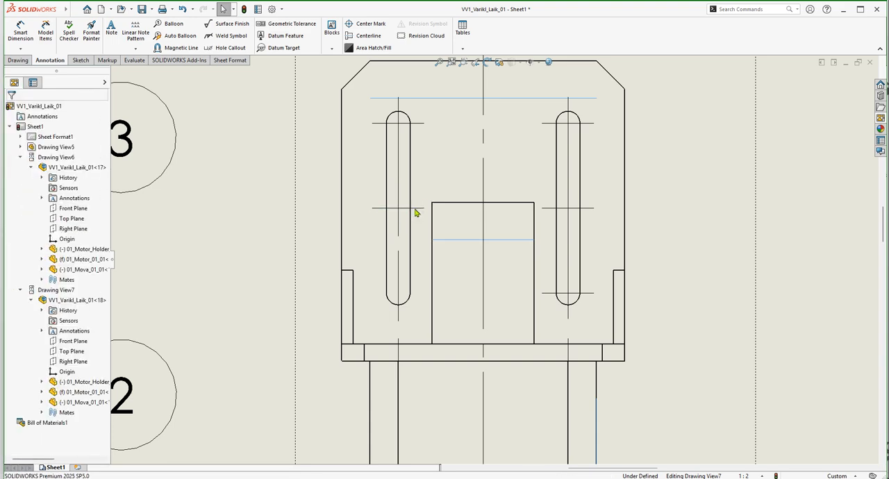
click(419, 209)
key(Delete)
Delete the center mark at the middle of the right slot.
click(585, 209)
key(Delete)
click(586, 208)
key(Delete)
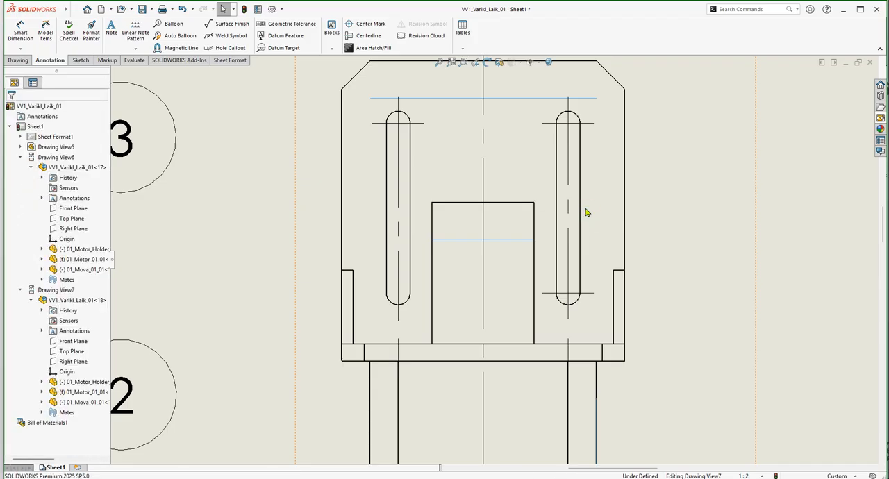
Insert center marks at both ends of the left slot using the slot ends option, with radial lines enabled.
click(373, 25)
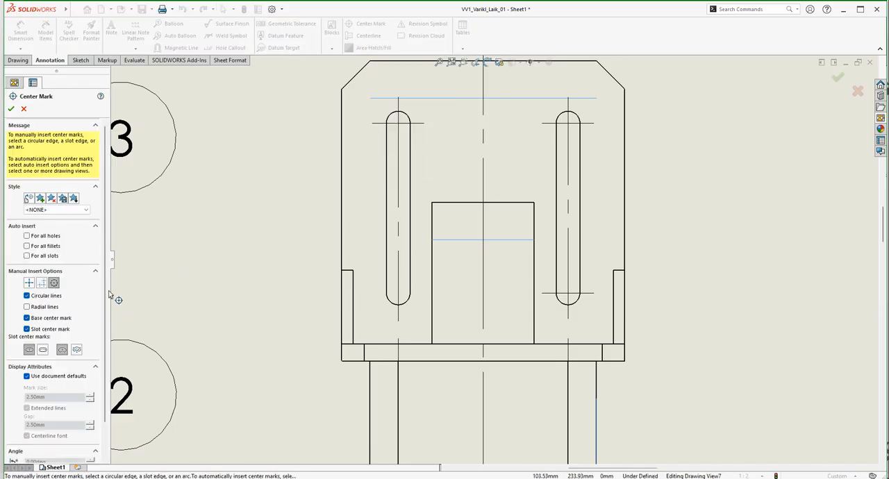
click(27, 307)
click(408, 304)
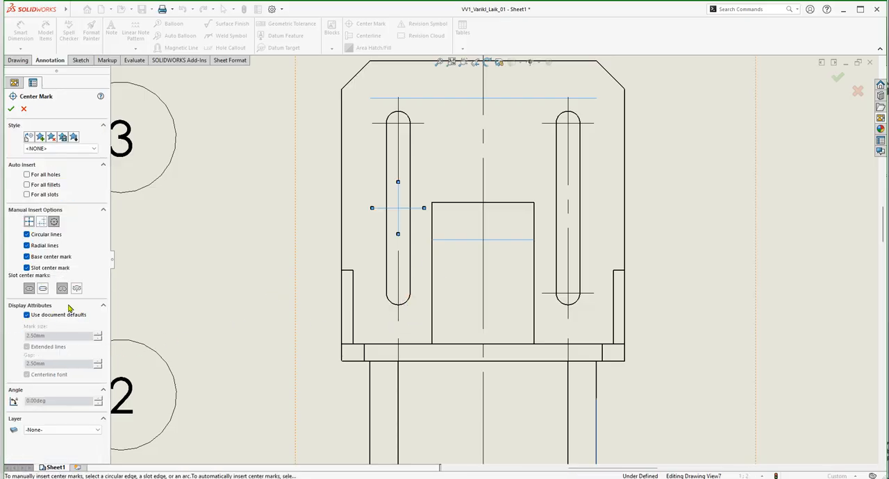
click(43, 289)
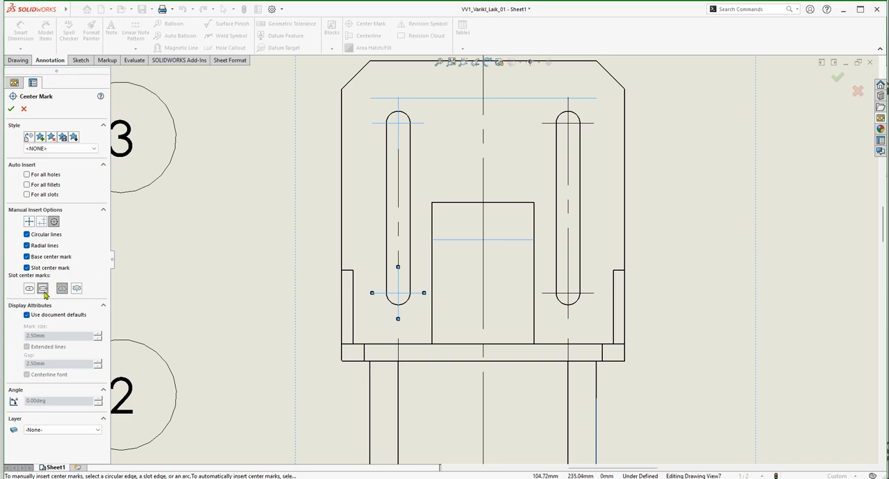
click(13, 109)
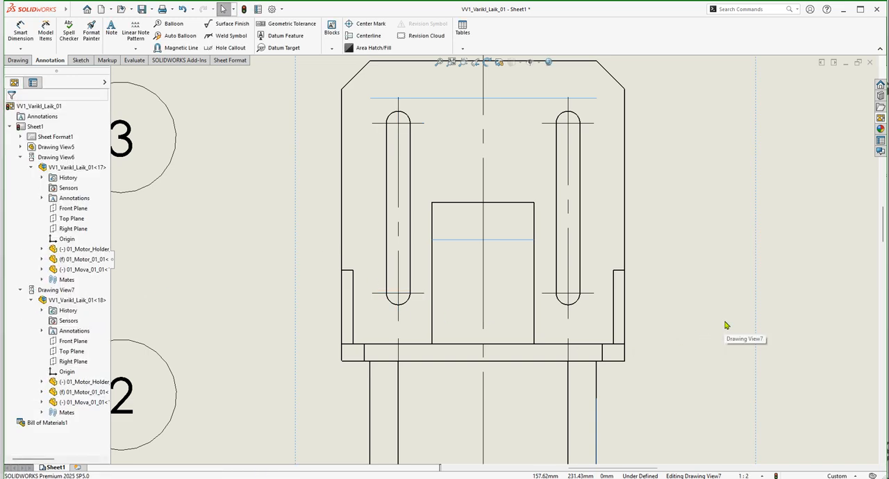
scroll(606, 260, up, 2)
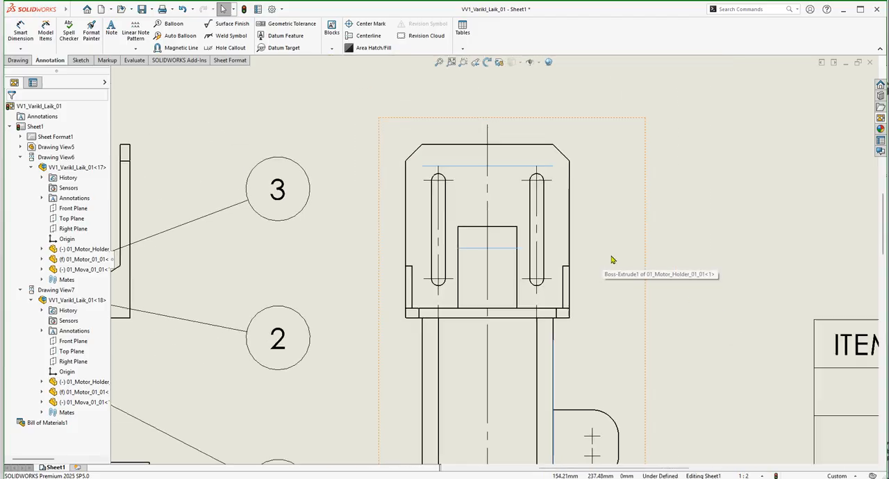
scroll(606, 260, up, 2)
scroll(546, 377, up, 1)
scroll(459, 366, up, 1)
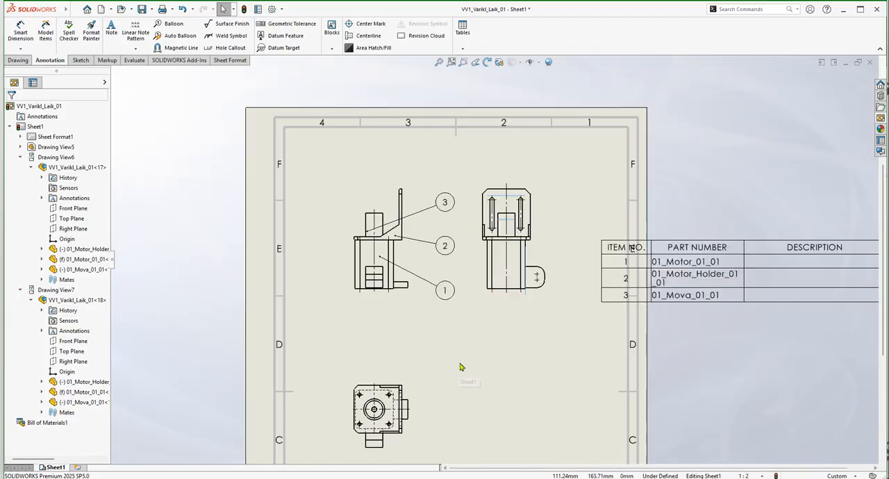
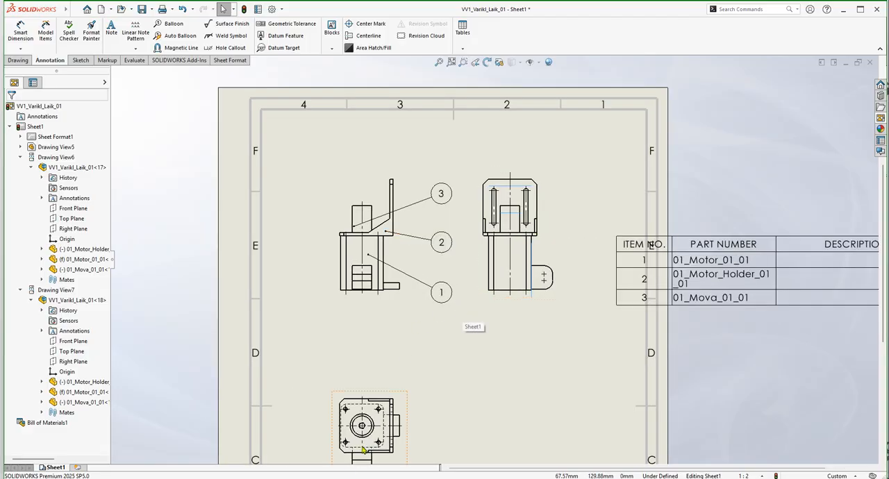
Dimension the horizontal spacing between the two upper mounting holes in the top view, placing the dimension above the view.
scroll(361, 438, down, 2)
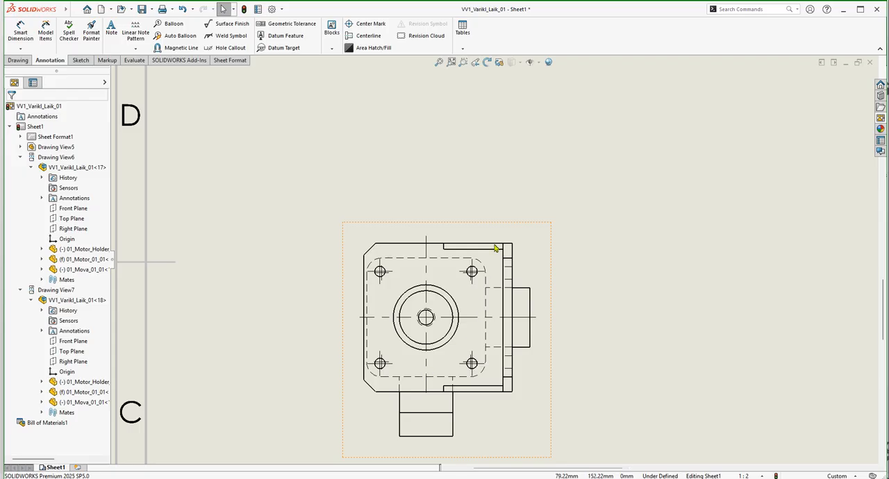
scroll(499, 244, down, 4)
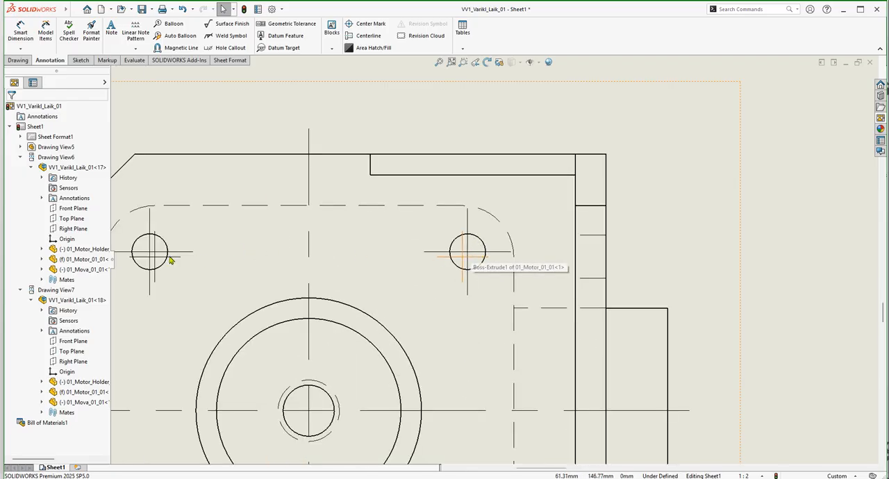
scroll(338, 178, up, 3)
click(20, 31)
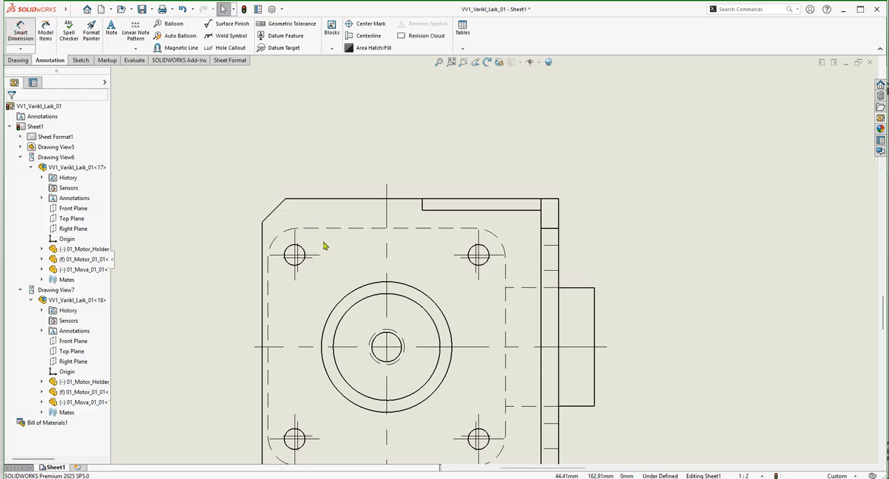
scroll(327, 254, down, 5)
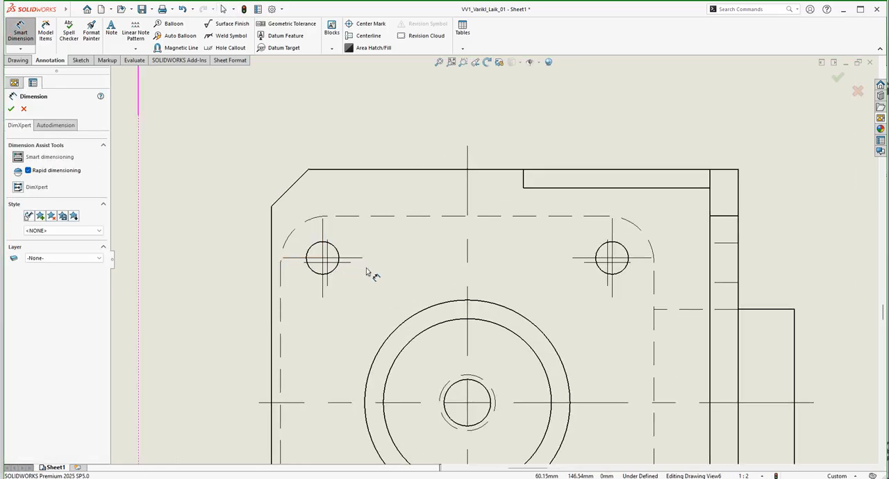
click(344, 226)
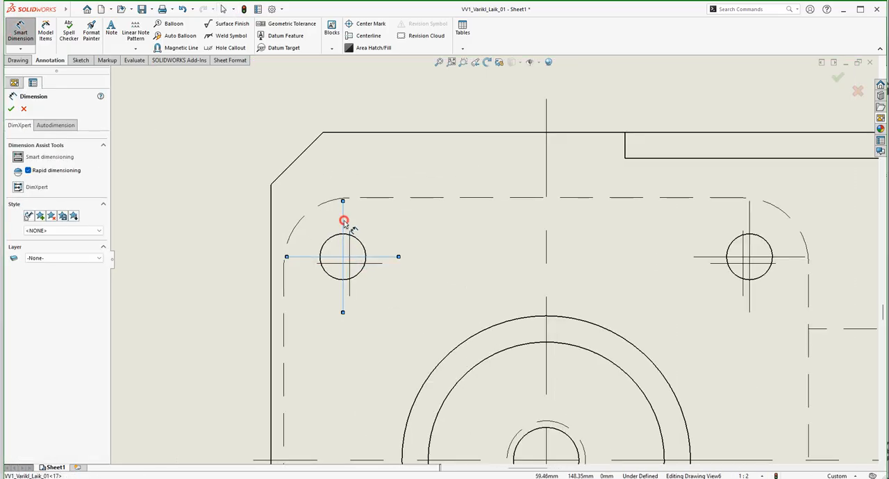
click(748, 214)
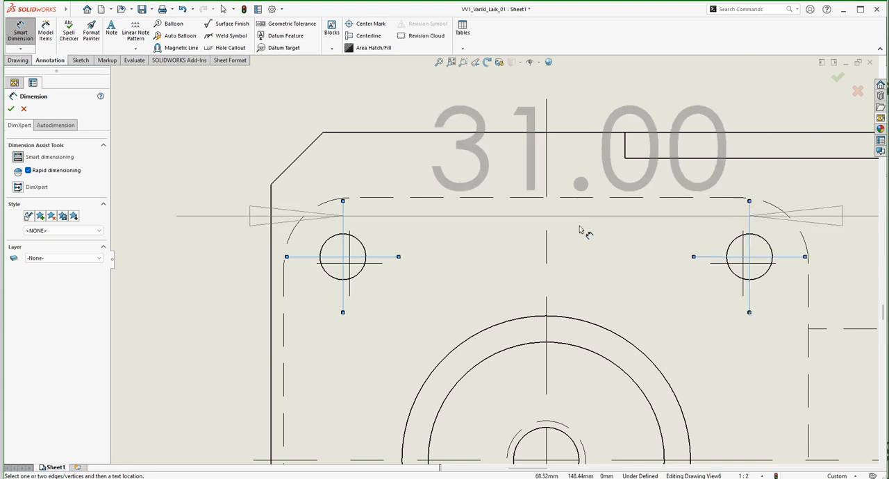
scroll(542, 216, up, 5)
click(513, 220)
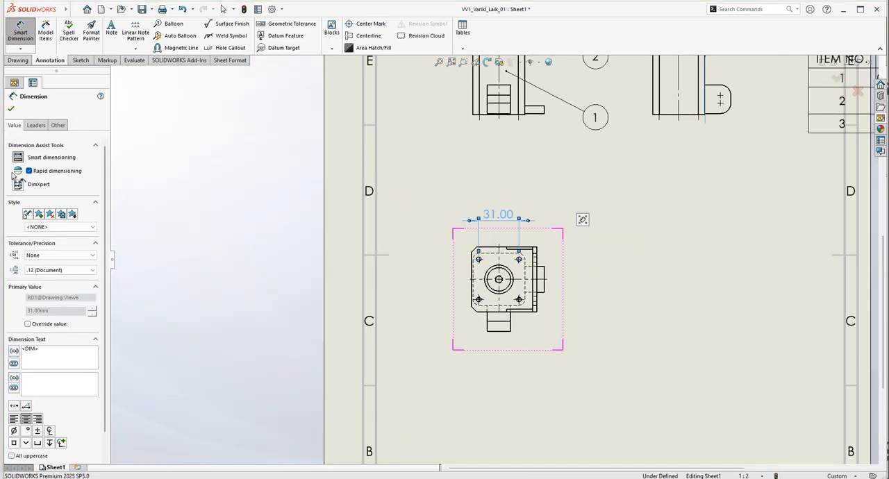
click(11, 111)
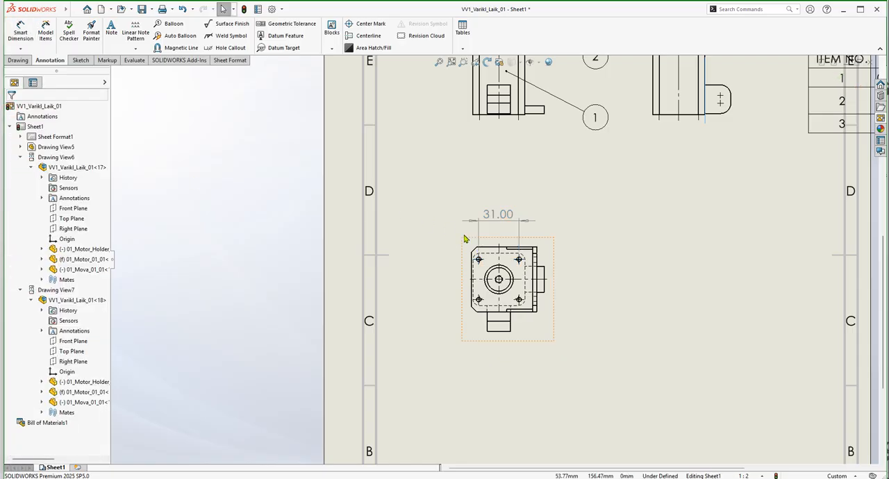
Dimension the vertical spacing between the two left mounting holes in the top view, placing the dimension left of the view.
click(21, 35)
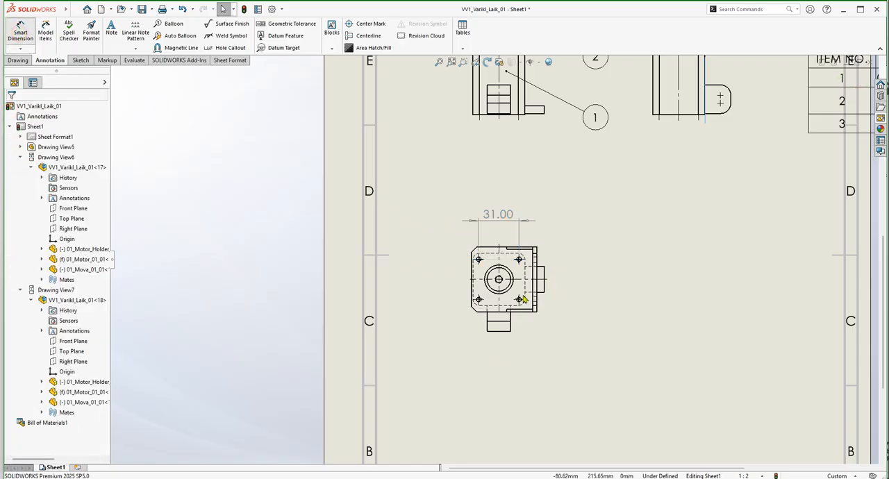
scroll(490, 278, down, 5)
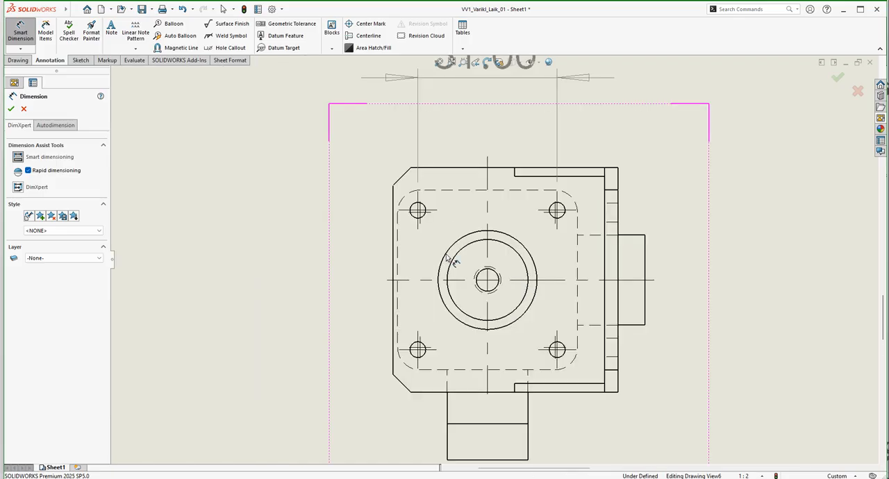
scroll(444, 249, up, 2)
click(422, 220)
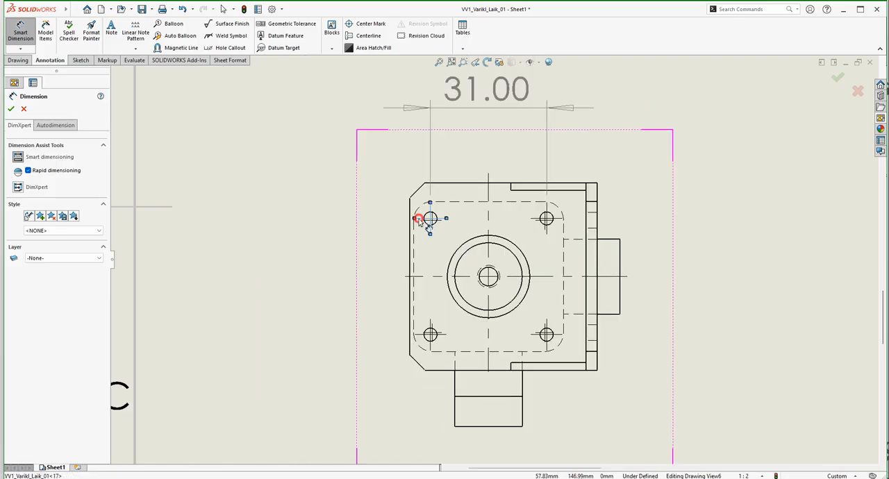
click(421, 334)
click(371, 273)
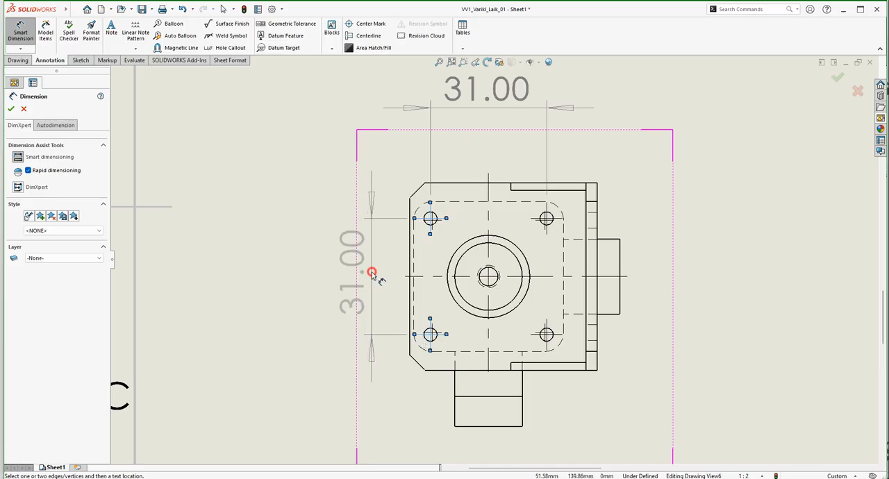
click(9, 109)
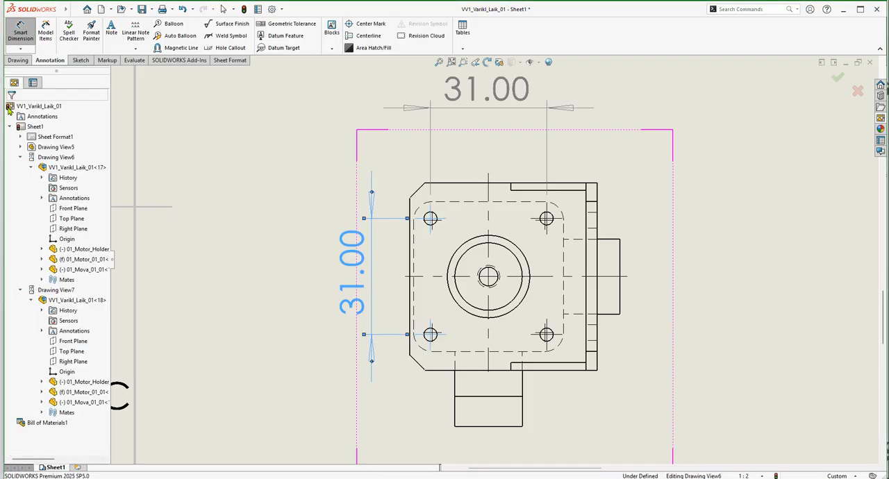
scroll(413, 254, up, 12)
key(Escape)
Set up a Model Items import from the entire model with marked and unmarked dimensions, instance/revolution counts and axes.
scroll(487, 264, up, 1)
scroll(537, 216, down, 3)
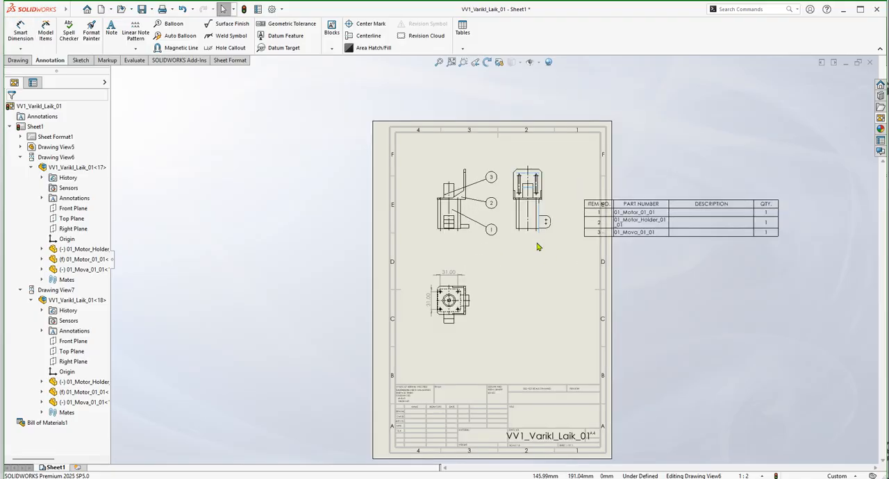
scroll(546, 250, down, 1)
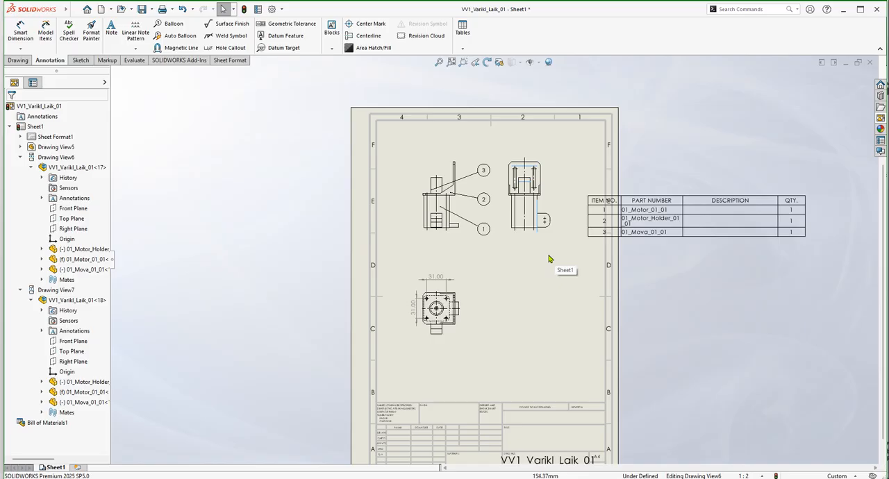
scroll(549, 256, down, 1)
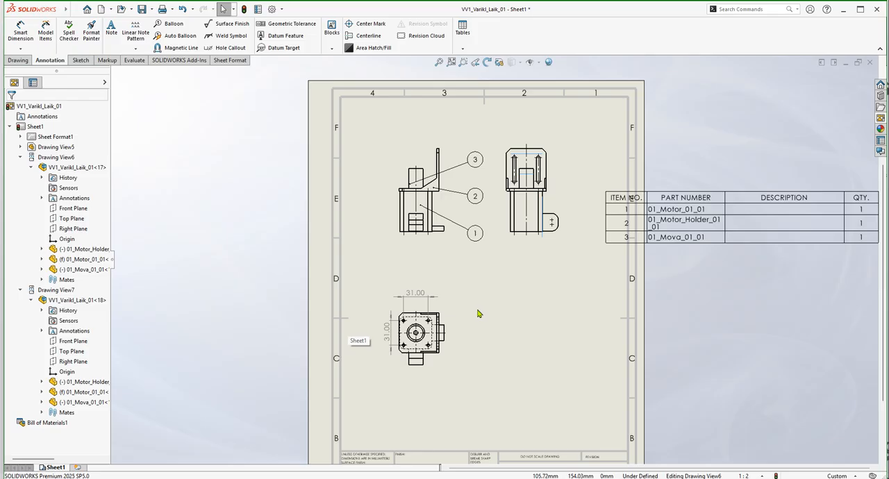
click(512, 308)
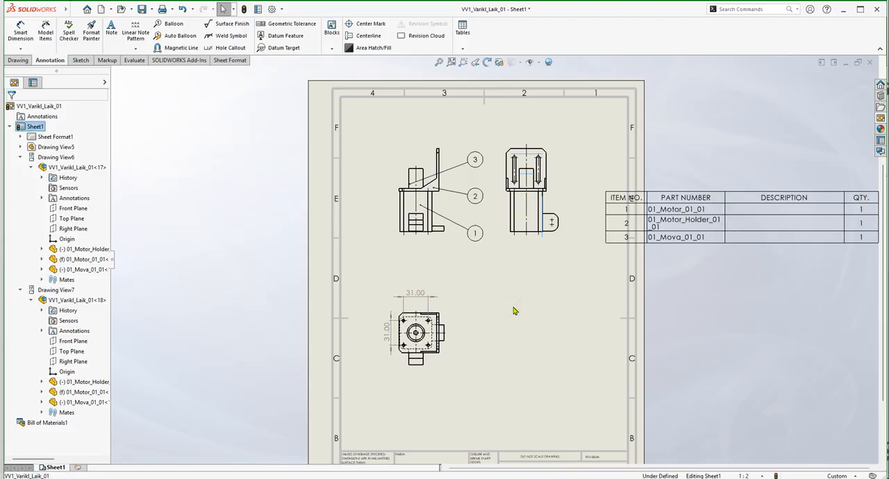
click(46, 39)
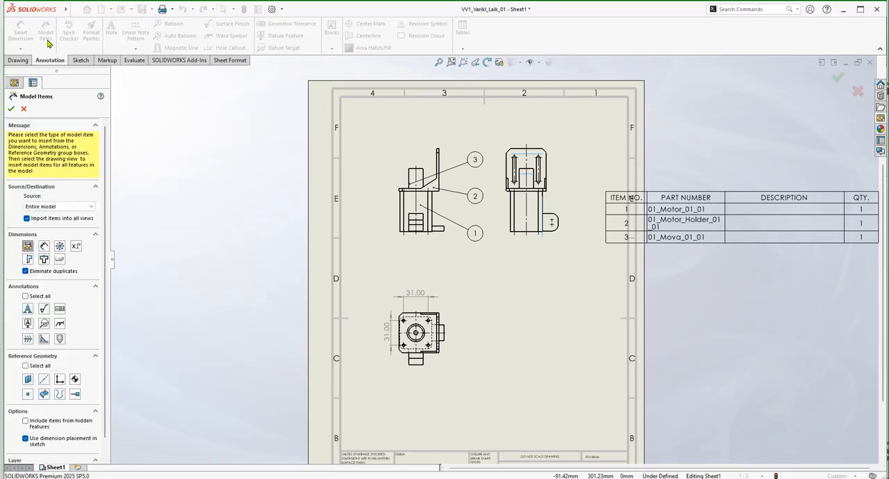
click(43, 246)
click(60, 247)
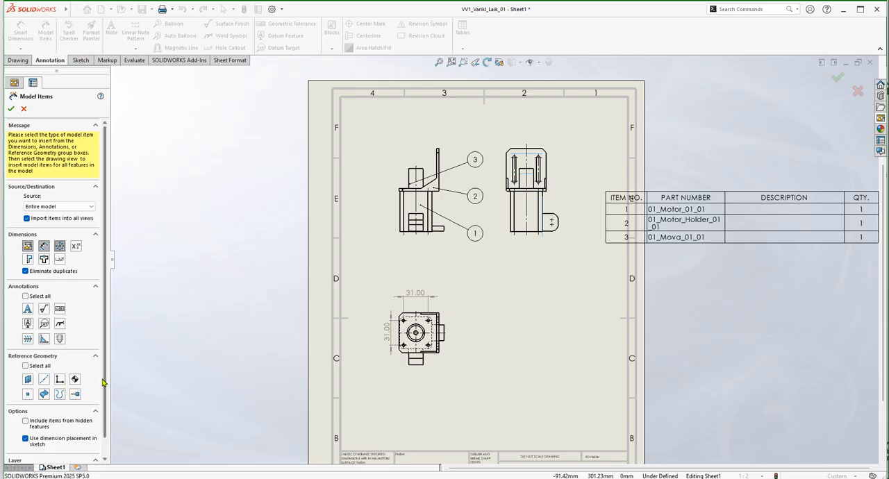
click(45, 382)
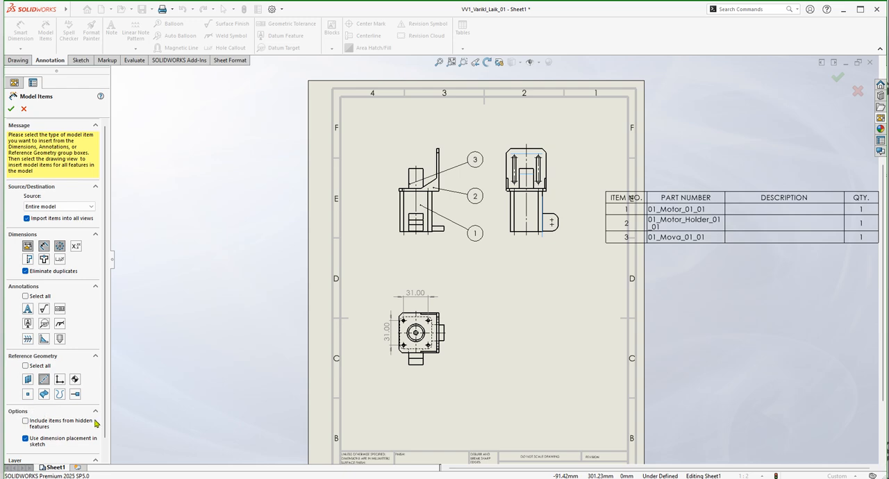
click(72, 207)
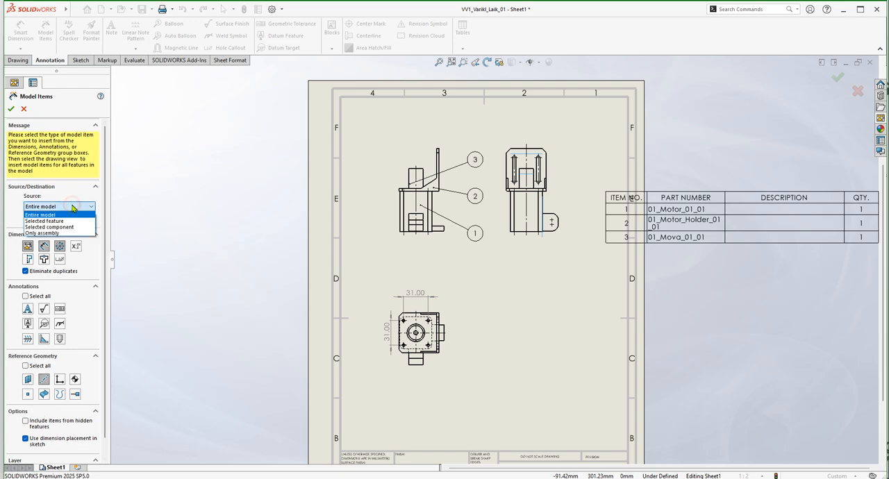
click(72, 207)
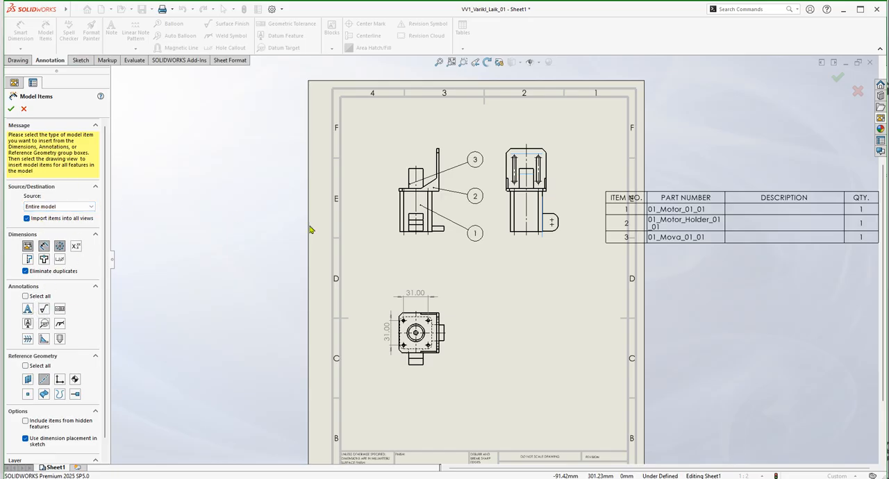
Try importing the chosen model items into all drawing views instead of only the side view.
click(505, 239)
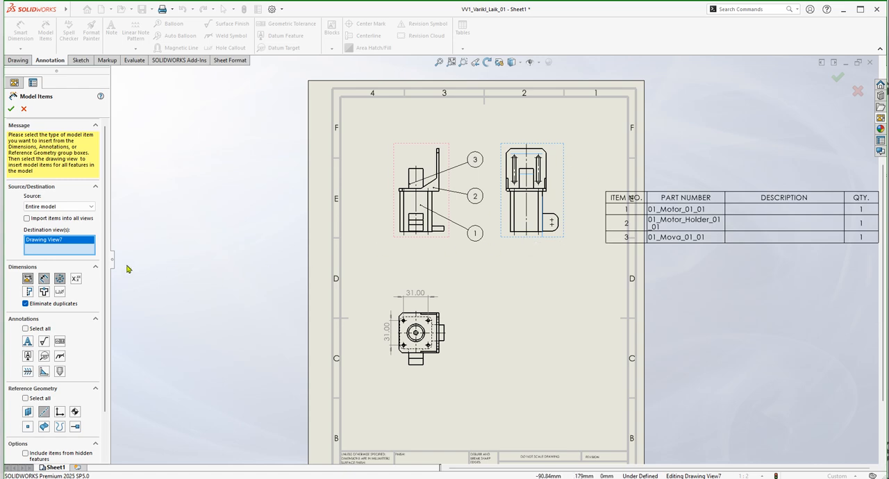
click(26, 219)
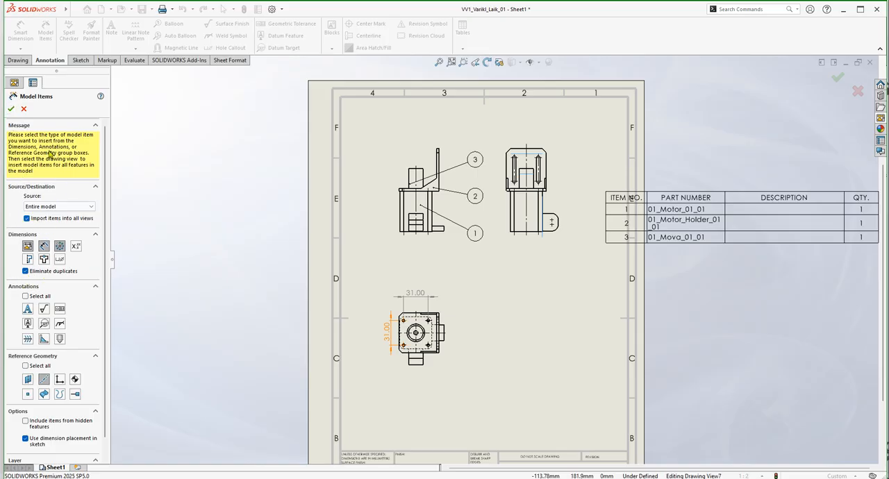
click(11, 109)
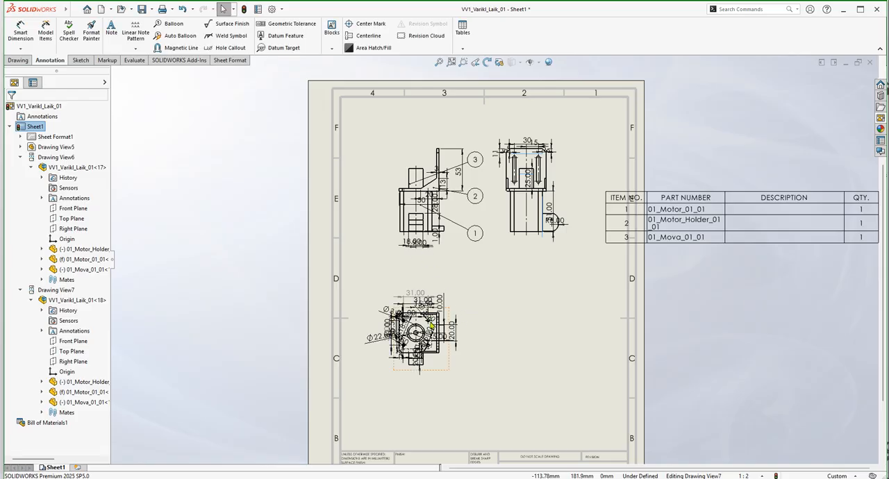
Check the imported dimensions in all three views, and undo the model items import.
scroll(431, 322, down, 5)
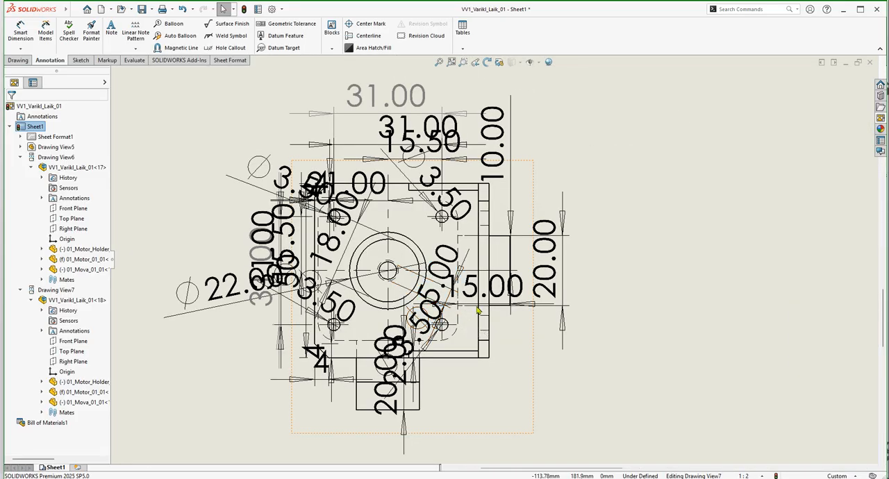
scroll(479, 309, up, 5)
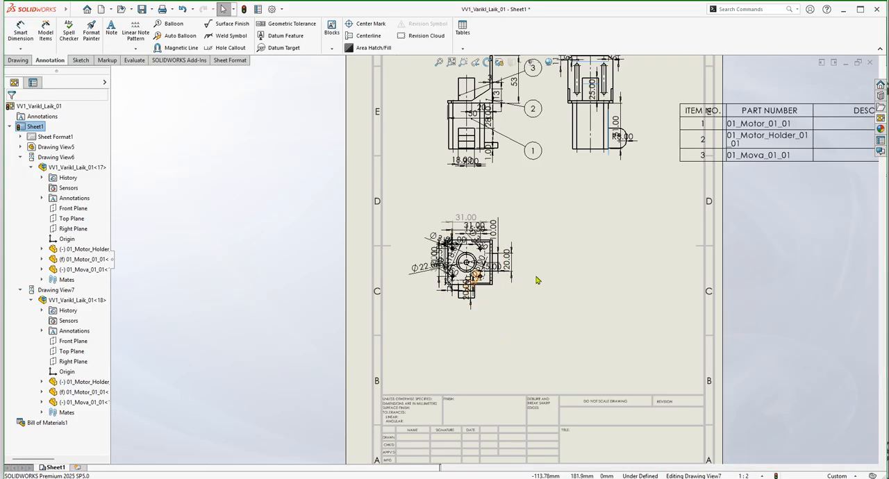
scroll(527, 298, up, 2)
scroll(391, 301, down, 6)
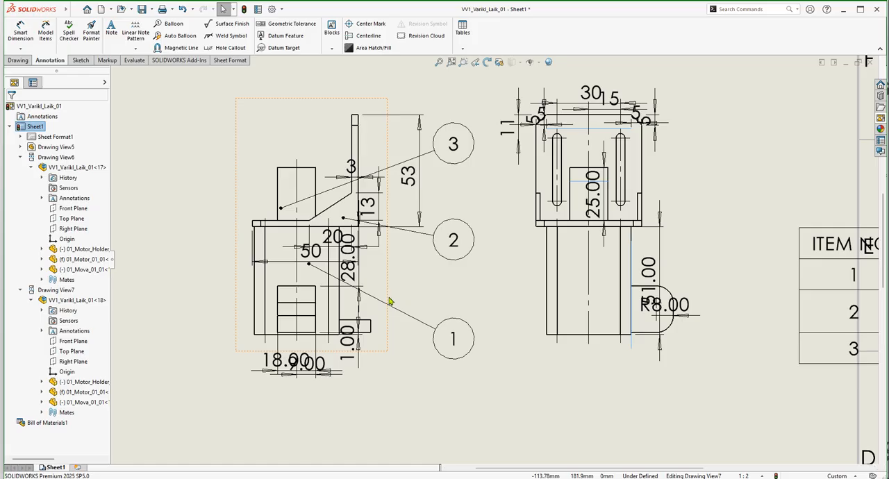
scroll(568, 276, up, 4)
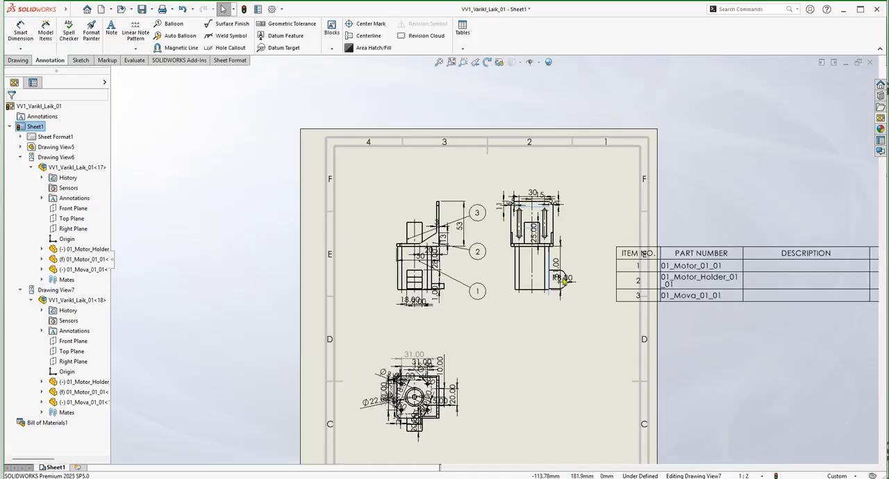
scroll(568, 276, up, 3)
scroll(513, 299, down, 2)
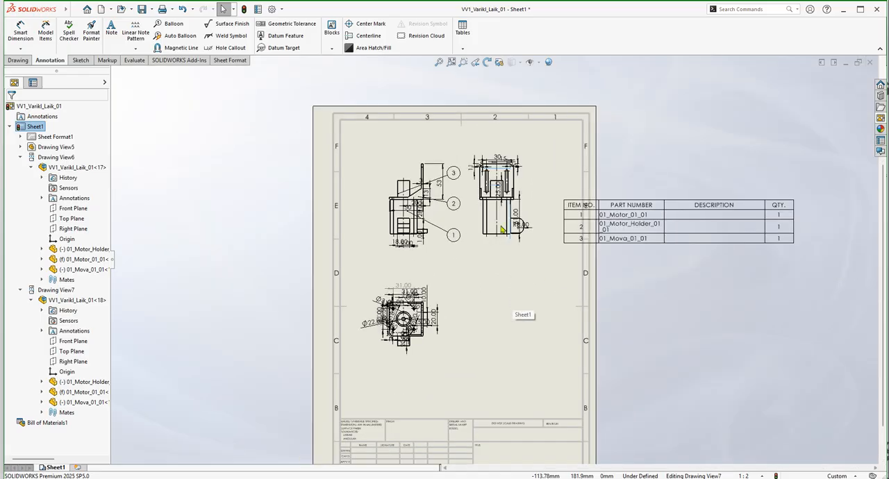
click(182, 9)
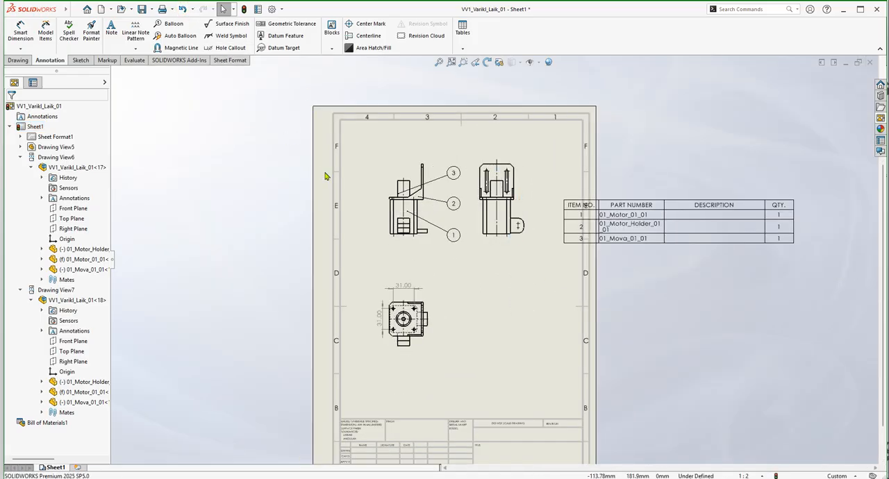
Dimension the height from the motor's base to the top of the holder plate in the front view, placing it left of the view.
scroll(427, 320, down, 2)
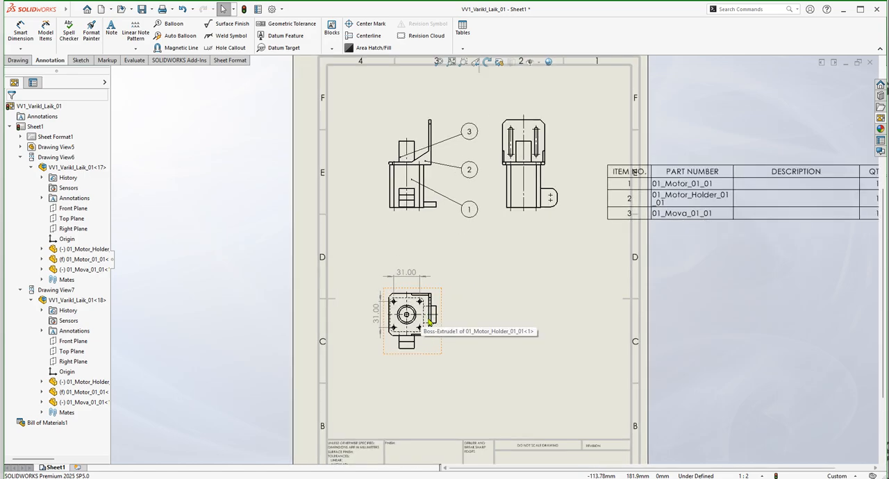
scroll(429, 321, down, 1)
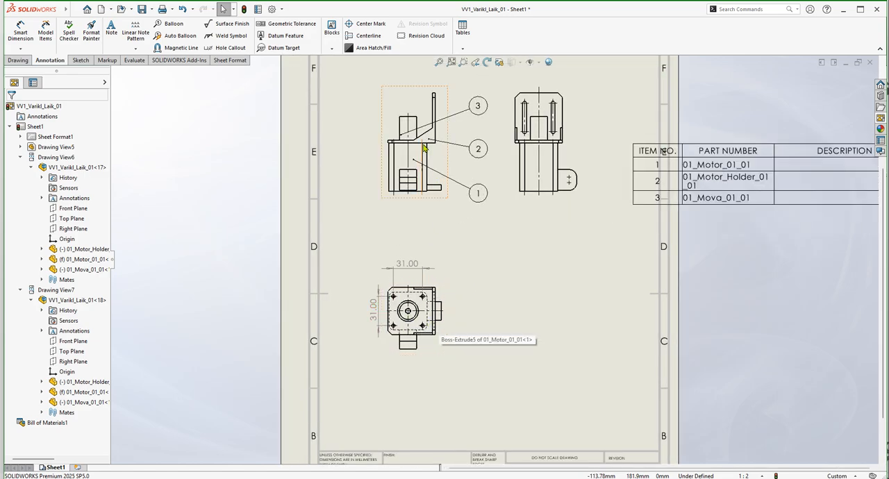
key(f)
scroll(452, 208, down, 5)
scroll(445, 202, down, 1)
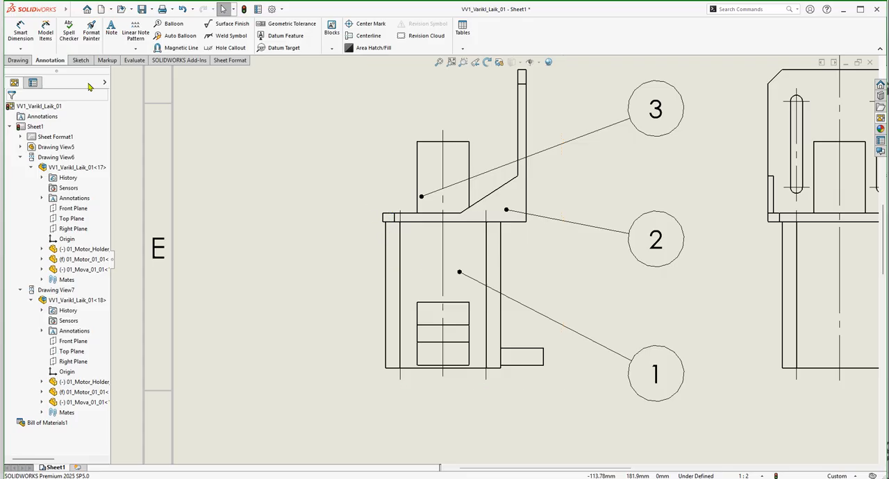
click(20, 32)
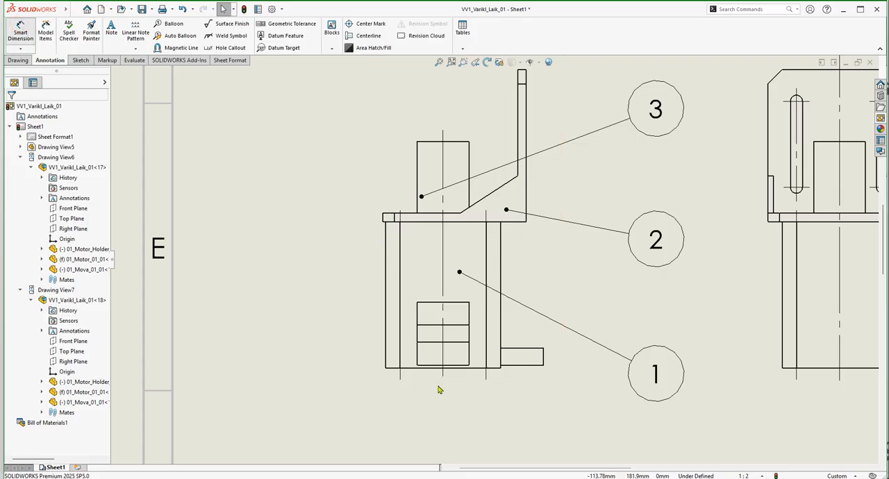
click(395, 369)
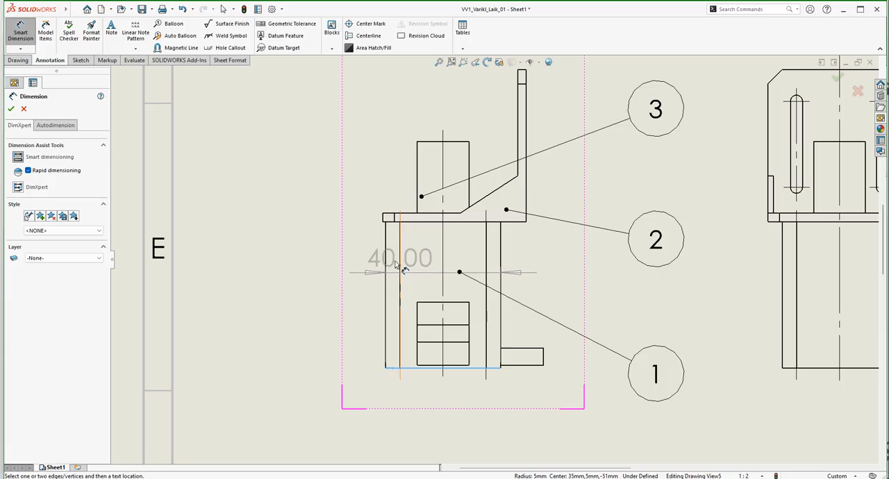
scroll(397, 225, down, 6)
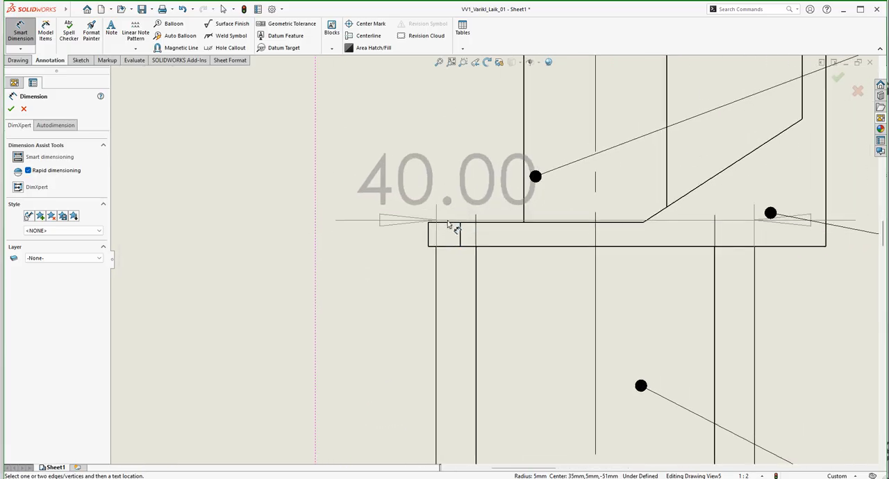
click(452, 223)
scroll(455, 278, up, 6)
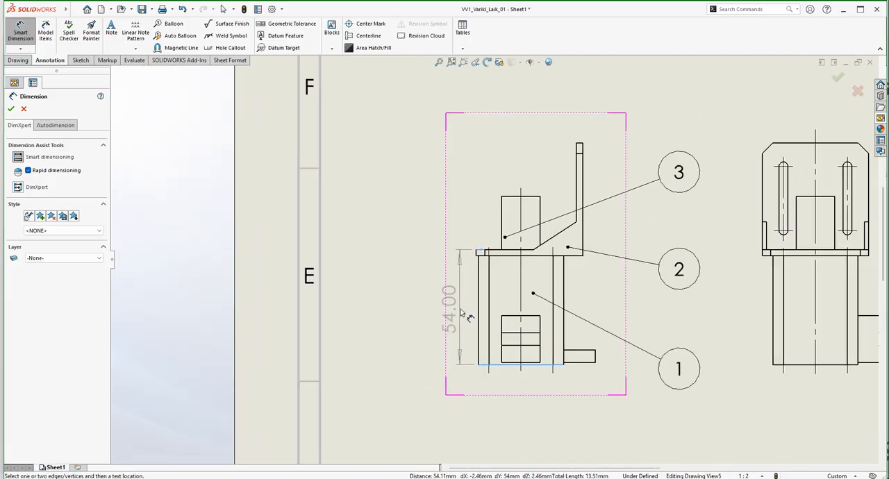
click(462, 309)
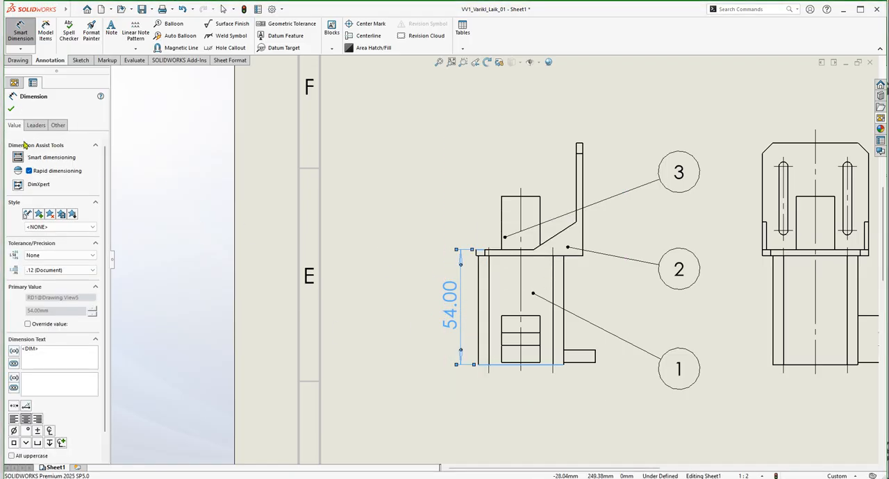
click(11, 109)
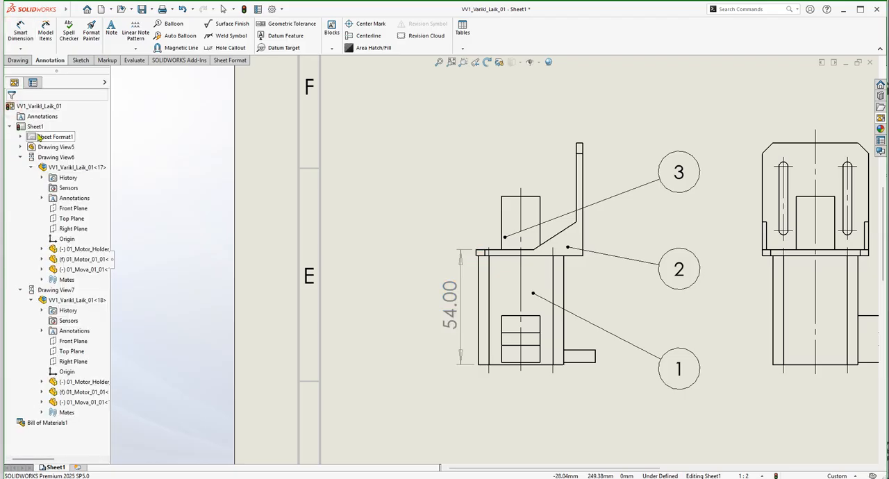
Dimension the horizontal distance from the motor's centerline to the holder's outer right edge in the front view, placing it below.
click(23, 33)
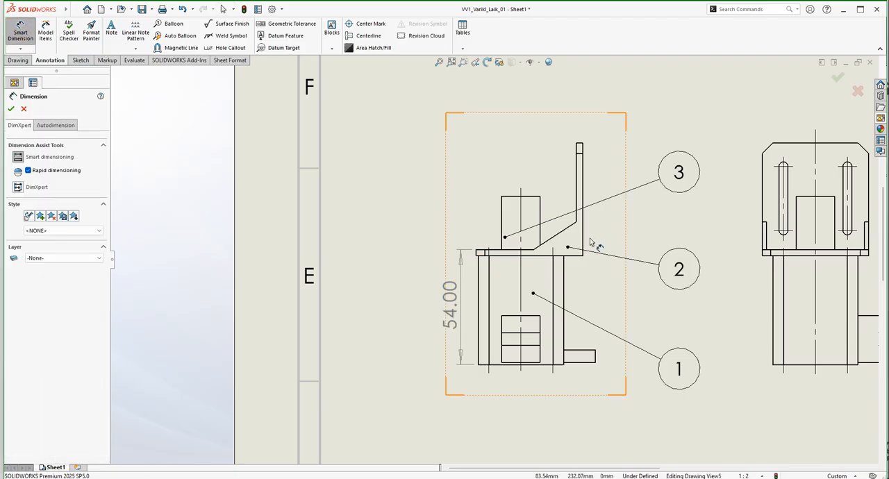
click(584, 236)
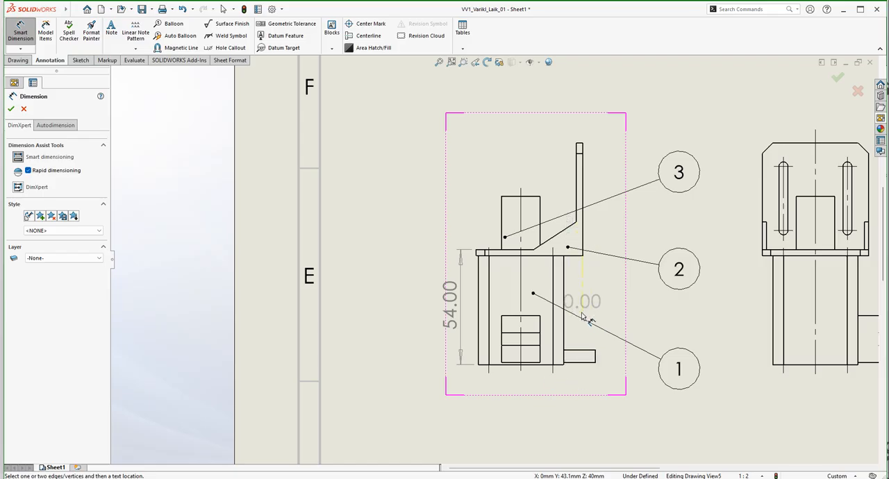
click(521, 304)
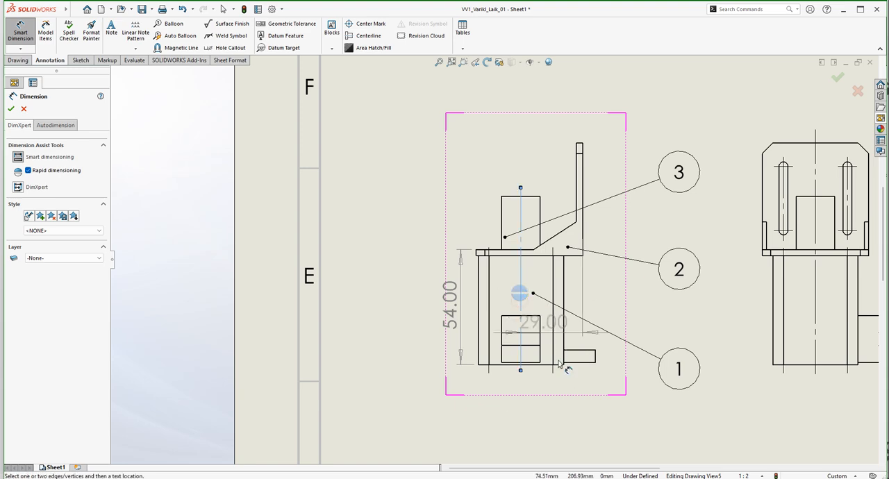
click(554, 430)
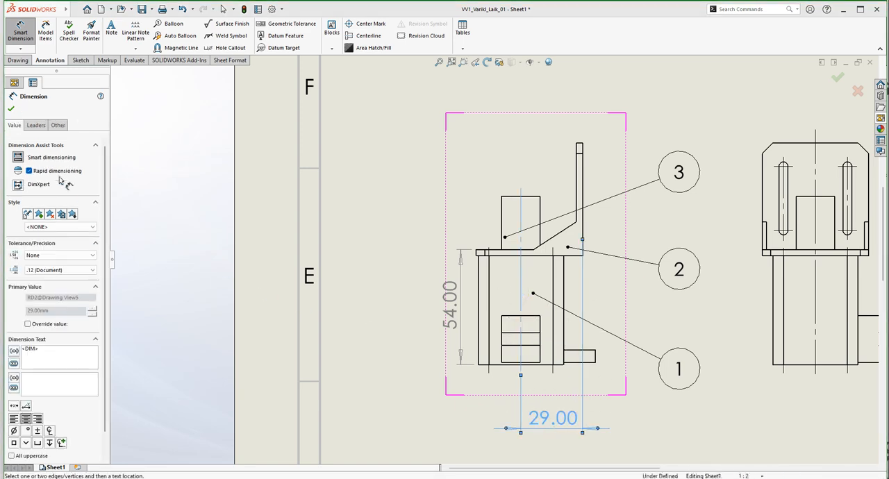
click(11, 108)
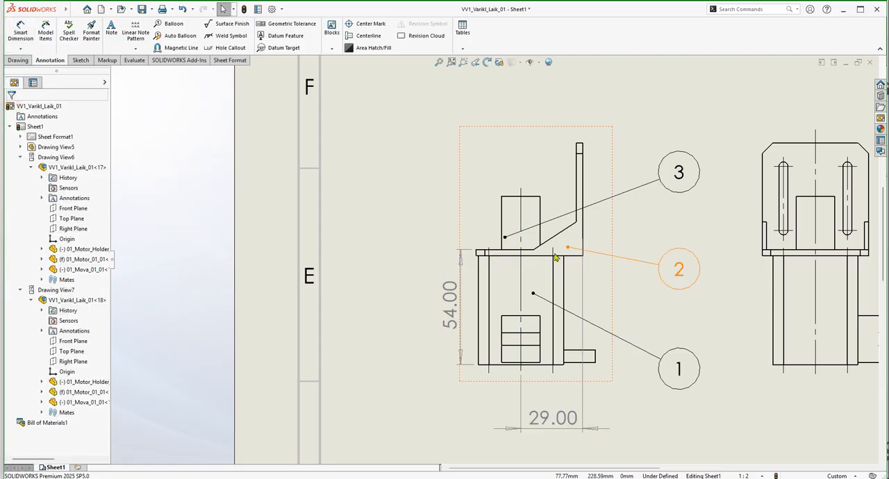
Dimension the height from the motor's base to the top of 01_Mova_01_01 in the front view, placing it outside the existing height dimension.
scroll(535, 260, up, 3)
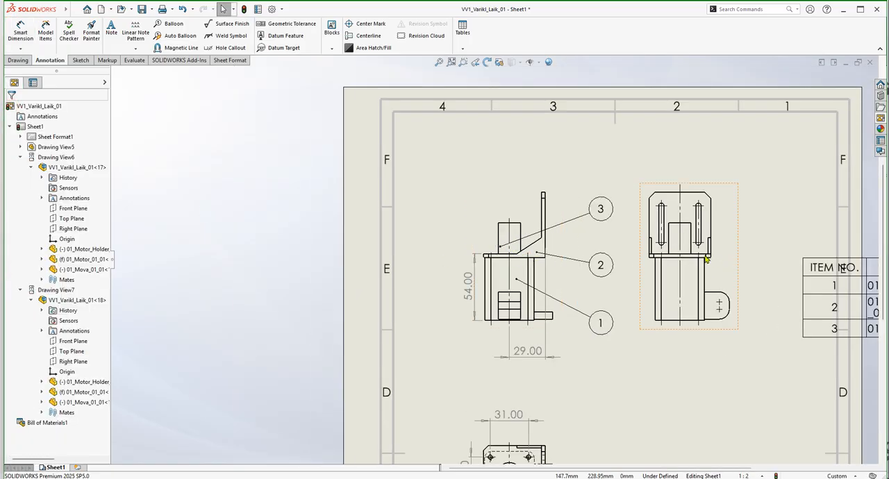
scroll(515, 247, down, 5)
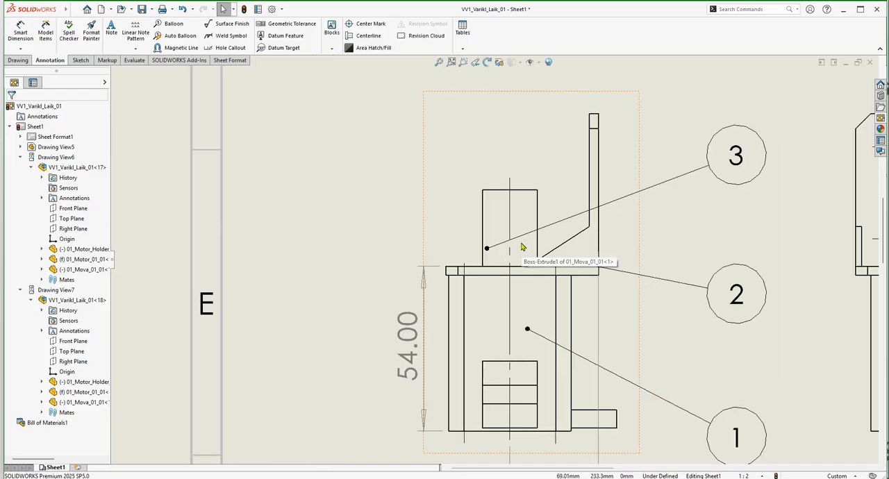
click(20, 31)
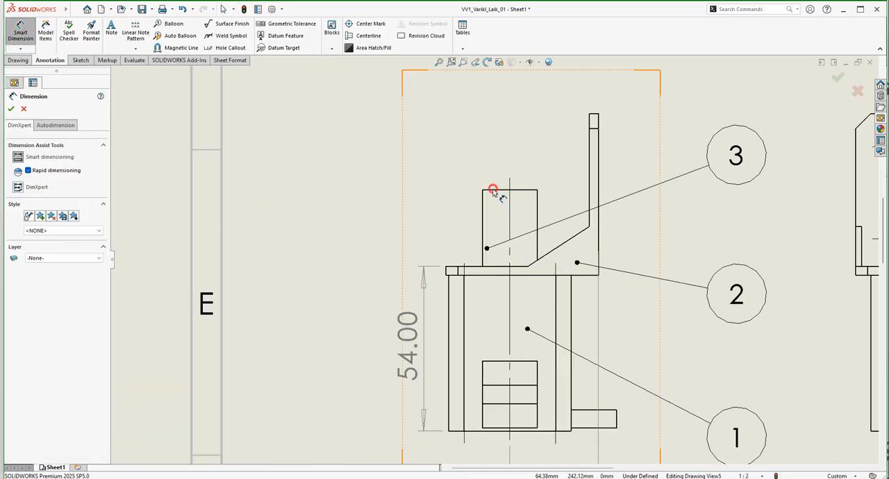
click(486, 193)
scroll(478, 210, up, 4)
scroll(478, 209, down, 2)
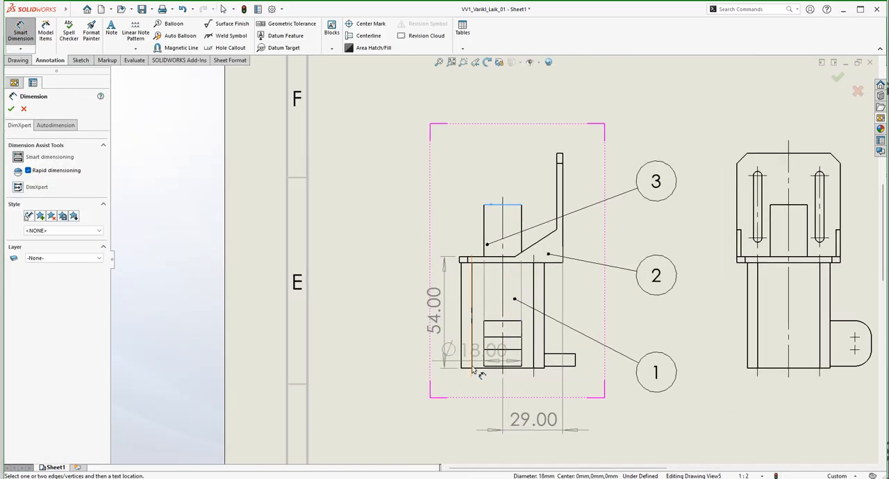
scroll(488, 355, down, 2)
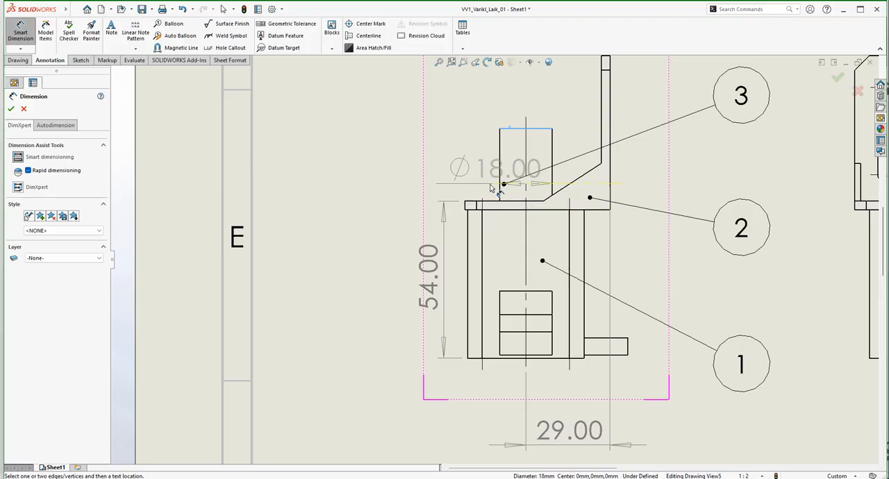
scroll(496, 203, down, 4)
scroll(497, 237, up, 5)
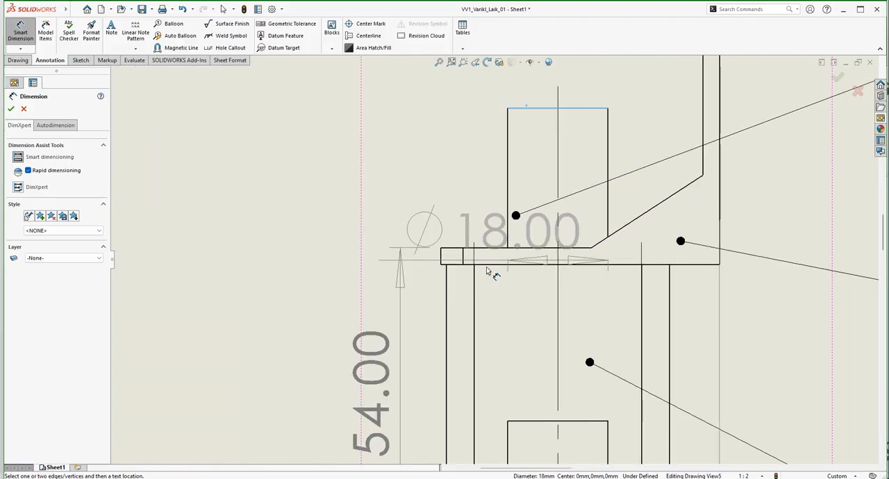
scroll(479, 401, down, 3)
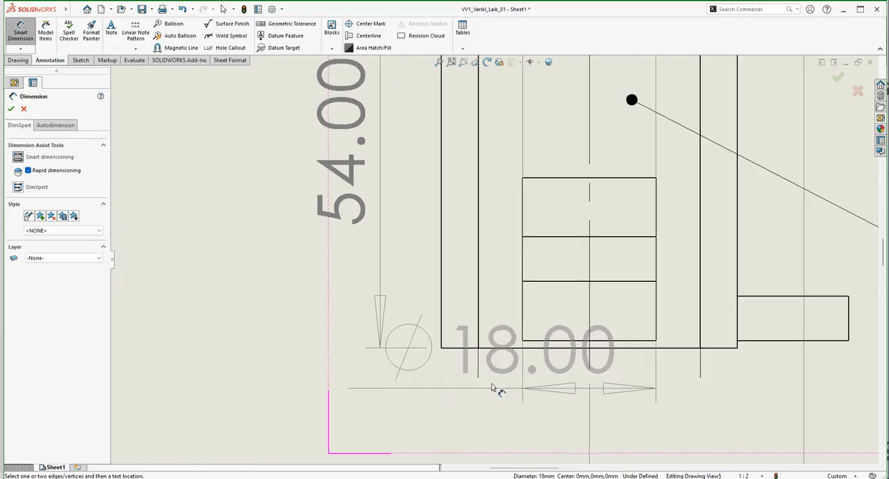
click(465, 349)
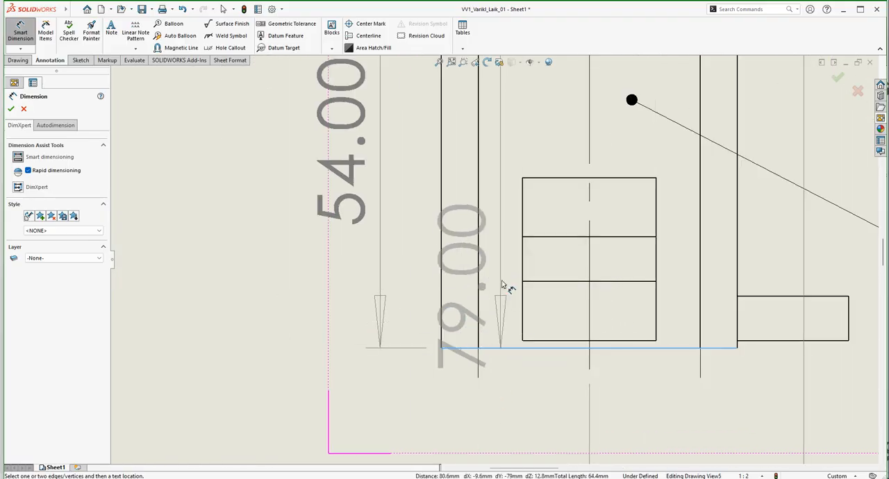
scroll(507, 292, up, 4)
click(443, 208)
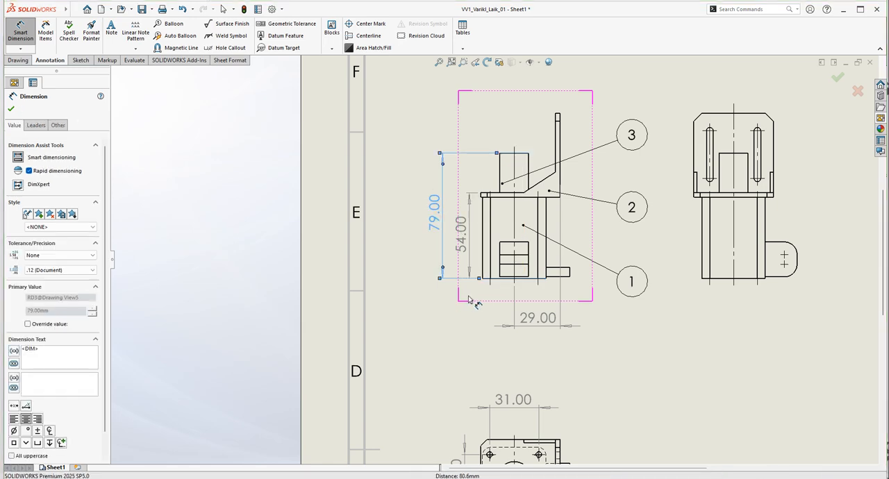
scroll(471, 299, up, 3)
key(Escape)
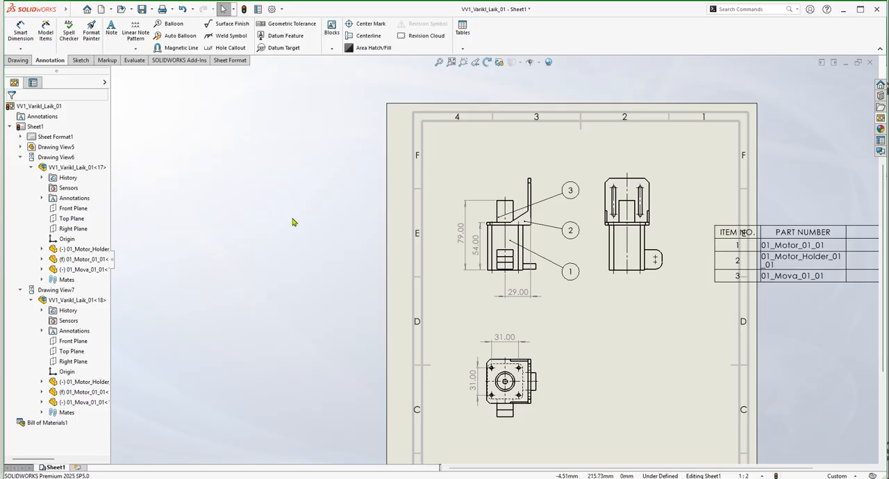
Dimension the motor holder's width between its outer vertical edges in the side view, placing the dimension above the view.
click(21, 29)
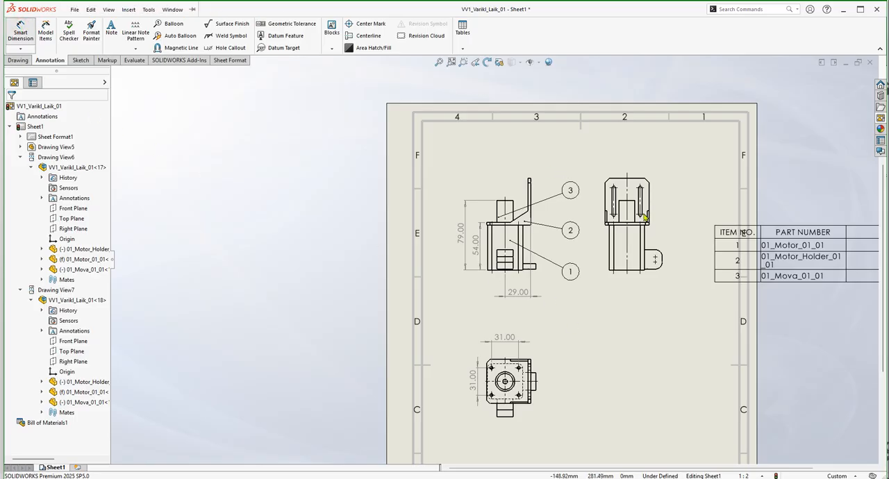
scroll(652, 221, down, 5)
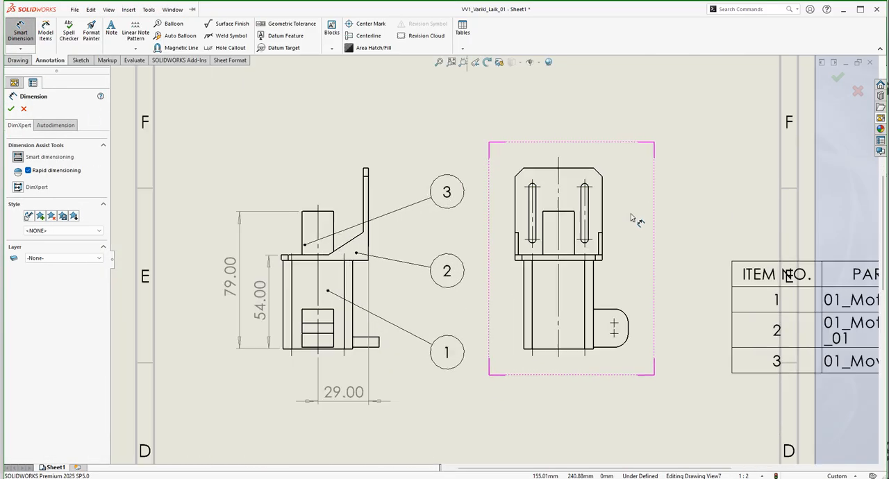
click(516, 209)
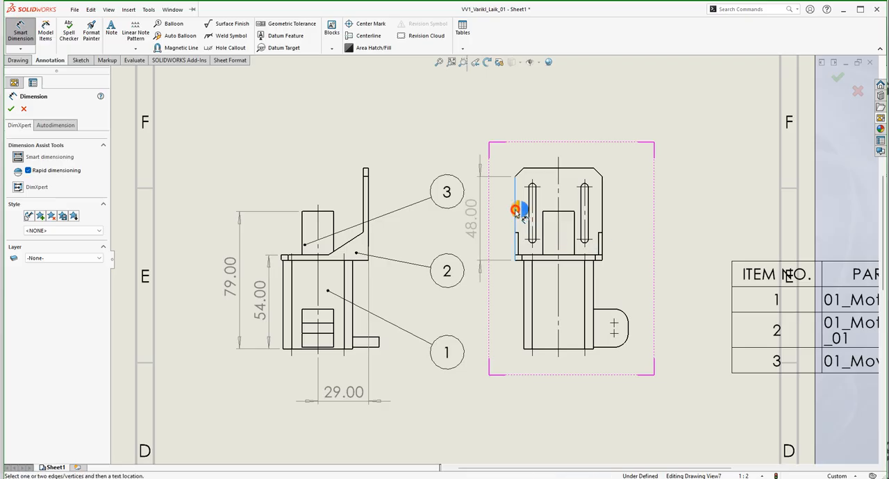
click(601, 207)
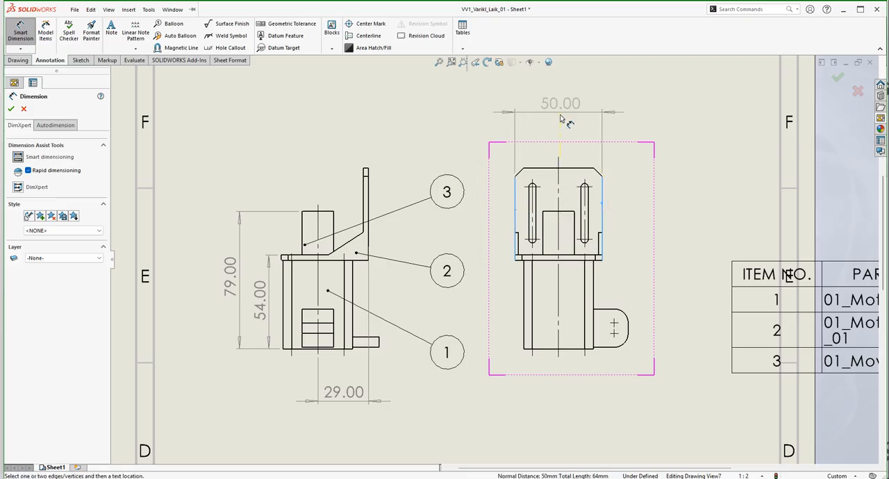
click(560, 129)
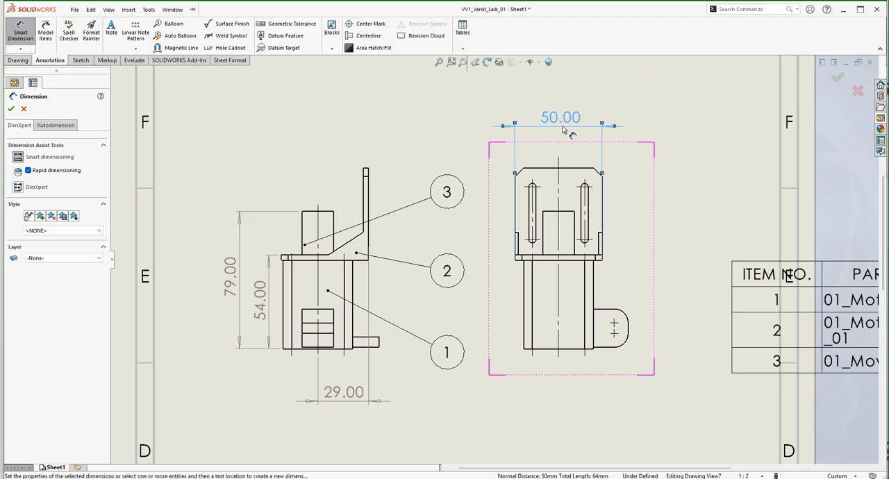
click(10, 110)
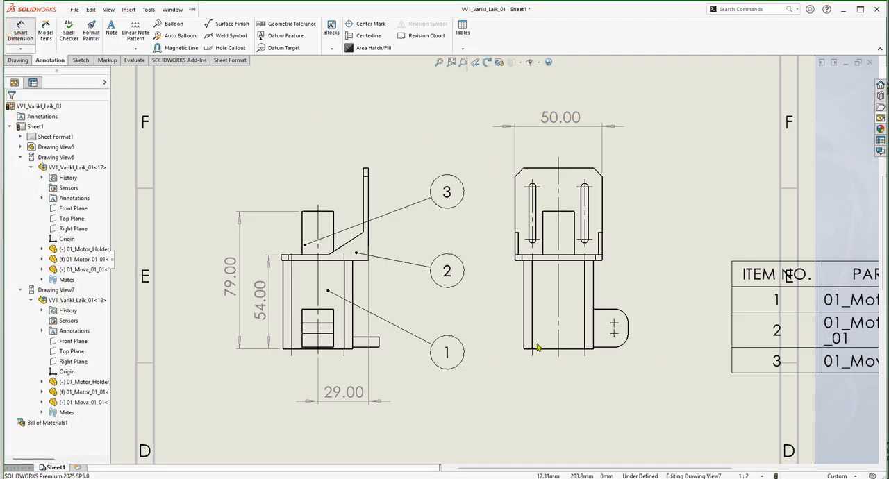
Dimension the side view's overall width from the holder's left edge to the rounded tab's outer edge, placing it below the view.
click(515, 197)
click(627, 328)
click(577, 398)
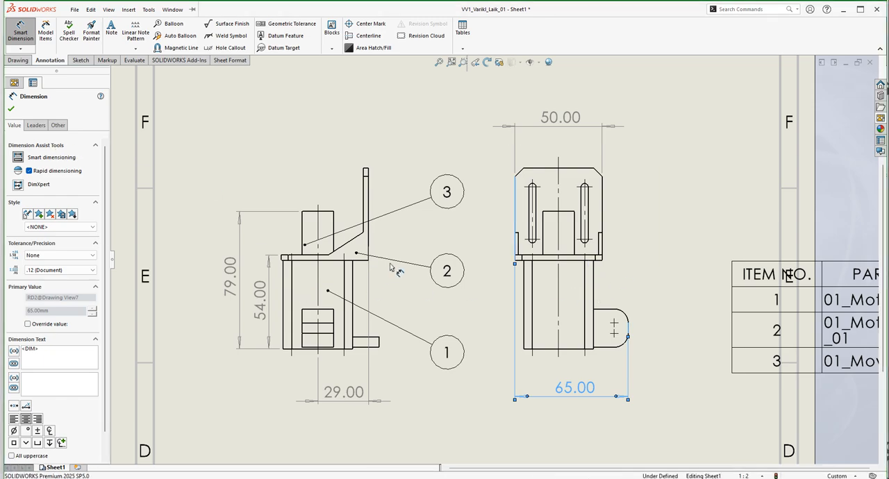
Dimension the top view's overall width from the holder's outer edge to the protruding tab's outer edge, placing it below the view.
scroll(408, 295, up, 5)
scroll(431, 285, down, 4)
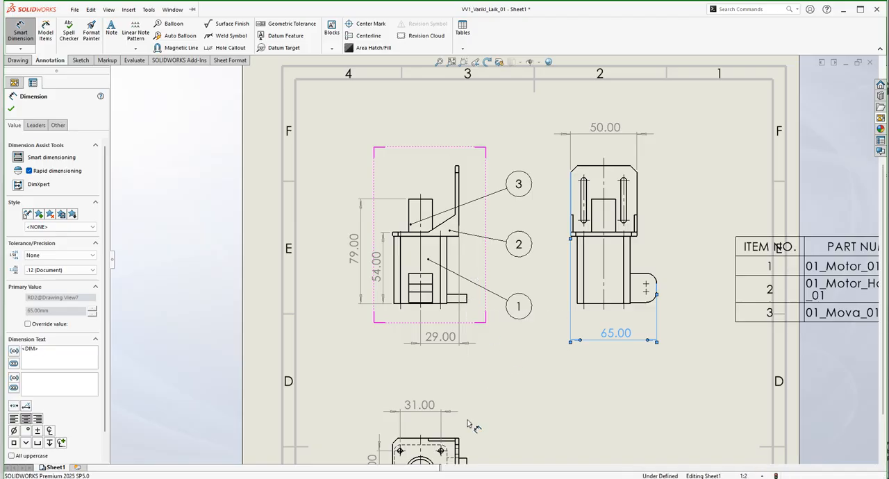
scroll(479, 403, up, 5)
scroll(473, 360, down, 3)
scroll(479, 363, down, 2)
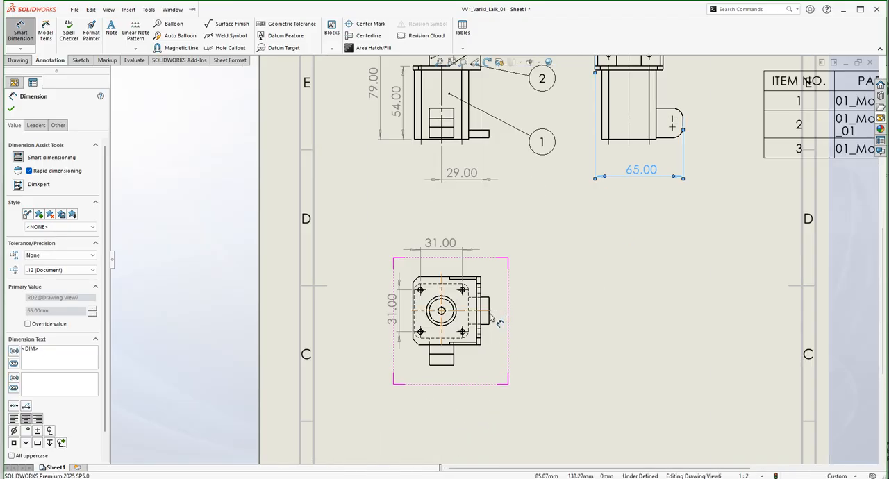
click(489, 318)
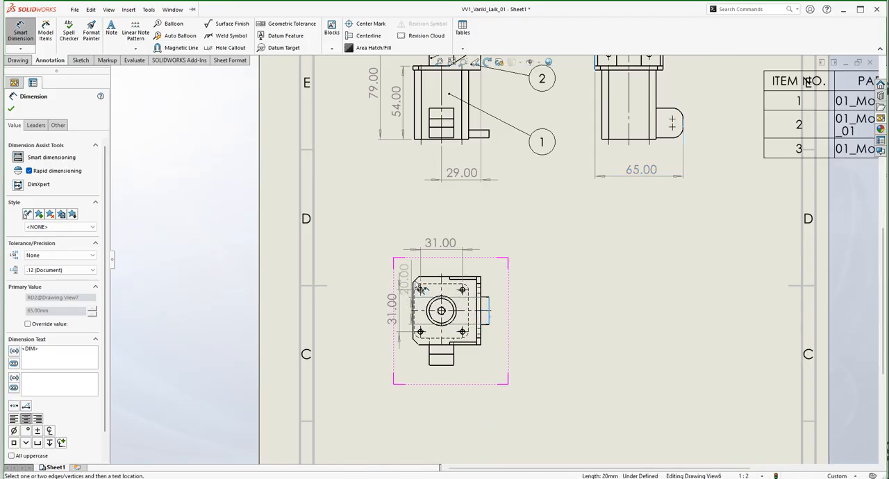
scroll(411, 297, down, 5)
click(437, 256)
scroll(494, 260, up, 3)
scroll(540, 294, up, 3)
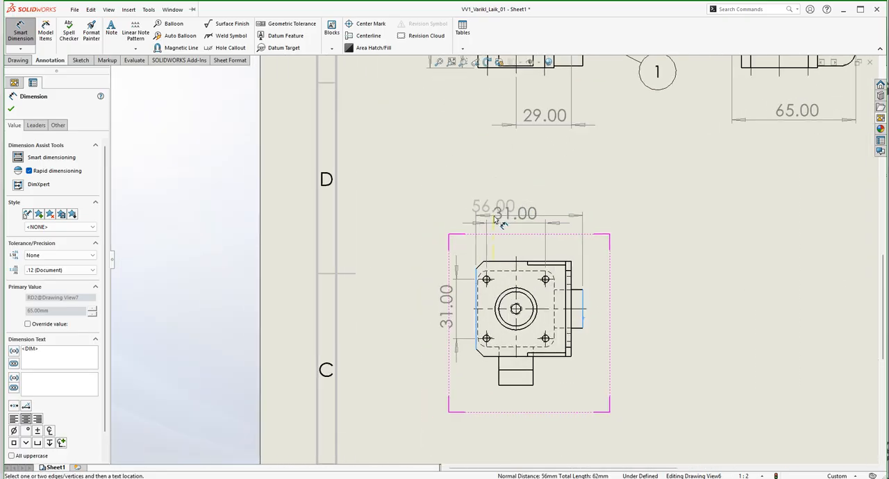
scroll(501, 199, down, 4)
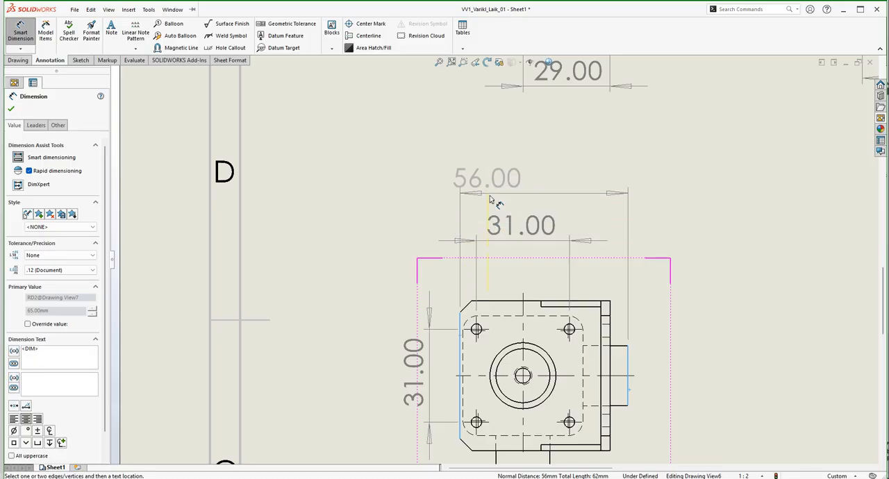
scroll(495, 229, up, 3)
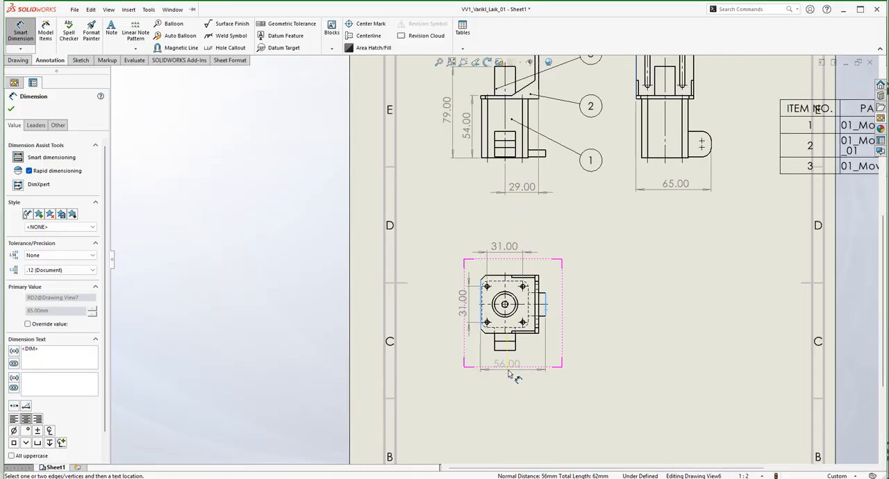
click(510, 373)
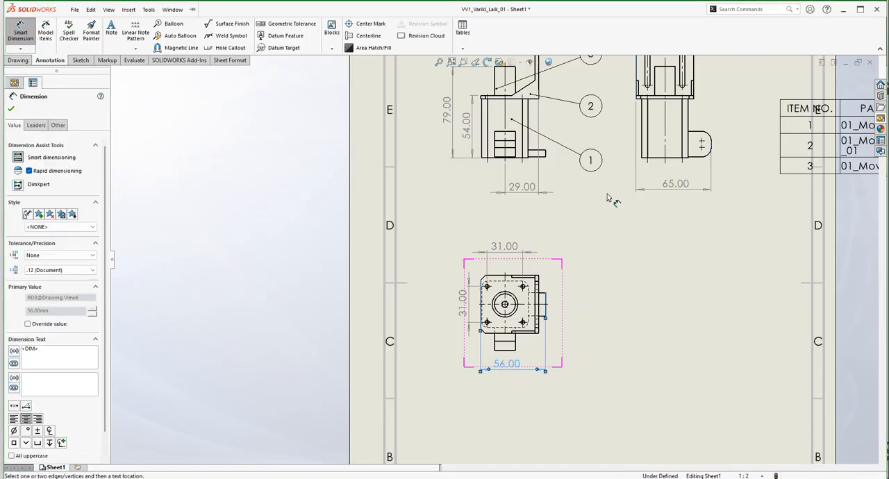
Dimension the side view's overall height from the motor's base to the holder's top edge, placing it beyond the rounded tab, and finish dimensioning.
scroll(528, 198, up, 5)
scroll(625, 202, down, 3)
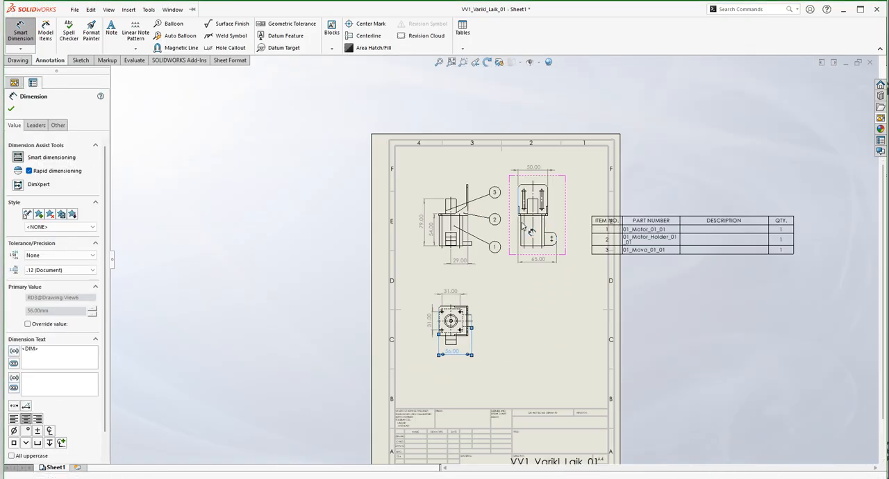
scroll(556, 221, down, 4)
scroll(534, 171, down, 1)
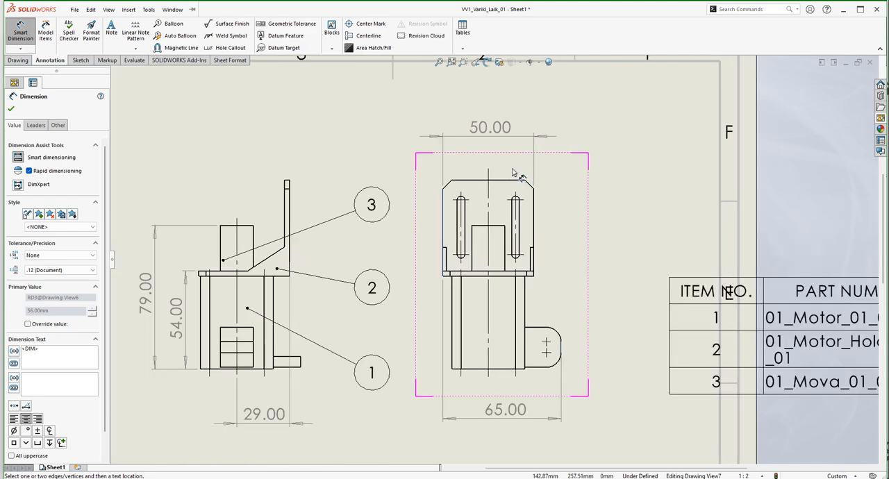
click(501, 181)
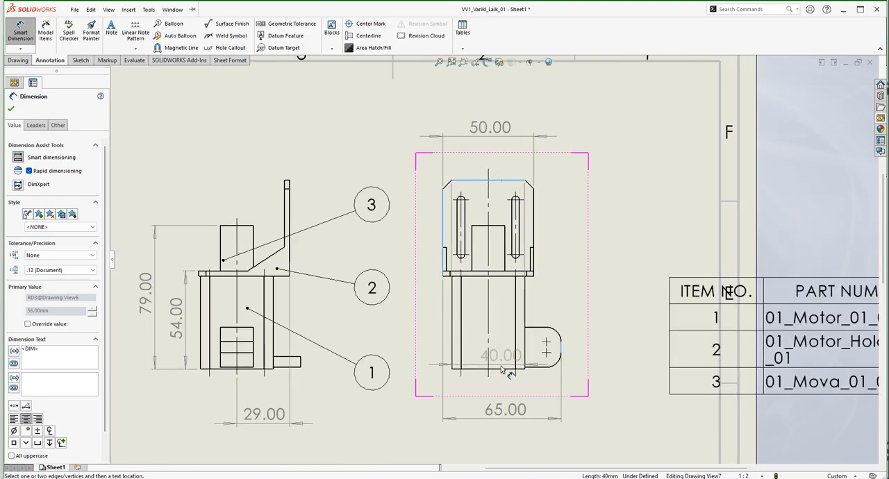
click(502, 369)
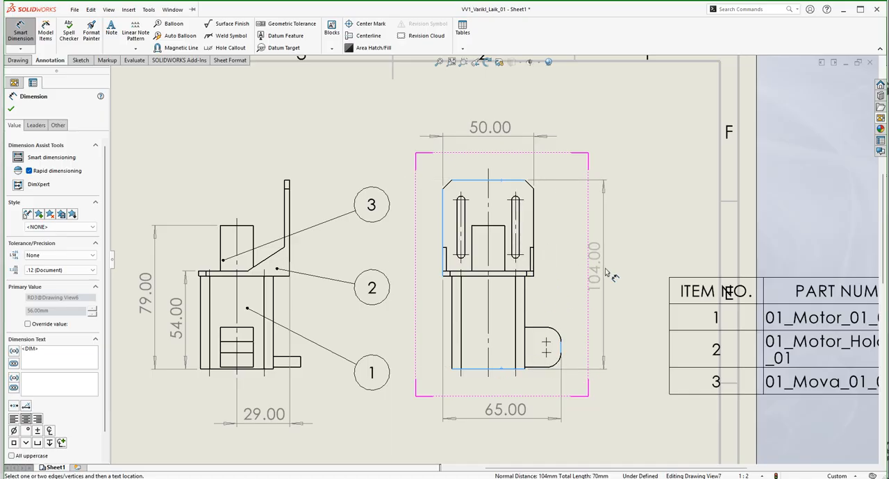
click(599, 274)
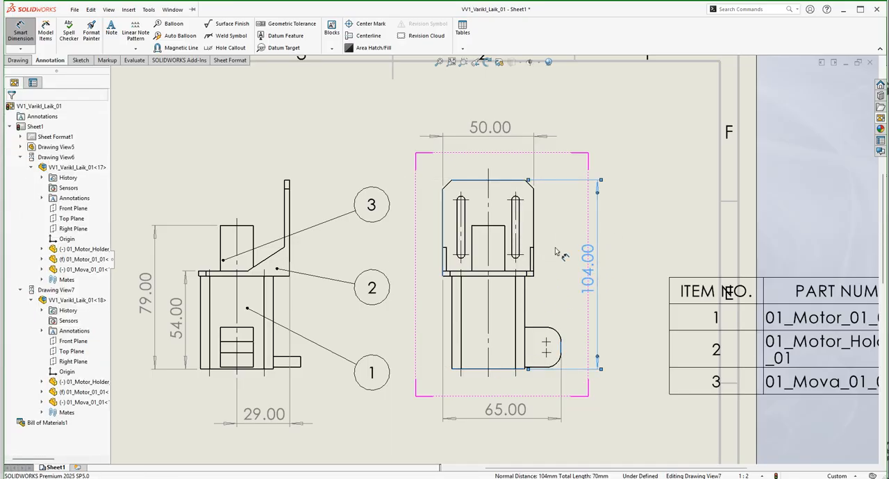
scroll(541, 262, up, 5)
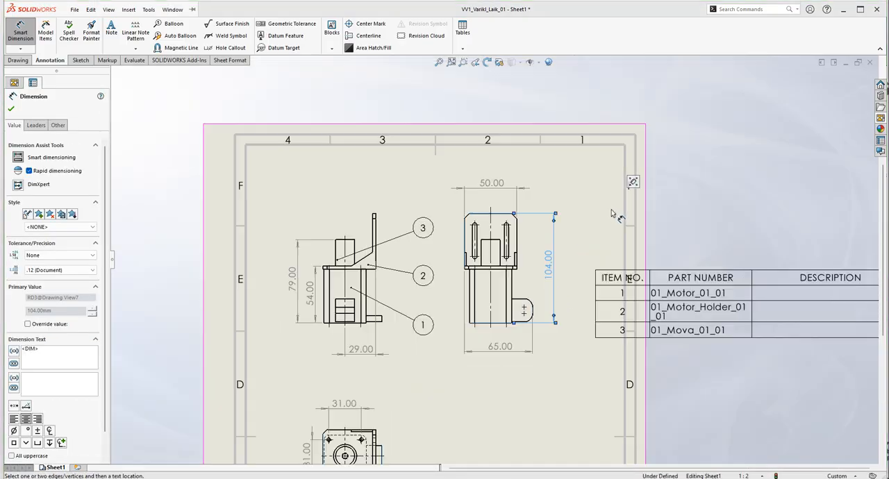
scroll(450, 326, down, 8)
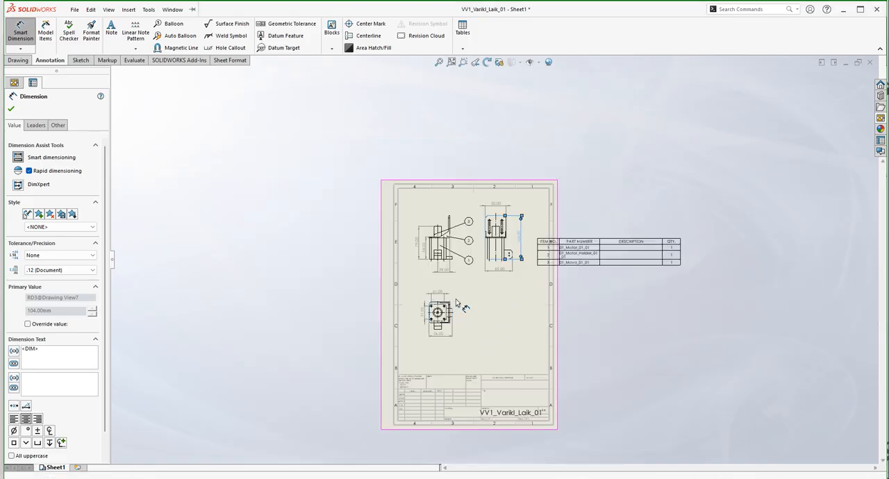
scroll(482, 306, down, 2)
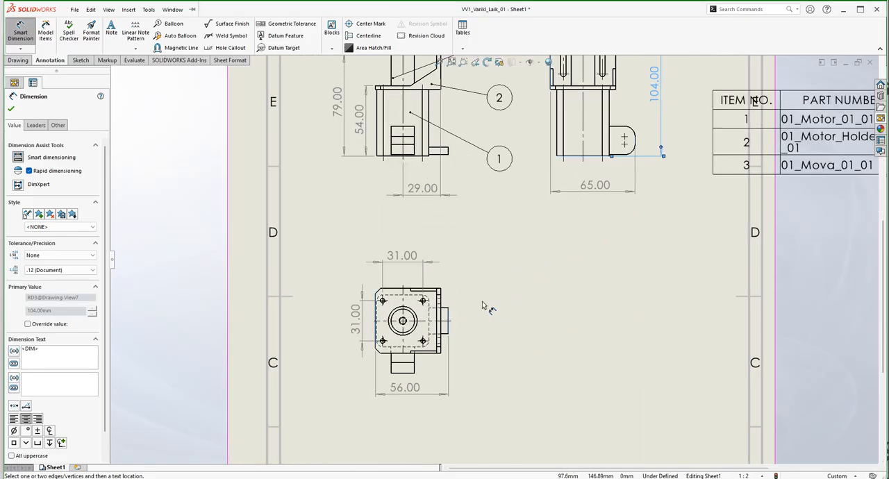
scroll(482, 305, up, 5)
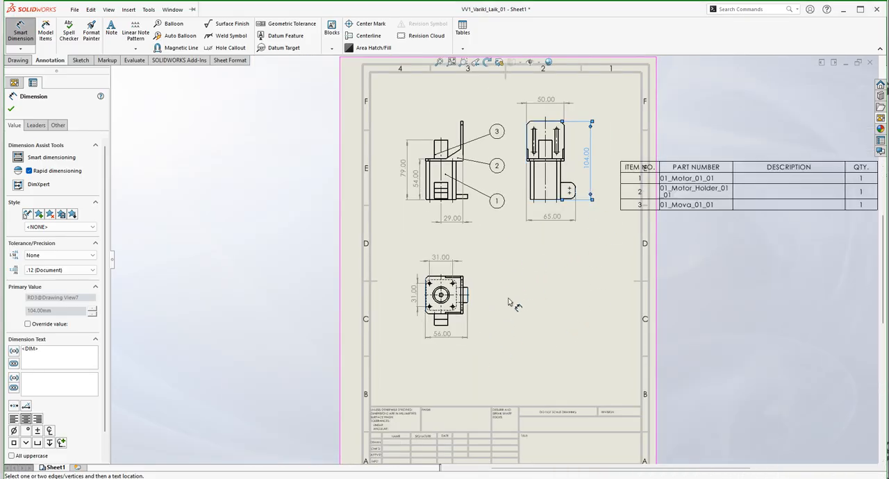
scroll(591, 194, down, 5)
scroll(490, 219, up, 2)
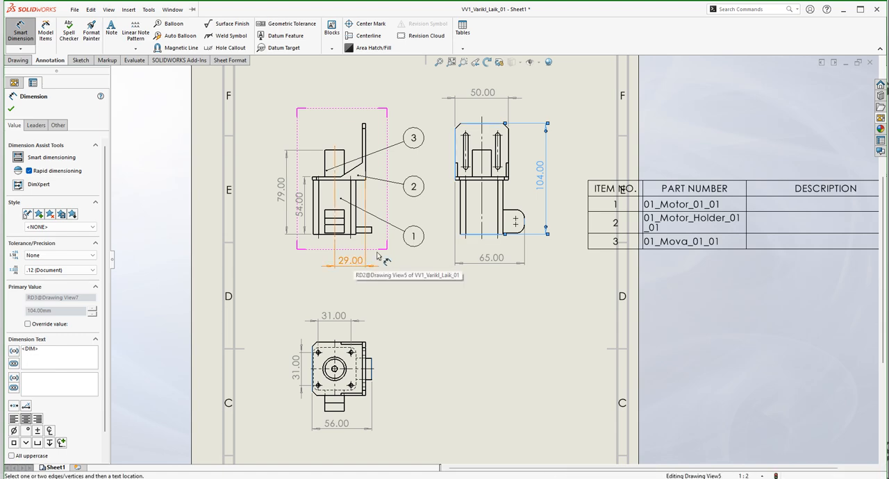
click(10, 109)
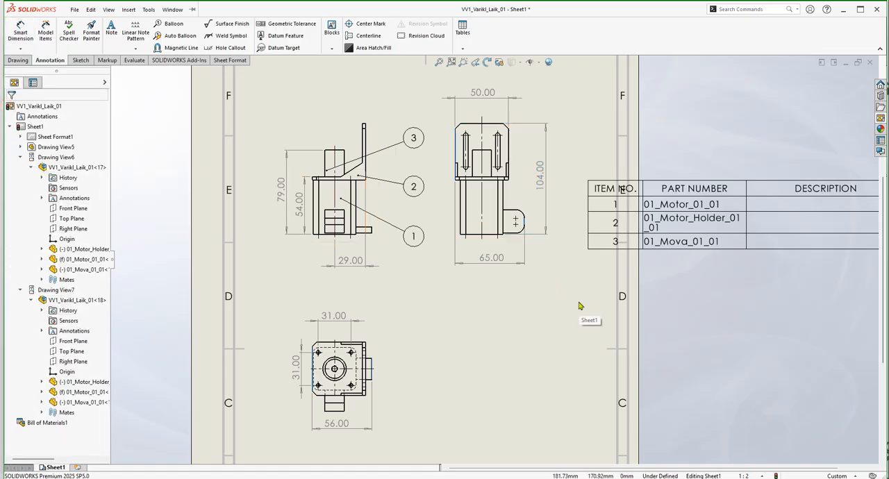
Set the precision of the front view's horizontal centerline-to-holder-edge dimension to None.
click(360, 263)
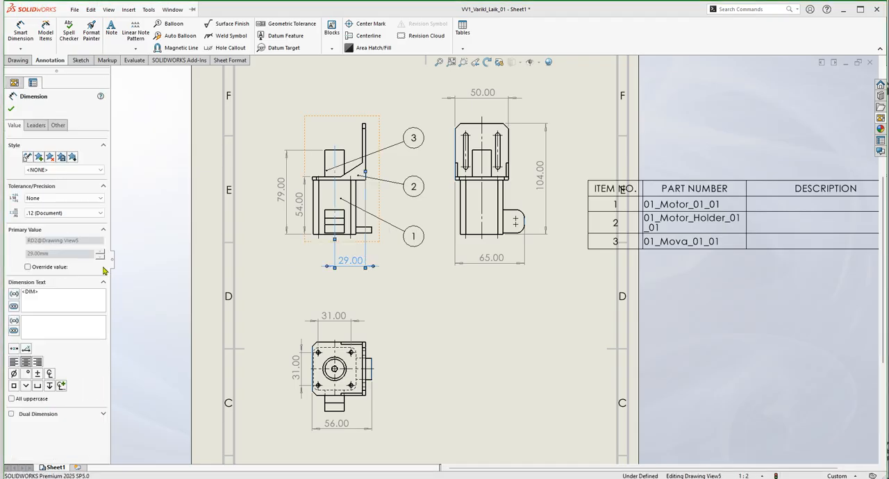
click(43, 213)
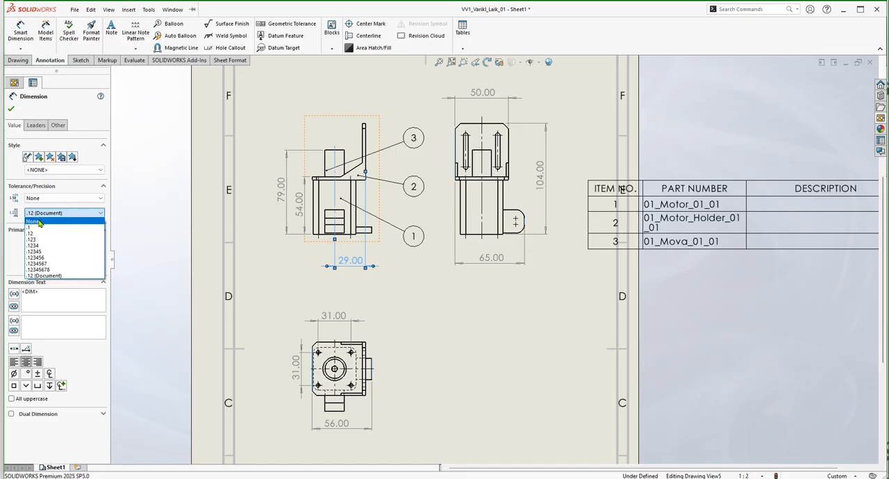
click(38, 221)
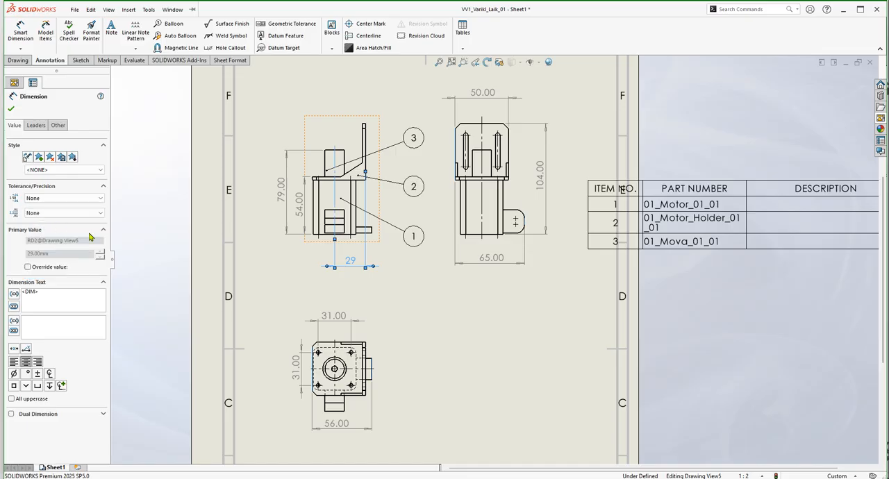
click(11, 110)
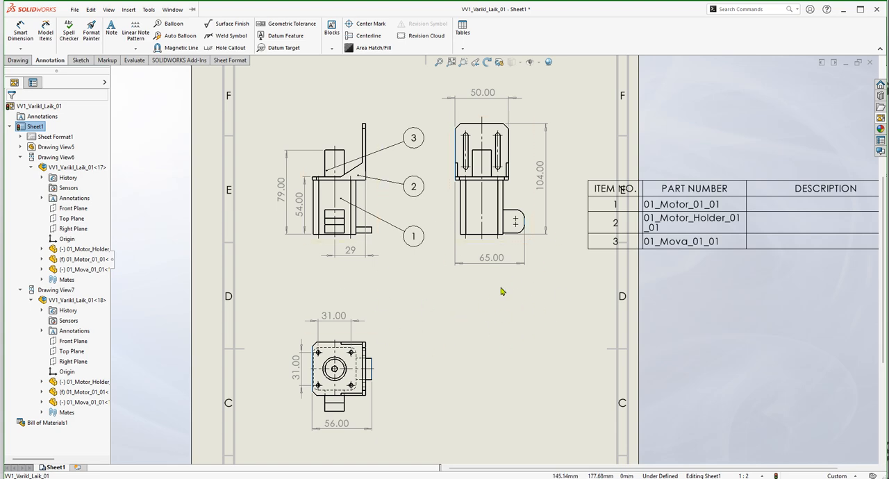
Select all the sheet's dimensions together and set their precision to None.
click(445, 326)
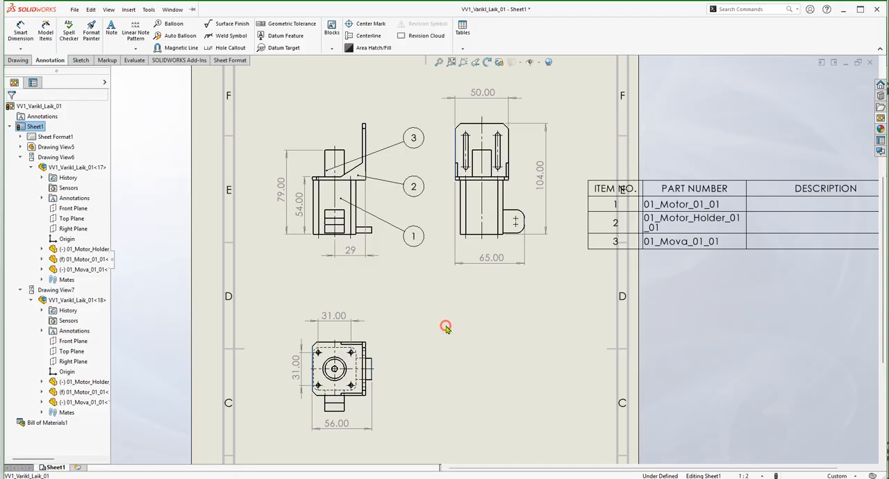
key(ctrl+a)
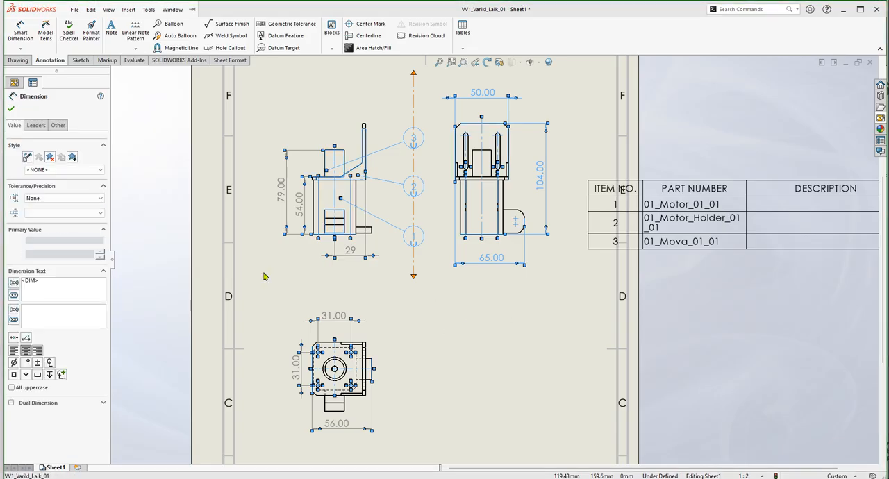
click(66, 213)
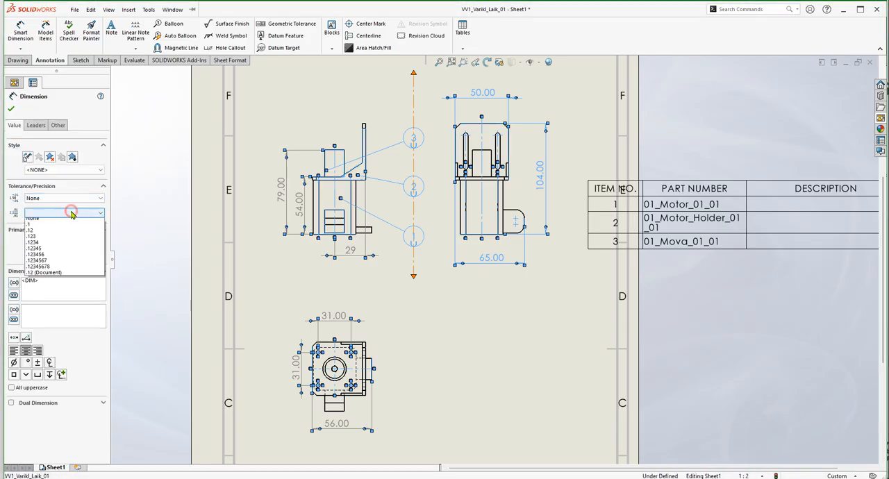
click(36, 224)
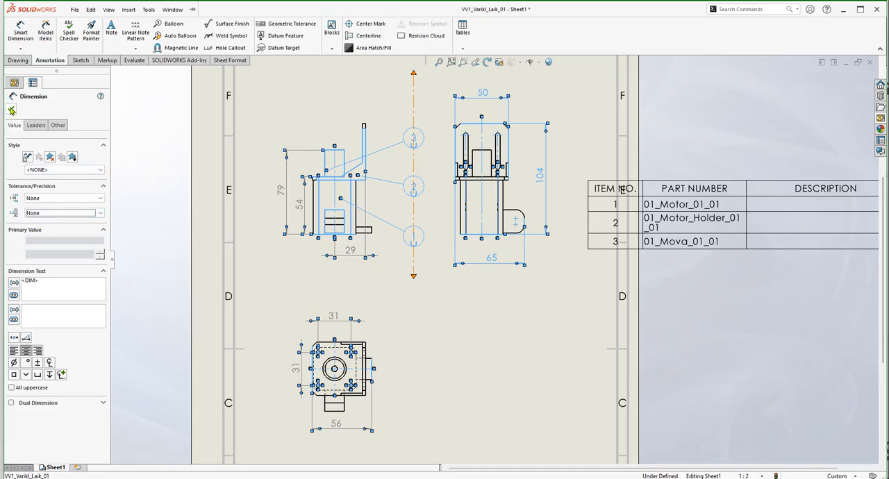
click(12, 110)
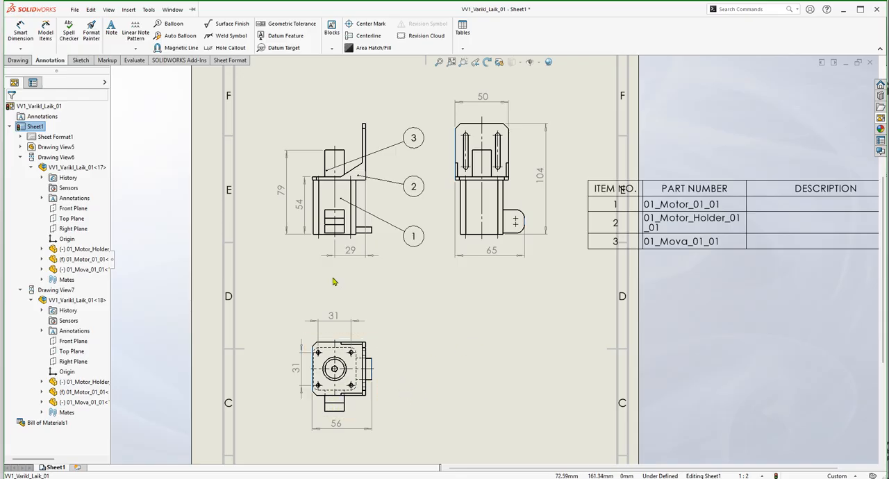
Try placing the front view's 54 height dimension outside the 79 dimension, and return it to the inner position beside the motor.
scroll(358, 197, down, 3)
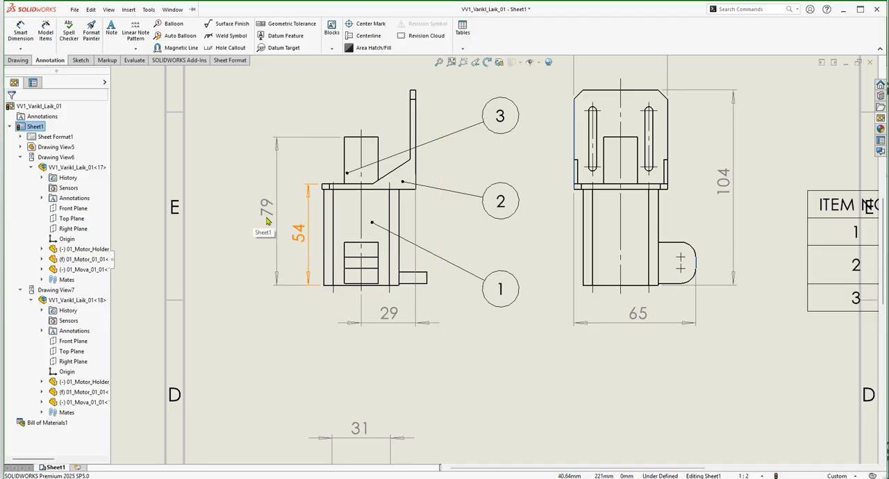
click(305, 234)
drag(305, 234, 230, 226)
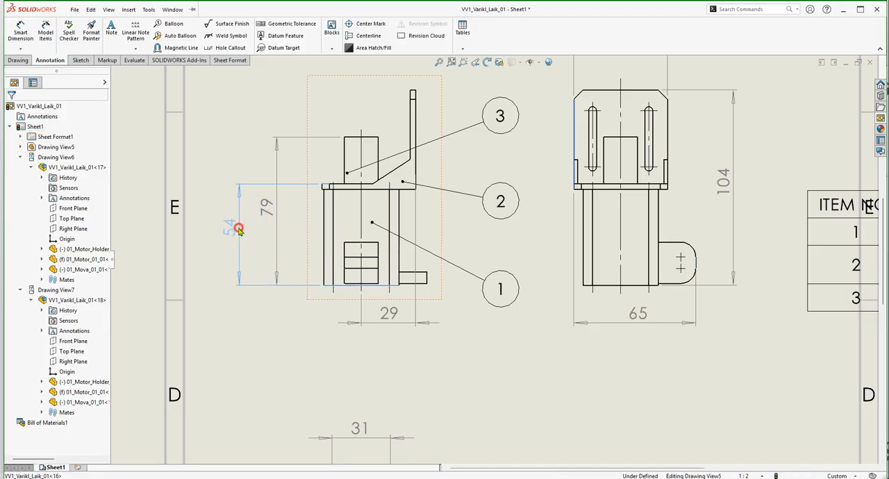
click(281, 199)
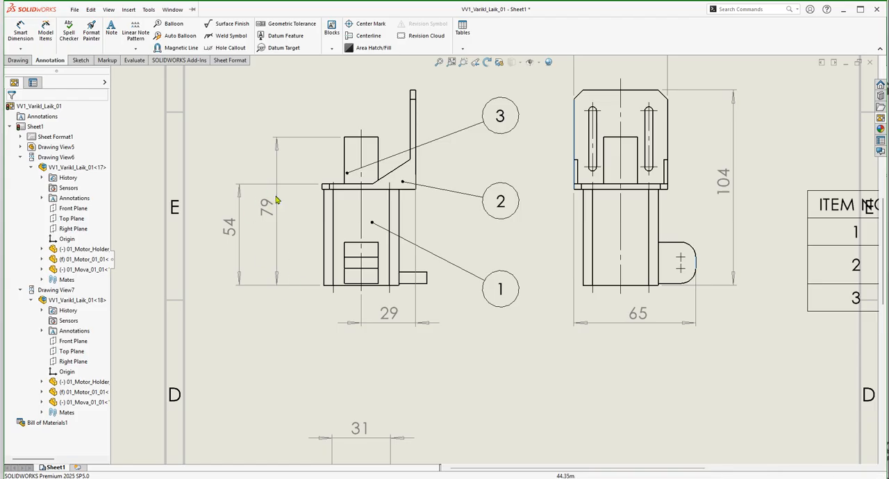
drag(233, 231, 300, 233)
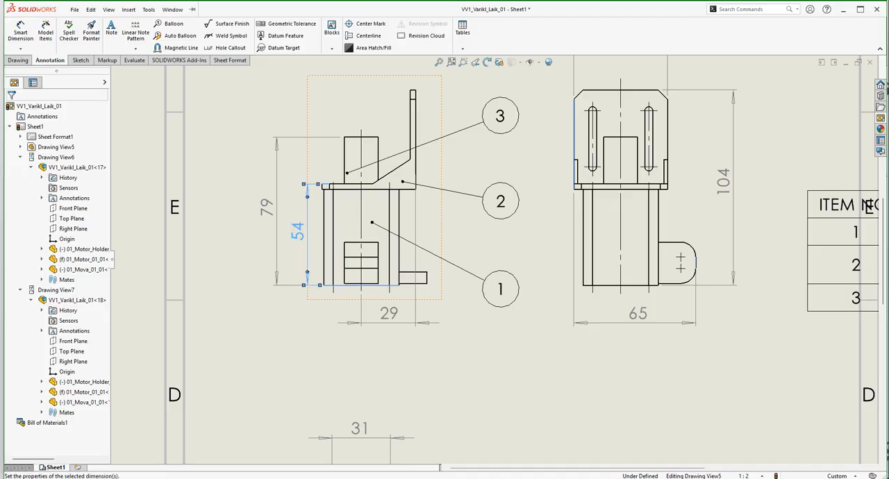
key(Escape)
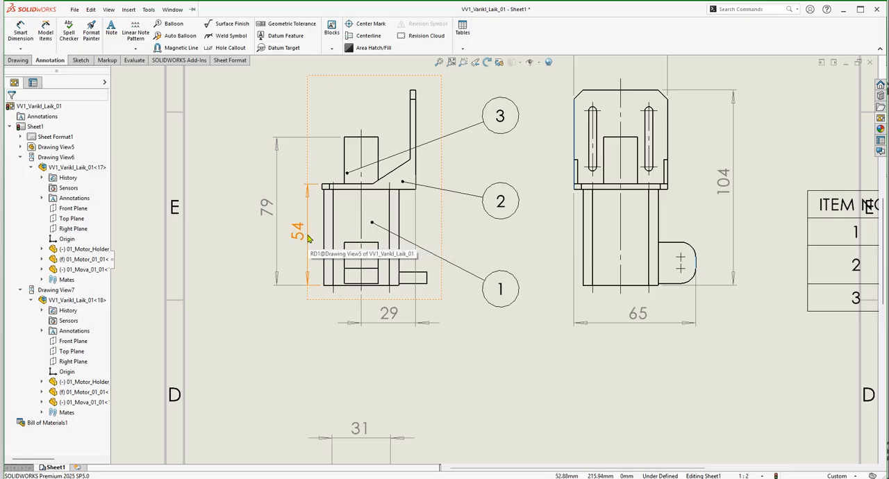
Move the front view's 54 height dimension inside the motor's outline, next to the vertical centerline.
scroll(307, 241, down, 3)
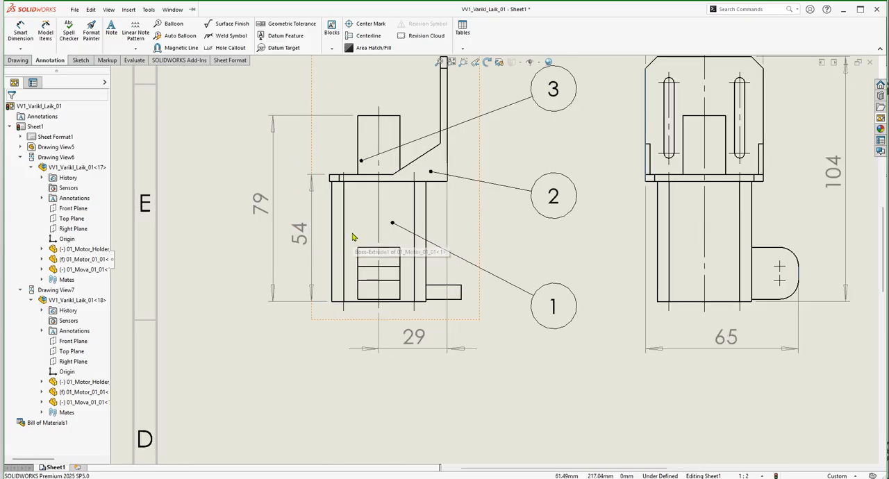
drag(303, 242, 387, 229)
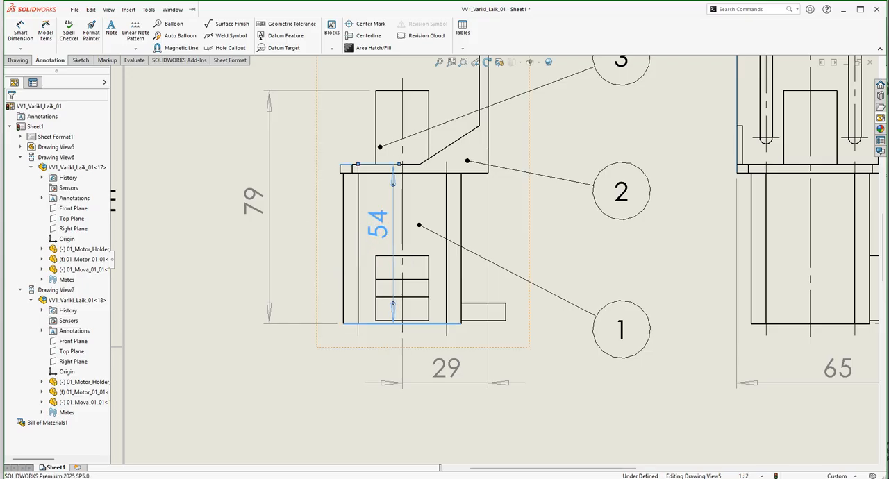
key(Escape)
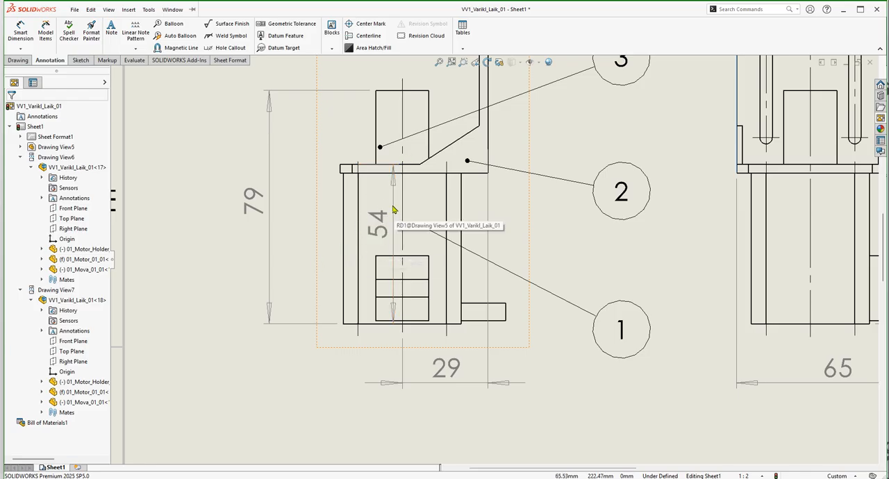
Try the oblique-stroke terminator on the front view's 54 height dimension, testing outside and inside arrow placement.
click(393, 183)
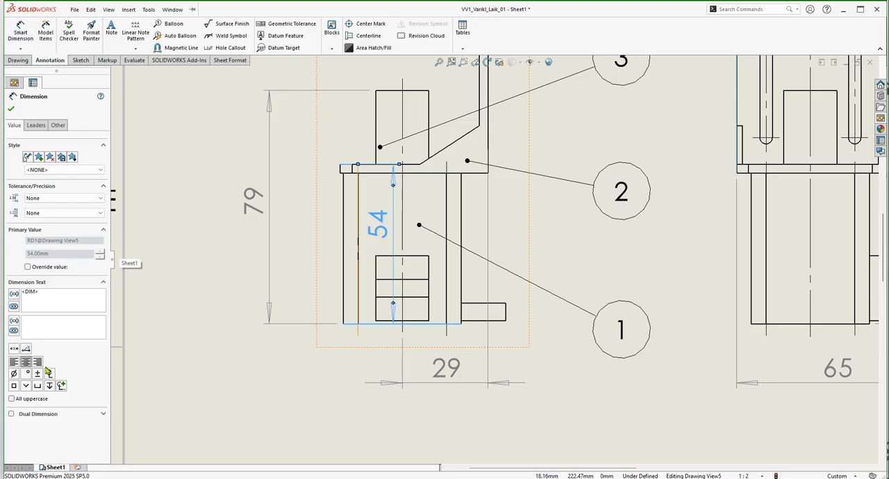
click(35, 126)
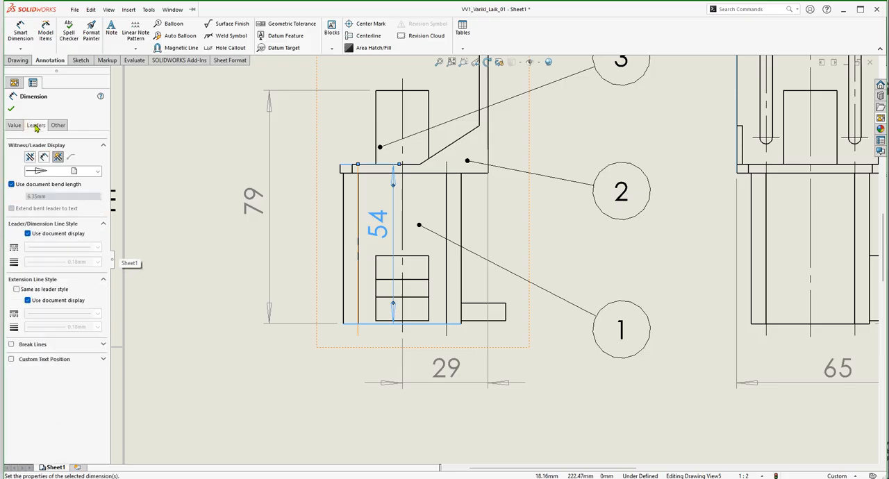
click(98, 171)
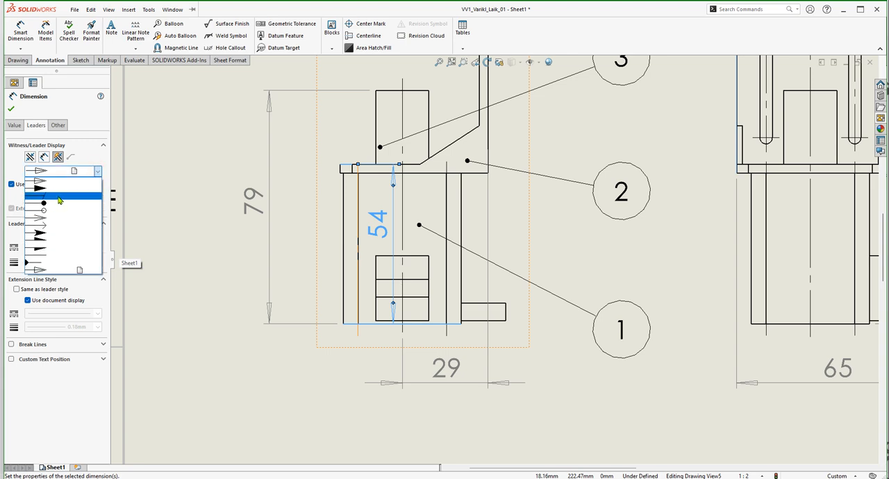
click(59, 198)
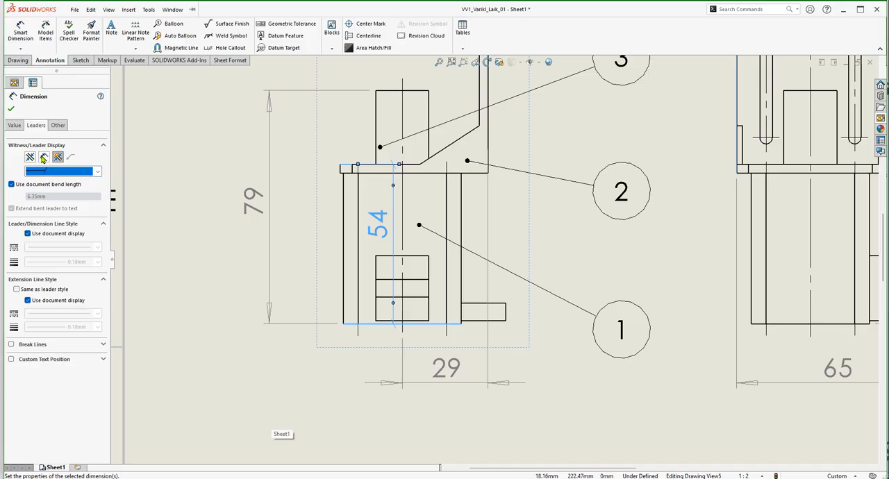
click(43, 158)
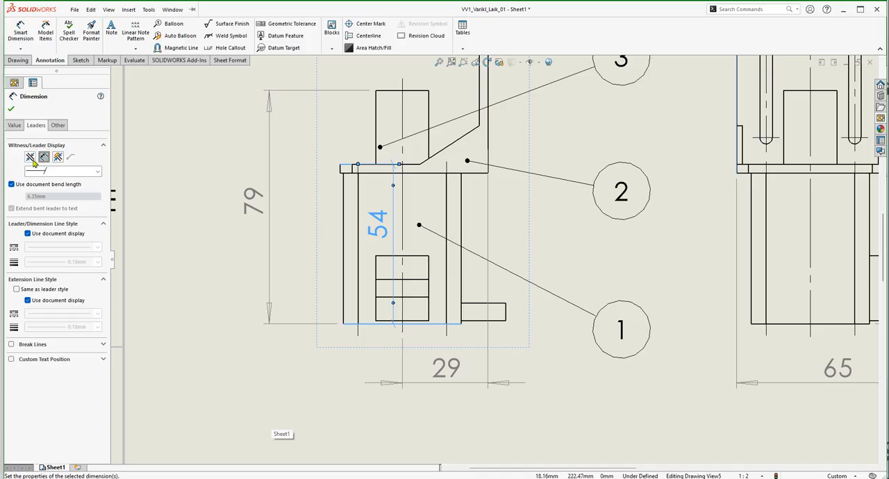
click(30, 157)
click(43, 158)
Give the front view's 54 height dimension filled arrowheads, try outside and inside placement, and finish with Smart placement.
click(97, 171)
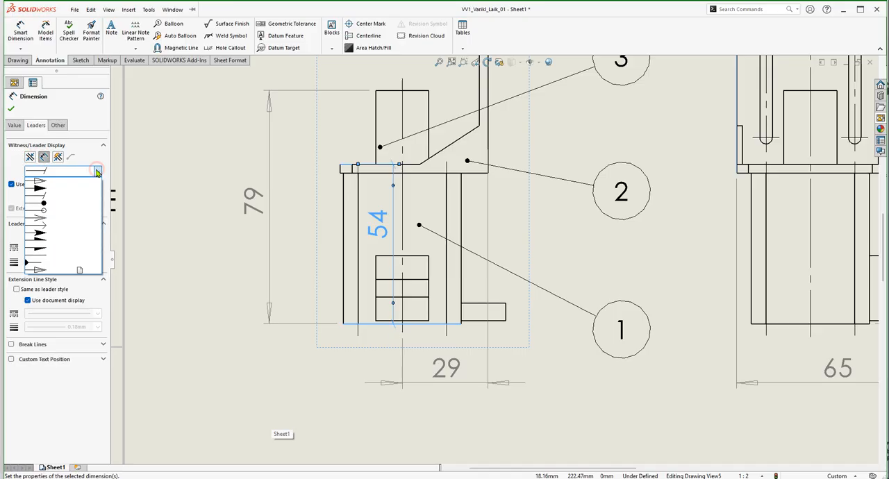
click(46, 189)
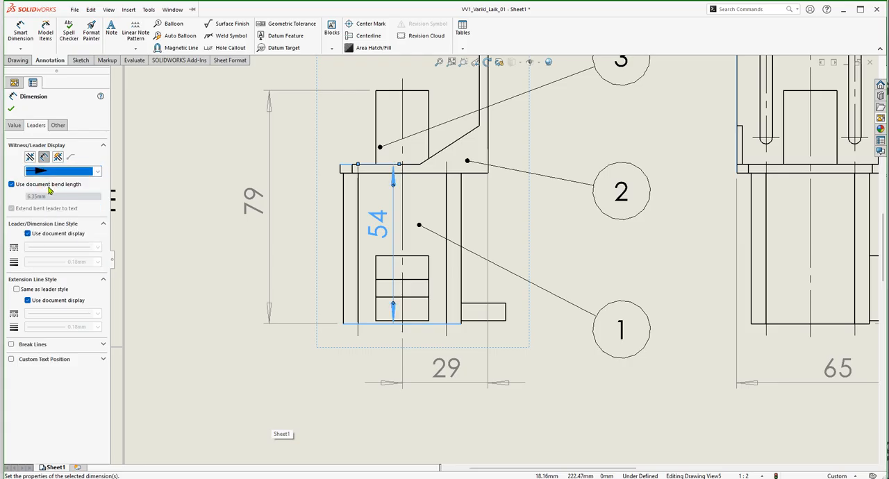
click(30, 157)
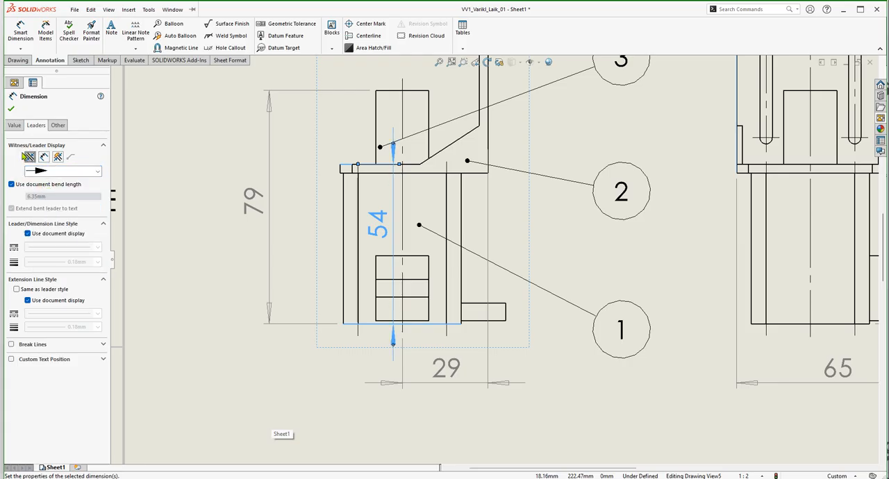
click(44, 158)
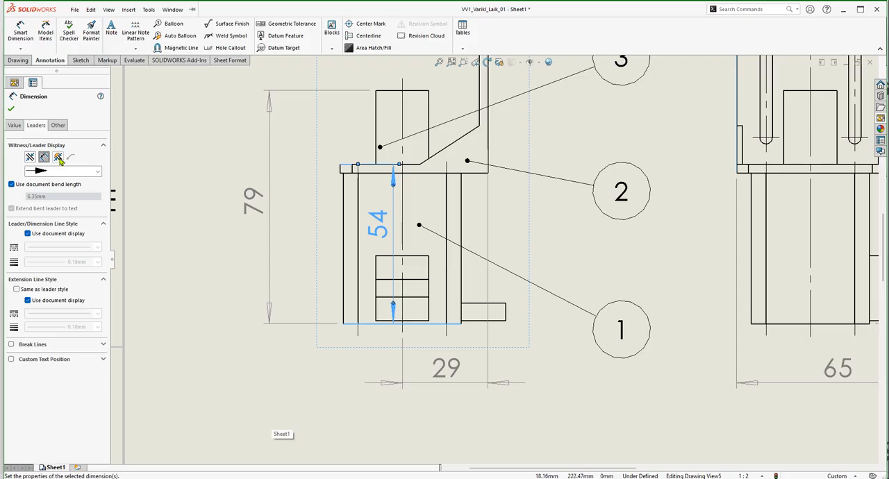
click(60, 160)
click(11, 109)
Shift the front view's 54 height dimension slightly toward the vertical centerline and check its leader and text font settings.
click(379, 224)
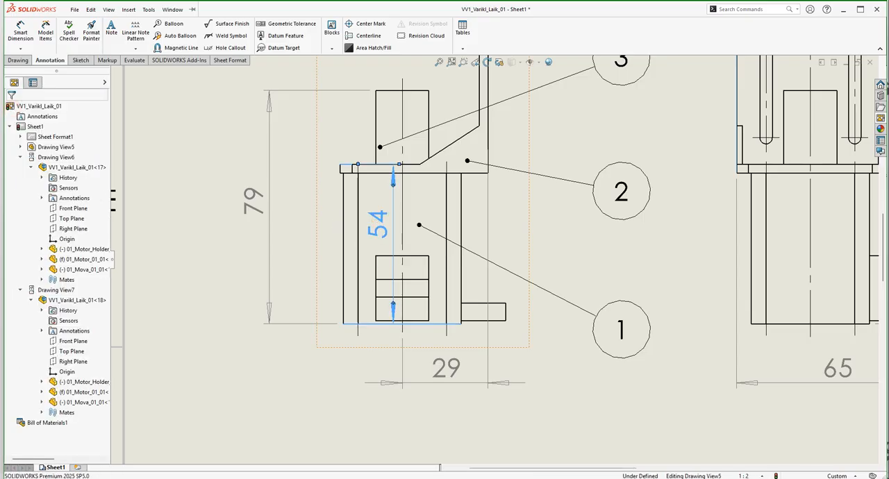
drag(379, 224, 379, 244)
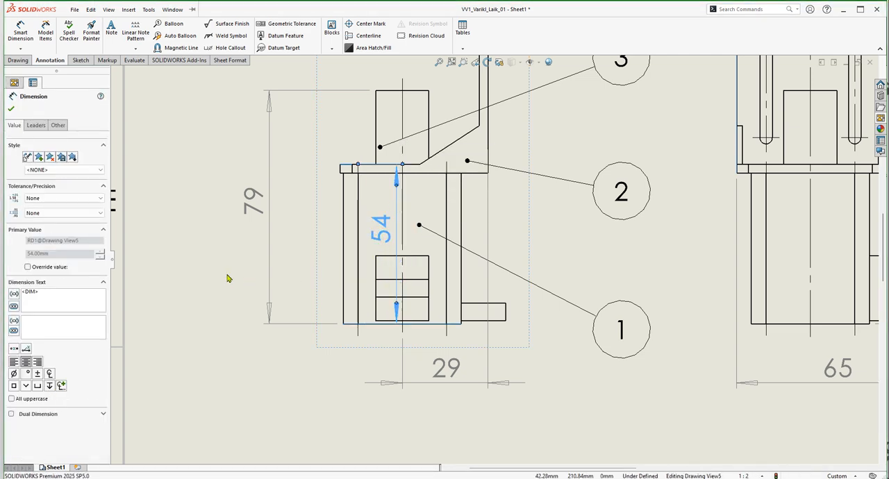
click(37, 126)
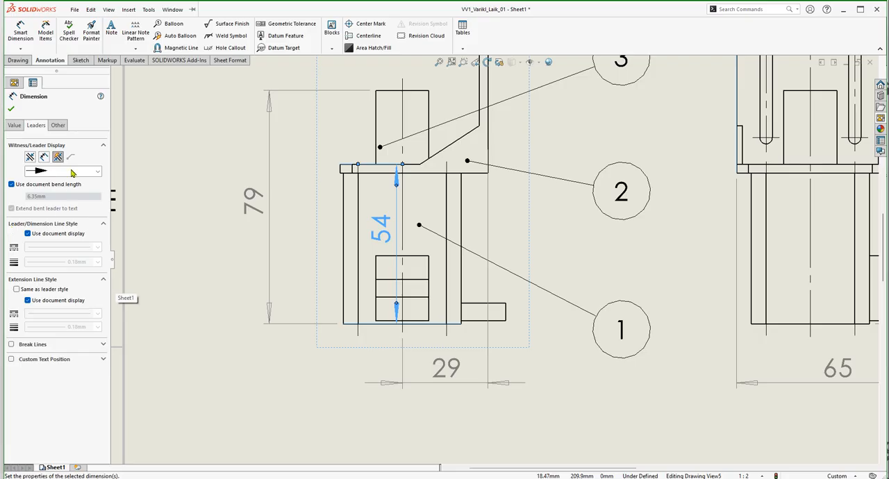
click(57, 126)
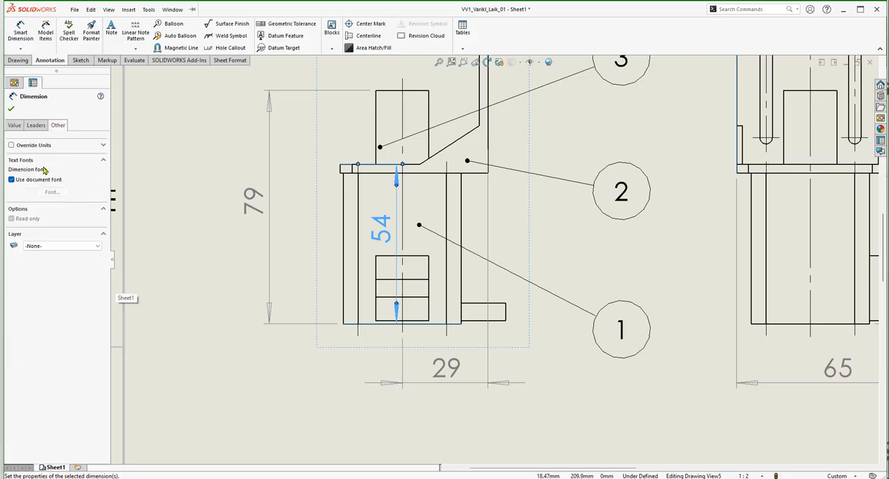
click(36, 125)
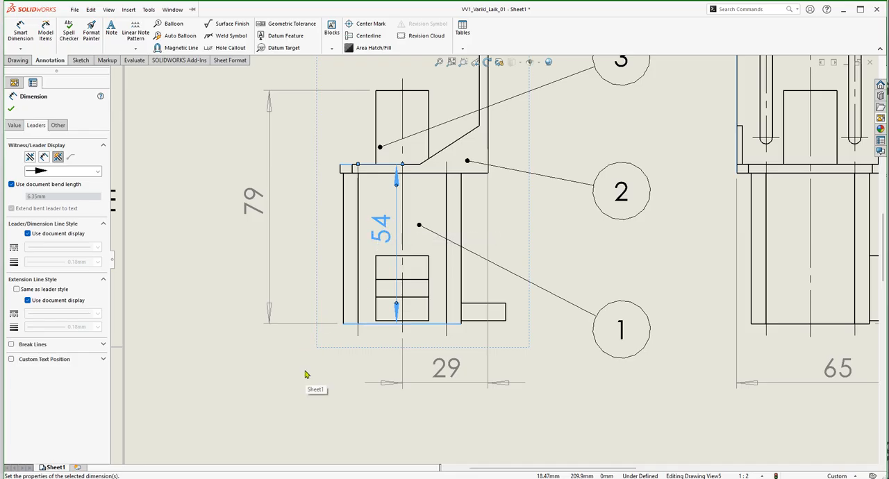
key(Escape)
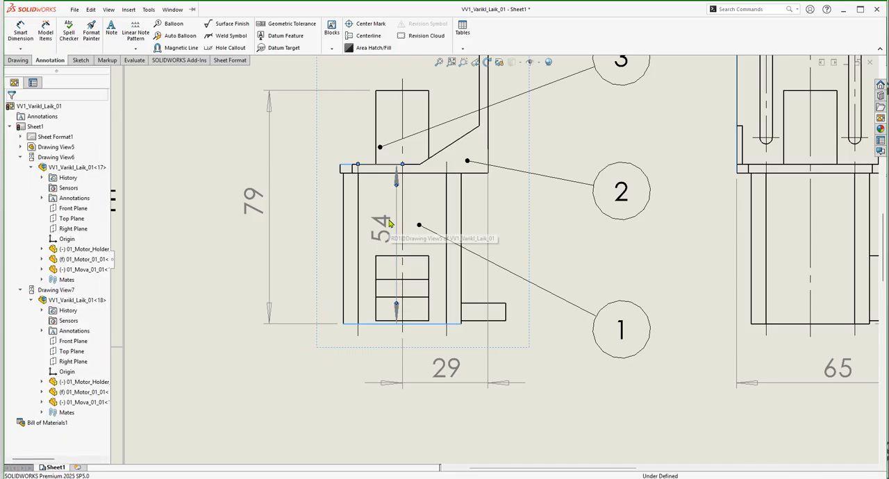
Move the front view's 54 height dimension out of the motor's outline, between the motor and the 79 dimension.
drag(388, 229, 303, 238)
key(Escape)
scroll(337, 264, up, 3)
scroll(336, 264, up, 3)
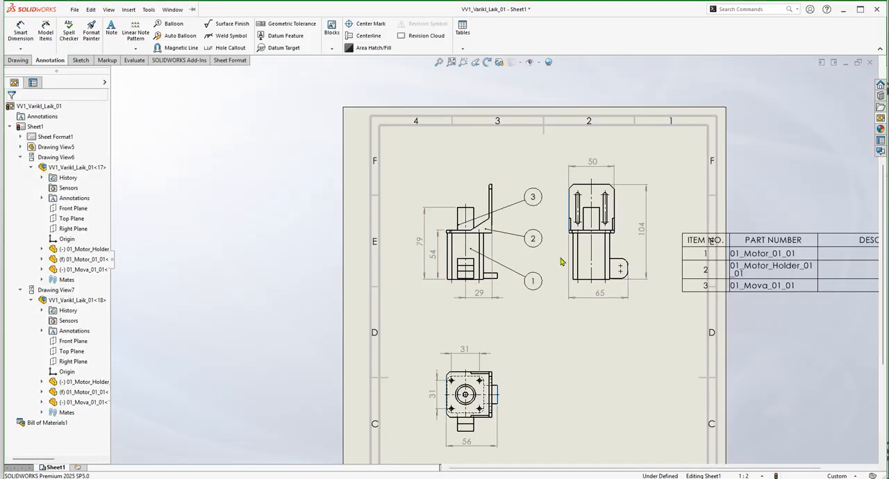
Examine up close the arrowheads of the 50 width dimension and the front view's 79 and 54 height dimensions.
scroll(463, 238, down, 1)
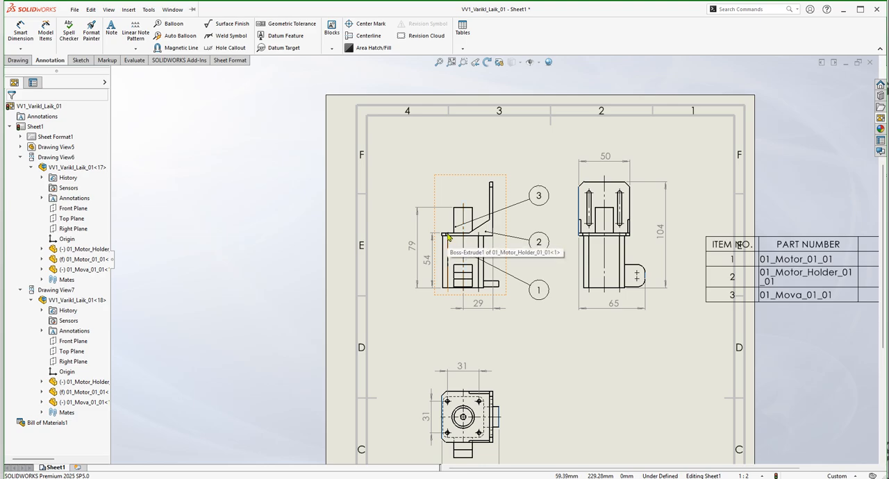
scroll(590, 175, down, 5)
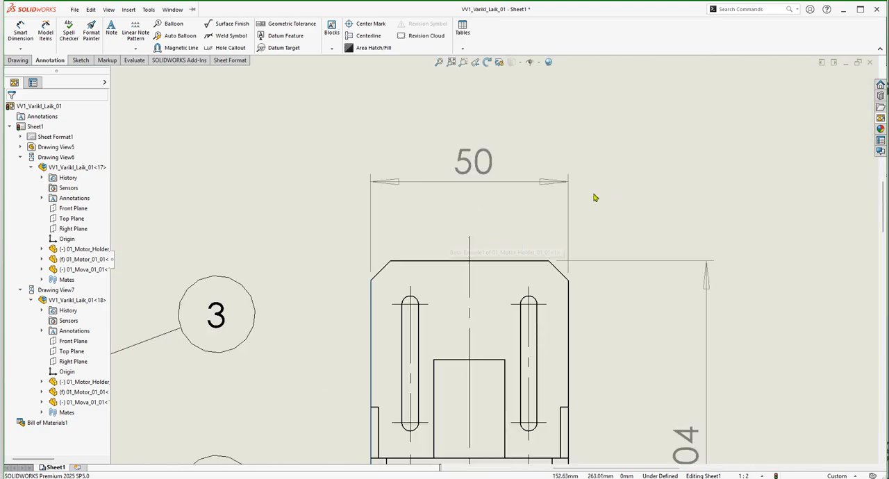
scroll(549, 198, down, 2)
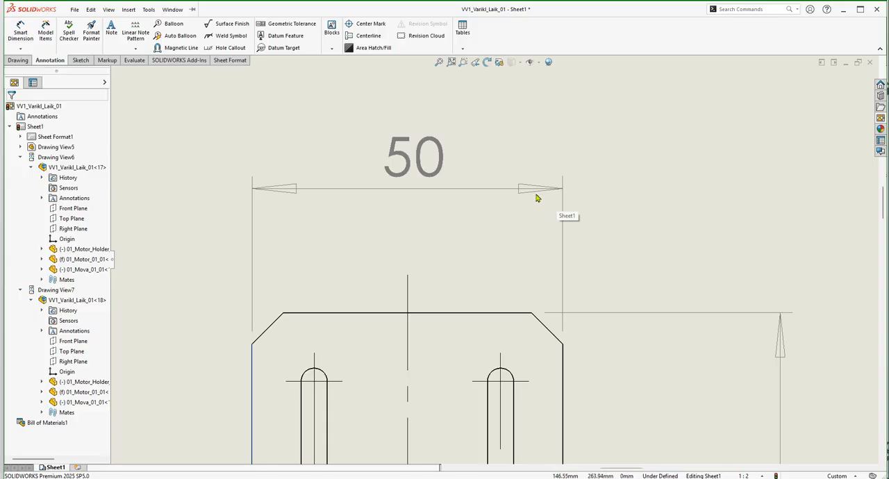
scroll(541, 201, down, 3)
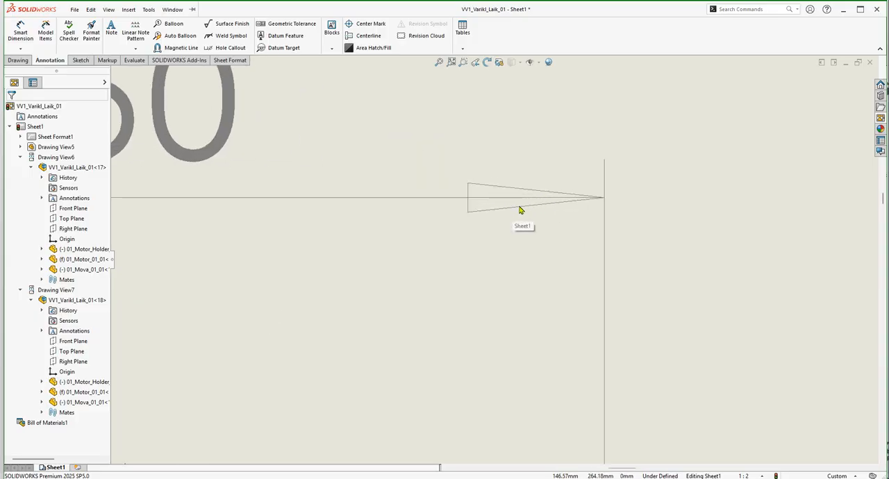
scroll(522, 212, up, 7)
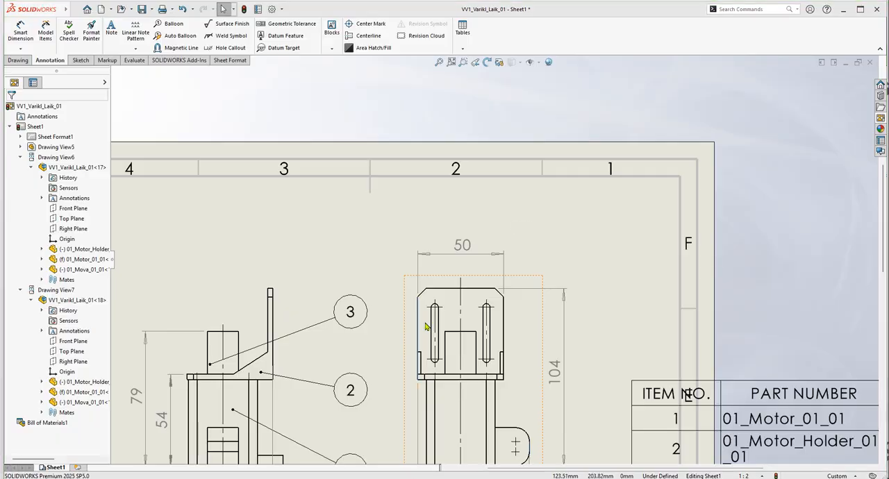
scroll(490, 333, up, 2)
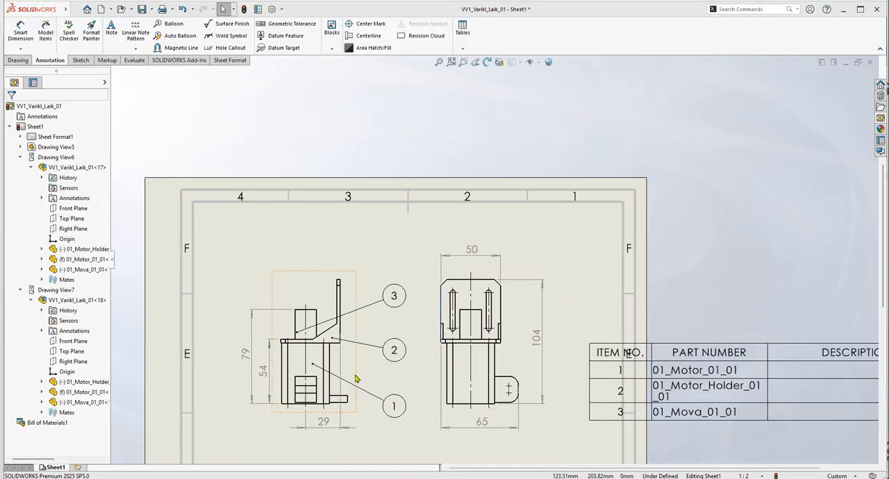
scroll(250, 334, down, 8)
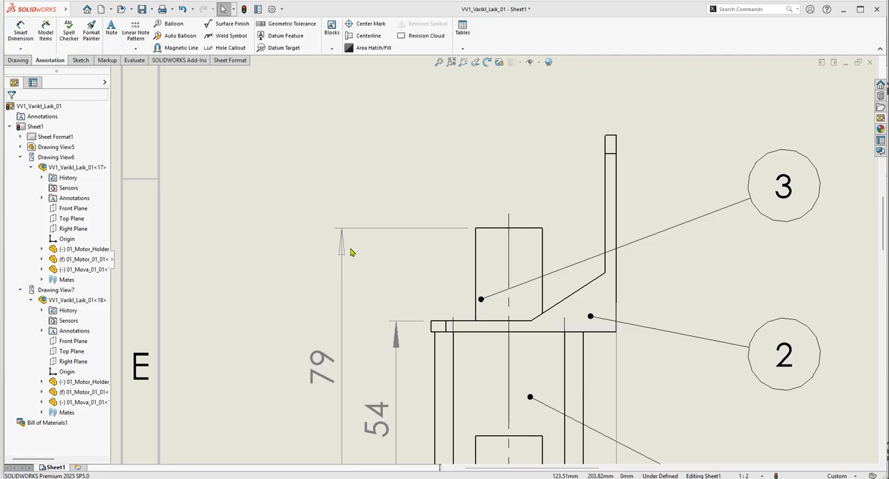
scroll(358, 266, down, 2)
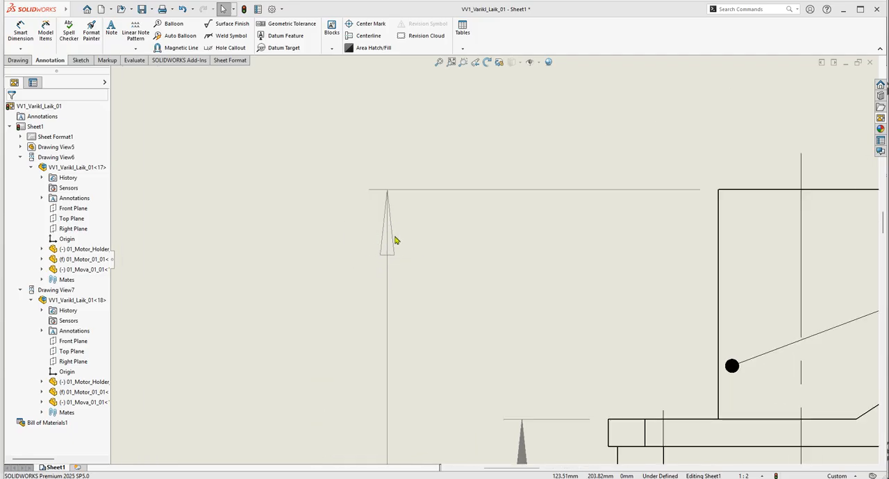
scroll(522, 368, up, 3)
scroll(520, 342, down, 4)
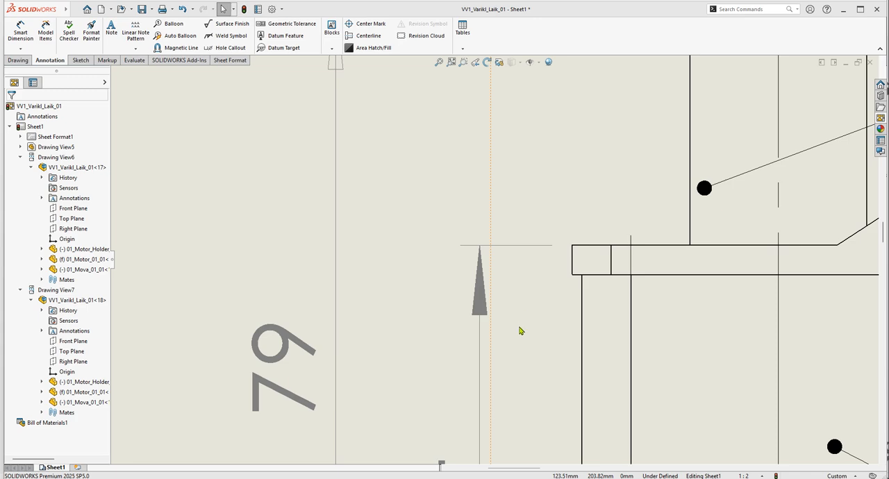
scroll(520, 331, up, 4)
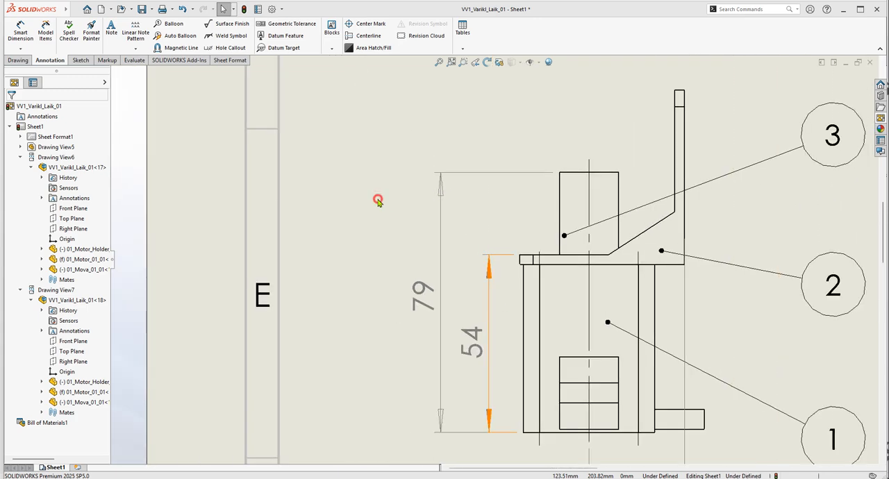
Select everything on the sheet and set the arrowhead style of all dimensions to filled arrows.
key(ctrl+a)
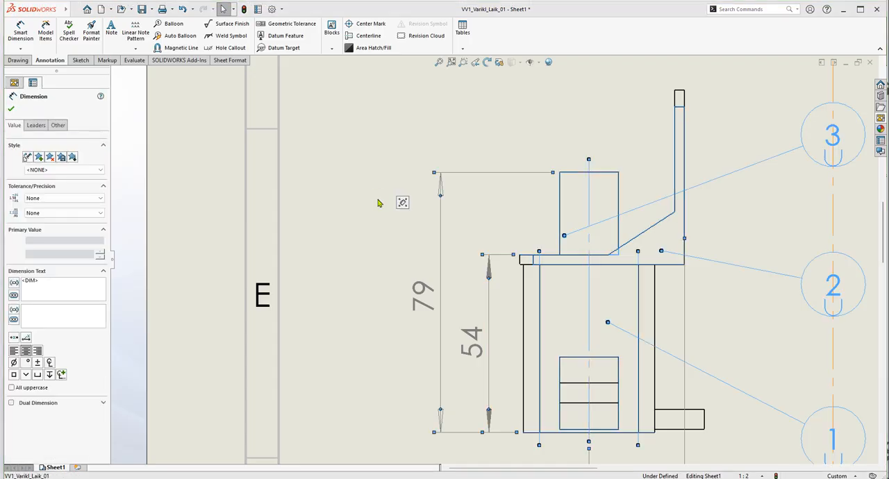
scroll(413, 234, up, 6)
scroll(598, 277, down, 2)
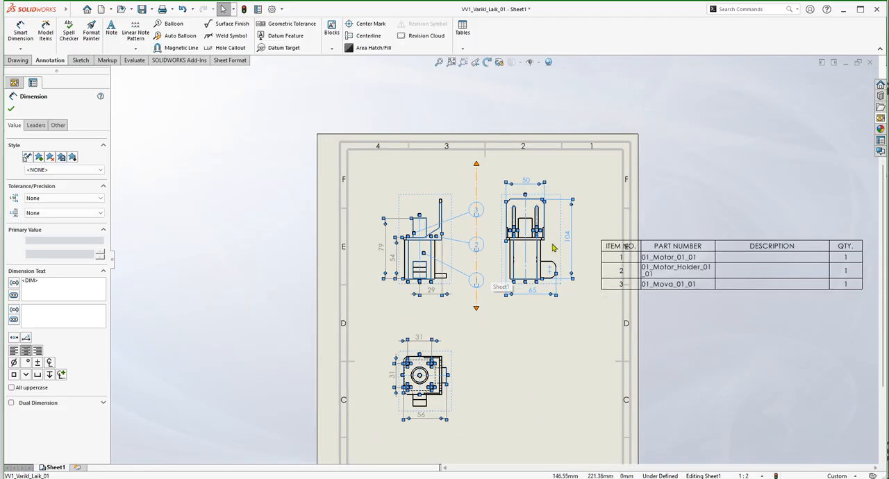
scroll(547, 251, down, 3)
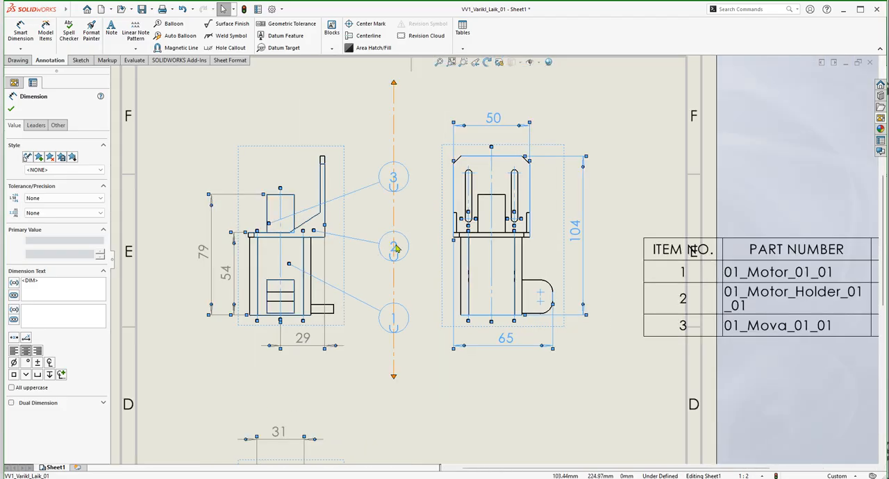
scroll(383, 248, down, 2)
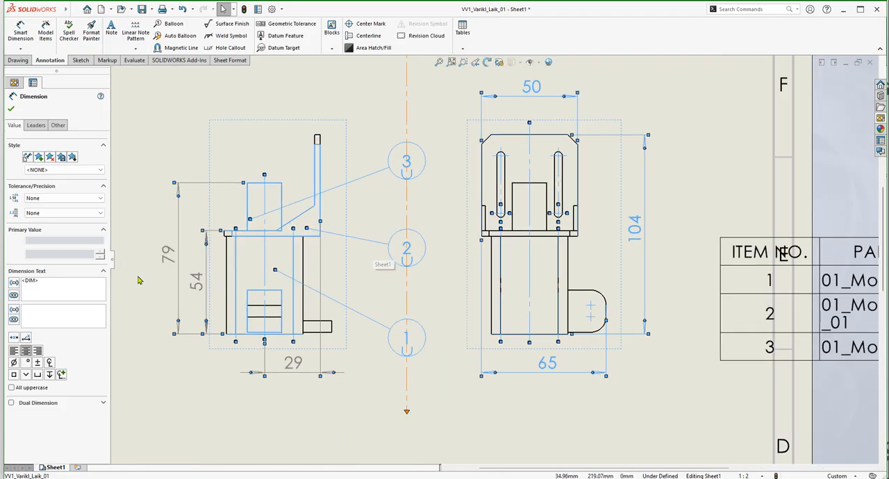
scroll(183, 288, up, 1)
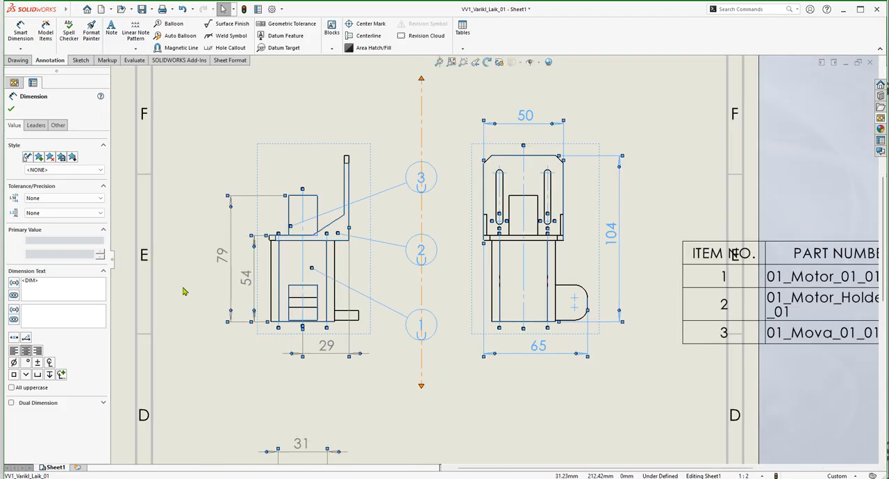
click(38, 129)
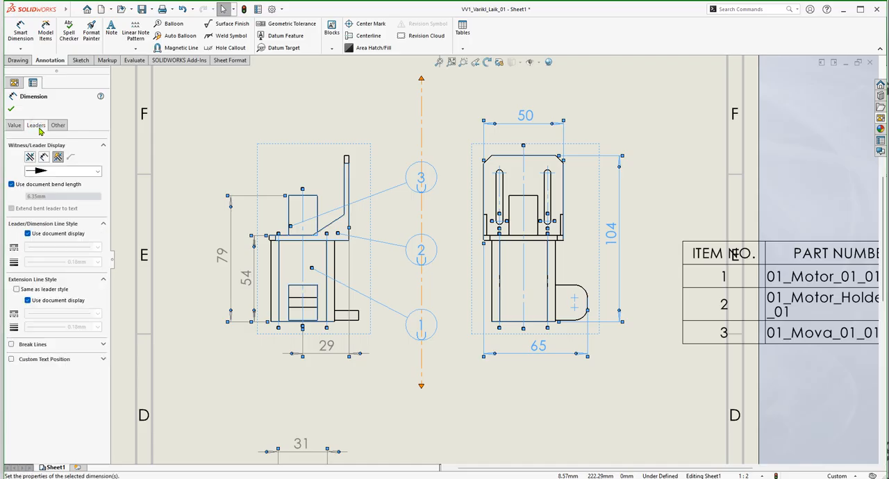
click(86, 173)
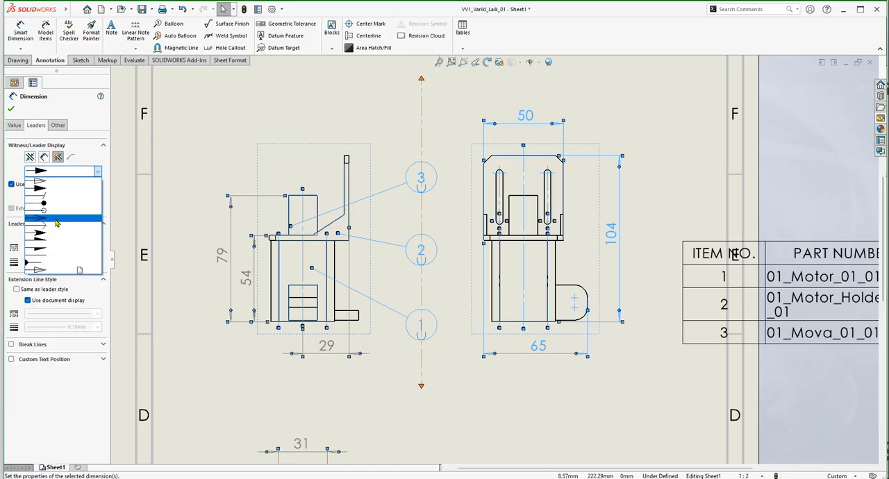
click(44, 189)
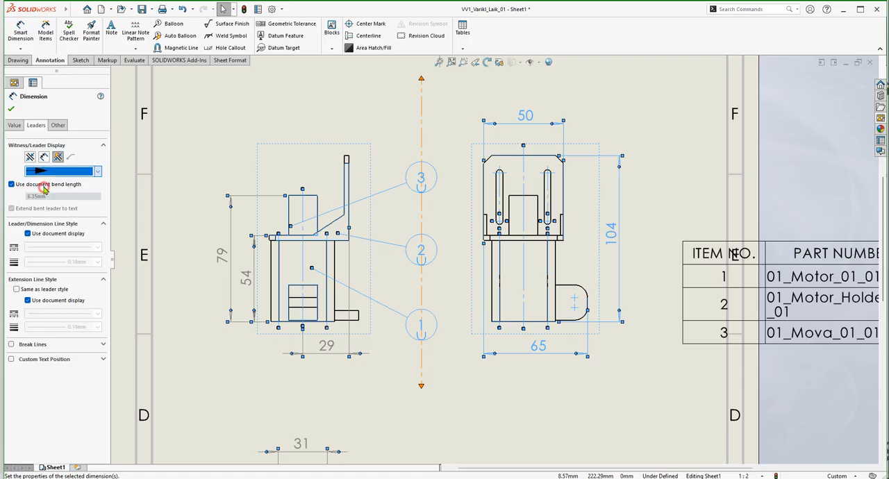
click(11, 109)
scroll(592, 300, down, 5)
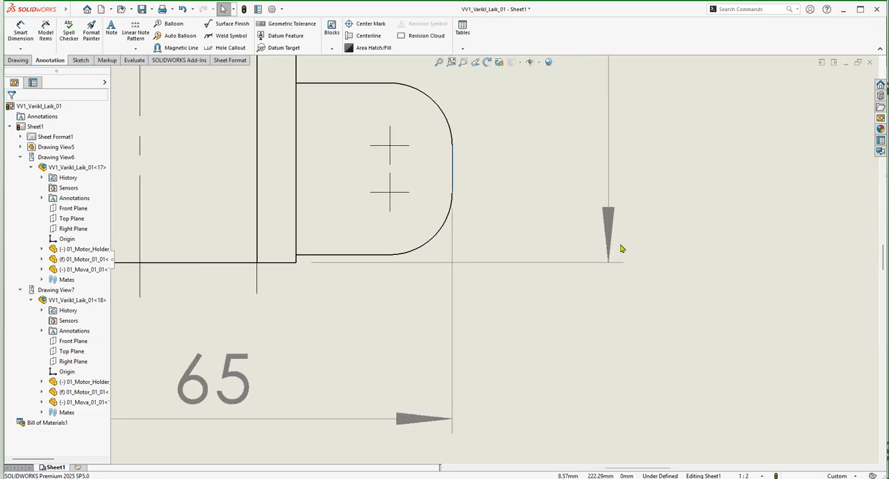
scroll(615, 243, down, 5)
scroll(582, 238, up, 8)
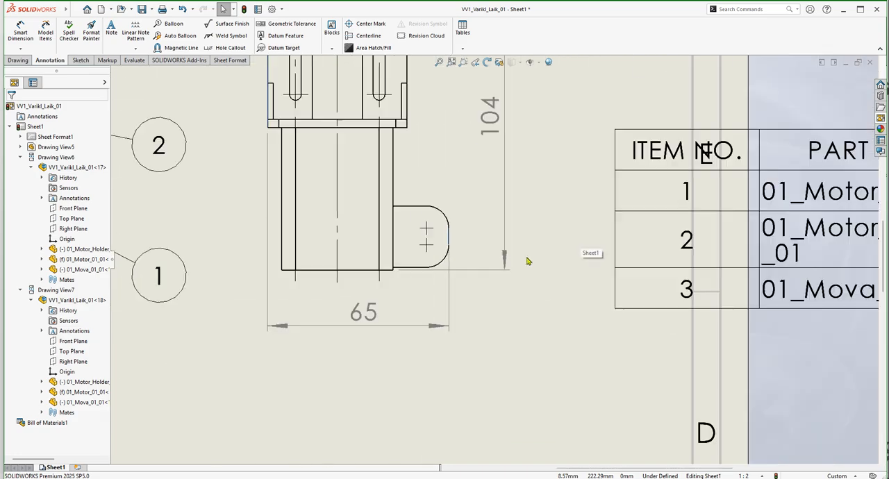
scroll(465, 294, up, 2)
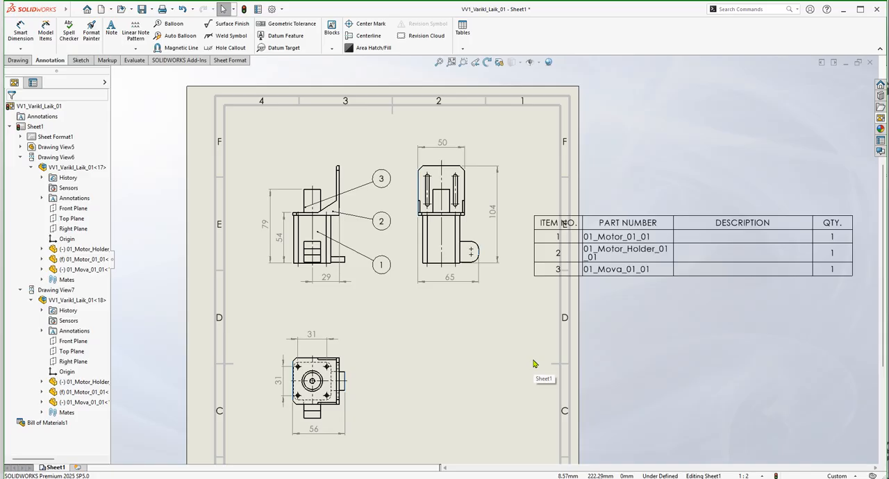
key(super+p)
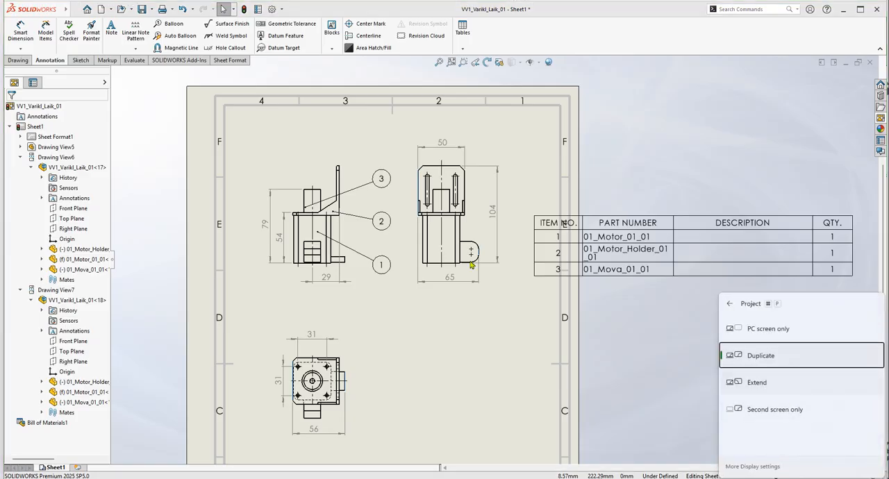
key(super+p)
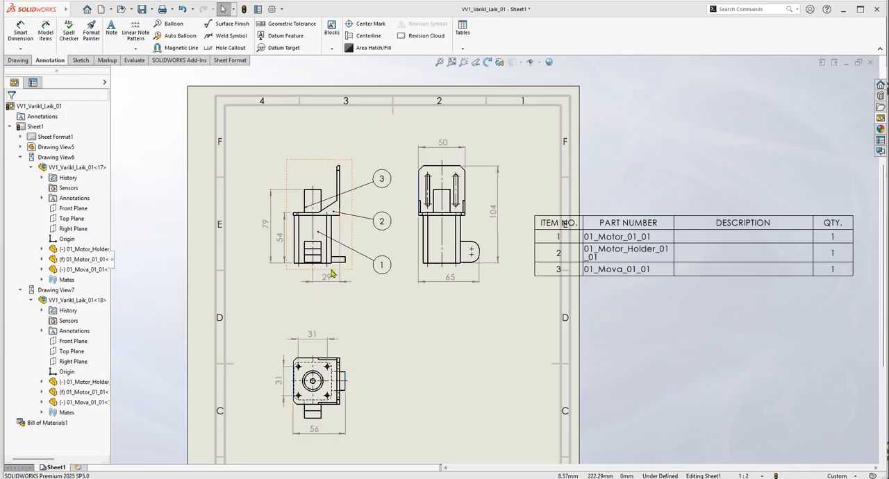
Create a section view with a vertical cutting line through the shaft center of the top view.
click(18, 60)
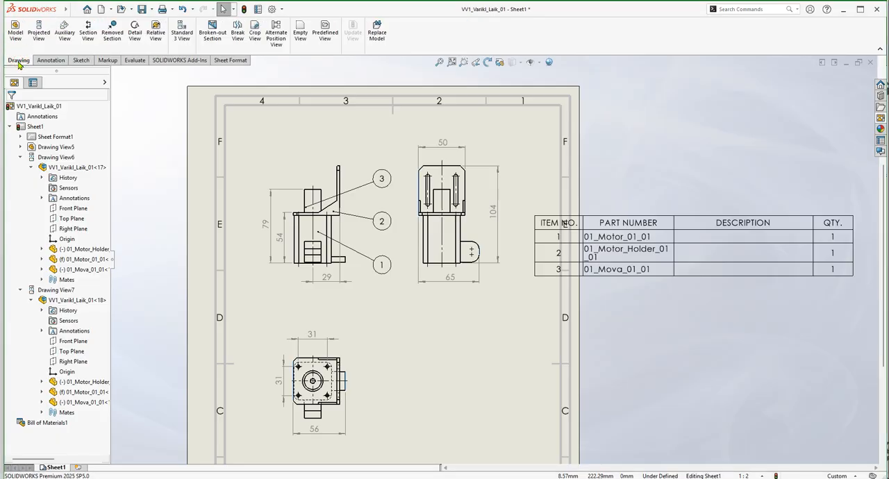
click(91, 33)
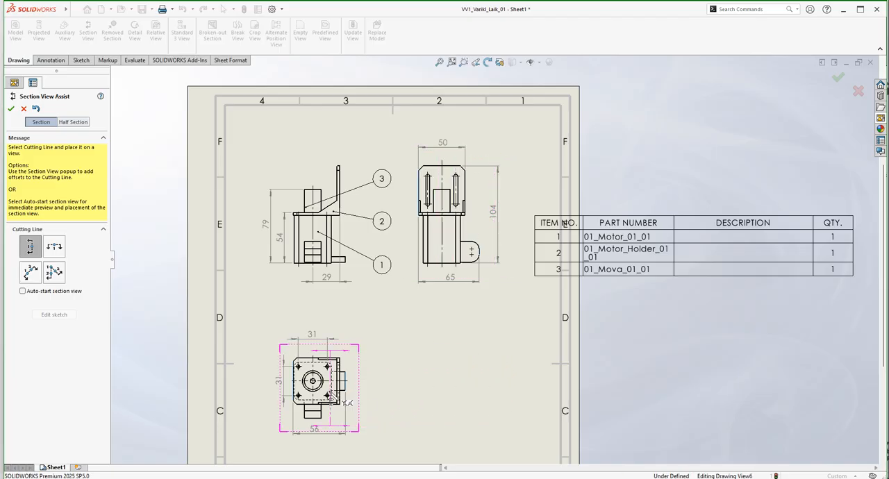
scroll(313, 386, down, 3)
scroll(357, 374, down, 5)
scroll(449, 275, down, 2)
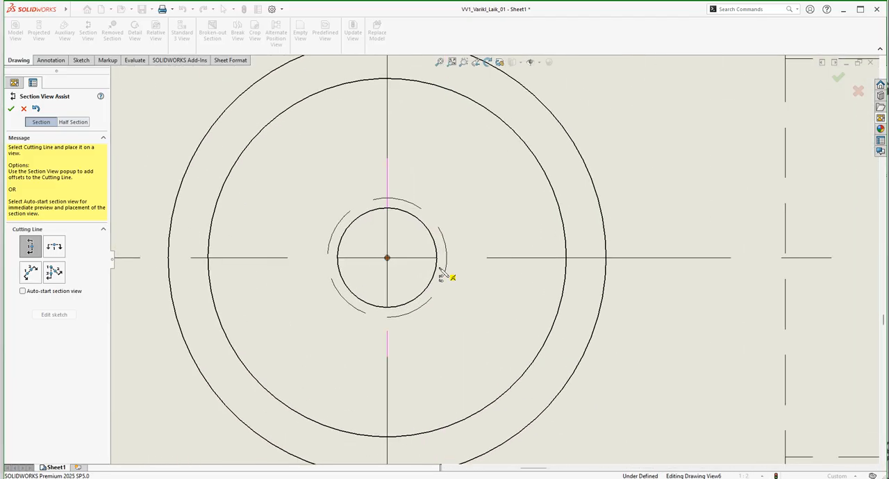
click(387, 259)
scroll(403, 285, up, 4)
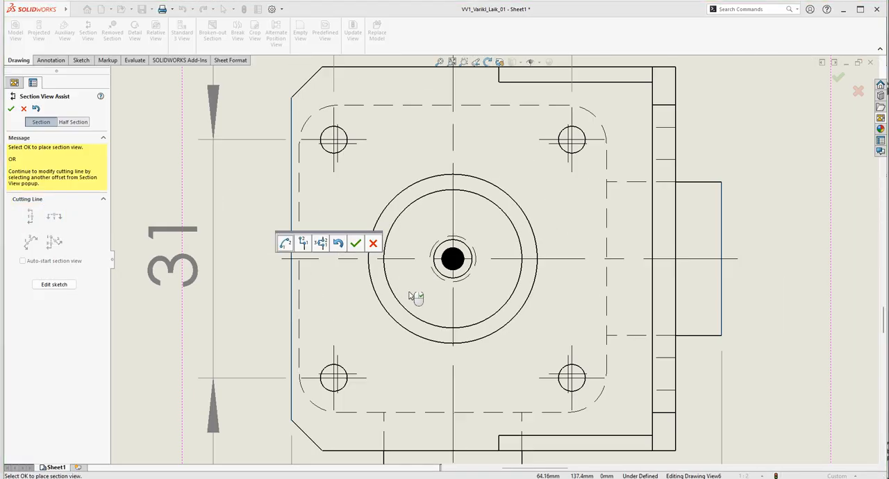
scroll(472, 310, up, 4)
scroll(479, 291, down, 2)
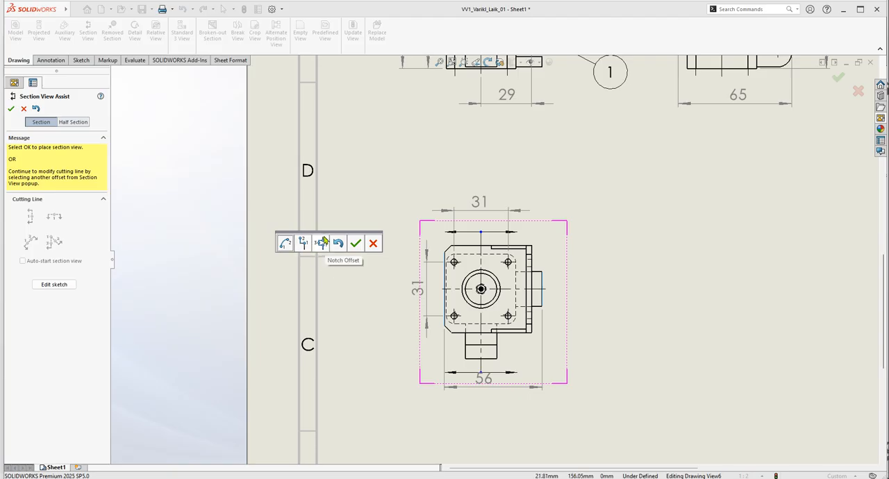
click(287, 246)
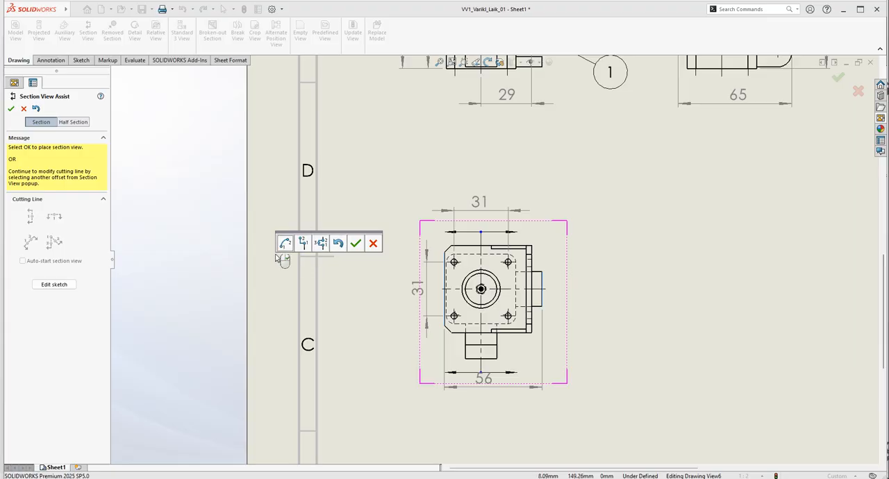
click(355, 244)
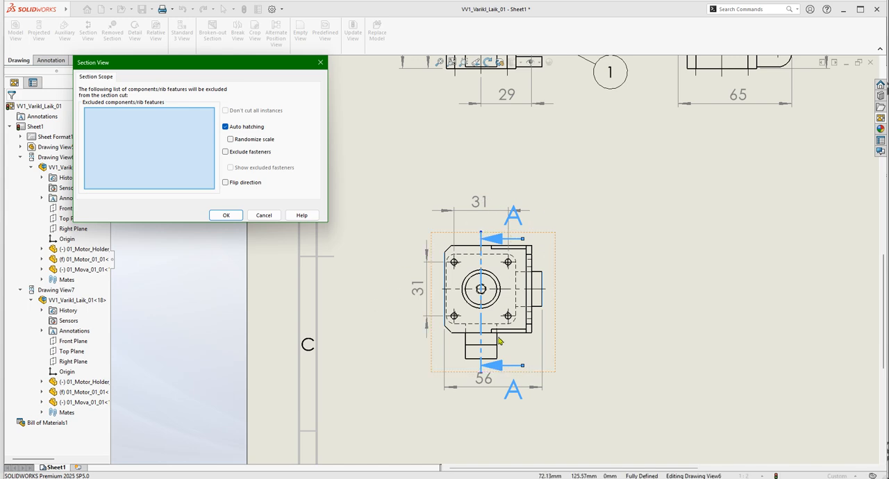
Flip the section's cutting direction, keep fasteners included, and place section view A-A beside the top view.
click(226, 183)
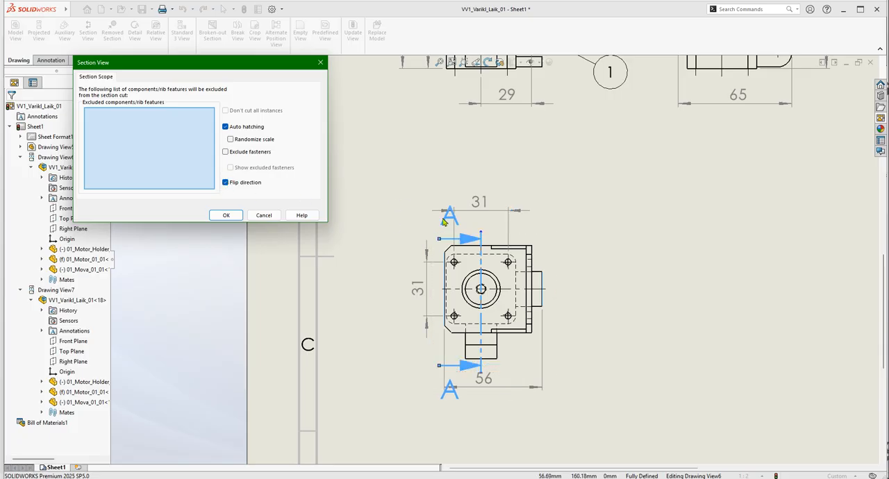
scroll(494, 258, up, 3)
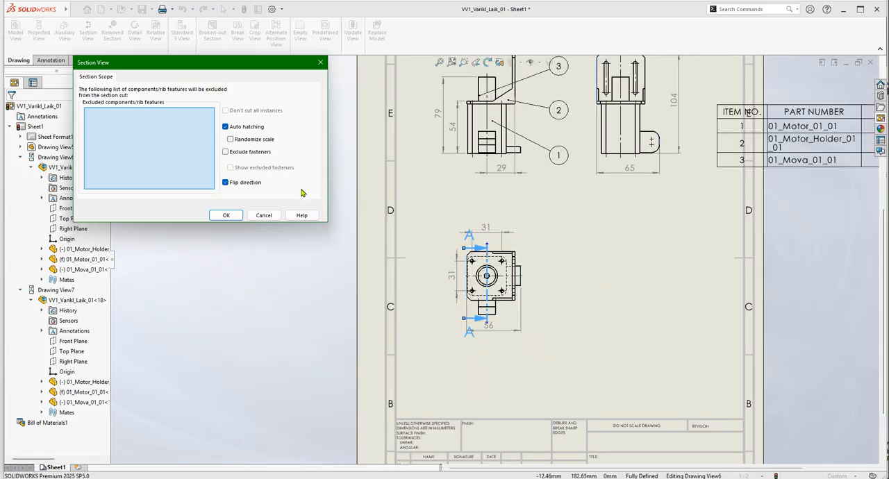
click(226, 152)
click(227, 153)
click(226, 217)
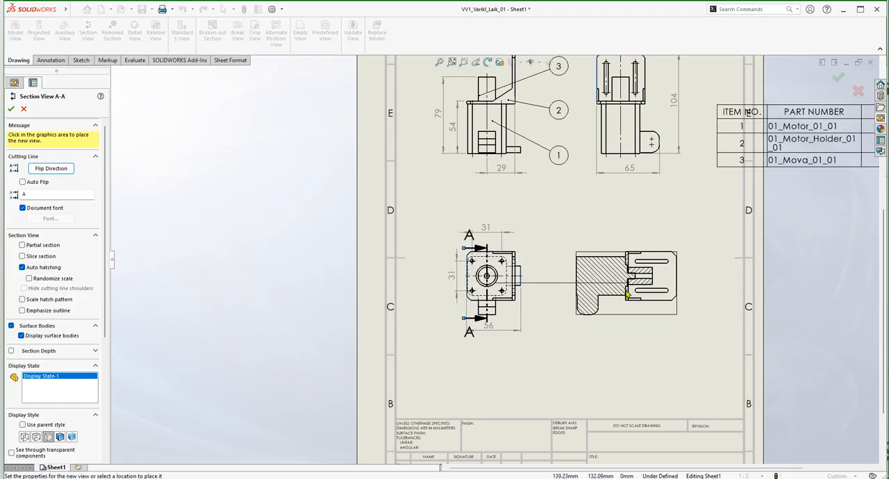
click(620, 294)
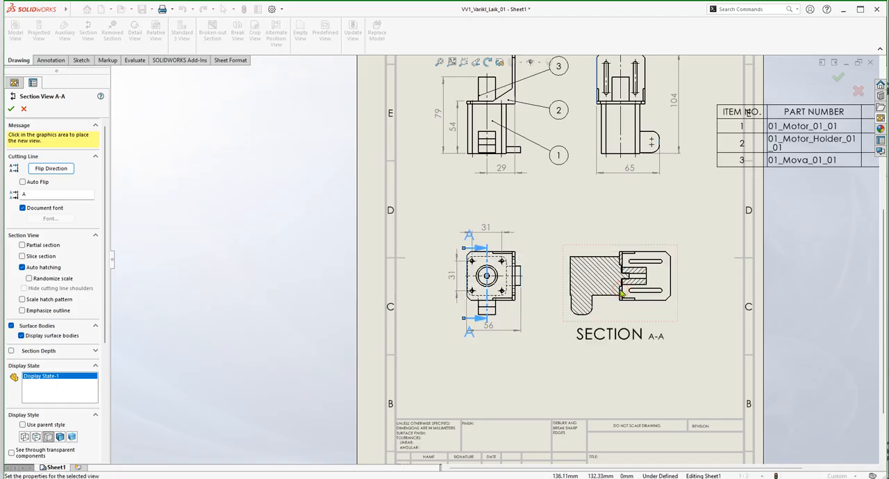
Move the section view's label above the view and shorten its text to A-A.
drag(627, 334, 614, 239)
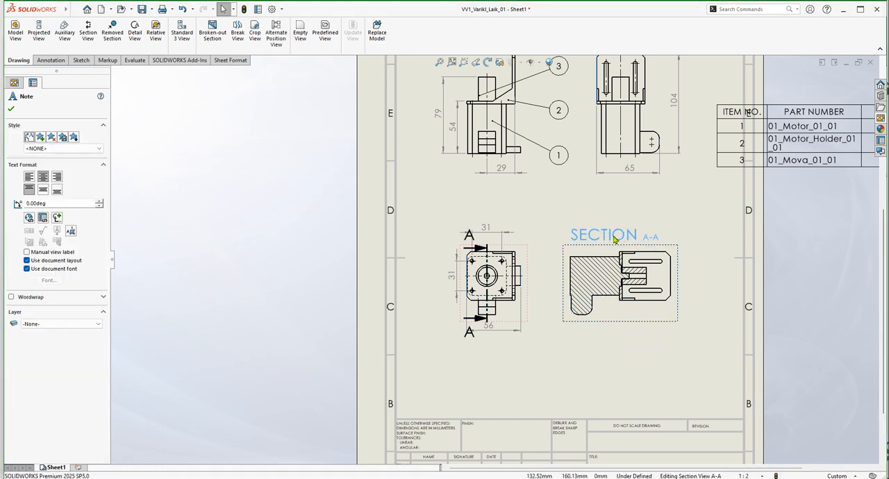
double_click(614, 238)
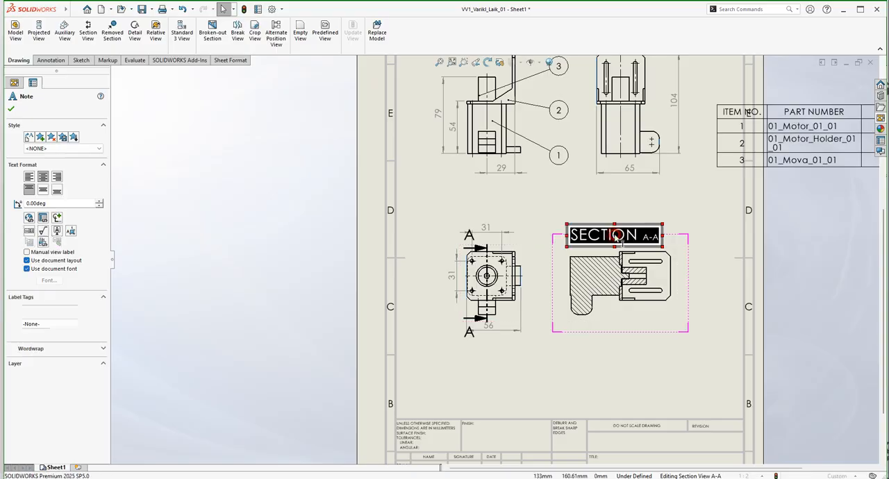
click(638, 237)
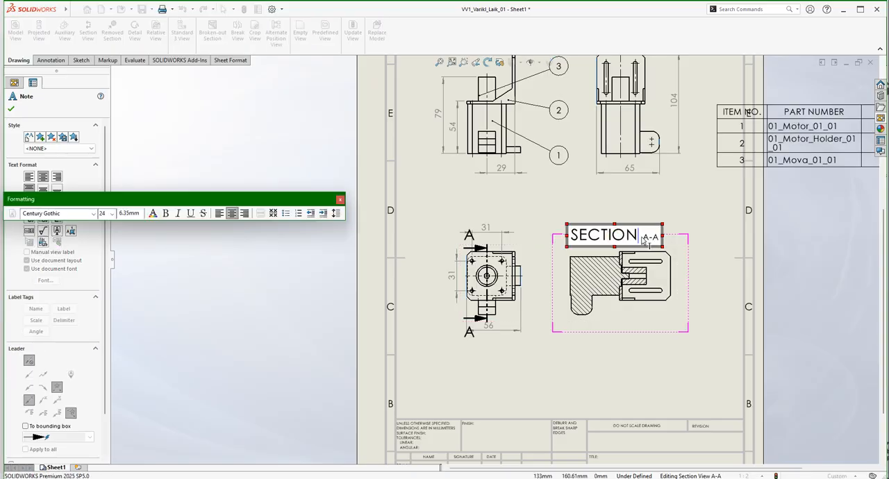
key(Delete)
key(BackSpace)
key(BackSpace)
key(BackSpace)
key(BackSpace)
key(BackSpace)
key(BackSpace)
key(BackSpace)
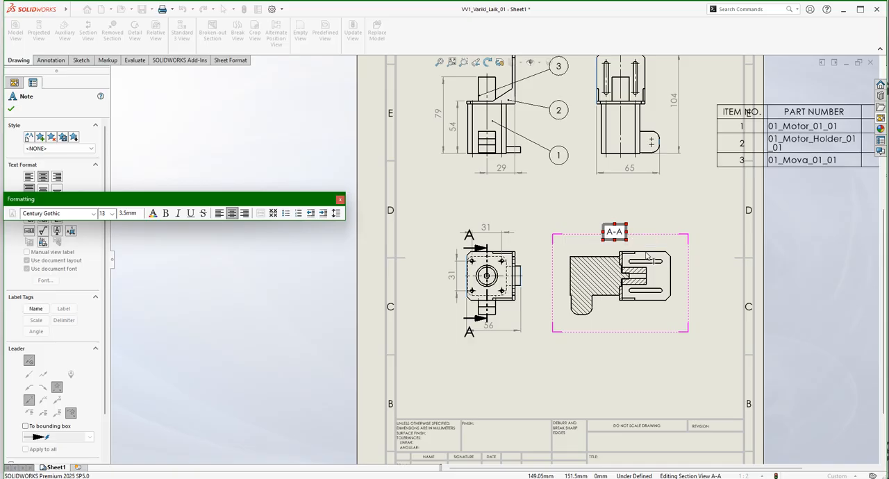
text(Pjūvis)
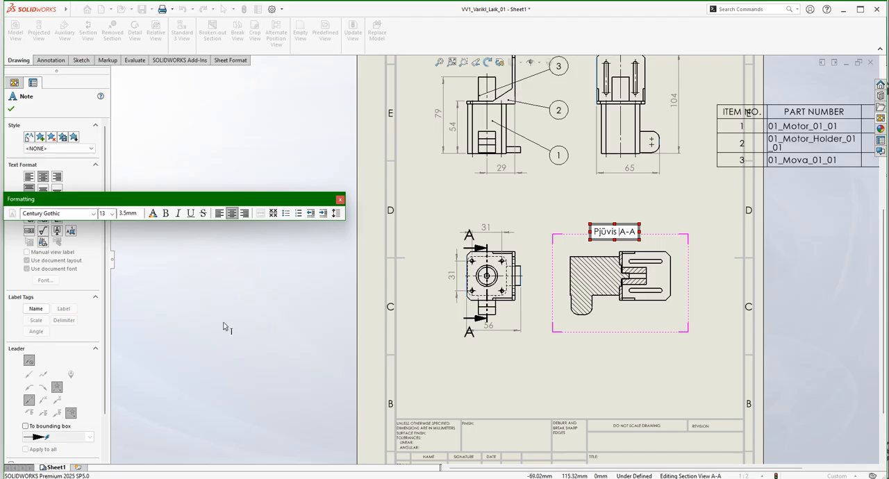
key(BackSpace)
key(BackSpace)
key(BackSpace)
key(BackSpace)
key(BackSpace)
key(BackSpace)
key(BackSpace)
Underline the whole A-A label of the section view and finish editing the note.
key(ctrl+a)
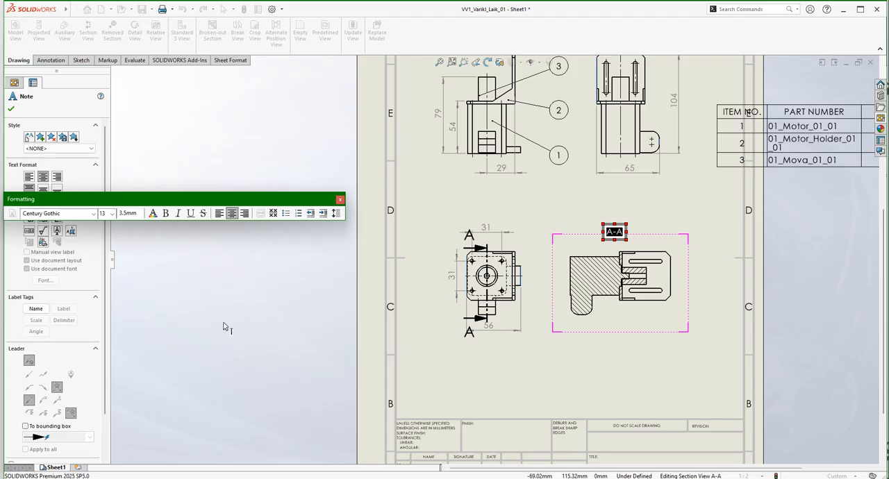
click(190, 214)
click(722, 208)
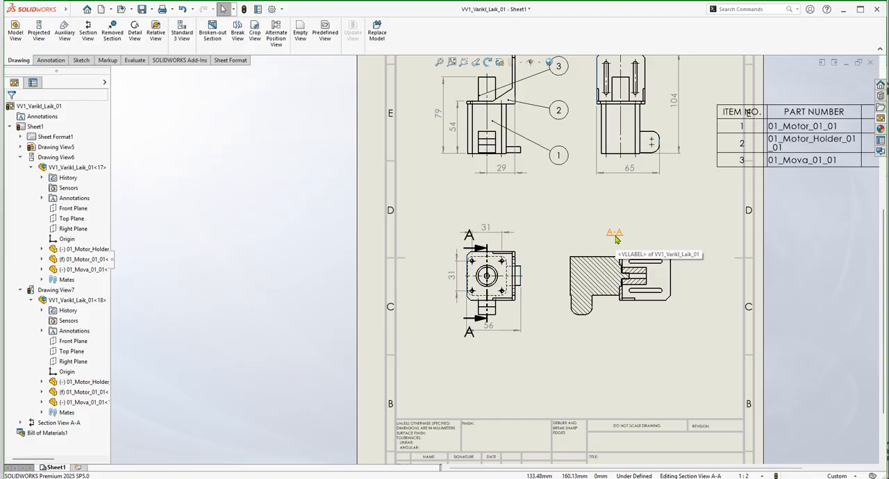
Examine the hatching of the parts in section A-A and check the hatch properties of 01_Mova_01_01.
scroll(671, 312, down, 2)
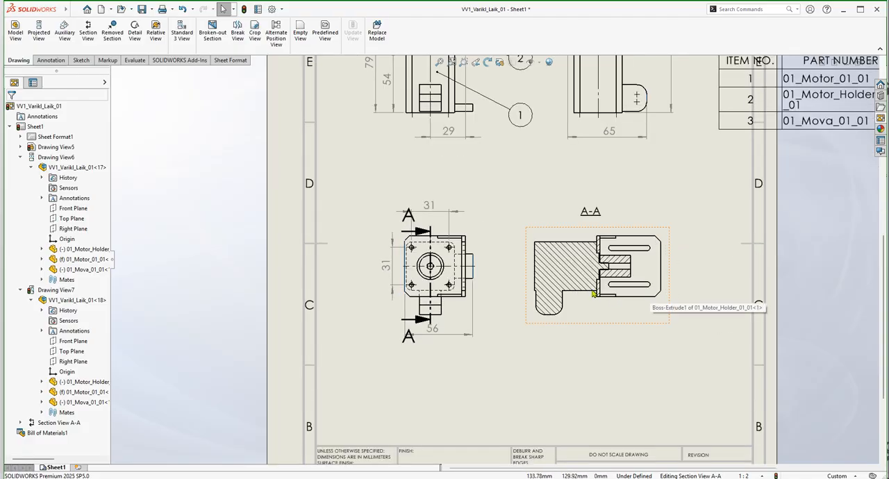
scroll(629, 271, down, 2)
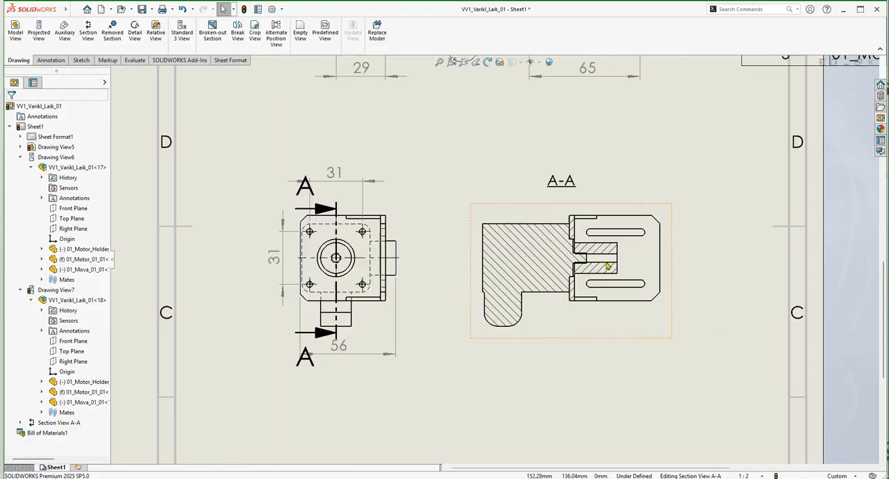
scroll(629, 274, down, 3)
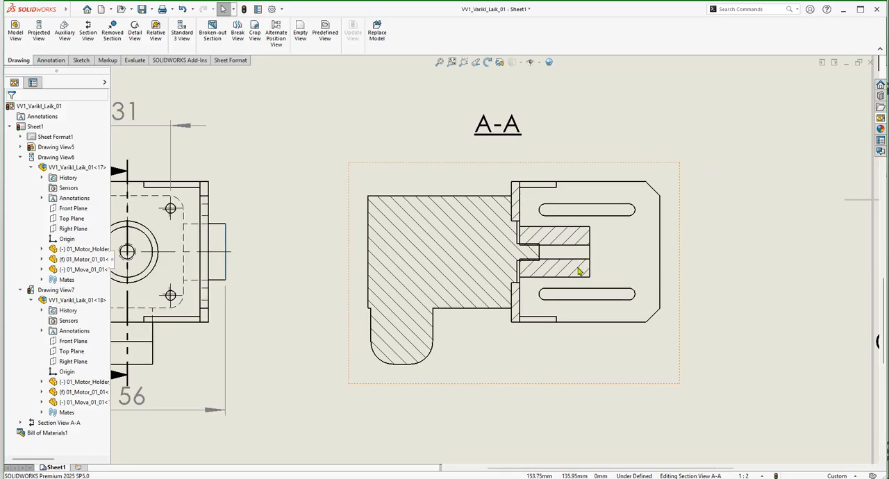
scroll(494, 276, up, 2)
click(434, 252)
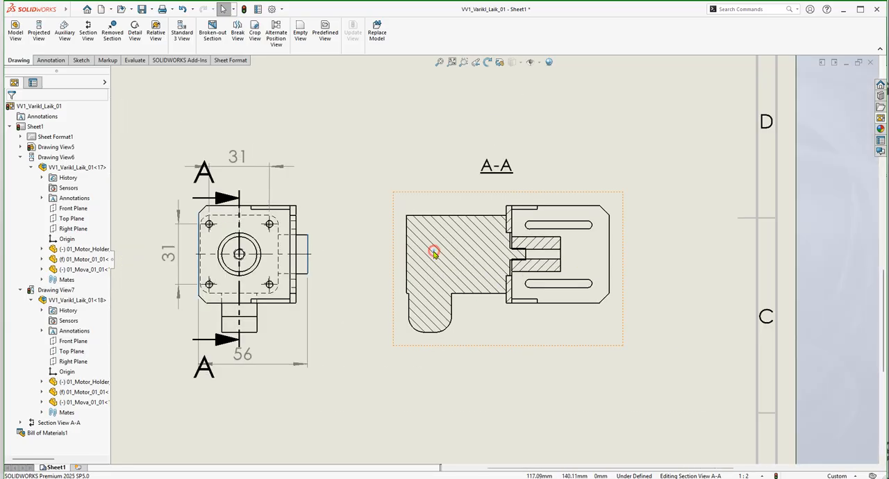
click(506, 327)
click(686, 231)
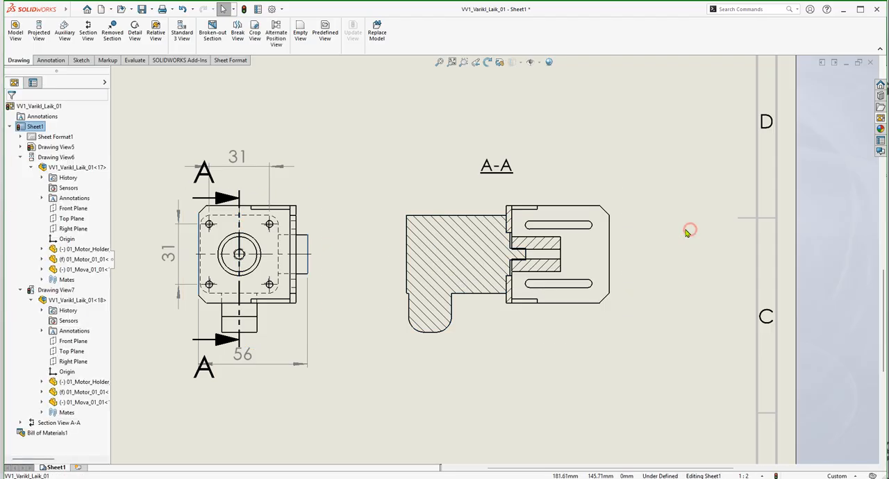
scroll(507, 267, down, 3)
scroll(541, 258, down, 3)
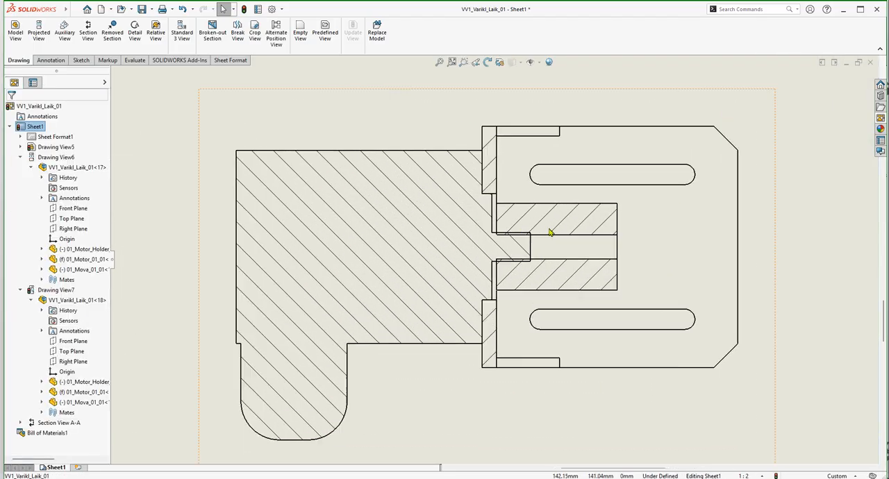
click(568, 222)
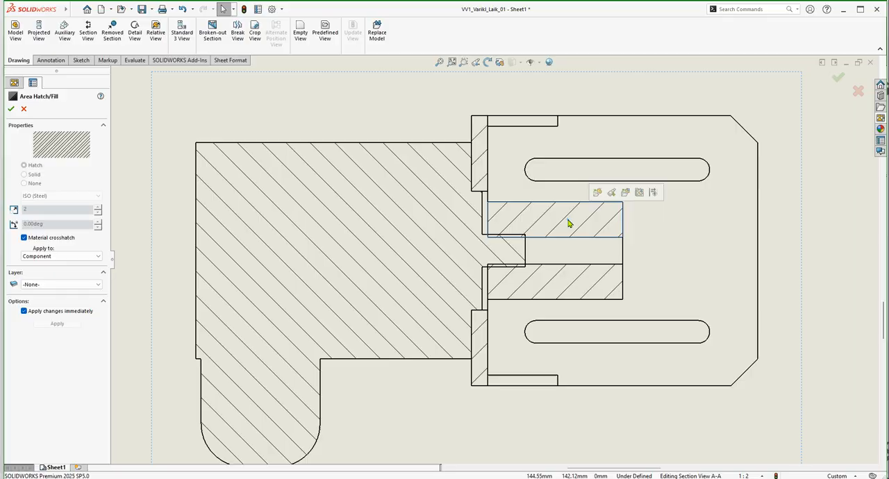
scroll(549, 240, down, 3)
scroll(528, 264, up, 4)
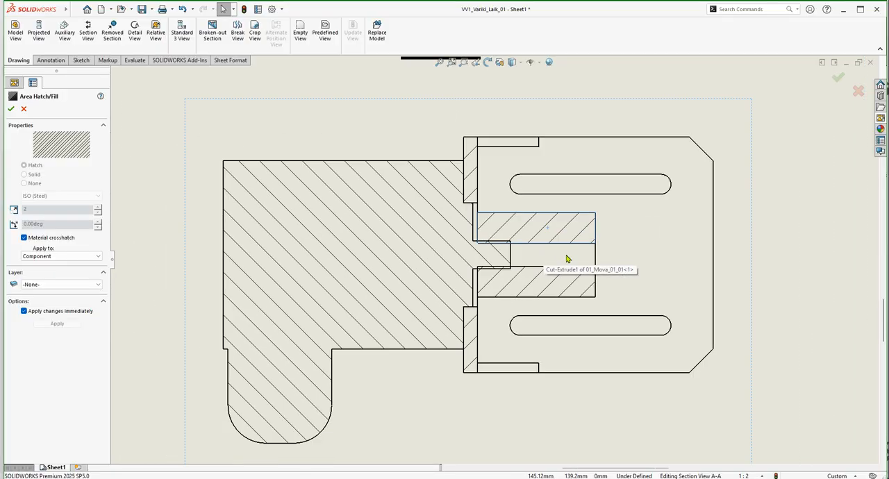
click(694, 270)
Examine up close in section A-A how the motor shaft's end fits into the bore of 01_Mova_01_01.
click(528, 242)
click(747, 244)
scroll(503, 263, down, 2)
scroll(498, 259, down, 2)
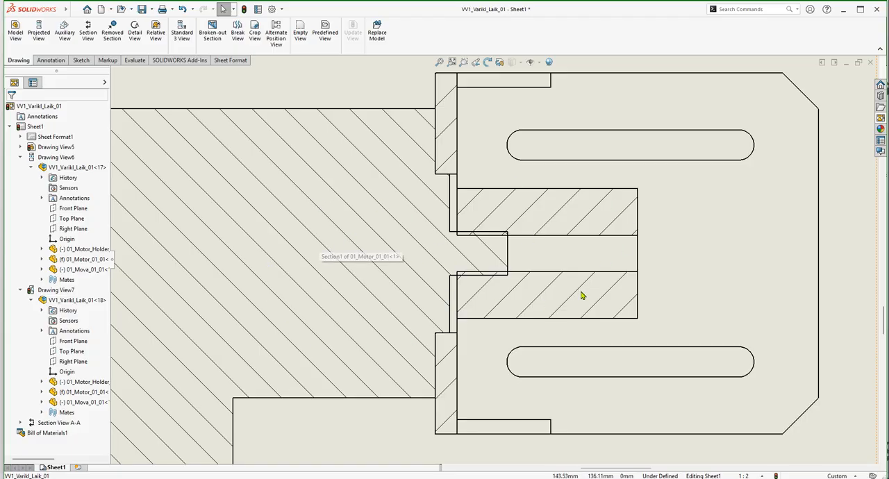
click(850, 217)
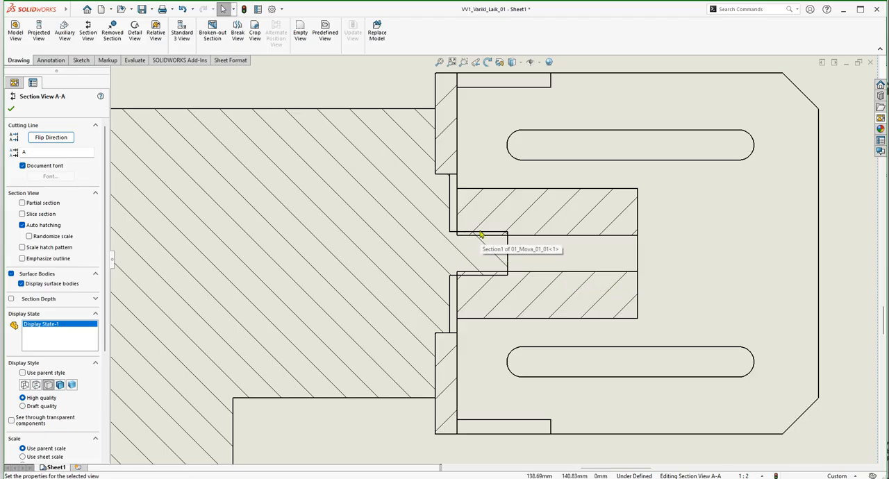
scroll(479, 235, down, 4)
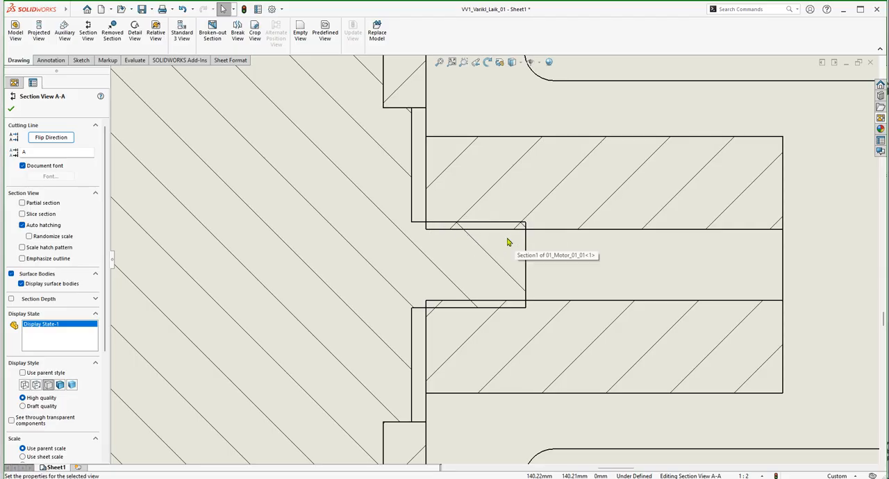
scroll(477, 223, down, 3)
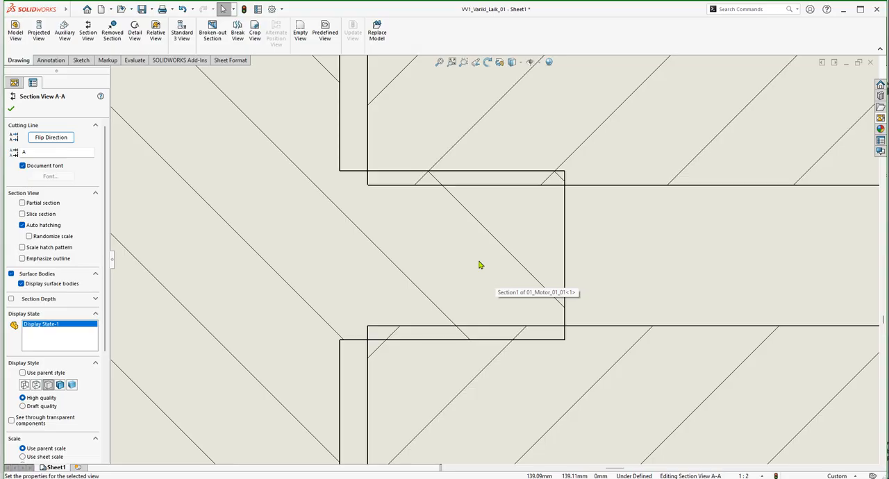
scroll(532, 271, up, 3)
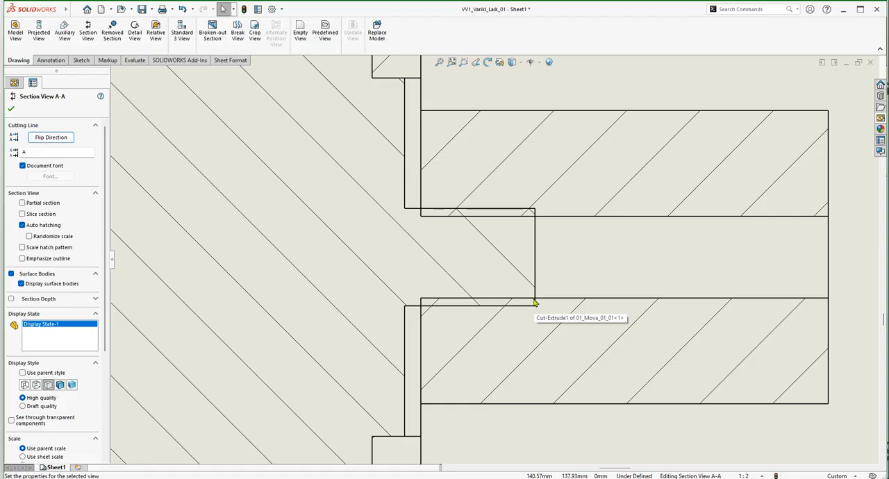
Inspect the bore and cut faces of 01_Mova_01_01 around the motor shaft's end in section A-A.
scroll(545, 261, down, 2)
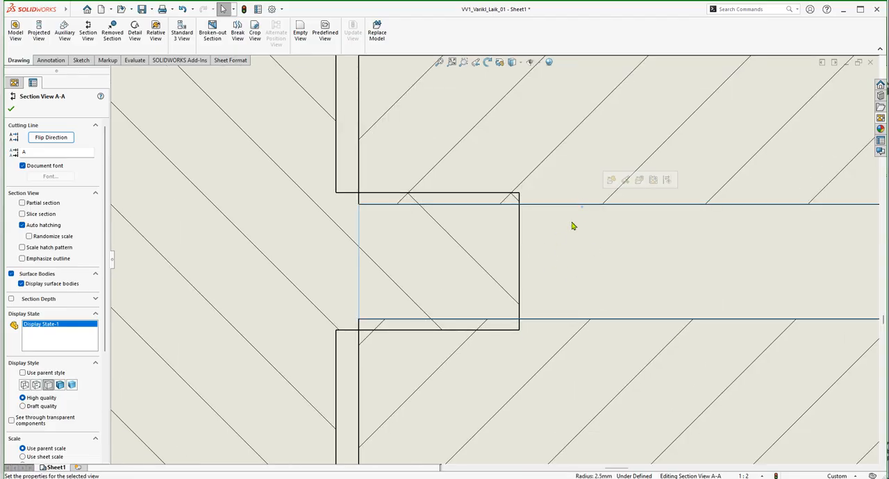
scroll(565, 257, up, 2)
click(394, 216)
click(596, 257)
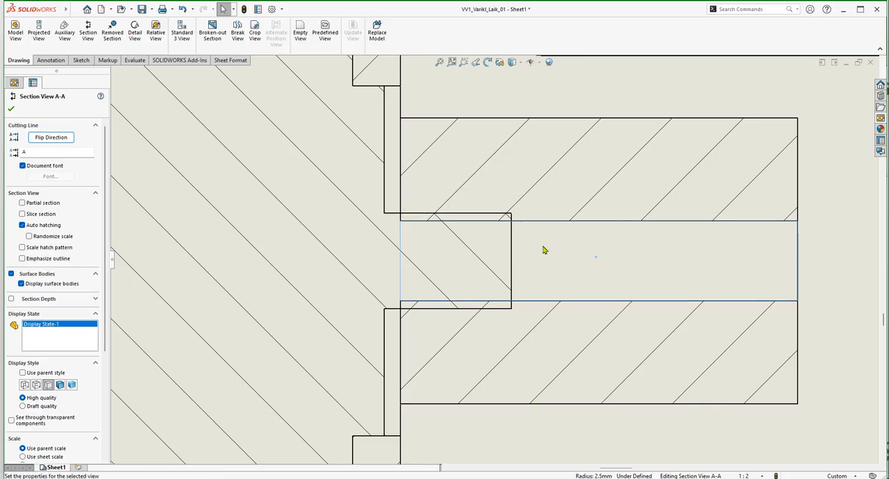
click(818, 259)
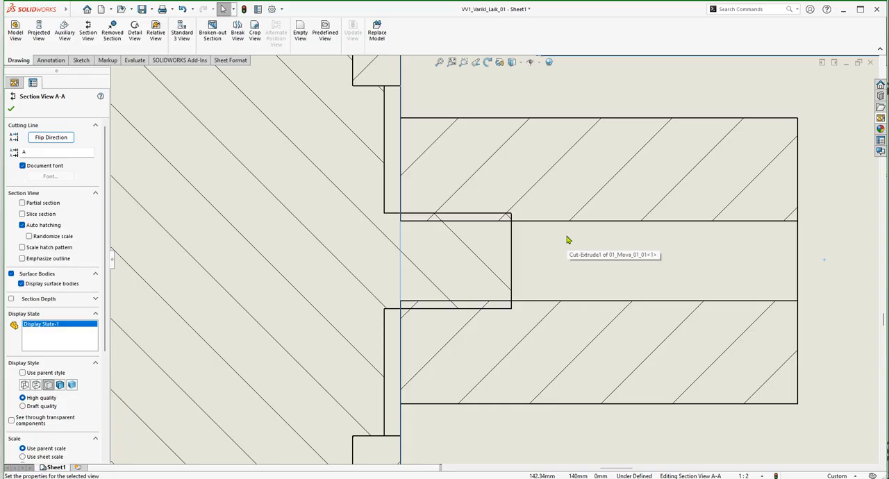
click(721, 159)
key(Escape)
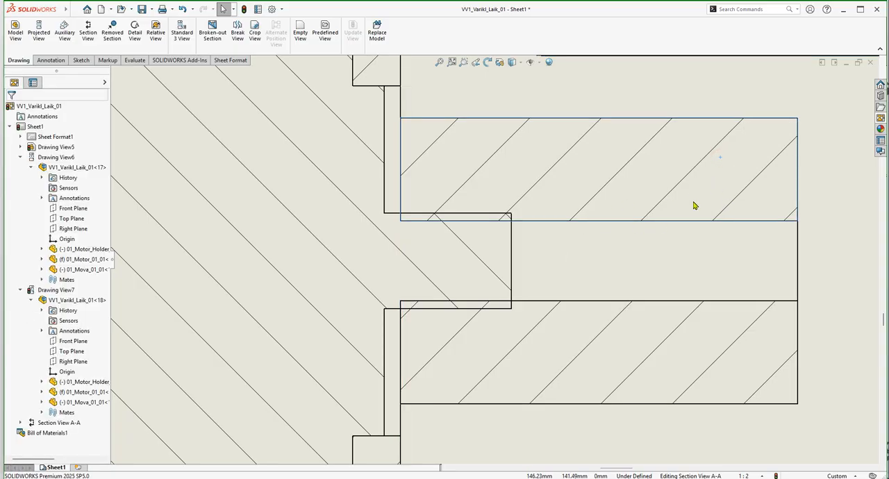
Open the part 01_Mova_01_01 from its row in the bill of materials.
scroll(582, 279, up, 5)
scroll(582, 279, up, 5)
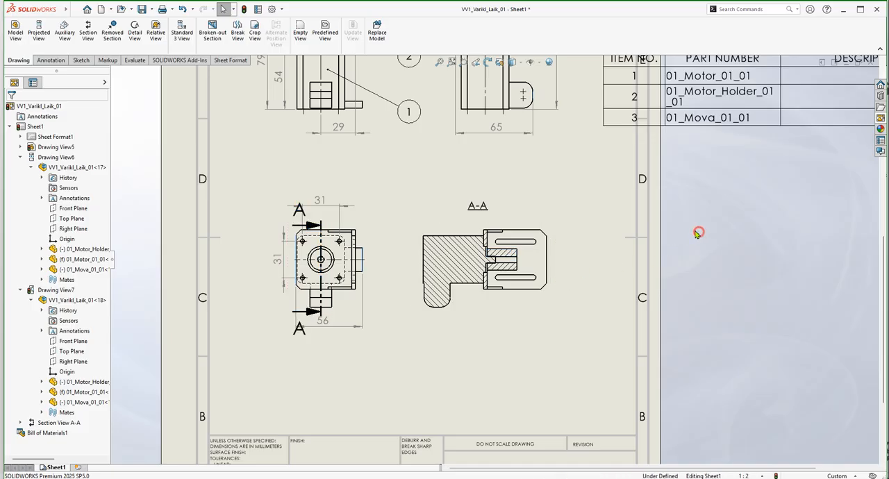
scroll(674, 104, down, 2)
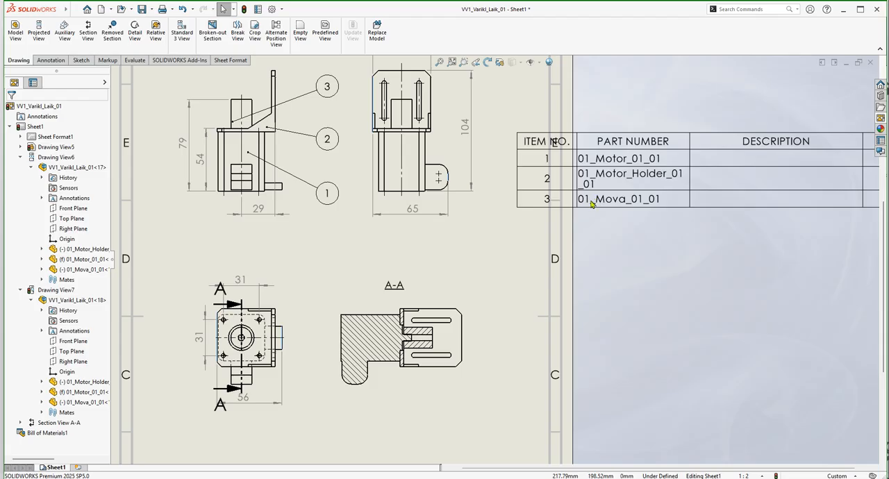
right_click(590, 202)
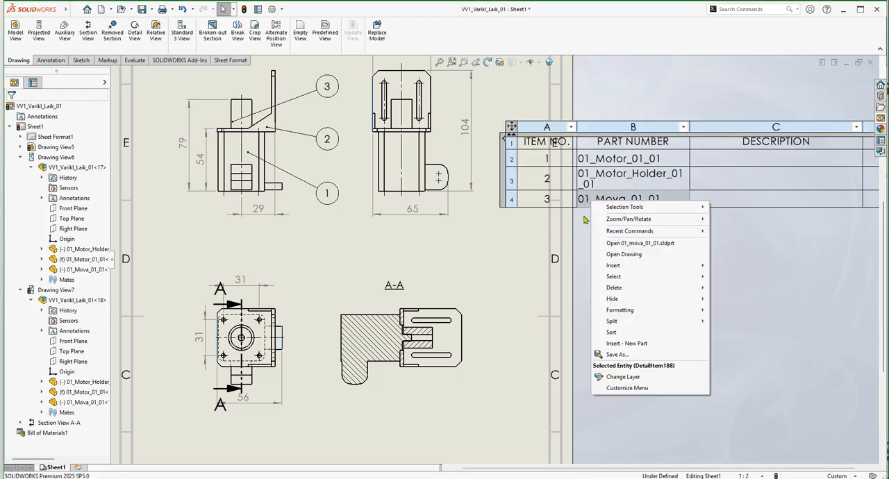
click(664, 244)
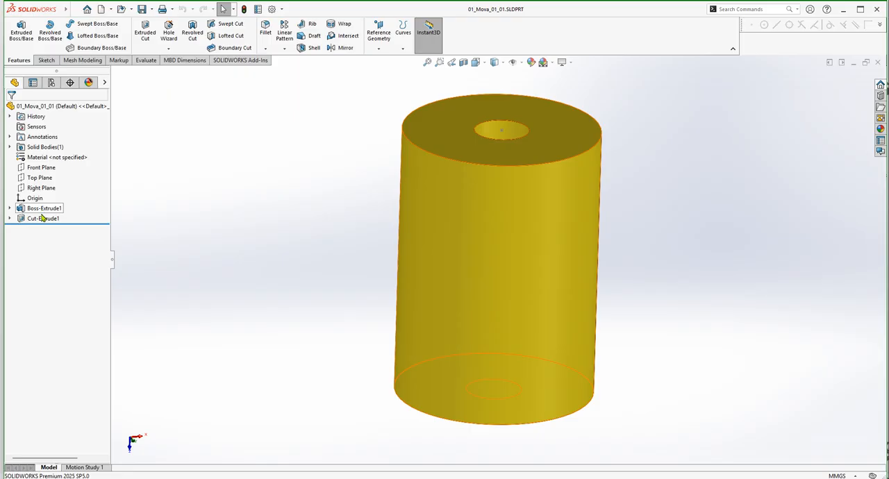
Examine the central bore of 01_Mova_01_01 and locate the sketch behind its cut feature.
click(494, 130)
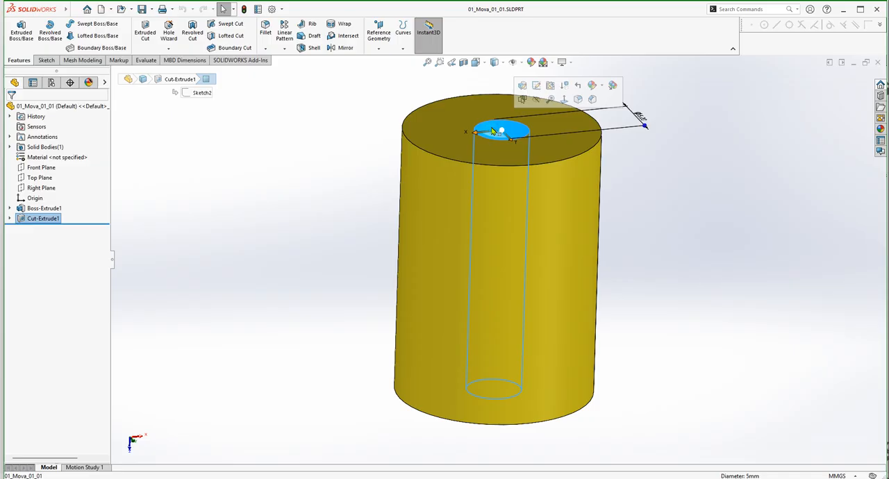
click(28, 219)
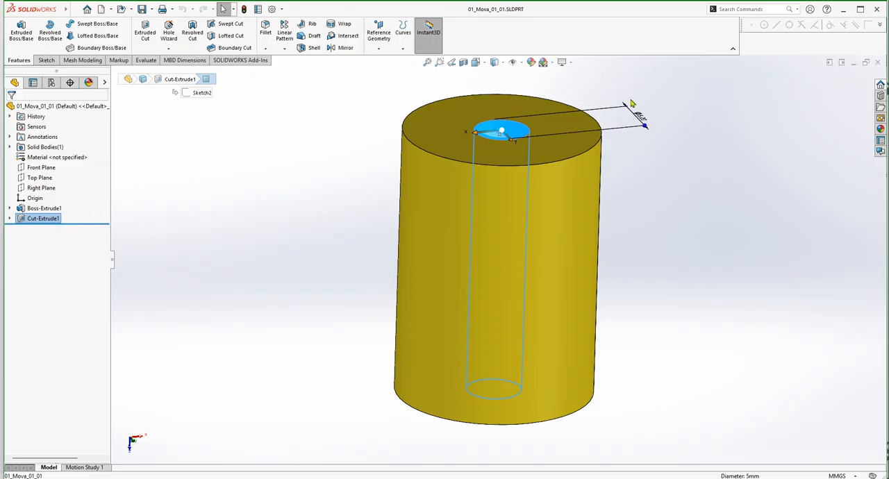
middle_drag(658, 213, 652, 179)
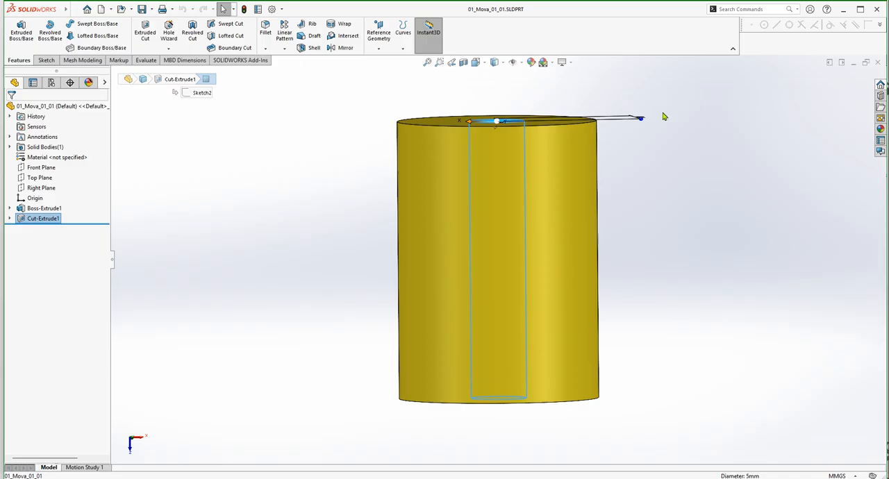
click(10, 220)
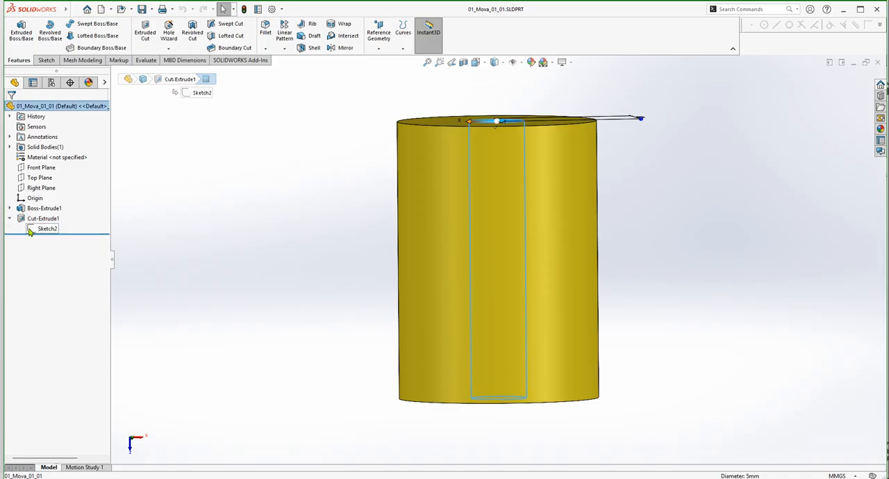
click(26, 220)
click(30, 230)
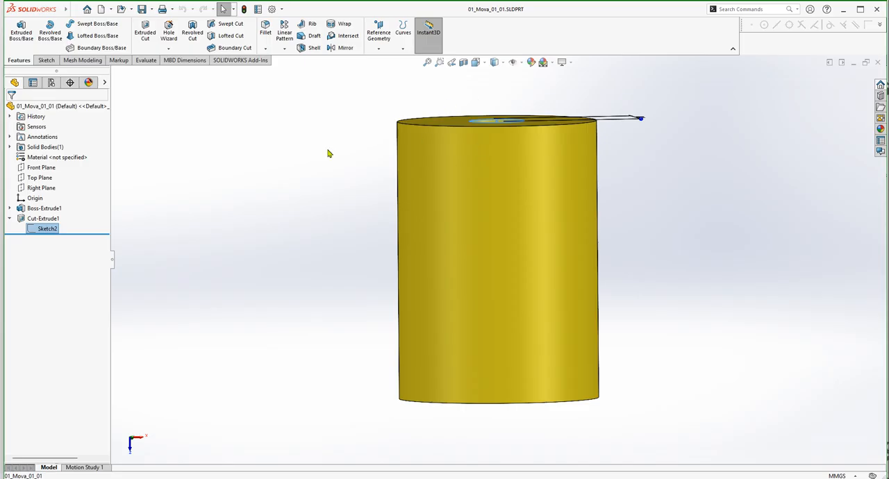
click(31, 219)
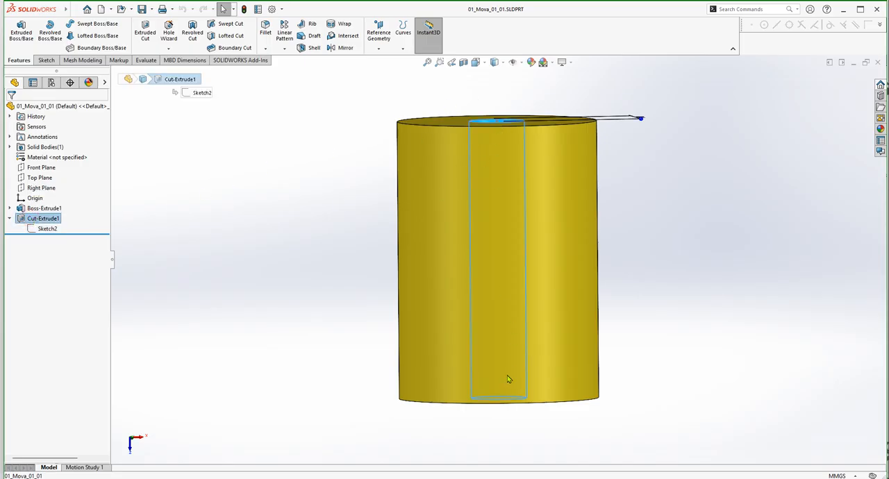
Check the bore's diameter dimension in Sketch2, exit the sketch and close the part.
click(36, 229)
click(42, 203)
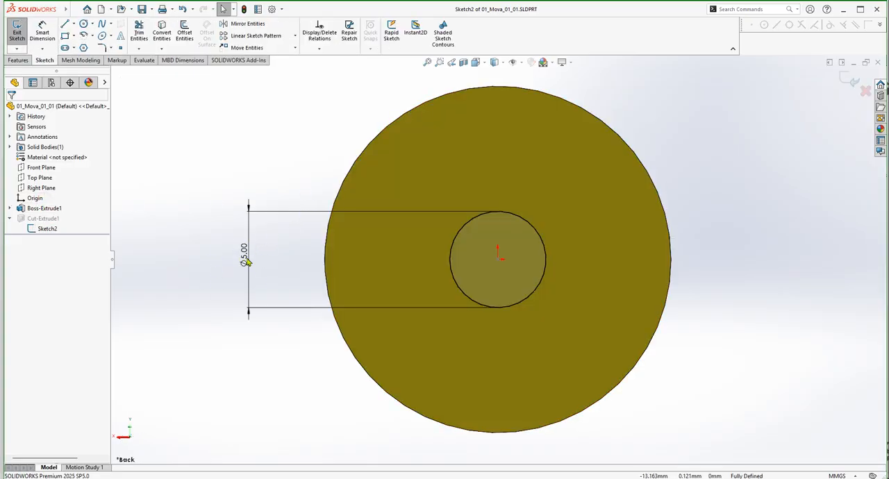
scroll(249, 264, up, 2)
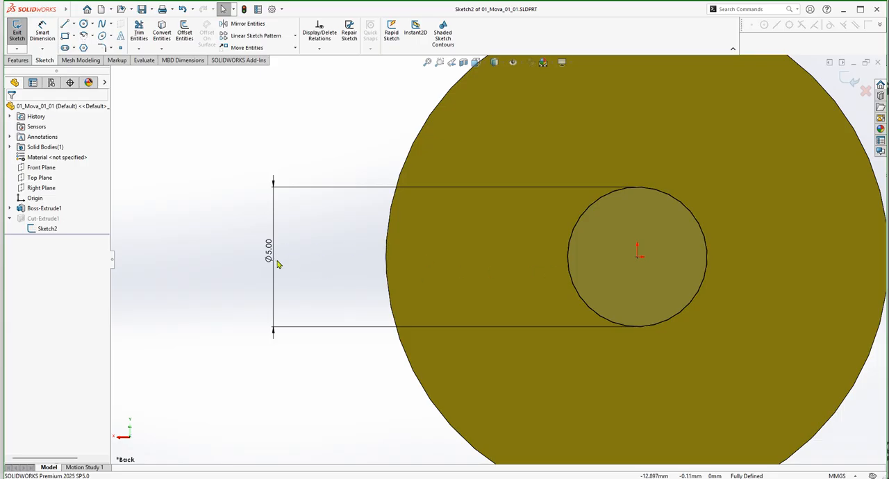
scroll(280, 264, up, 1)
scroll(280, 261, up, 2)
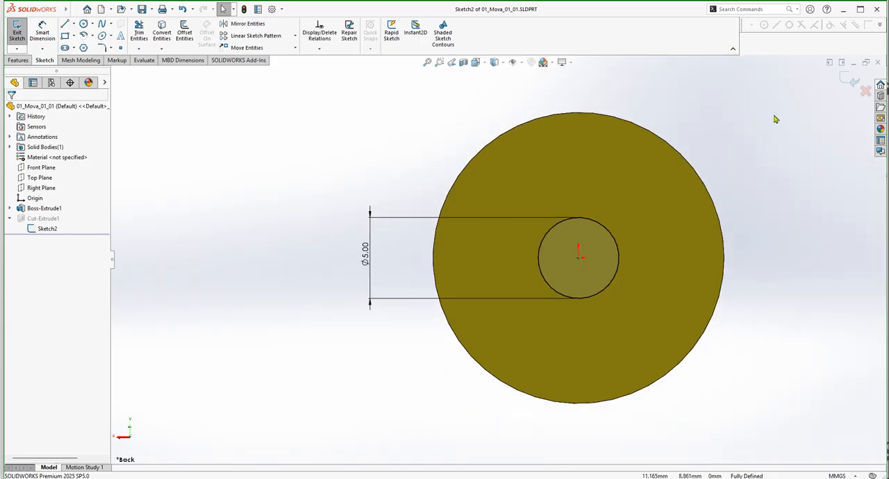
click(845, 80)
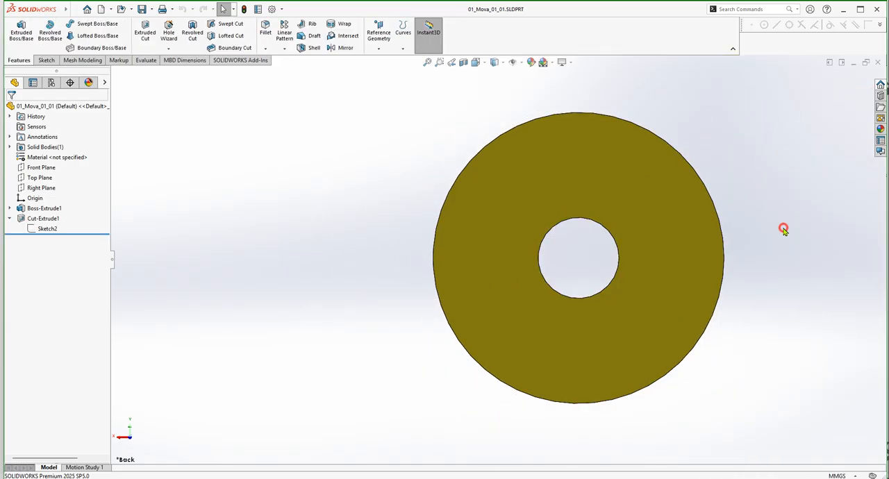
click(877, 62)
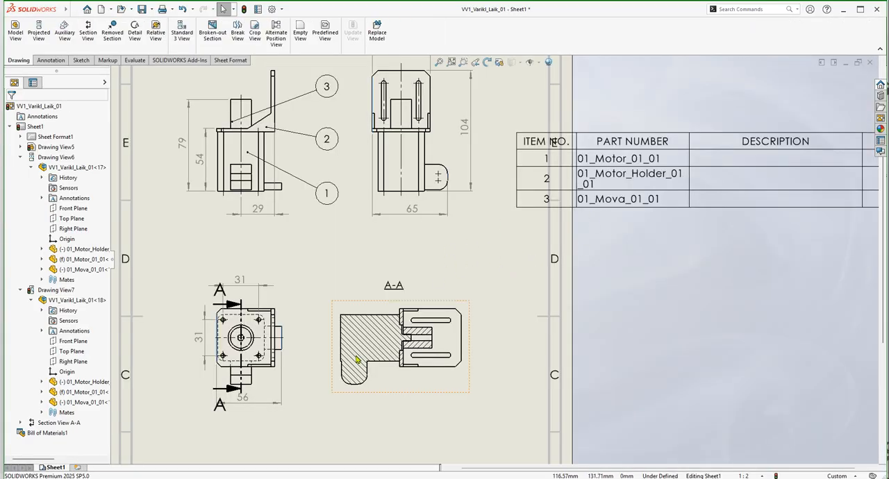
Open the part 01_Motor_01_01 from its row in the bill of materials.
scroll(390, 346, down, 1)
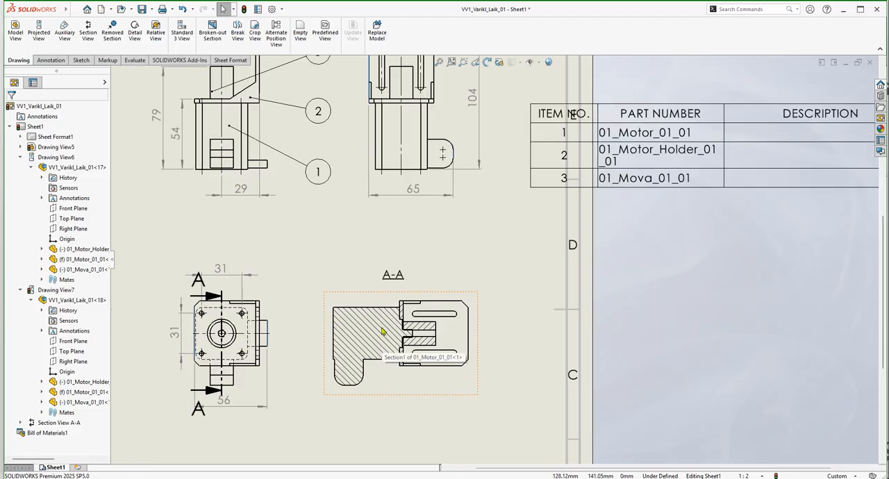
right_click(615, 132)
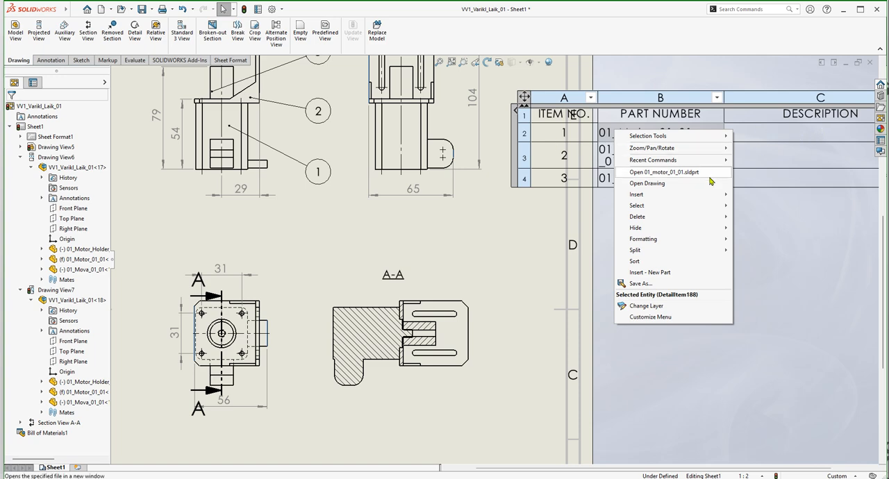
click(657, 173)
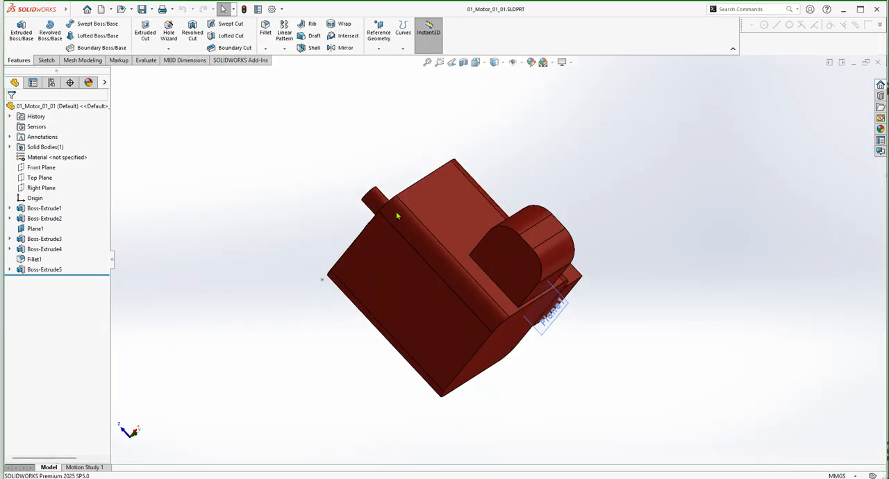
Select the motor's shaft and open the sketch of its extrusion, Sketch3, for editing.
scroll(423, 221, down, 3)
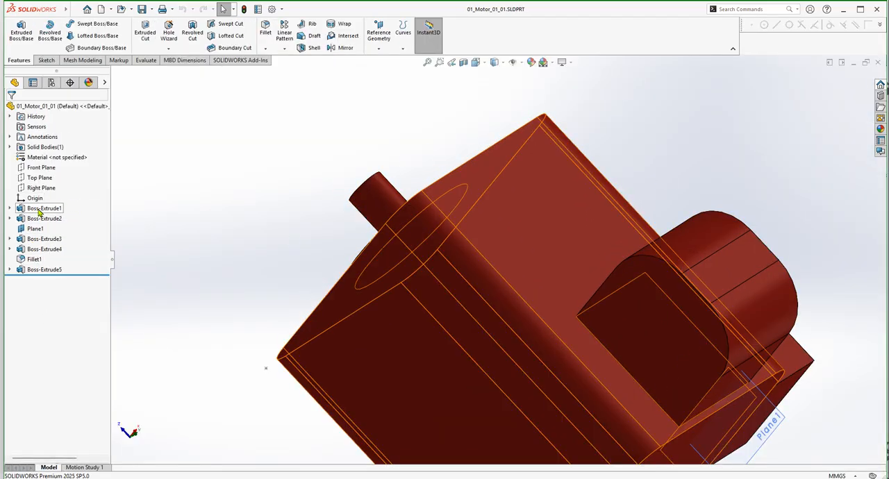
click(371, 193)
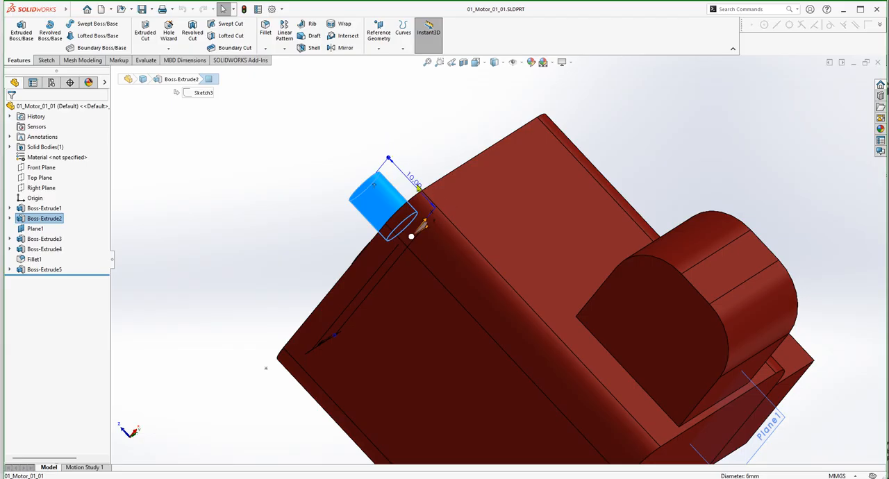
click(10, 219)
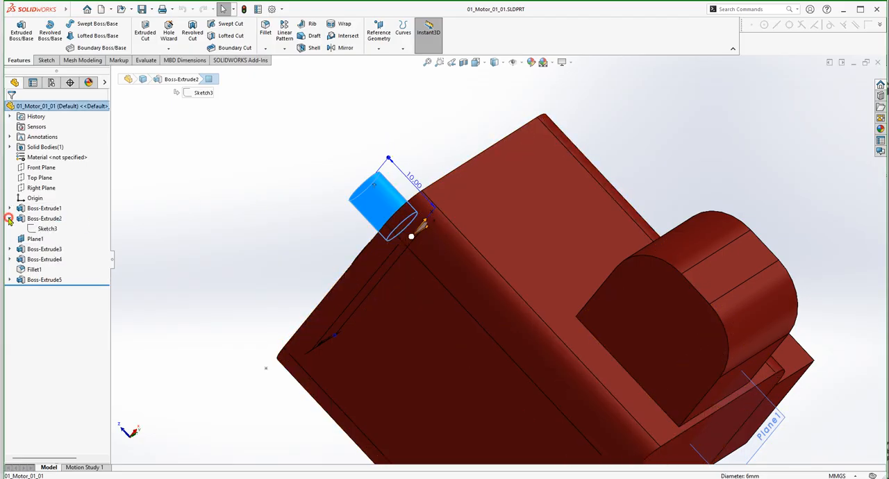
click(45, 228)
click(43, 202)
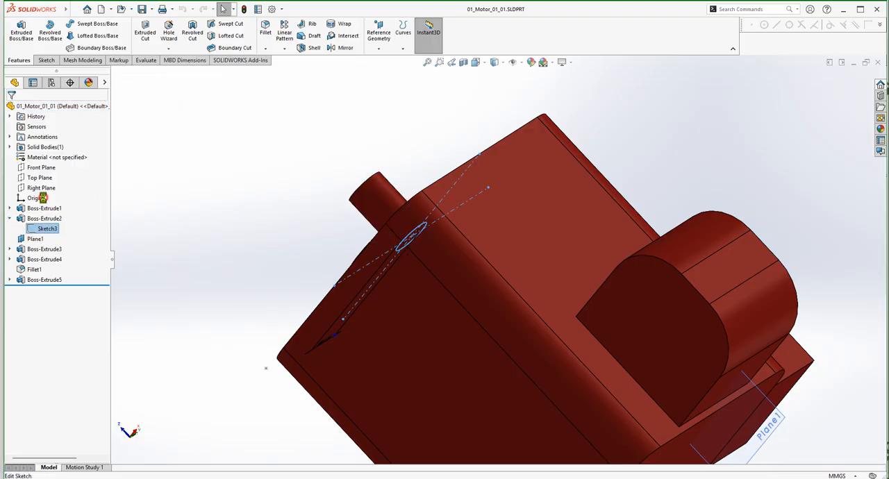
Set the motor shaft's diameter to 5 mm, exit the sketch and close the part to return to the drawing.
scroll(459, 271, down, 2)
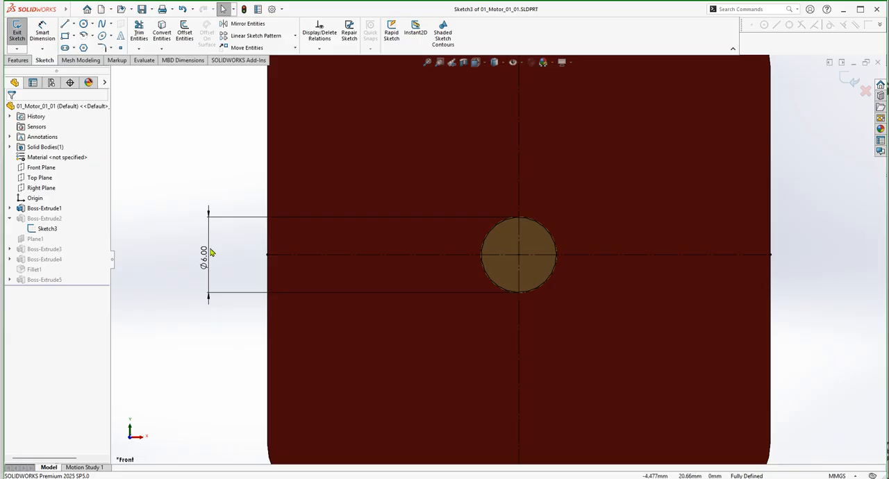
double_click(204, 259)
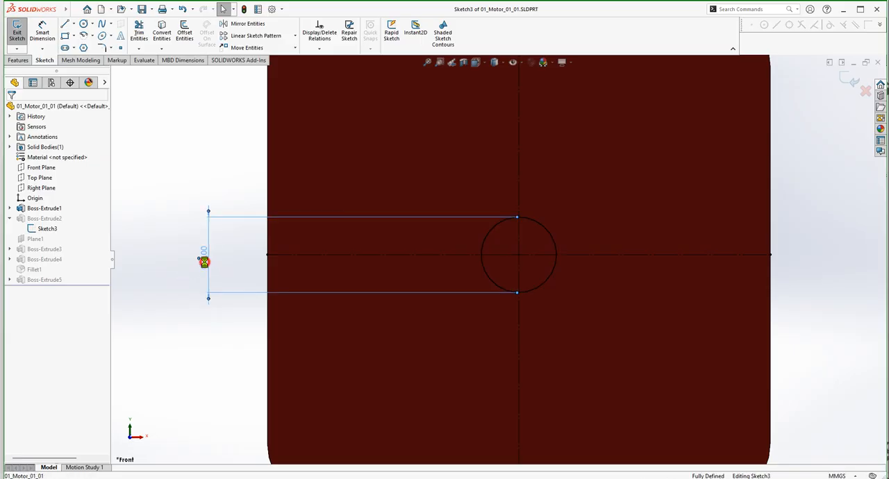
text(5)
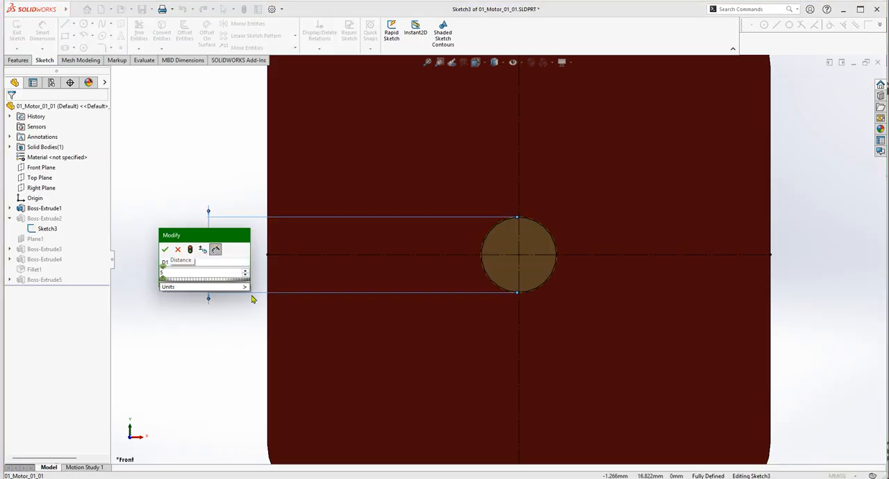
key(Return)
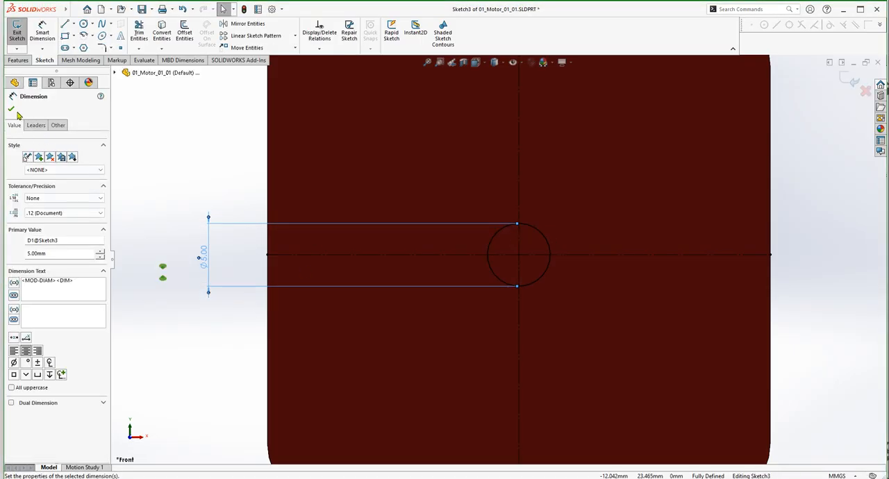
click(11, 109)
click(17, 35)
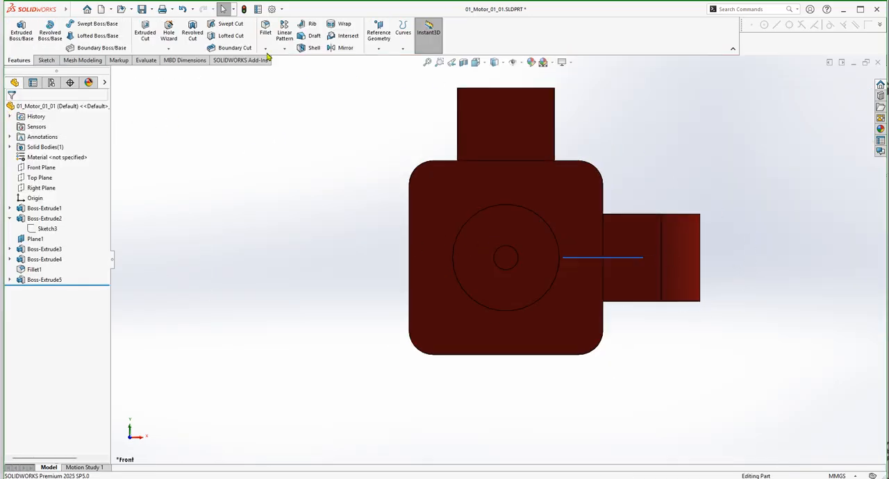
click(878, 62)
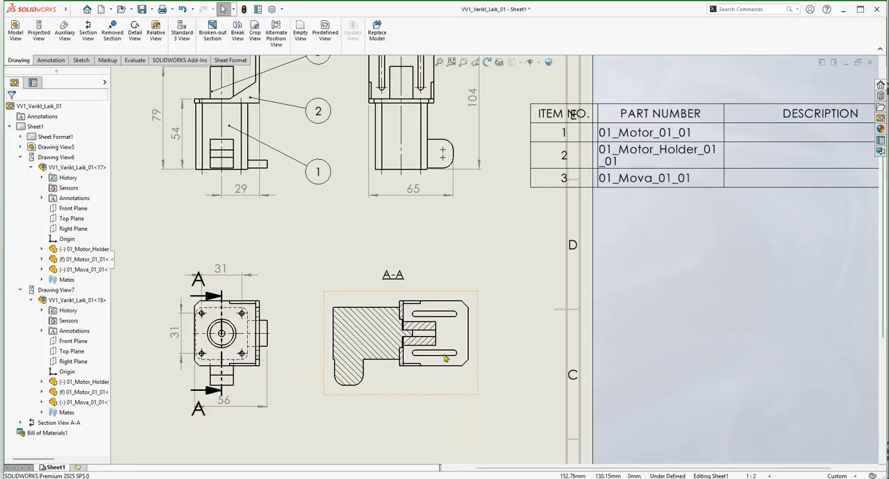
Examine up close in section A-A how the resized motor shaft fits the bore of 01_Mova_01_01.
scroll(416, 342, down, 5)
scroll(426, 298, down, 2)
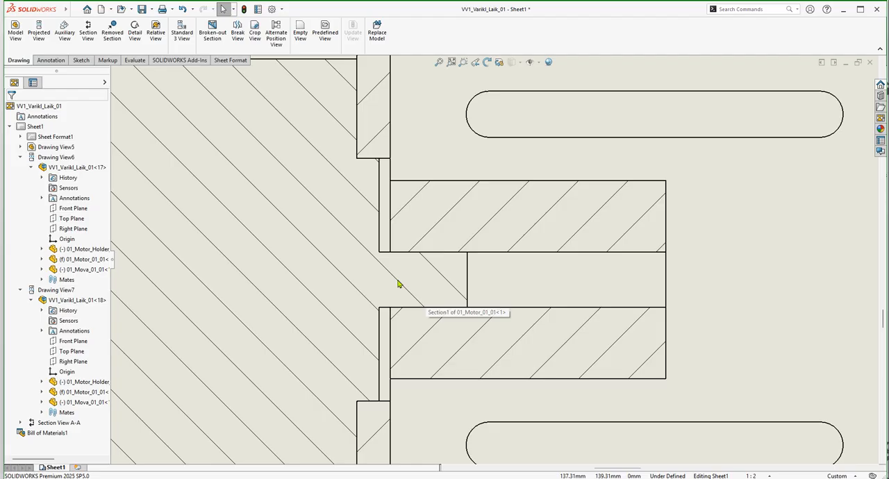
scroll(437, 285, down, 1)
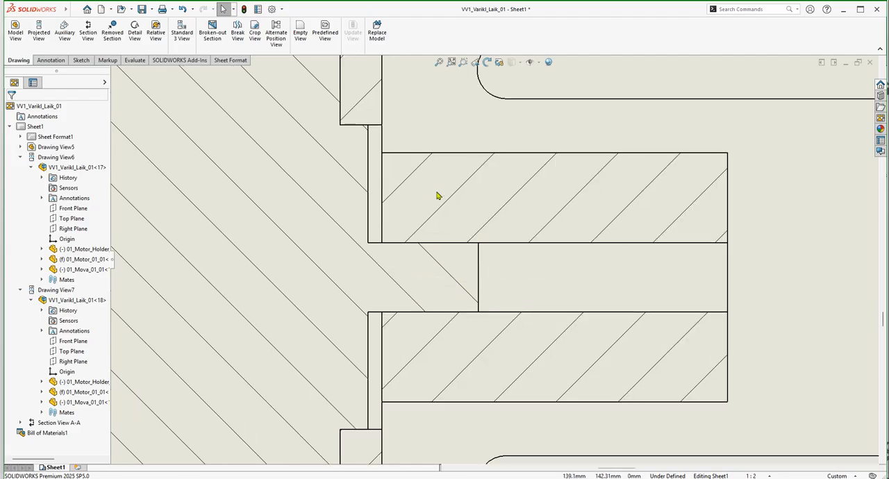
scroll(462, 271, up, 2)
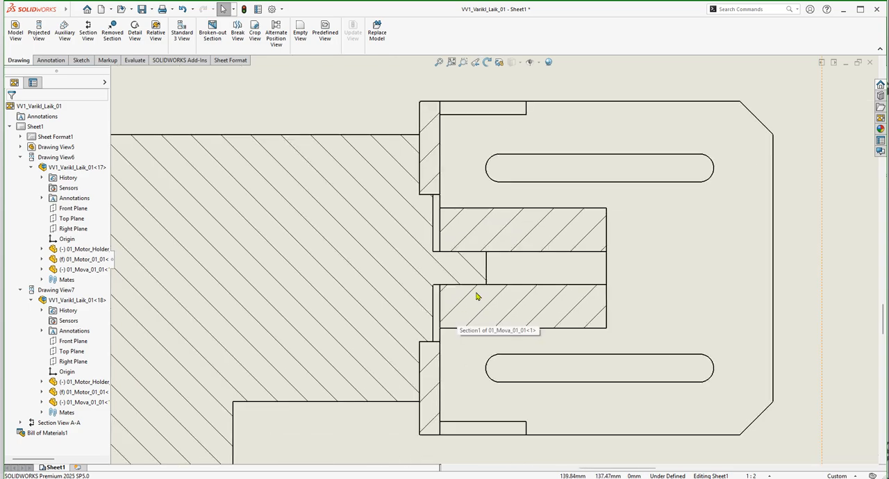
Dimension the motor shaft's diameter at the 01_Mova_01_01 bore in section A-A, placing the dimension text above the view.
scroll(478, 298, up, 5)
click(256, 134)
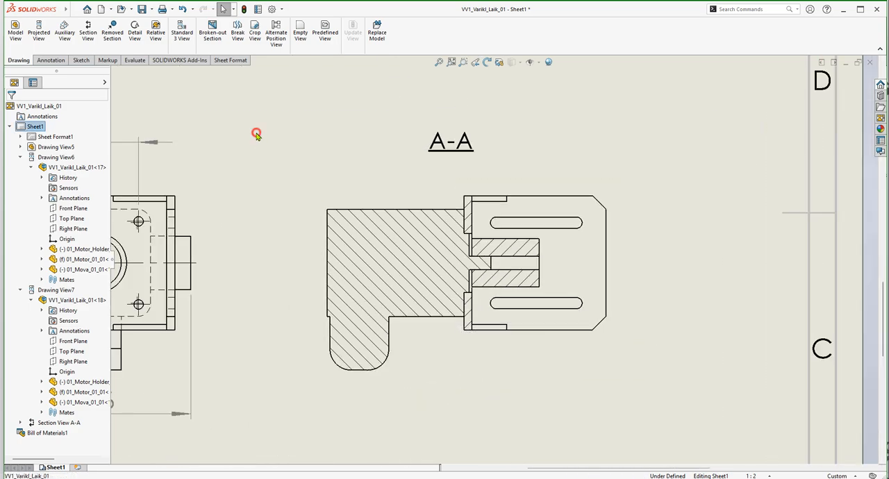
scroll(521, 263, down, 1)
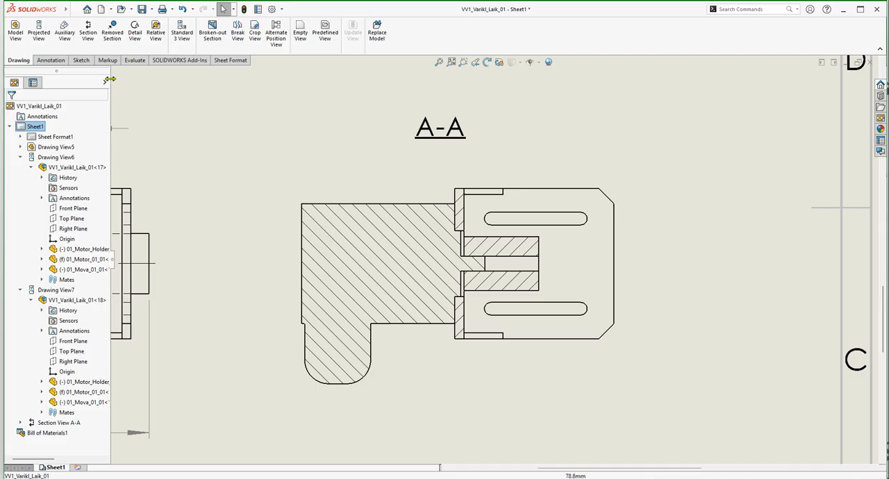
click(51, 60)
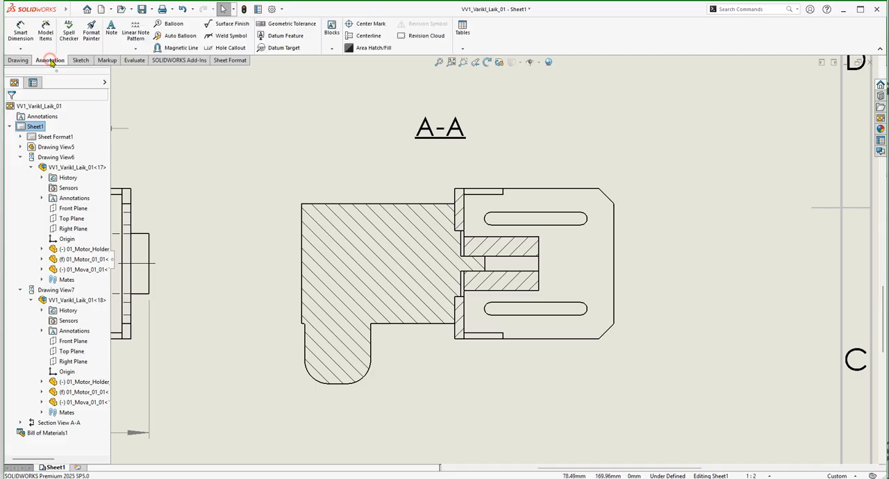
click(21, 31)
scroll(480, 233, down, 4)
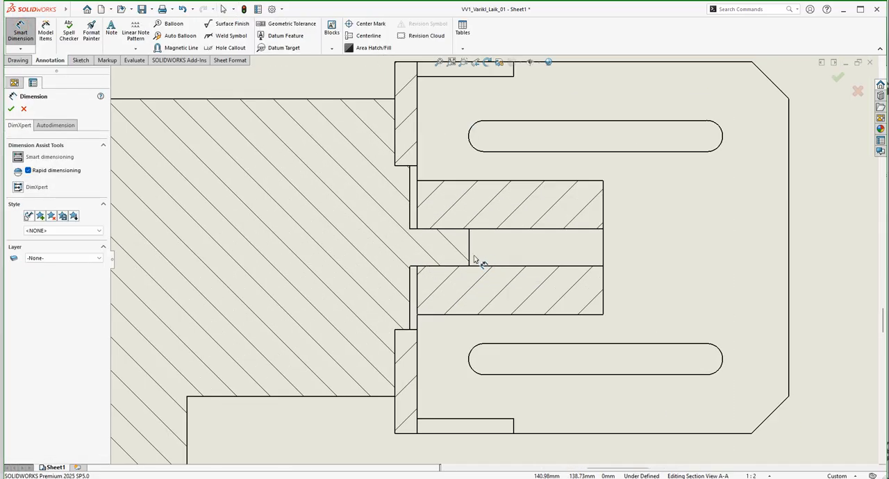
scroll(475, 260, down, 3)
click(433, 206)
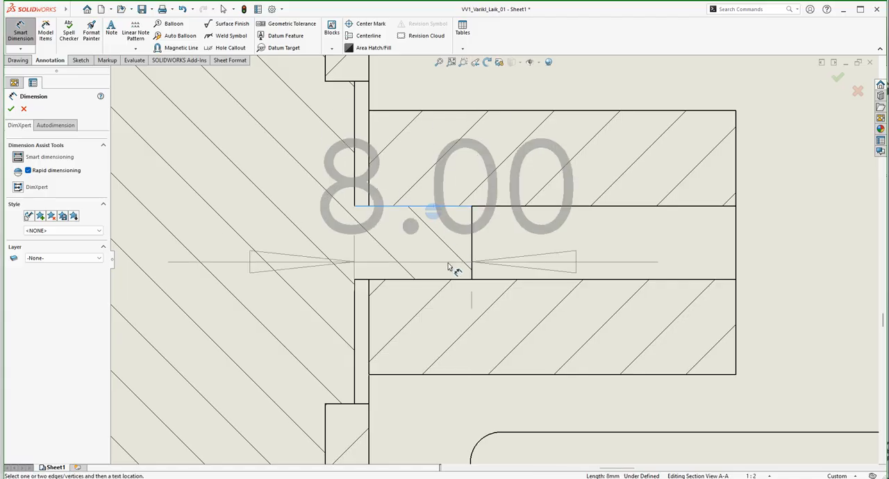
click(442, 280)
scroll(451, 264, up, 2)
scroll(459, 262, up, 2)
scroll(542, 354, up, 2)
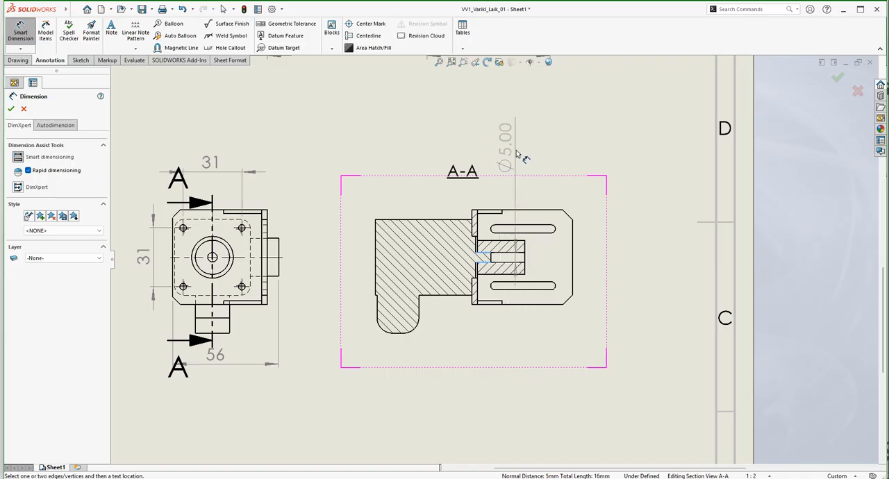
click(501, 148)
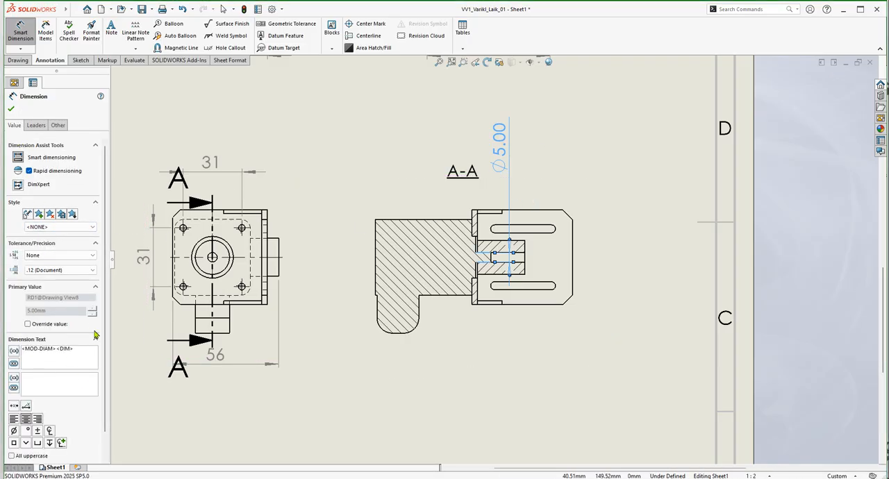
Set the tolerance type of the new shaft diameter dimension to Fit with tolerance.
drag(104, 300, 103, 340)
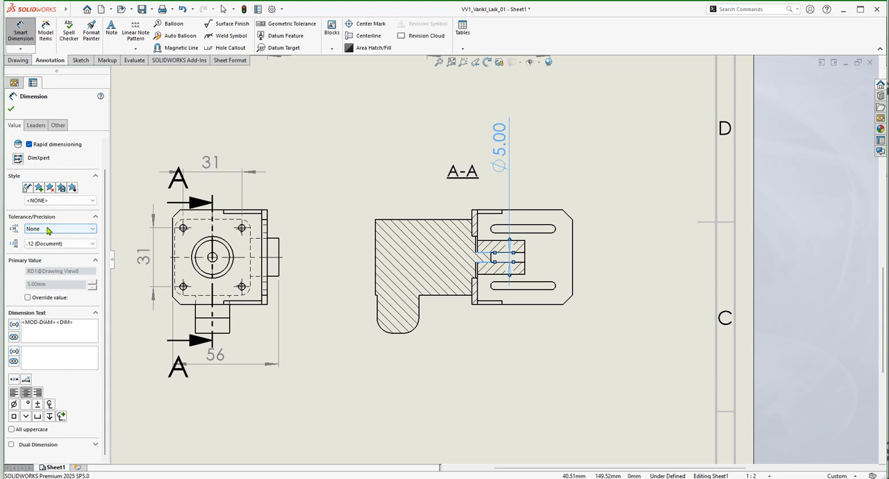
click(61, 230)
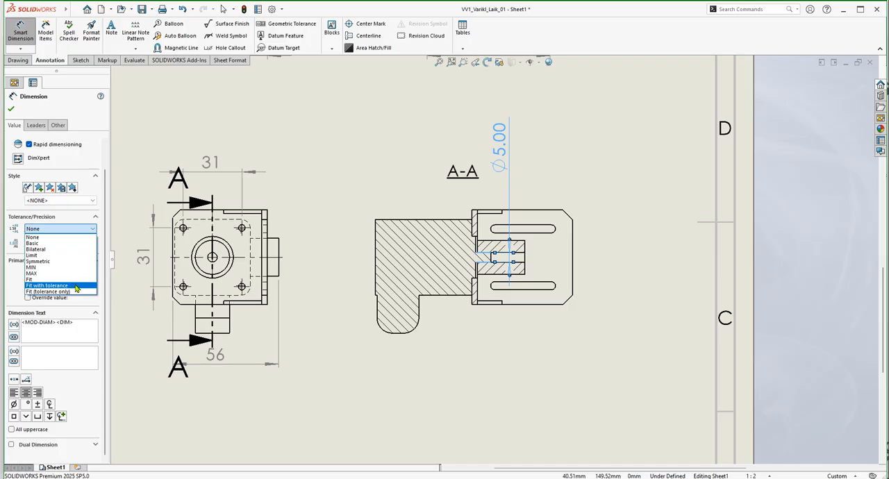
click(75, 287)
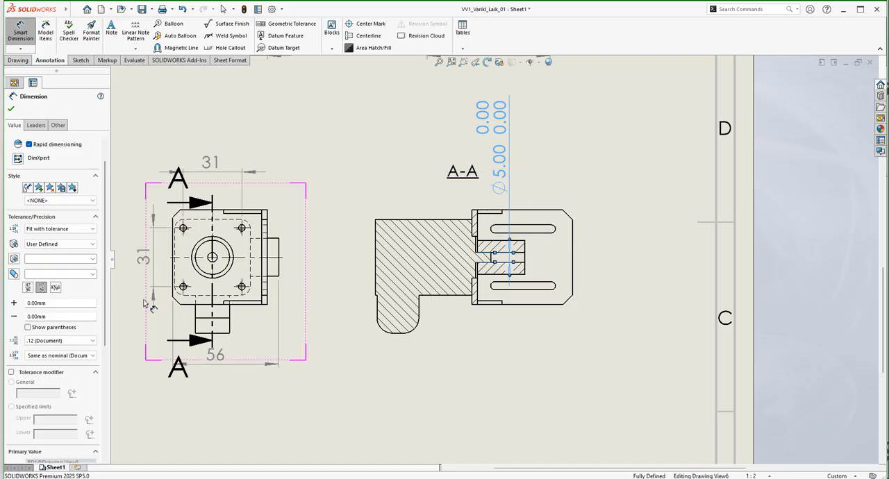
Try the tolerance type Fit (tolerance only) on the shaft diameter dimension, then restore Fit with tolerance.
drag(106, 248, 94, 339)
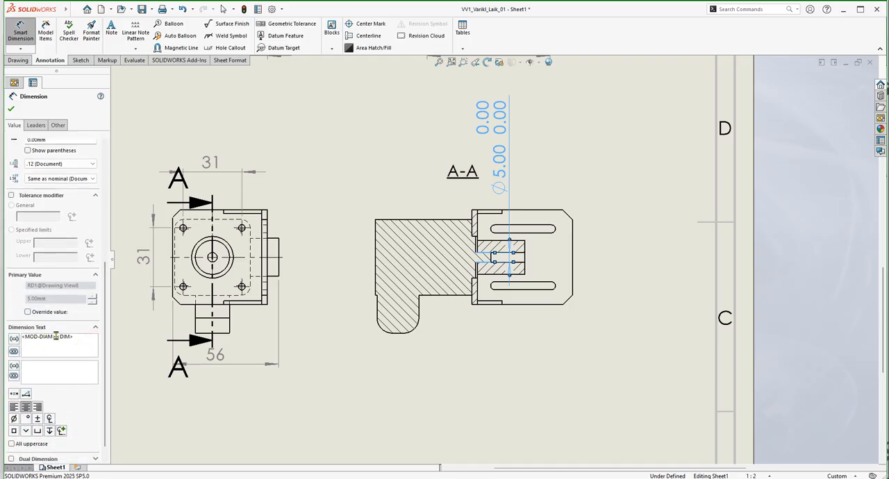
drag(106, 396, 110, 321)
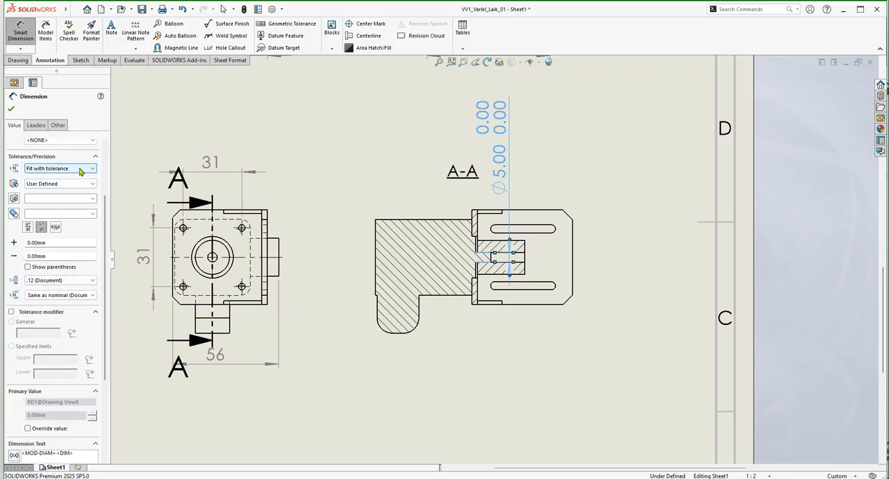
click(81, 172)
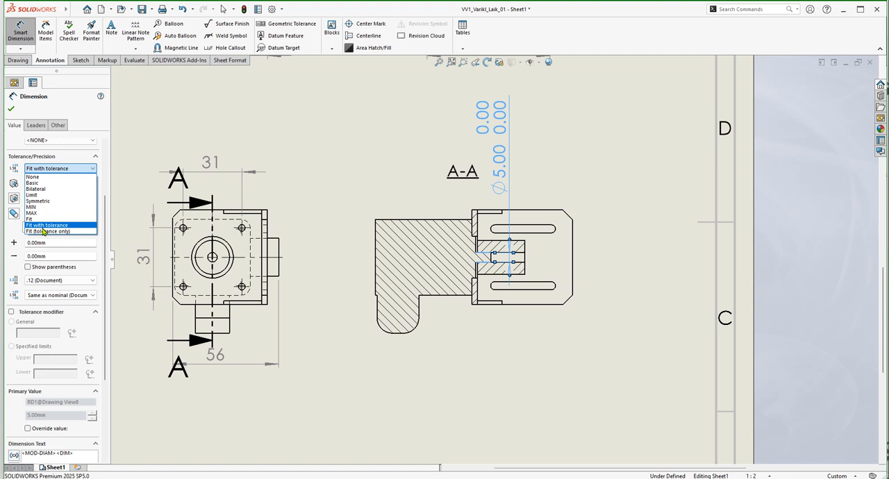
click(45, 232)
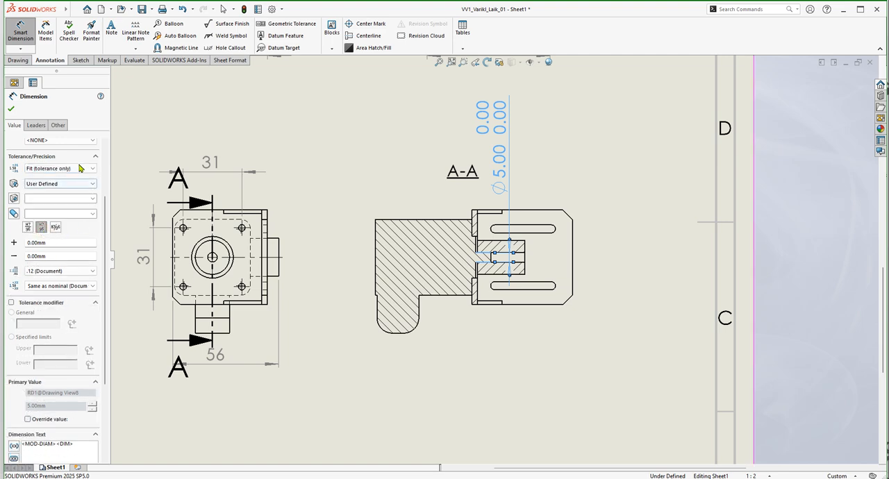
click(73, 171)
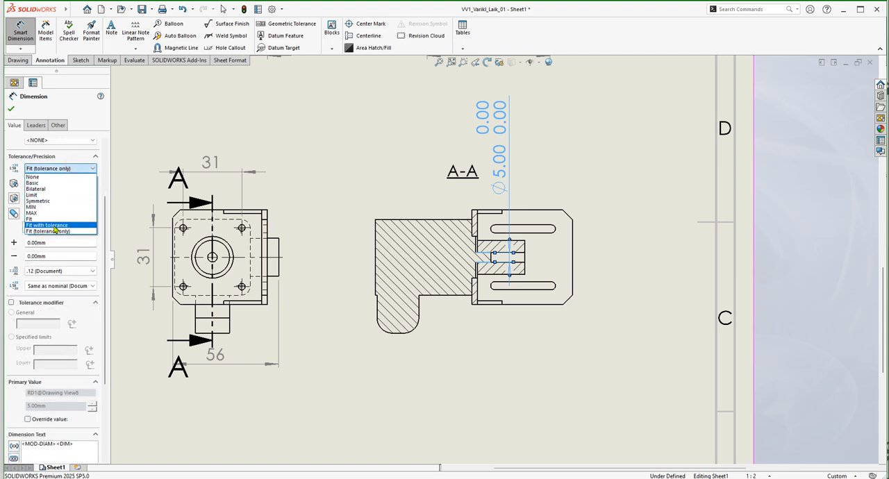
click(54, 226)
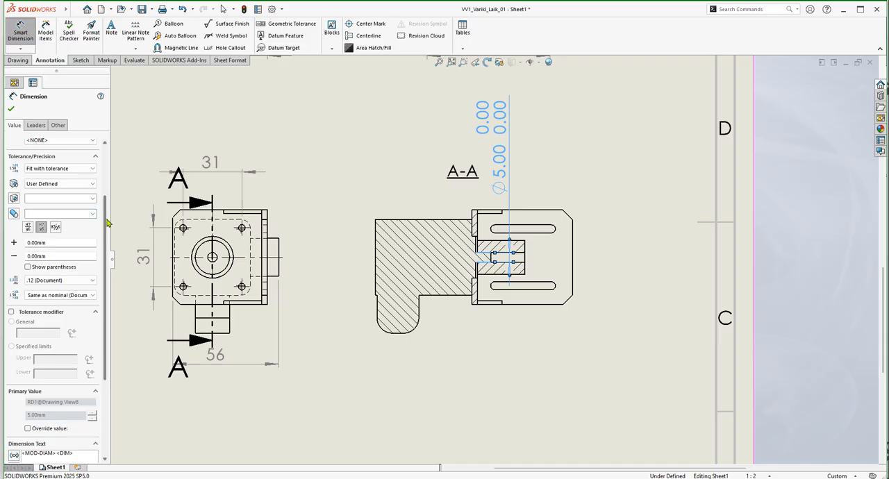
Try the tolerance modifier with its General and Specified limits options on the shaft diameter dimension, then switch it off.
drag(108, 222, 97, 287)
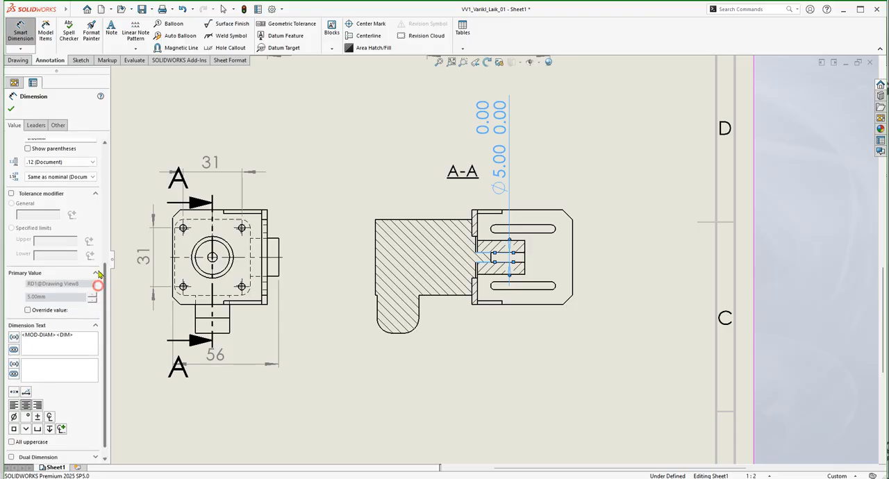
click(92, 178)
click(92, 178)
drag(105, 276, 106, 292)
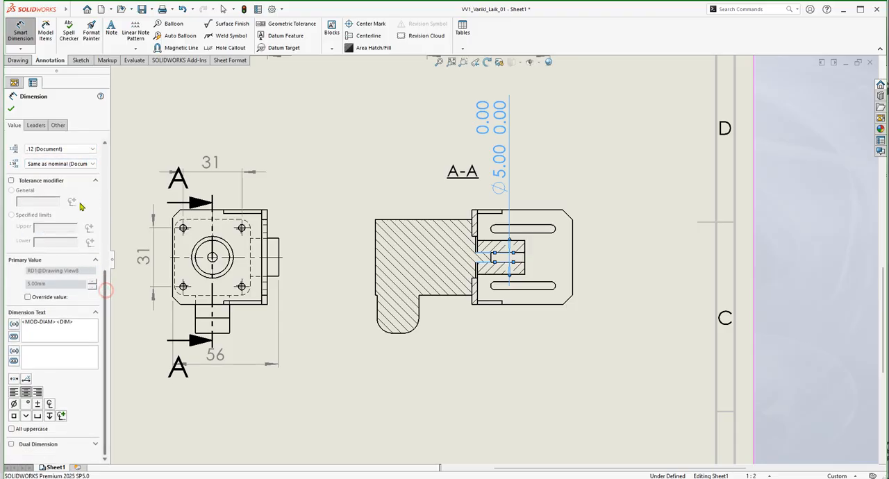
click(43, 182)
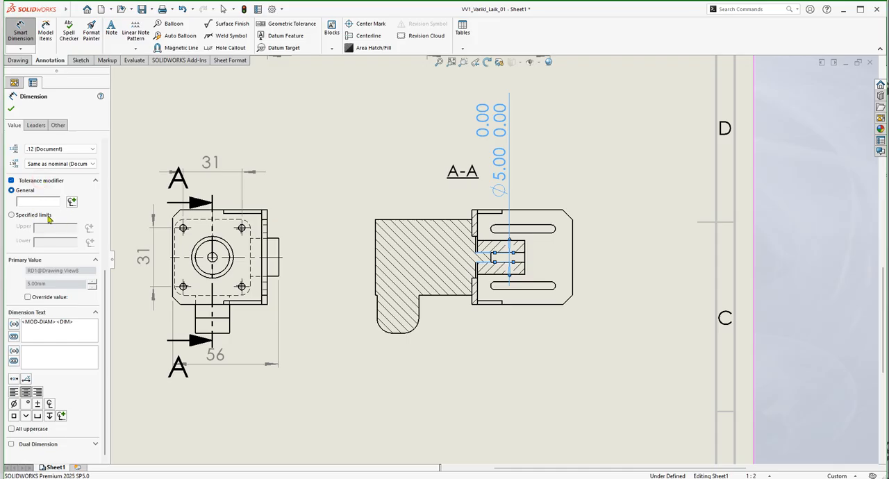
click(43, 216)
click(89, 229)
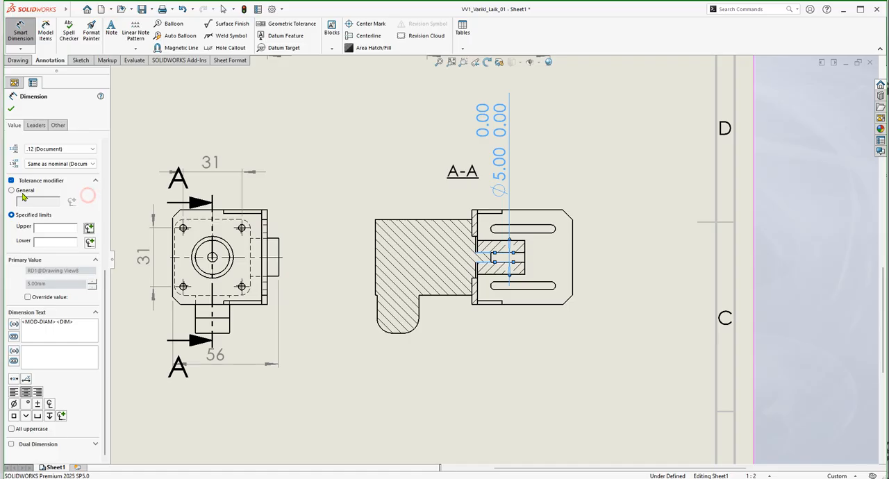
click(12, 191)
click(71, 202)
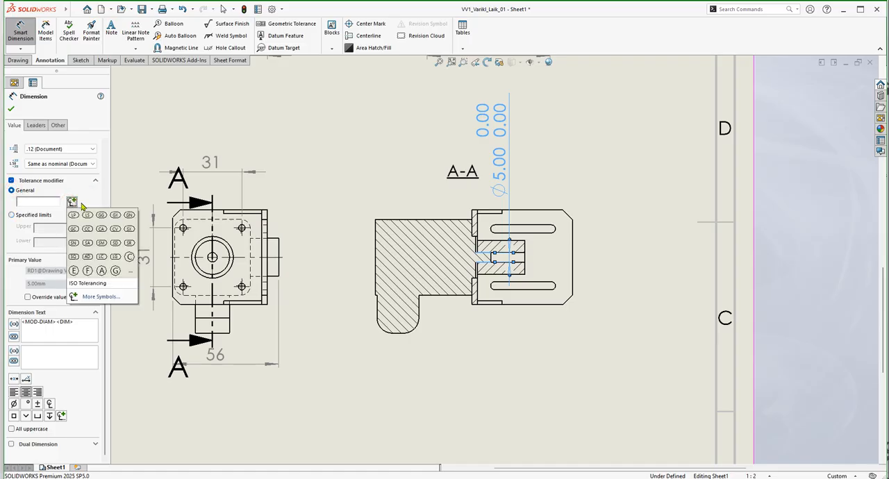
click(11, 180)
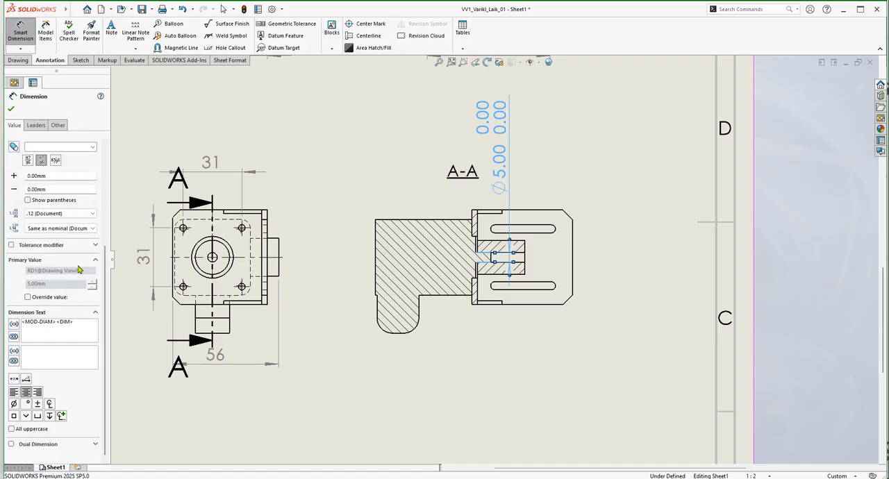
Try the tolerance modifier again and the value override on the shaft diameter dimension, switching both off.
click(11, 246)
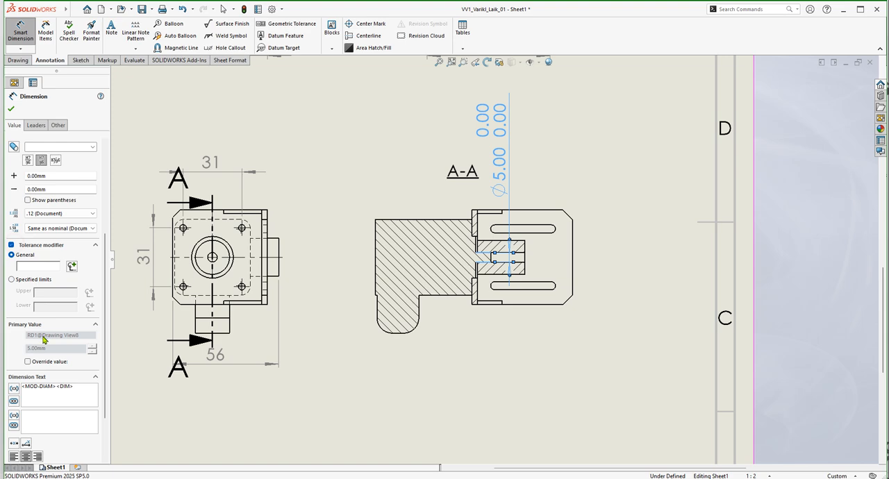
drag(105, 383, 115, 430)
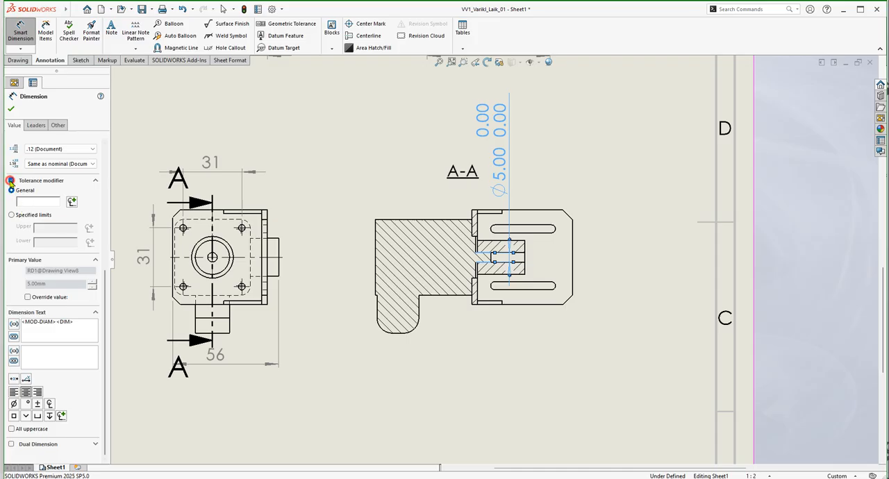
click(11, 181)
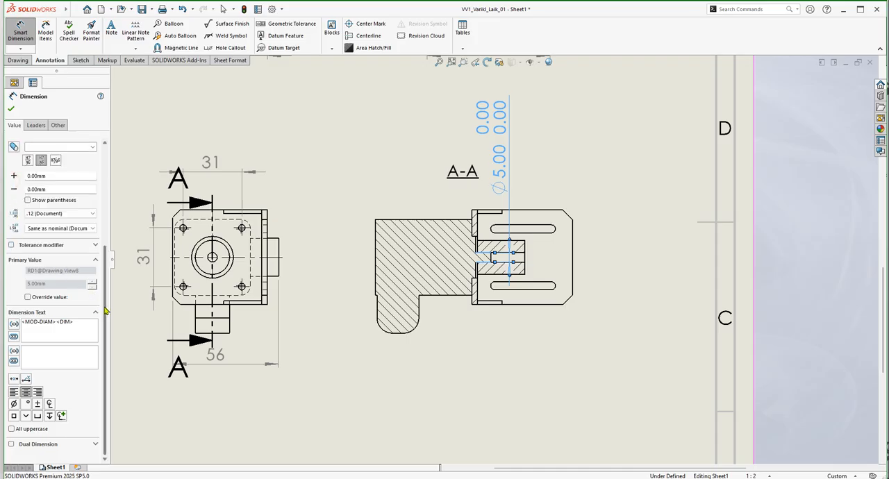
click(45, 299)
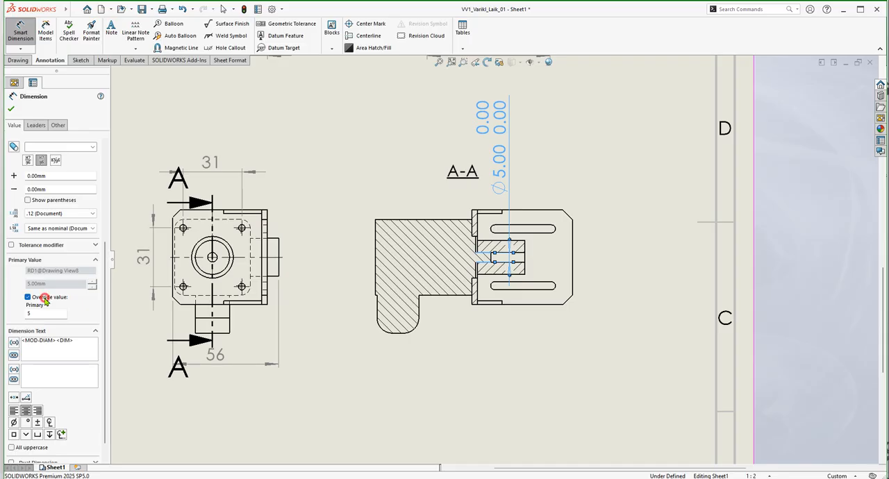
click(45, 299)
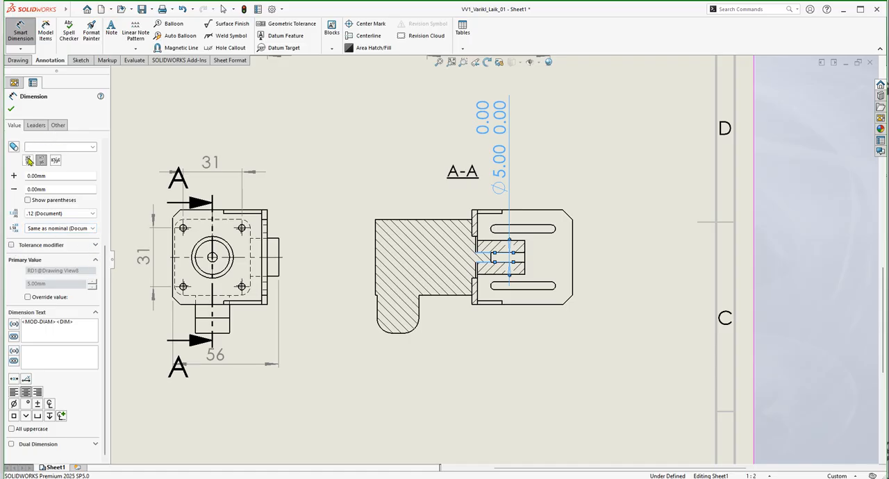
Look through the available shaft fit, fit type and hole fit choices for the shaft diameter dimension without choosing one.
click(93, 148)
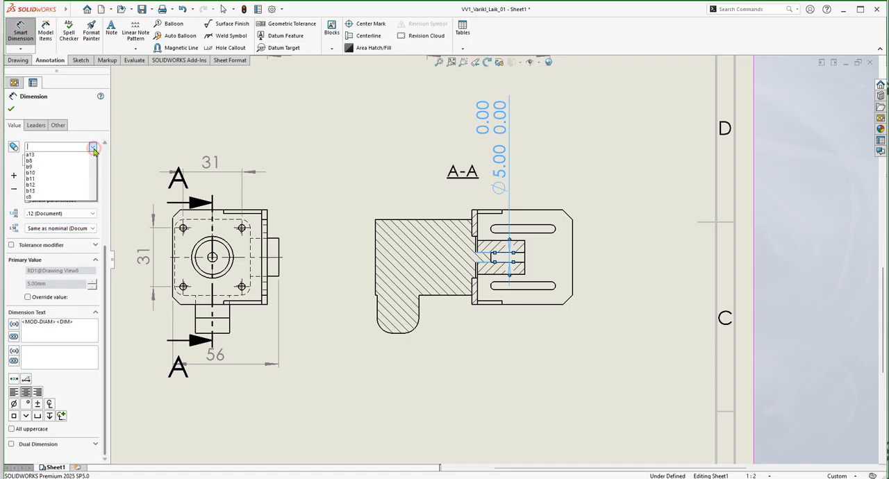
click(93, 148)
drag(104, 285, 109, 253)
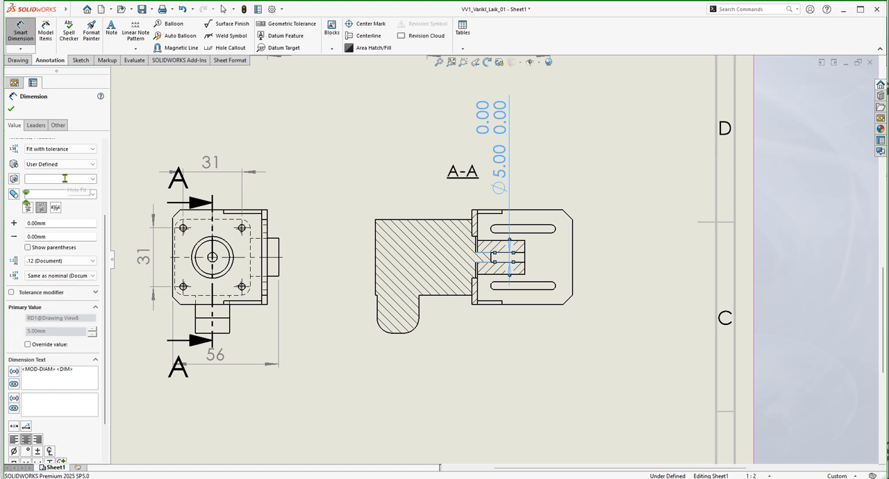
click(89, 165)
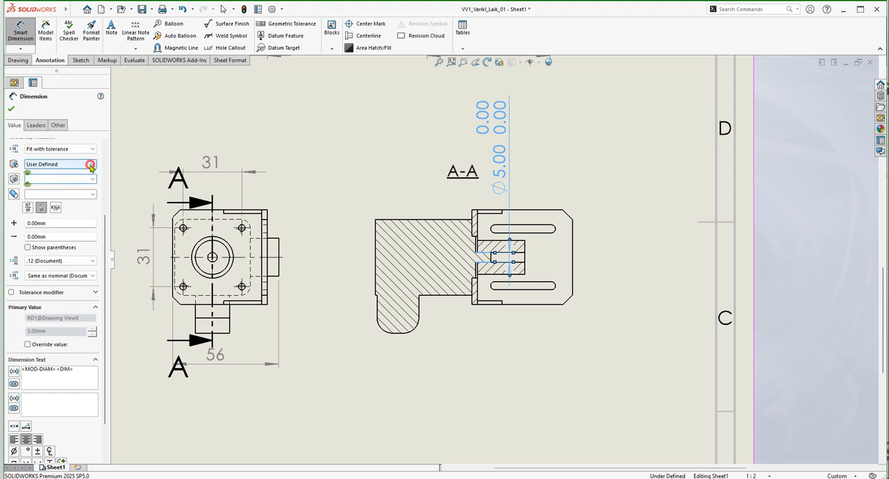
click(89, 164)
click(94, 179)
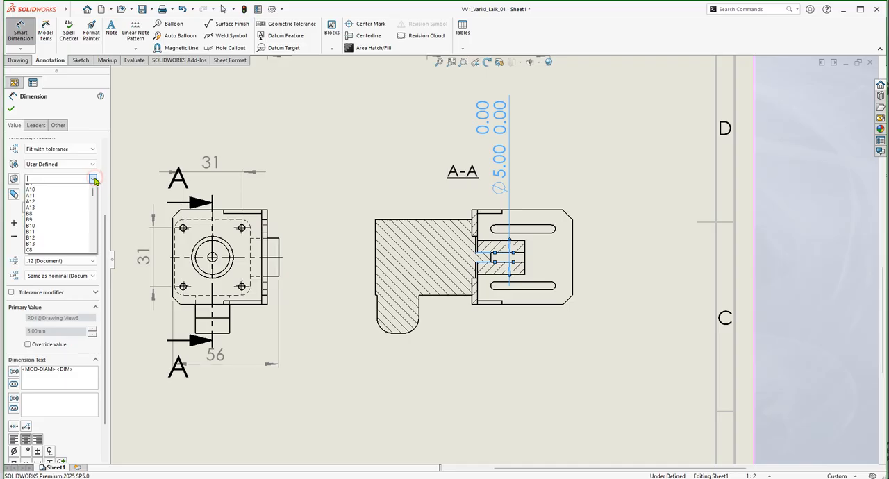
click(92, 196)
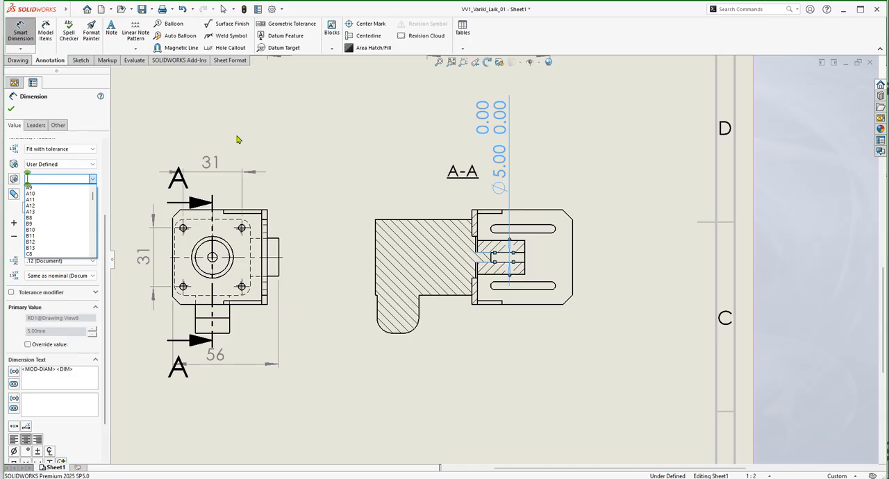
click(303, 133)
Switch to the PowerPoint presentation CAD_CAE_04_Tolerances_EN_05_.pptx and show slide 20 on hole and shaft tolerance fields.
key(alt+Tab)
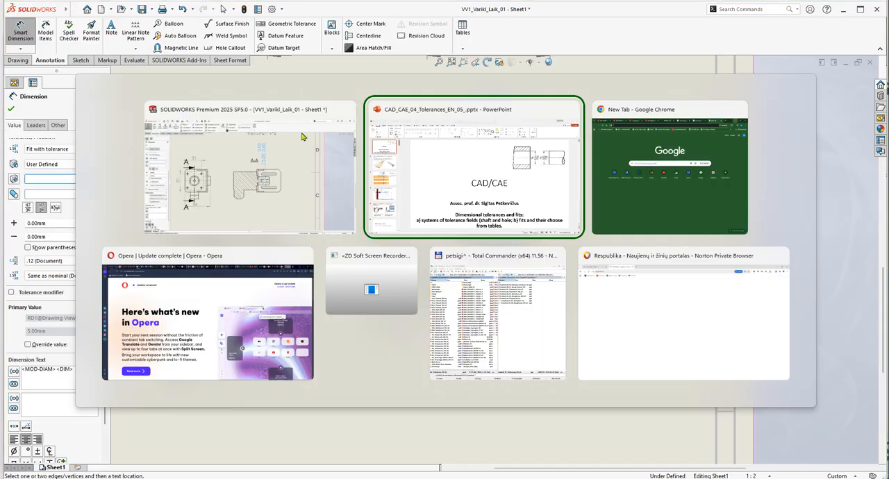
scroll(159, 264, down, 3)
scroll(111, 293, down, 12)
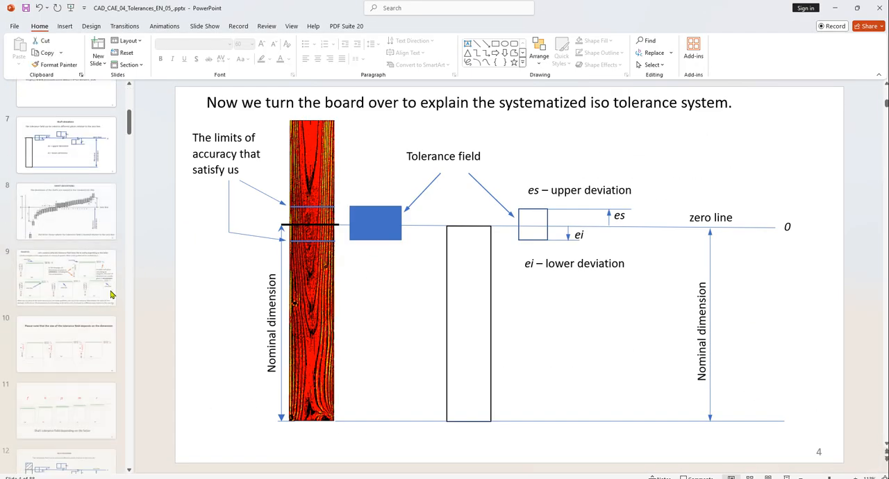
scroll(106, 326, down, 10)
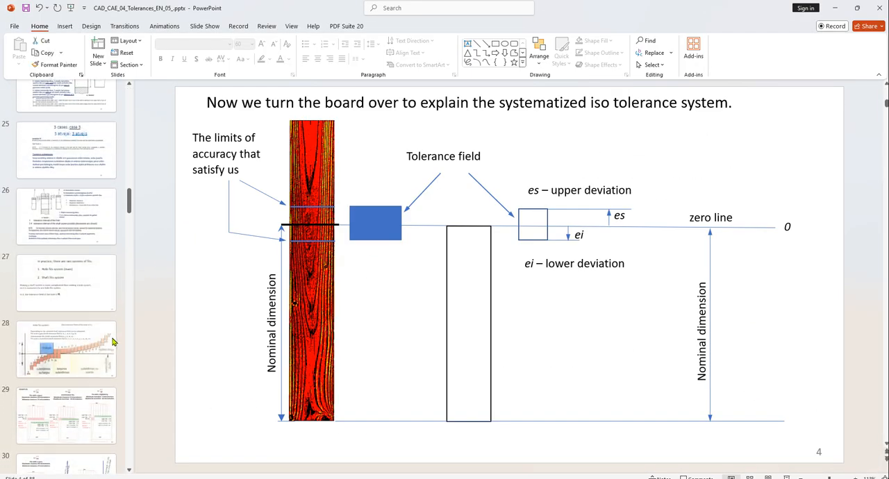
click(73, 206)
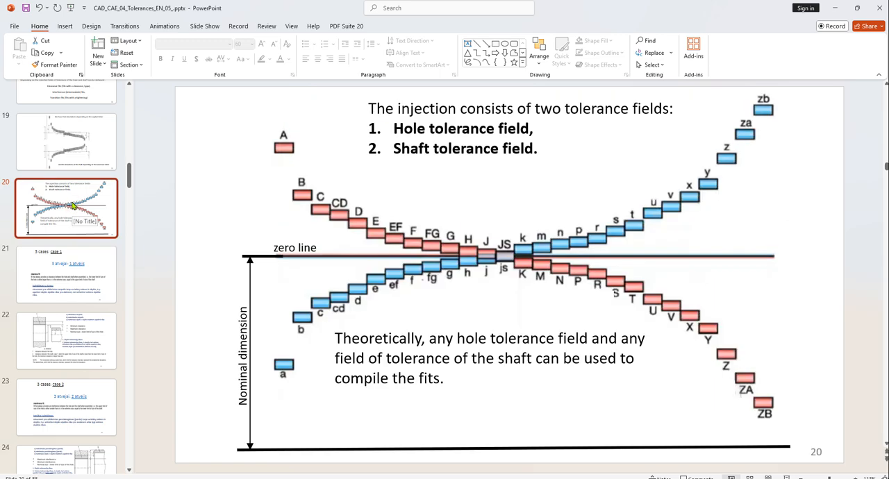